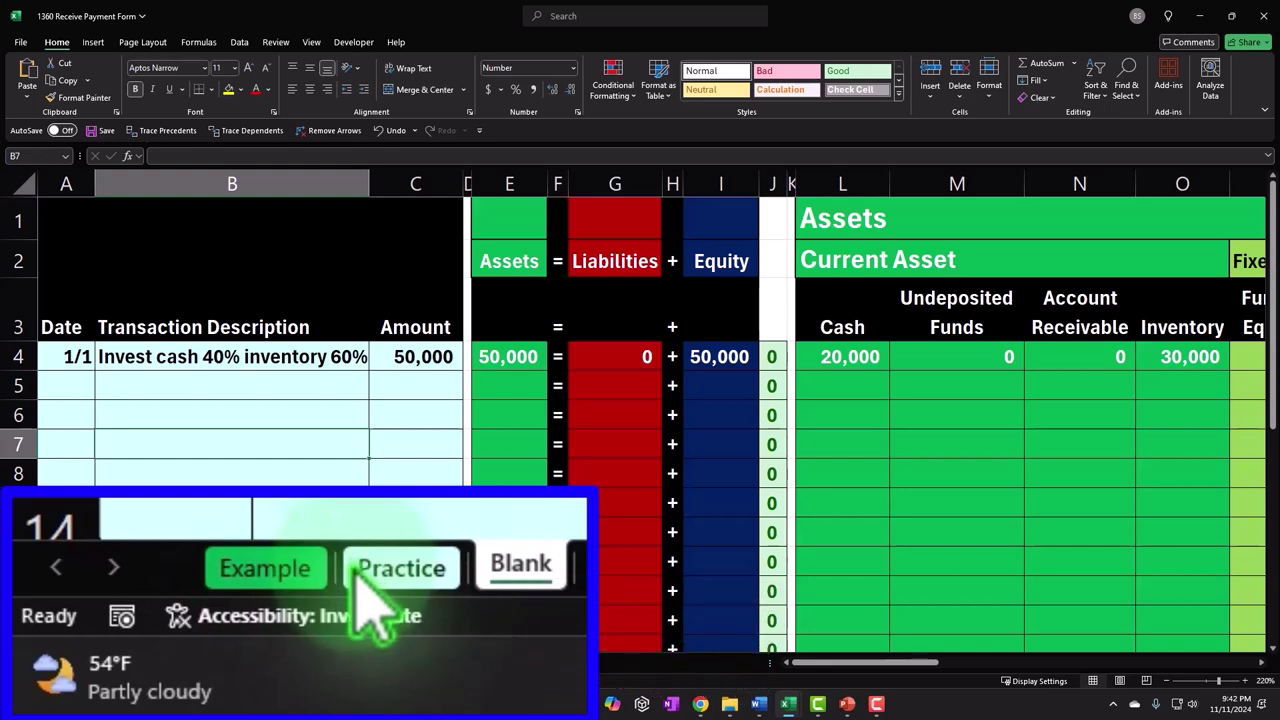
Switch to the Example sheet to view the filled-in transactions
click(515, 565)
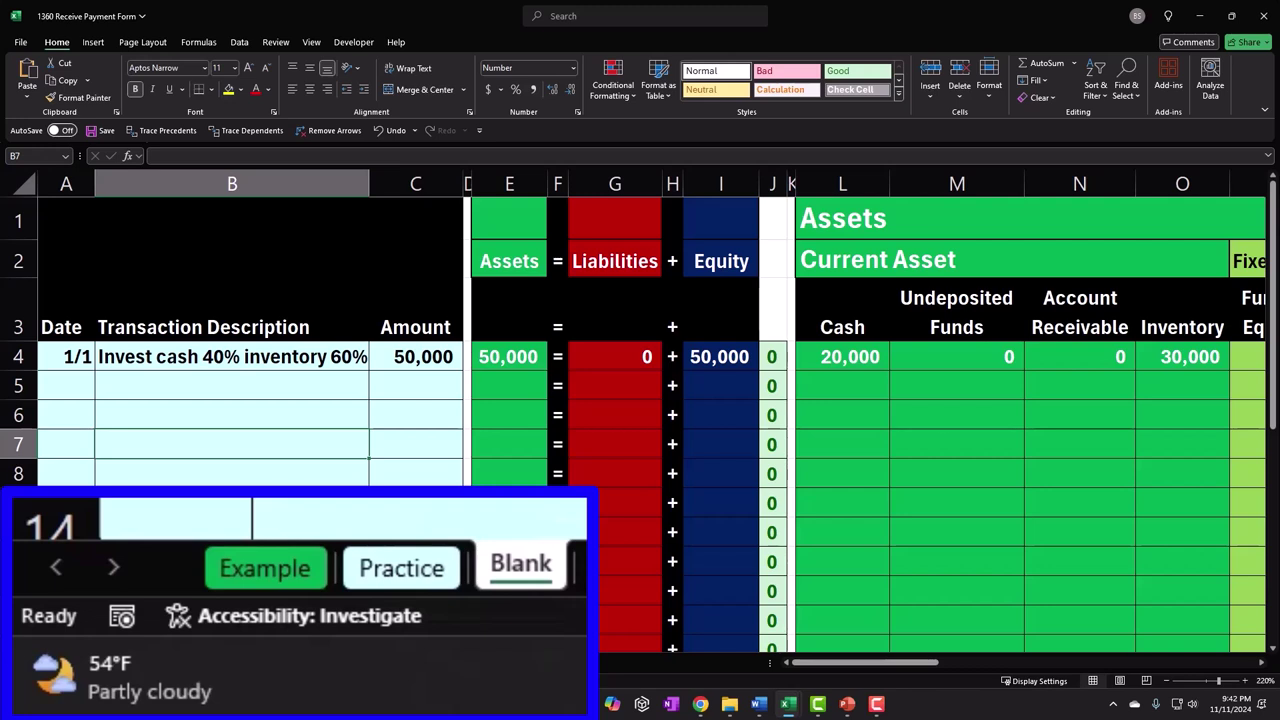
click(268, 568)
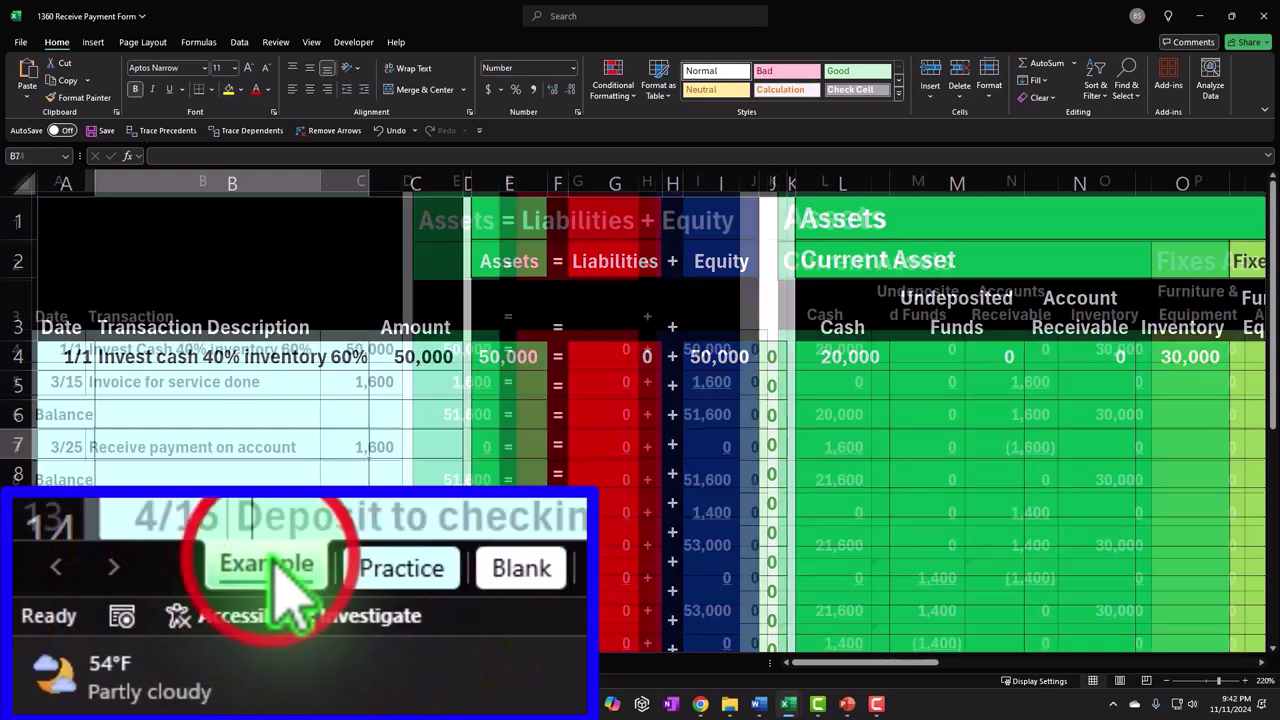
click(194, 487)
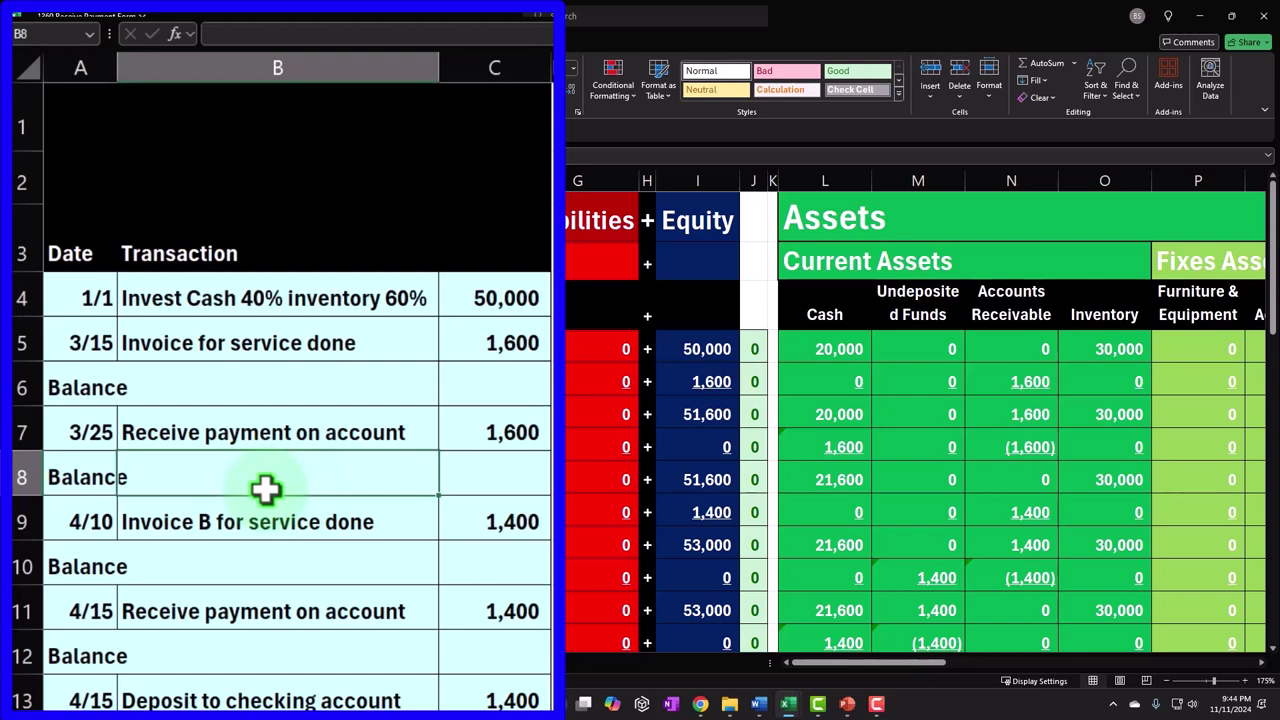
click(1020, 381)
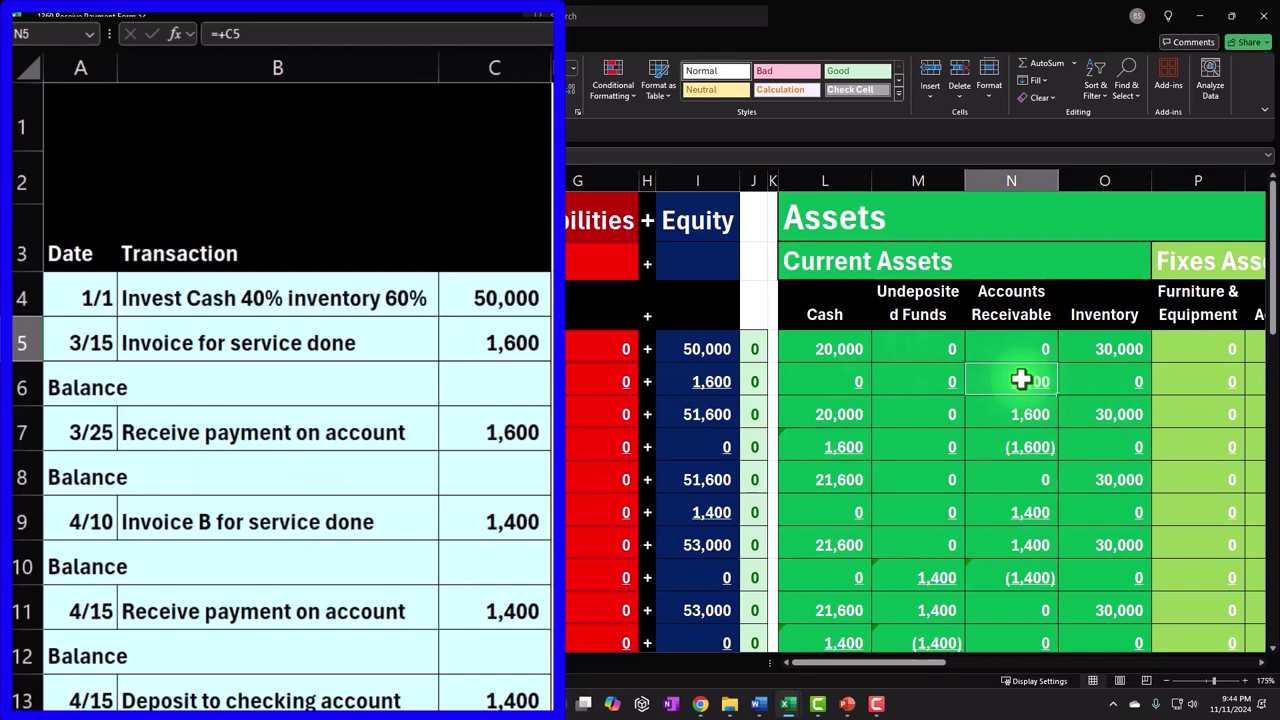
click(427, 398)
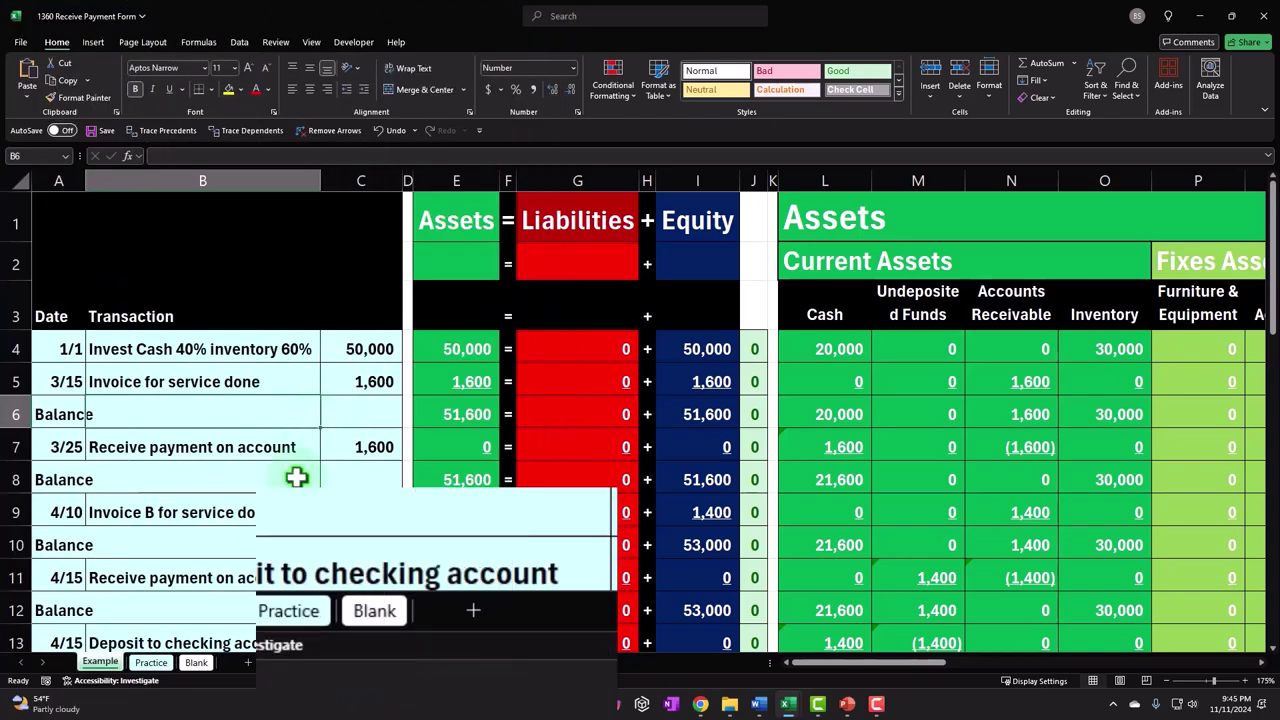
On the Blank sheet, review row 4's 20,000 Cash formula and the liability and equity columns
click(186, 664)
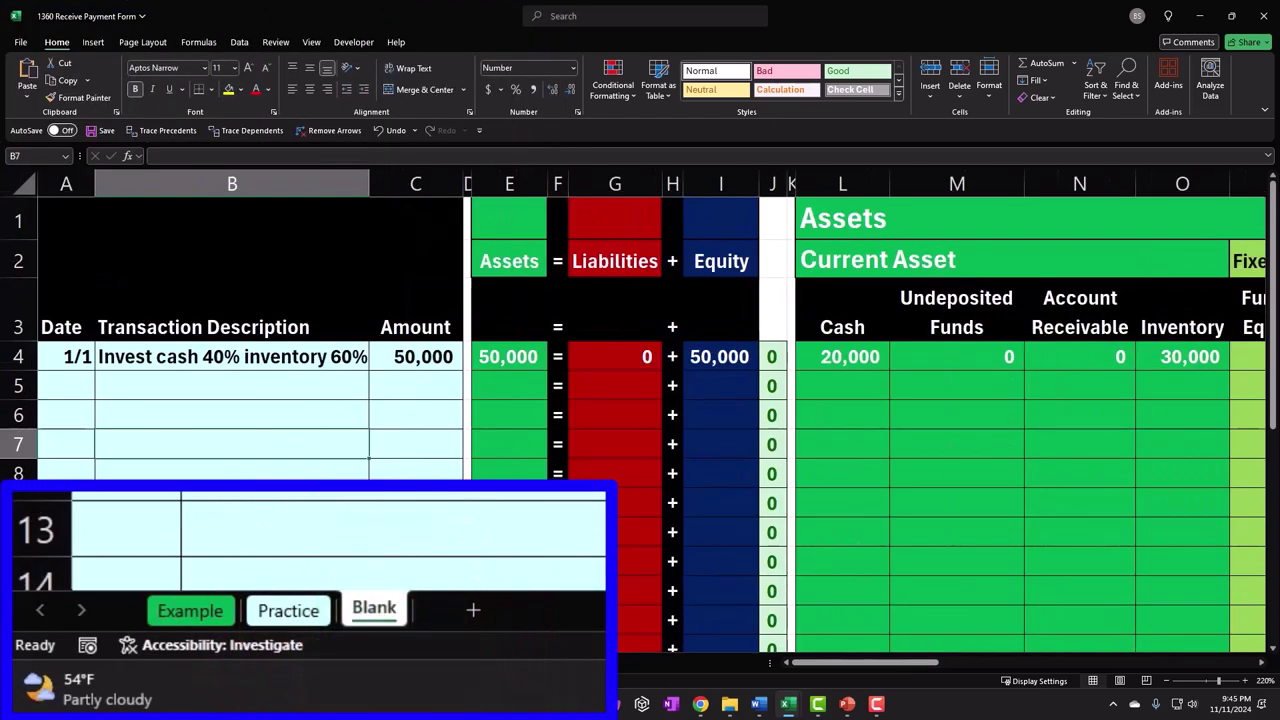
click(823, 360)
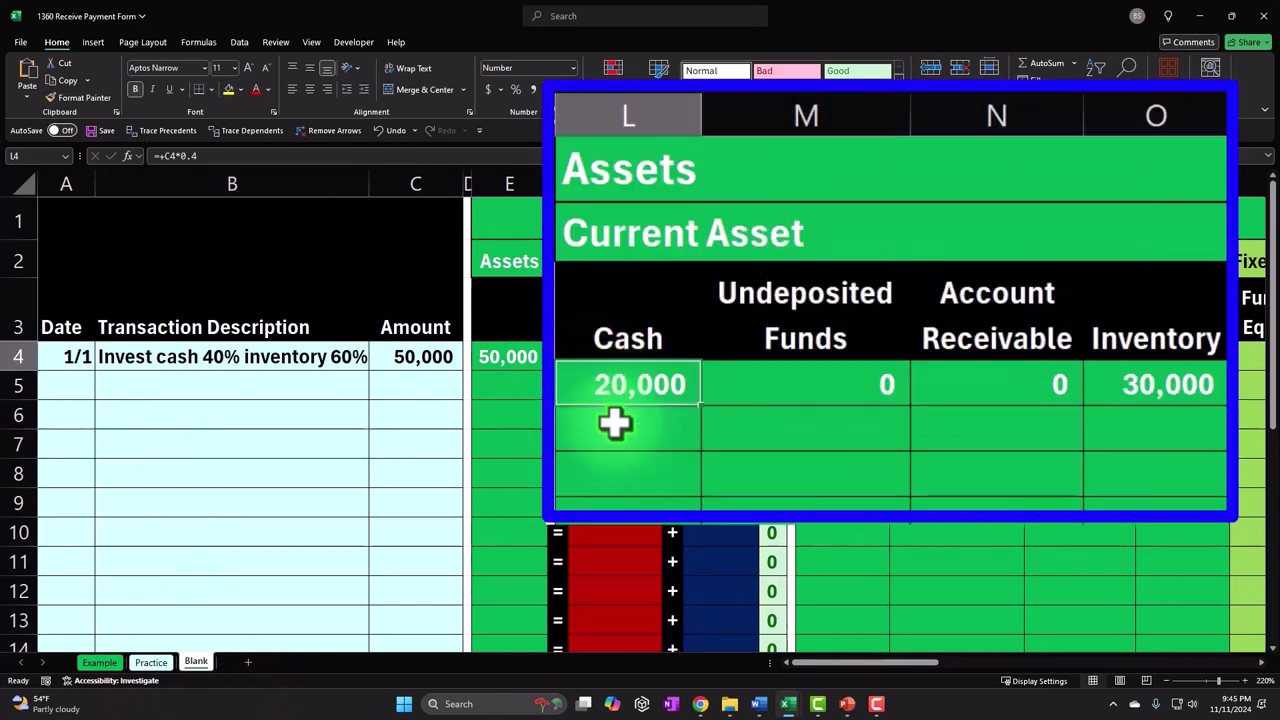
key(Right)
key(Right)
key(Right)
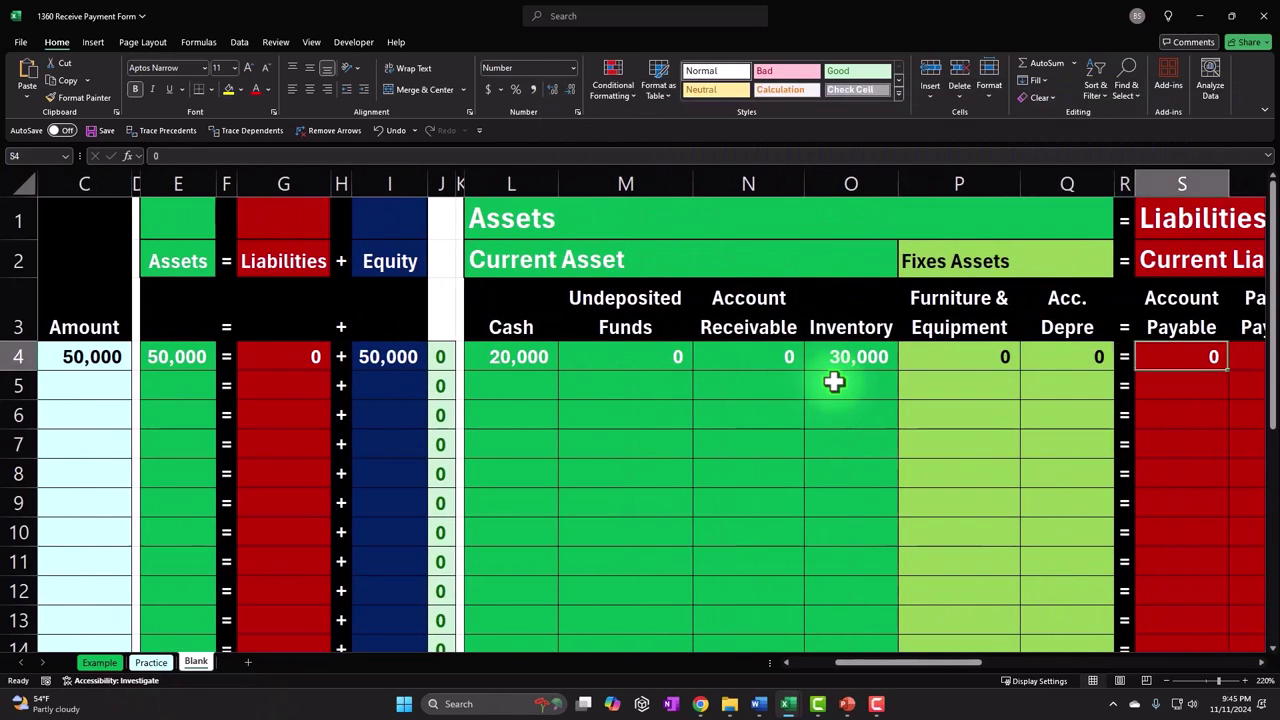
key(Right)
key(Right)
key(Right)
key(Right)
key(Right)
key(Right)
key(Left)
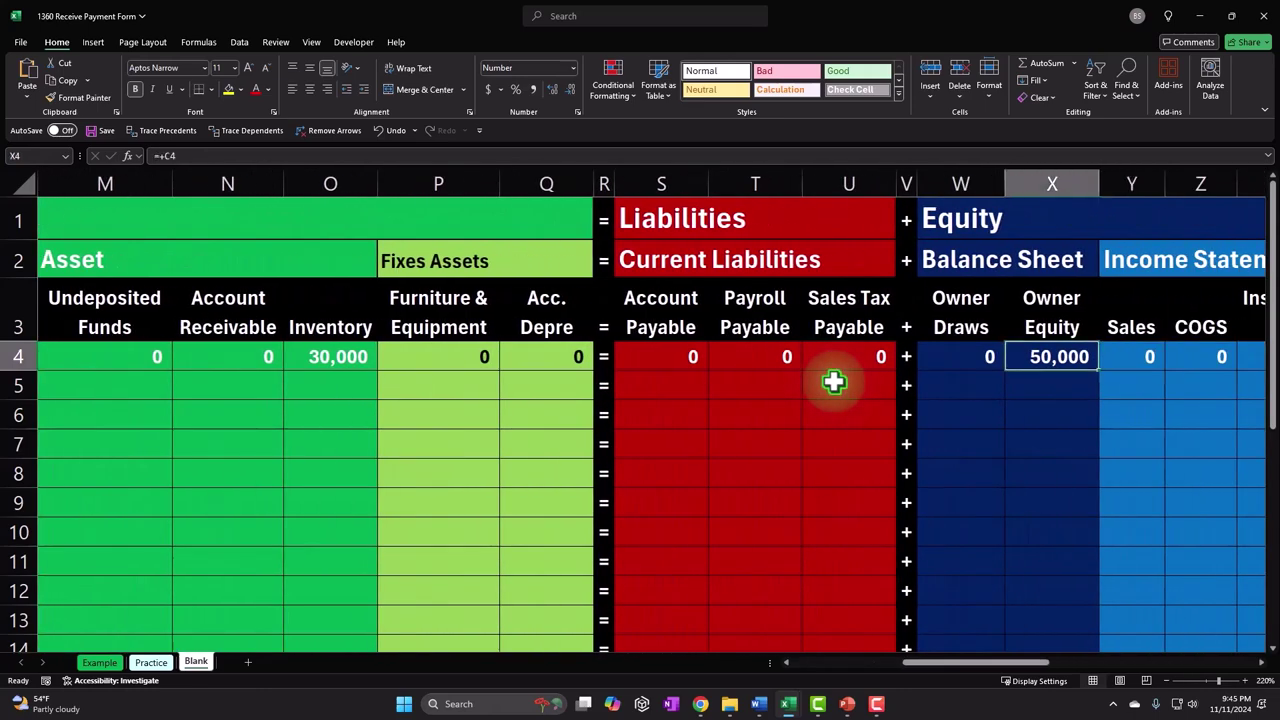
Check row 4's receivable and inventory subledger entries, then return to A5
key(Right)
key(Right)
key(Right)
key(Right)
key(Right)
key(Right)
key(Right)
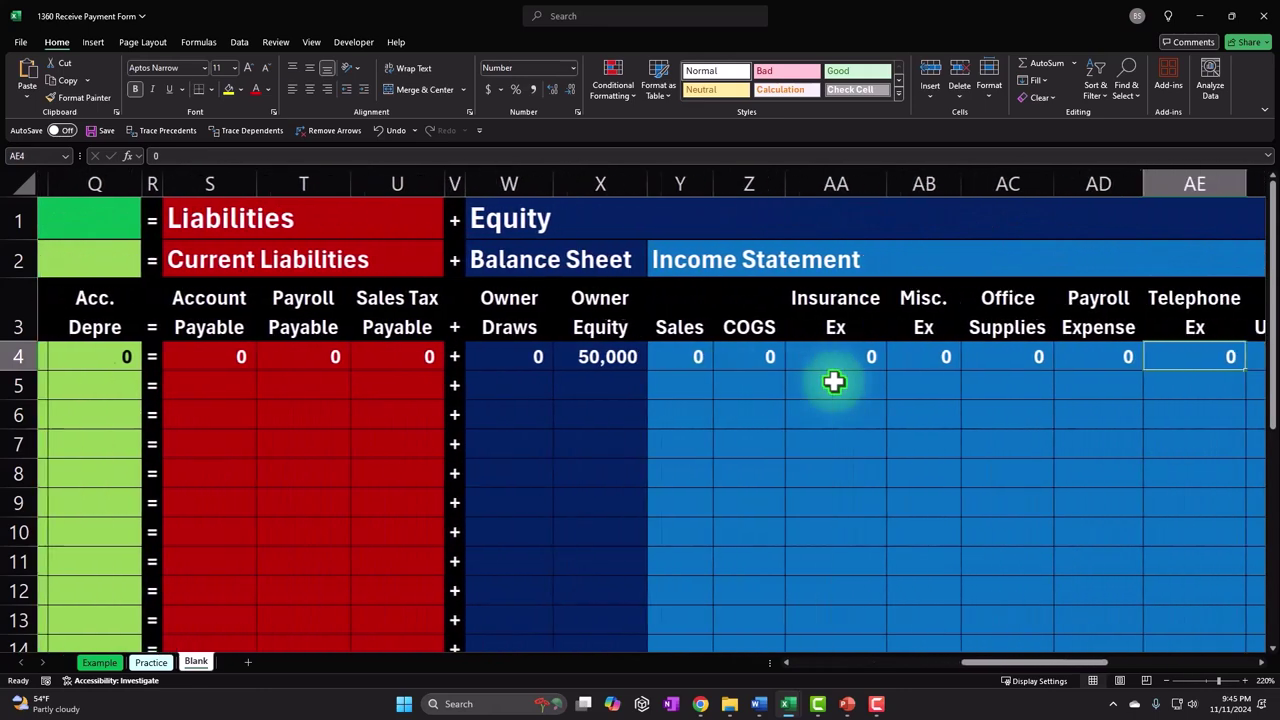
key(Right)
key(Right)
key(Right)
key(Right)
key(Right)
key(Right)
key(Right)
key(Right)
key(Right)
key(Right)
key(Right)
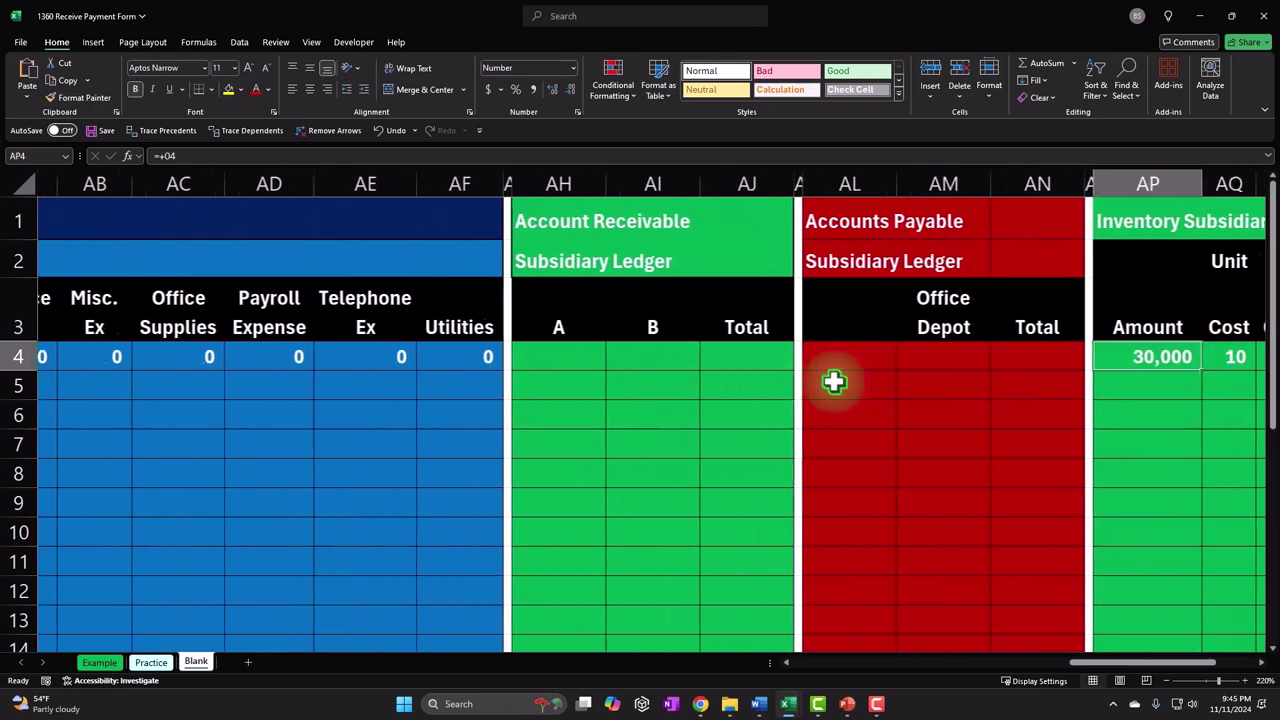
key(Right)
key(Right)
key(Right)
key(Right)
key(Left)
key(Left)
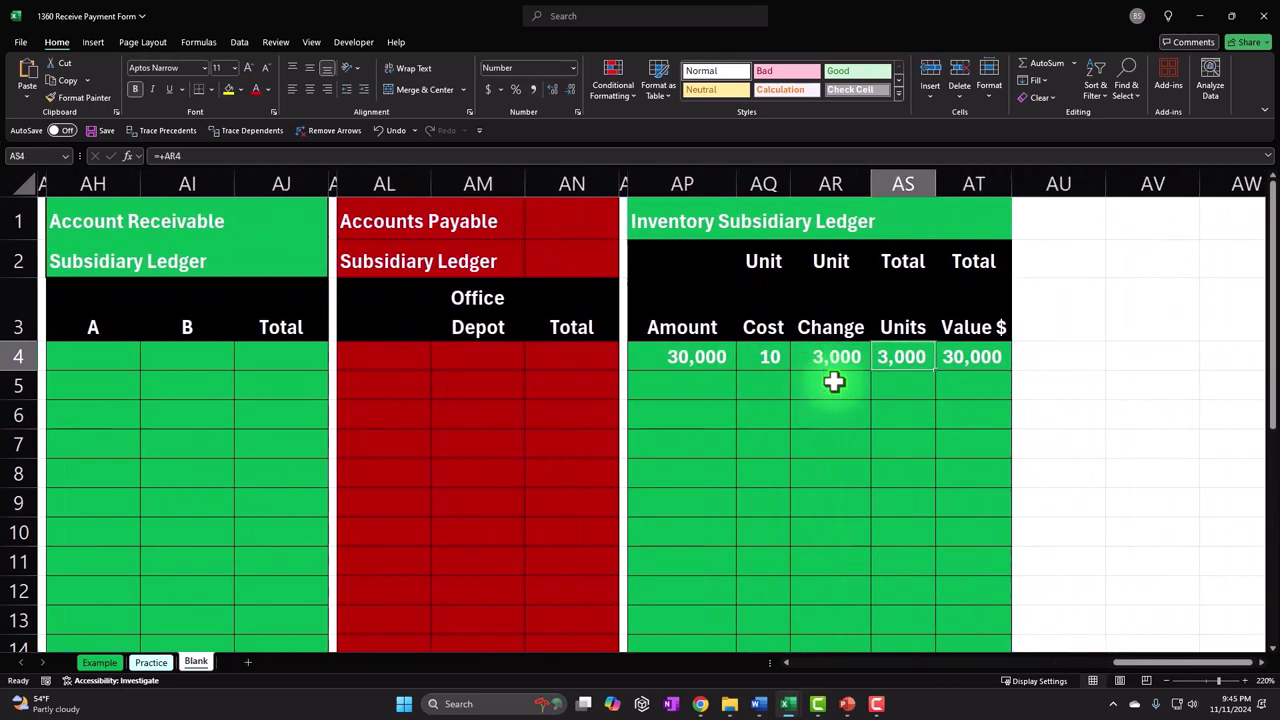
key(Left)
key(Left)
key(Left)
key(Right)
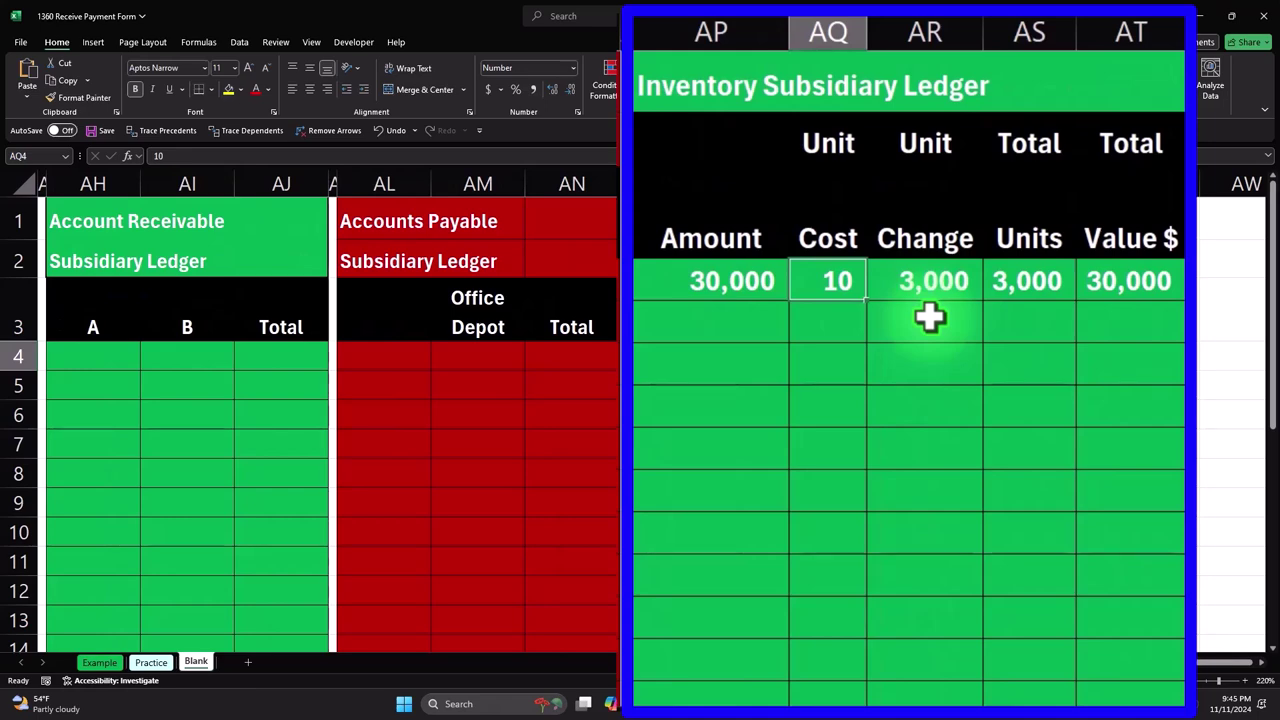
key(Home)
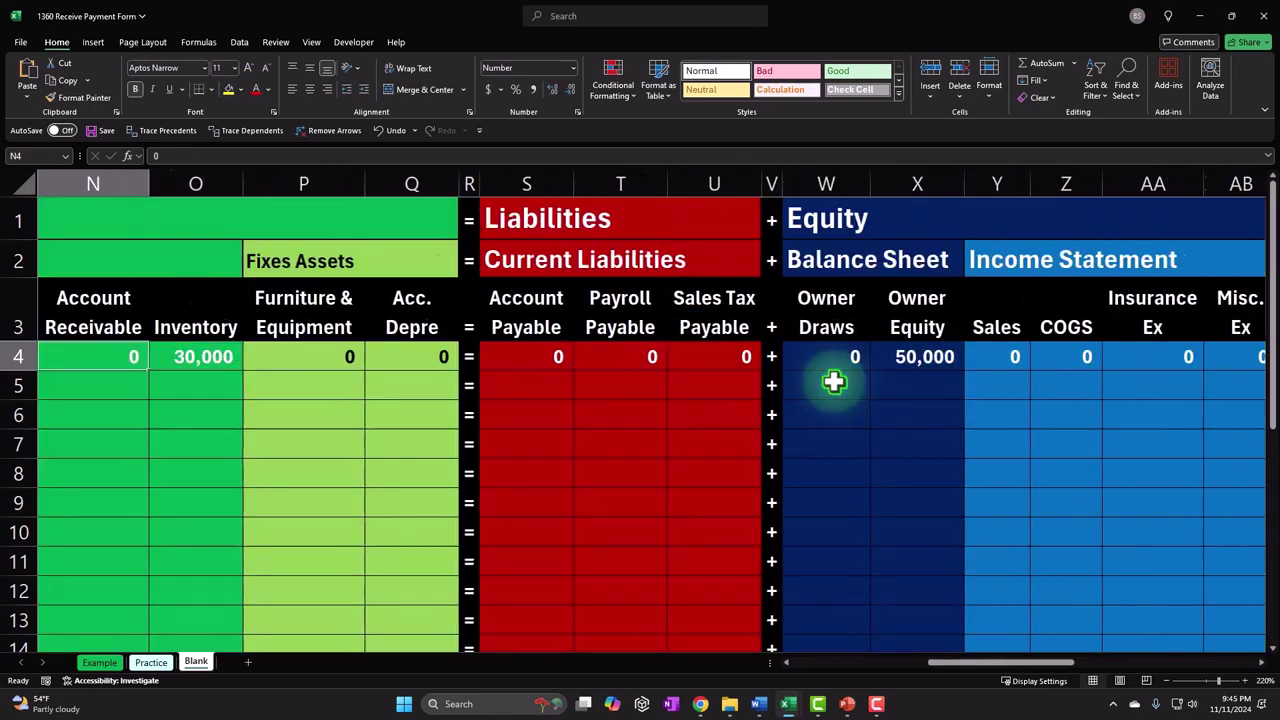
key(Down)
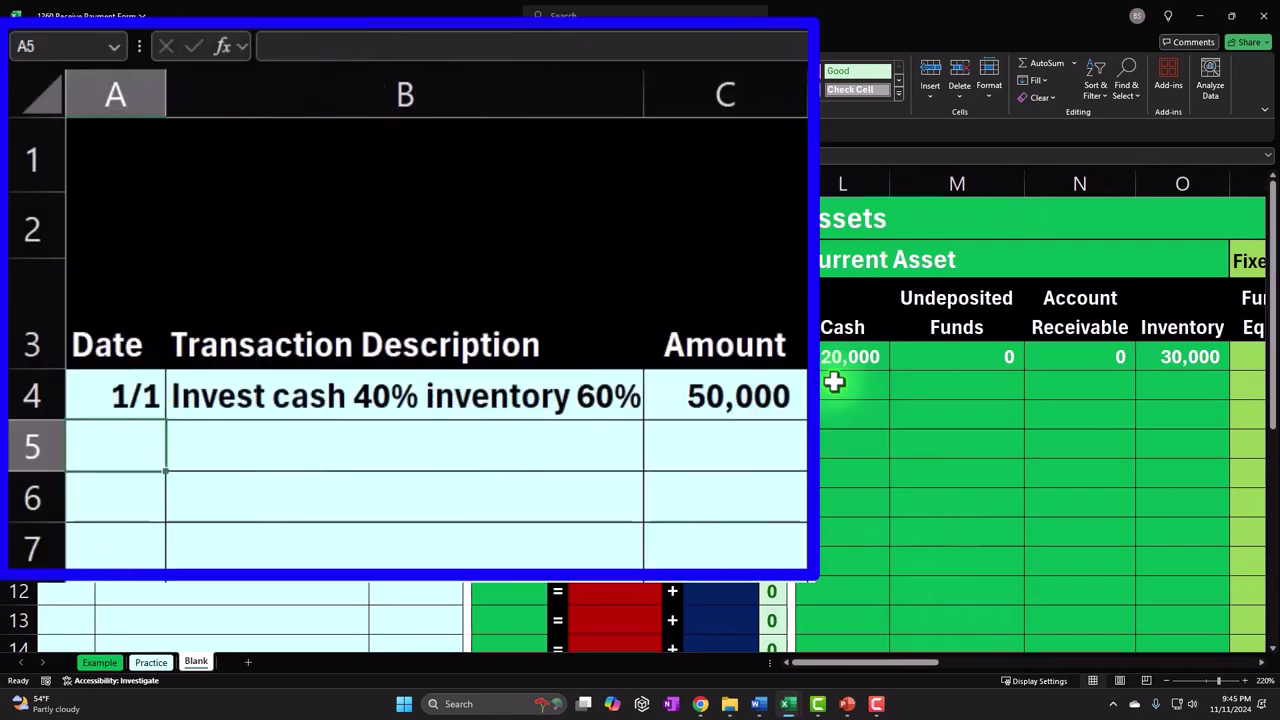
Enter date 3/15, description 'Invoice for service done' and amount 1,600 in row 5
text(3/15)
key(Return)
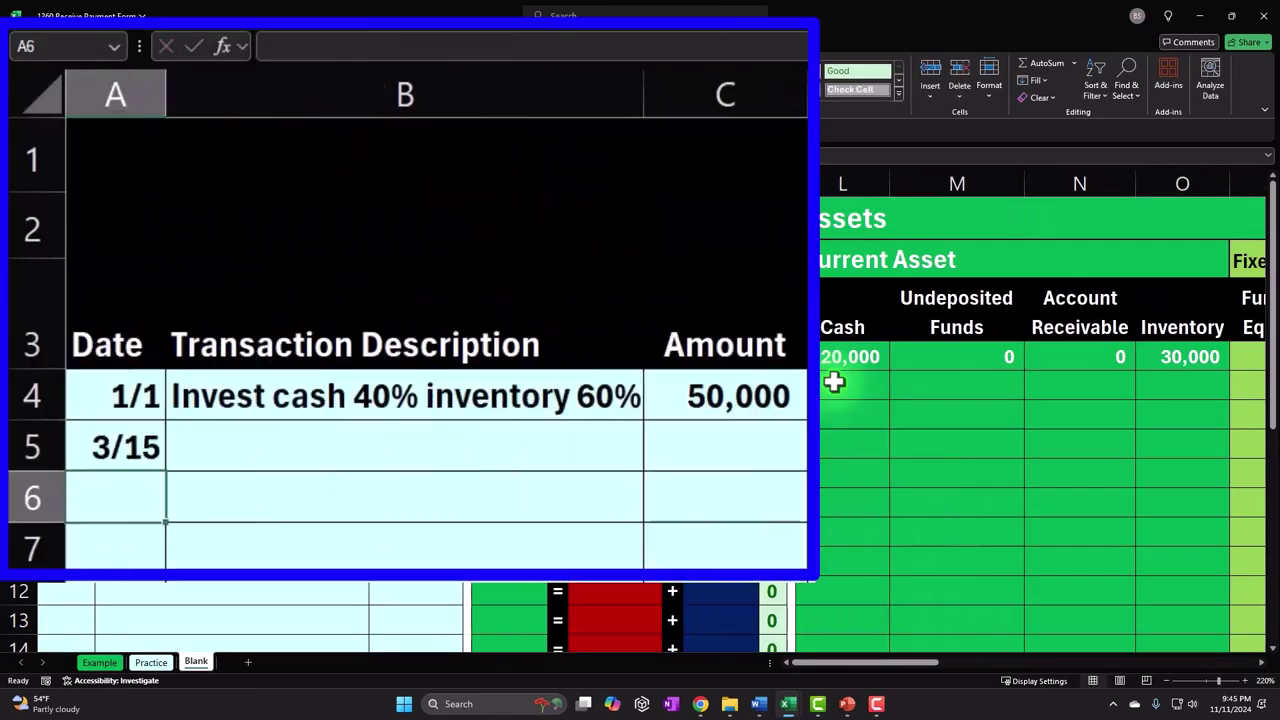
key(Up)
key(Right)
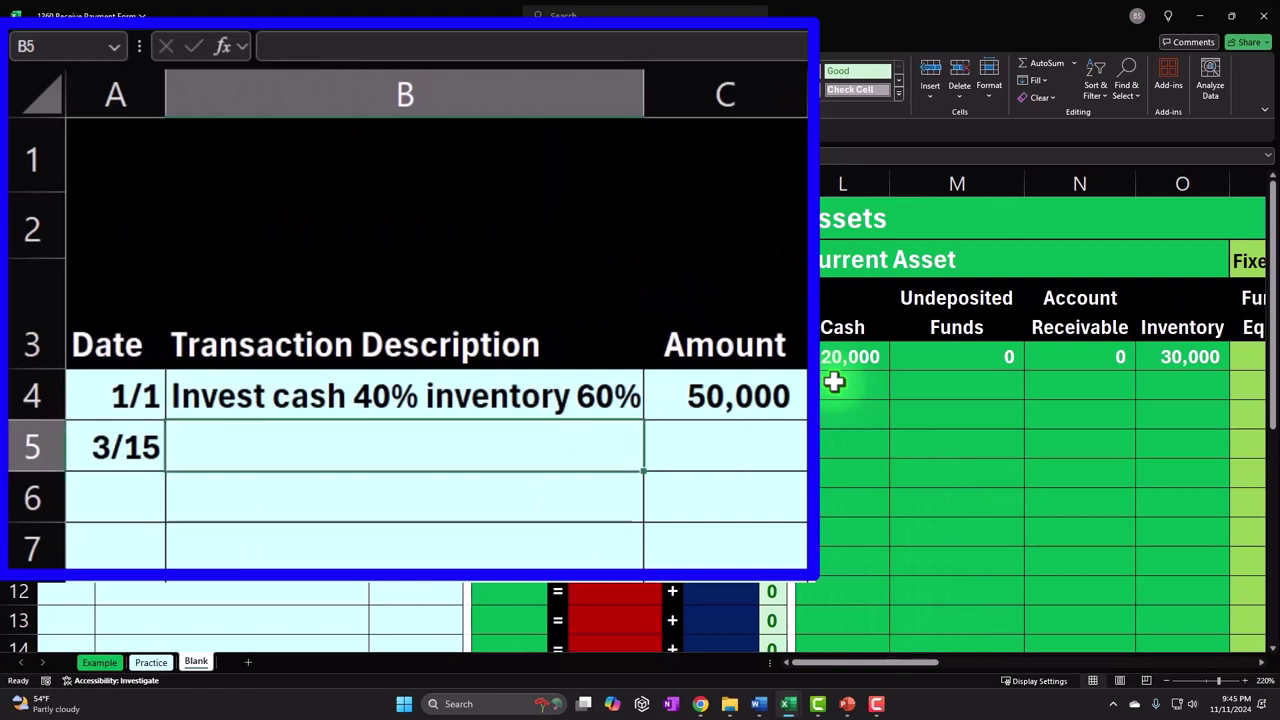
text(I)
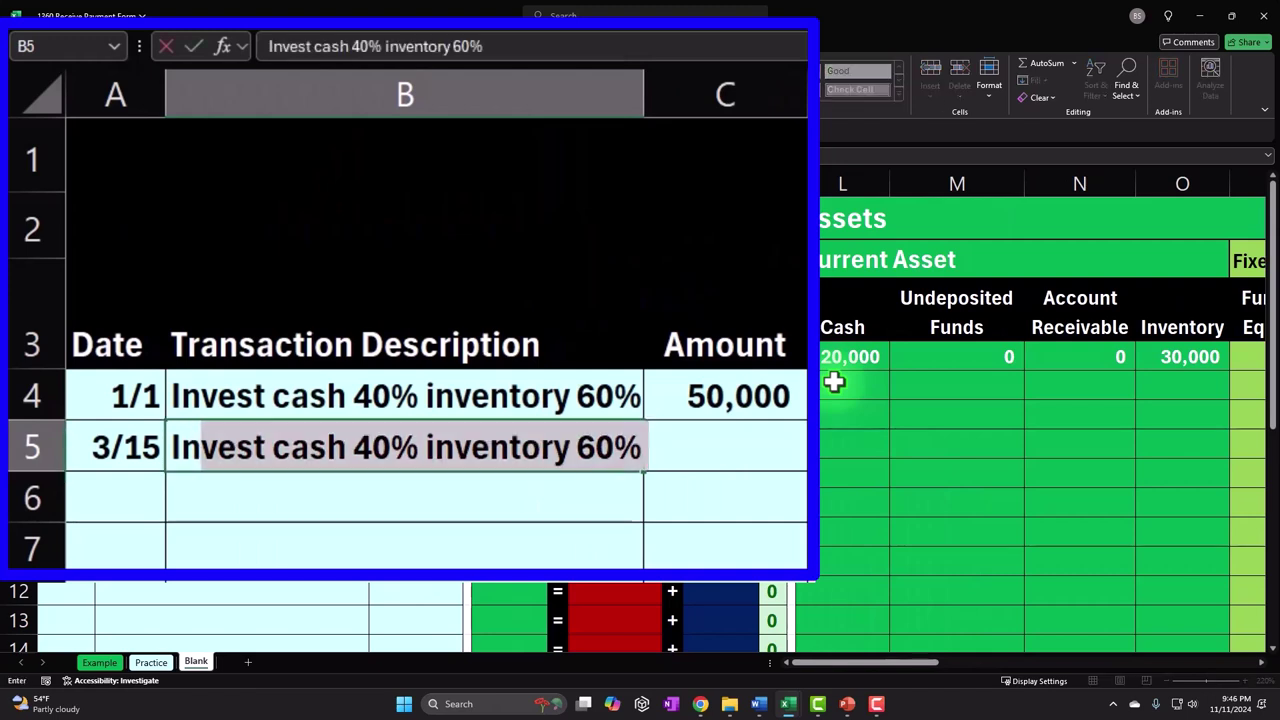
text(nvoice)
key(BackSpace)
key(BackSpace)
key(BackSpace)
key(BackSpace)
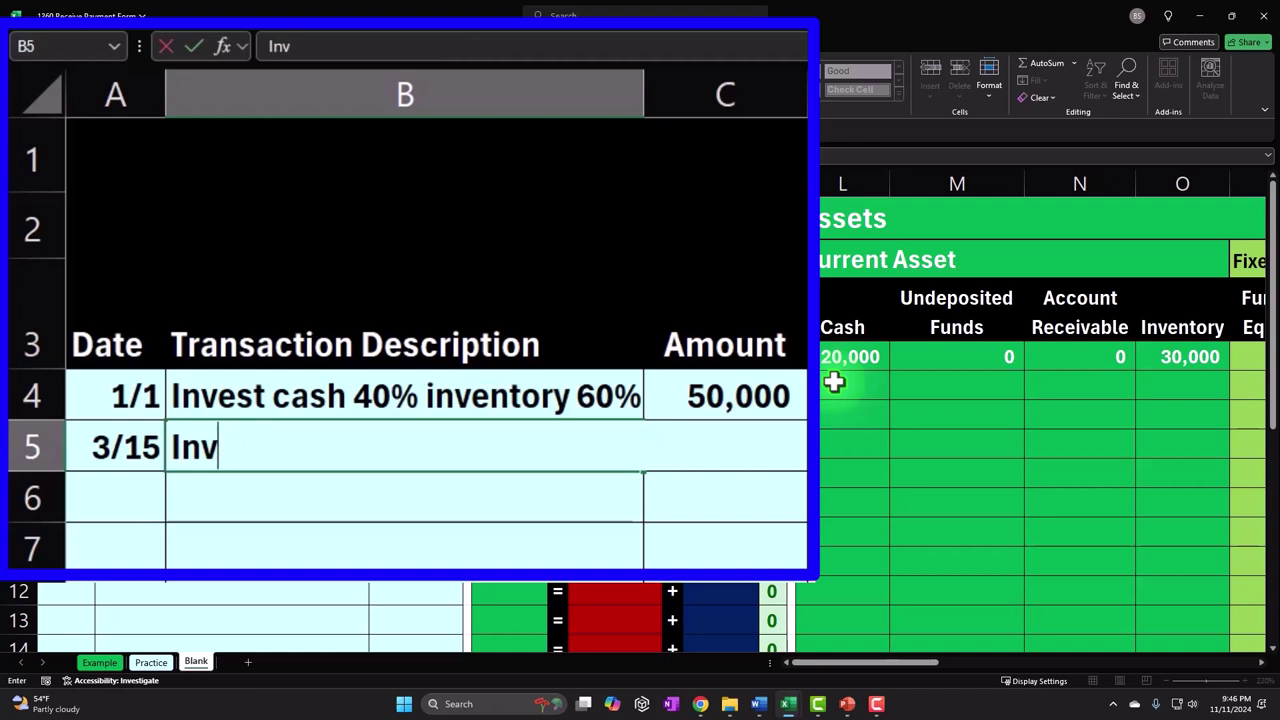
text(oice for se)
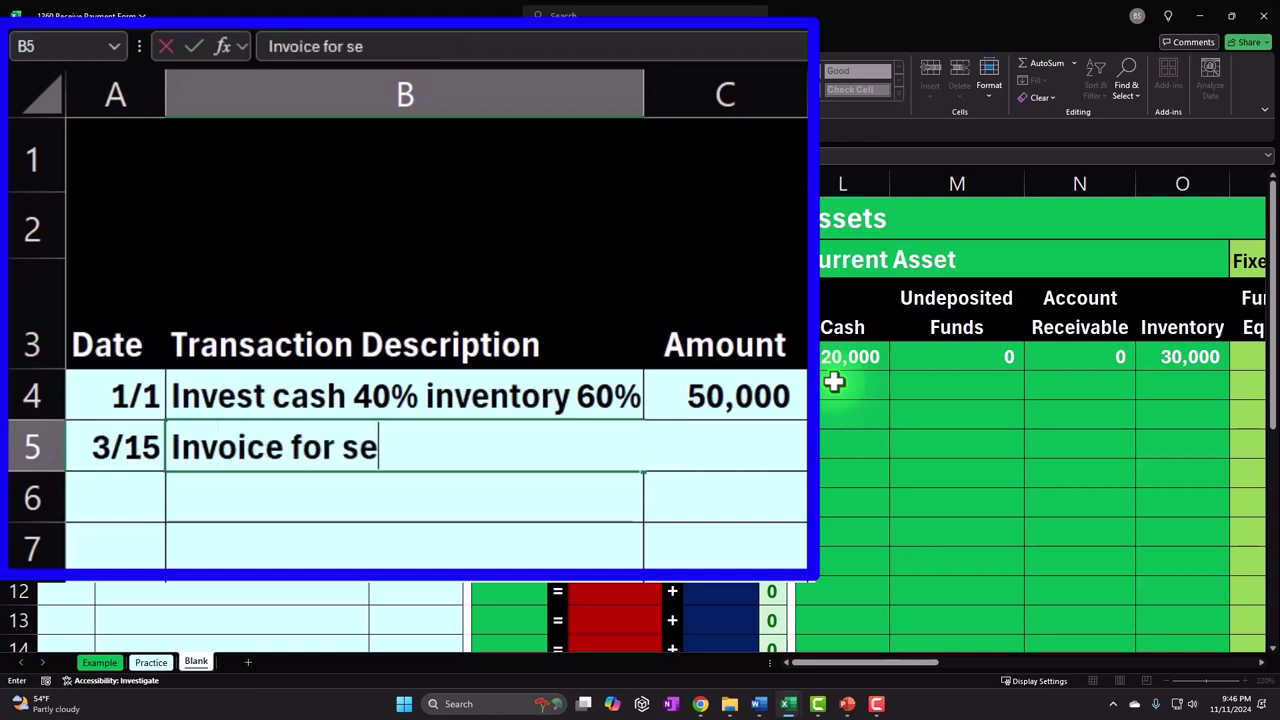
text(rvice done)
key(Tab)
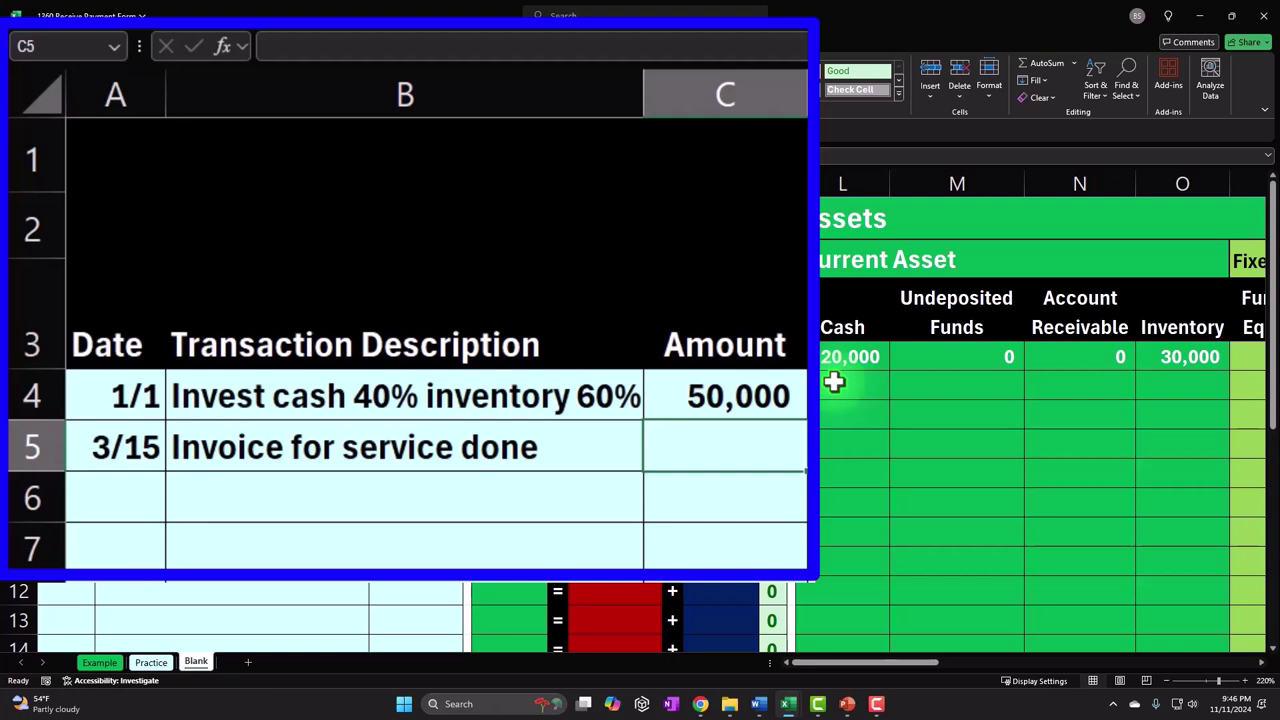
text(1,600)
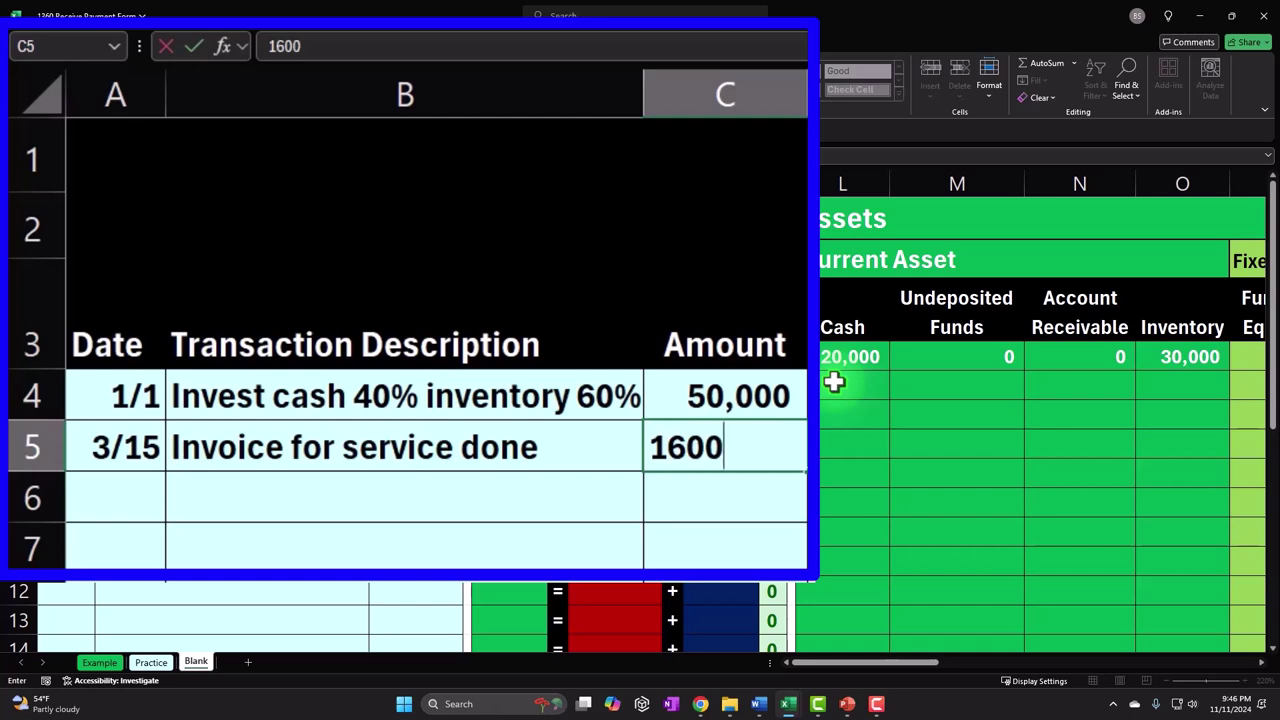
key(Return)
key(Right)
Link row 5's Account Receivable cell to the invoice amount with =C5, showing 1,600
key(Right)
key(Right)
key(Right)
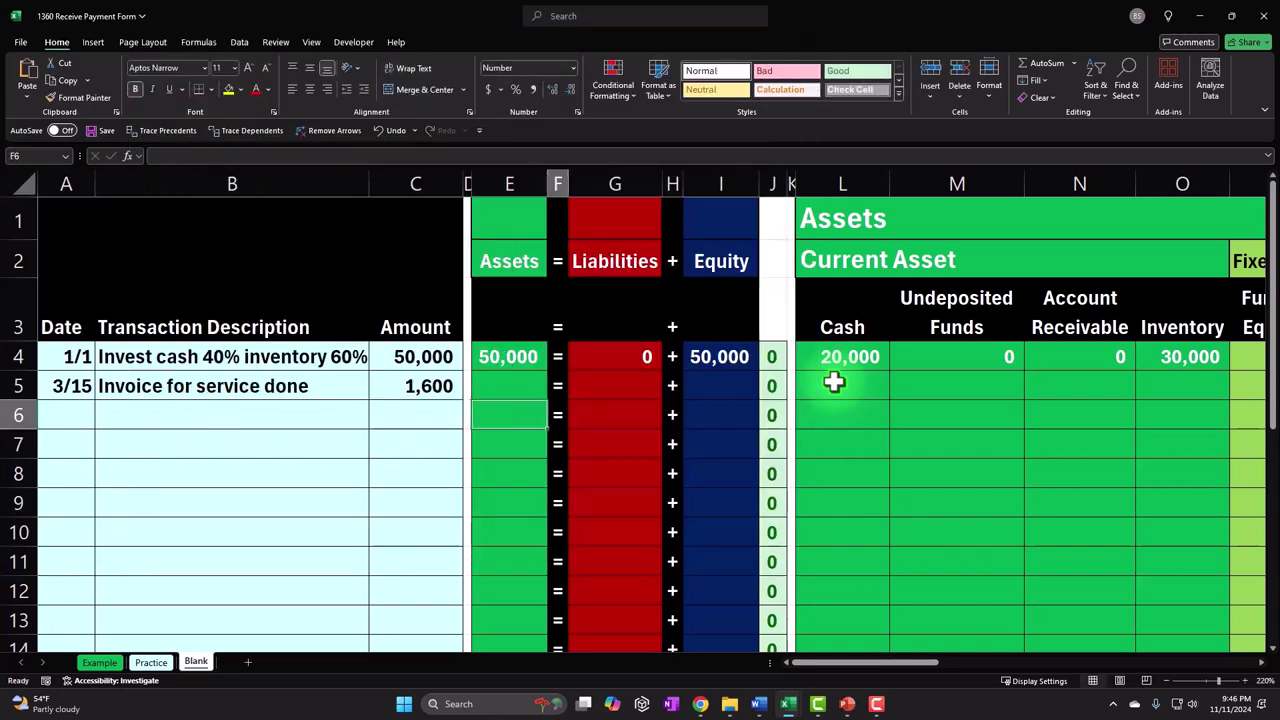
key(Right)
key(Right)
key(Right)
key(Right)
key(Right)
click(834, 381)
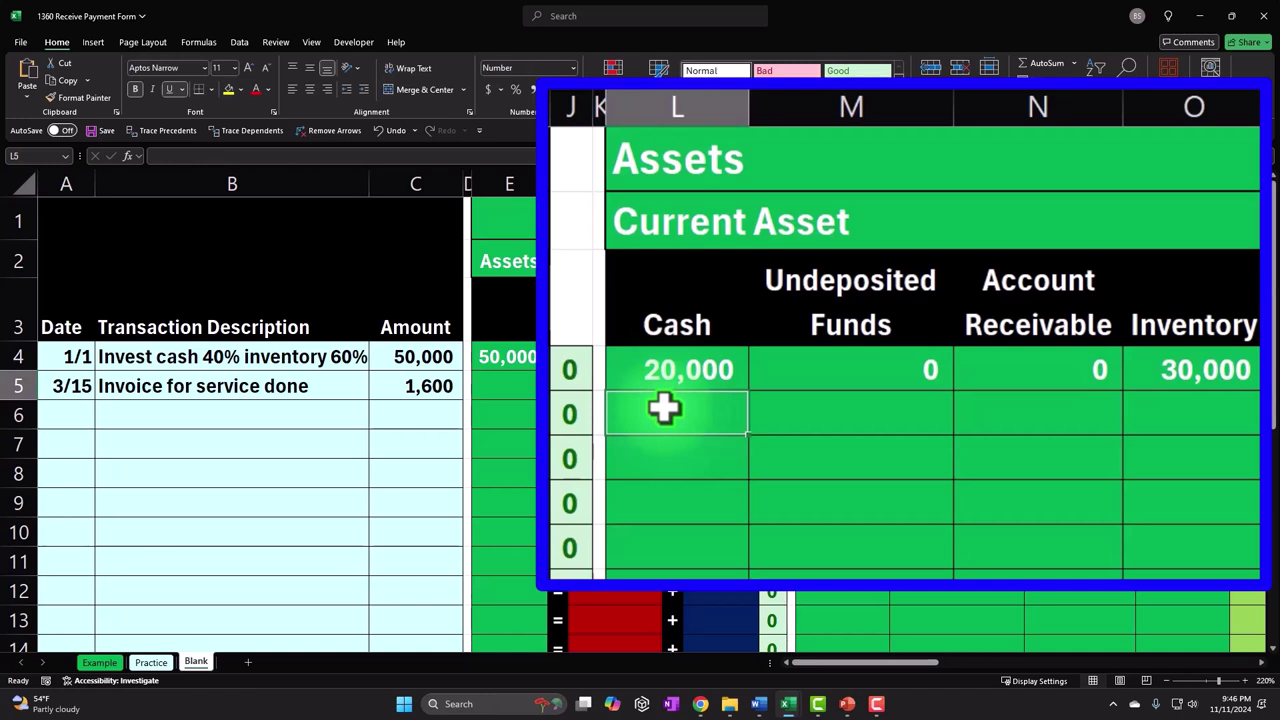
key(Right)
key(Right)
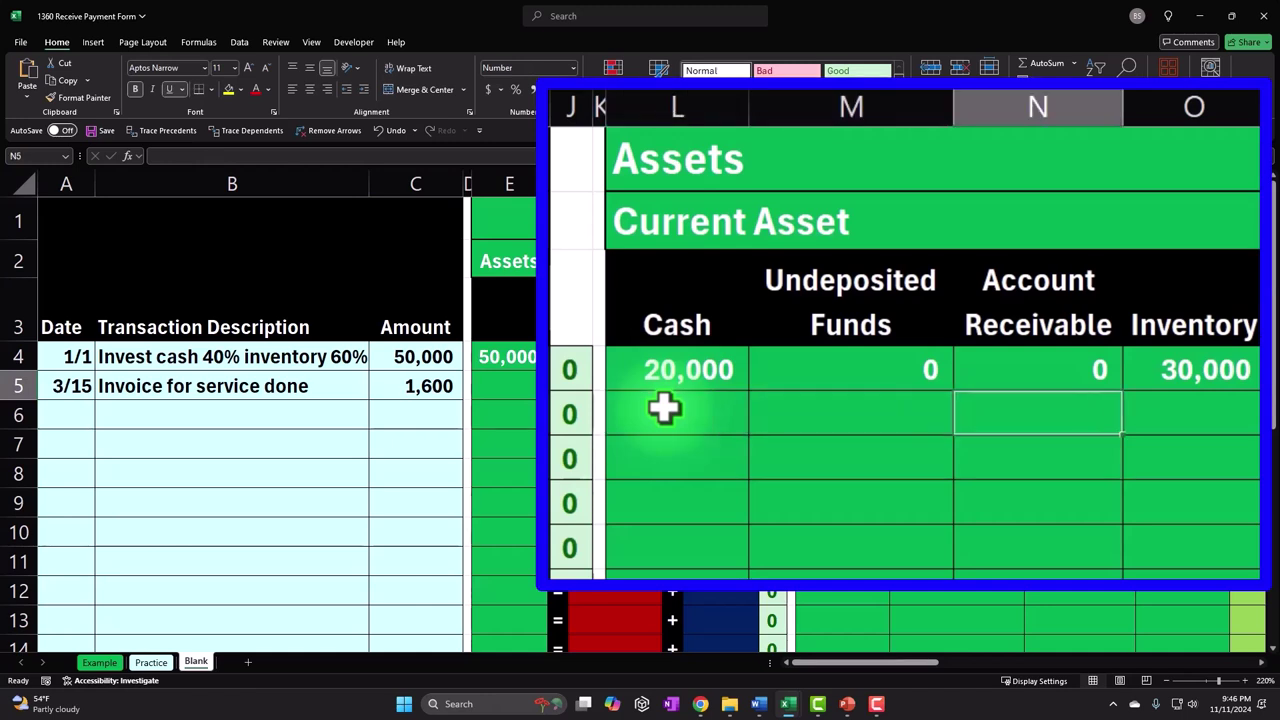
text(=)
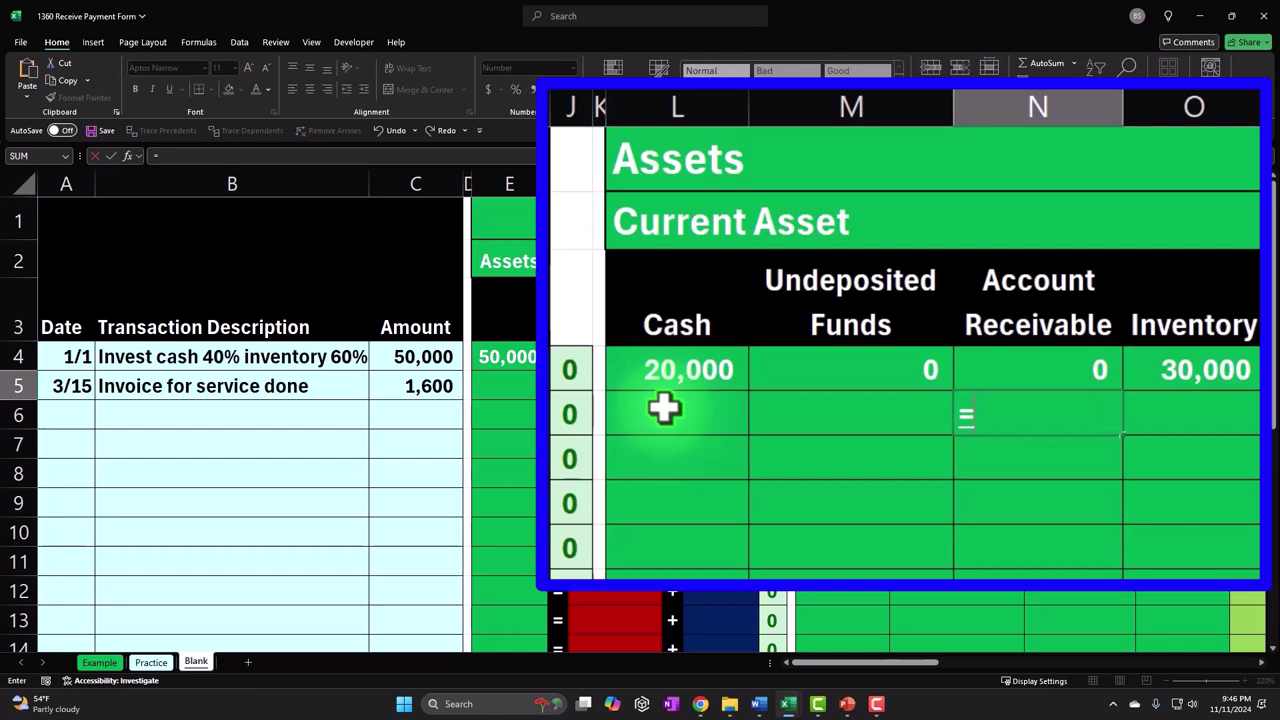
click(664, 407)
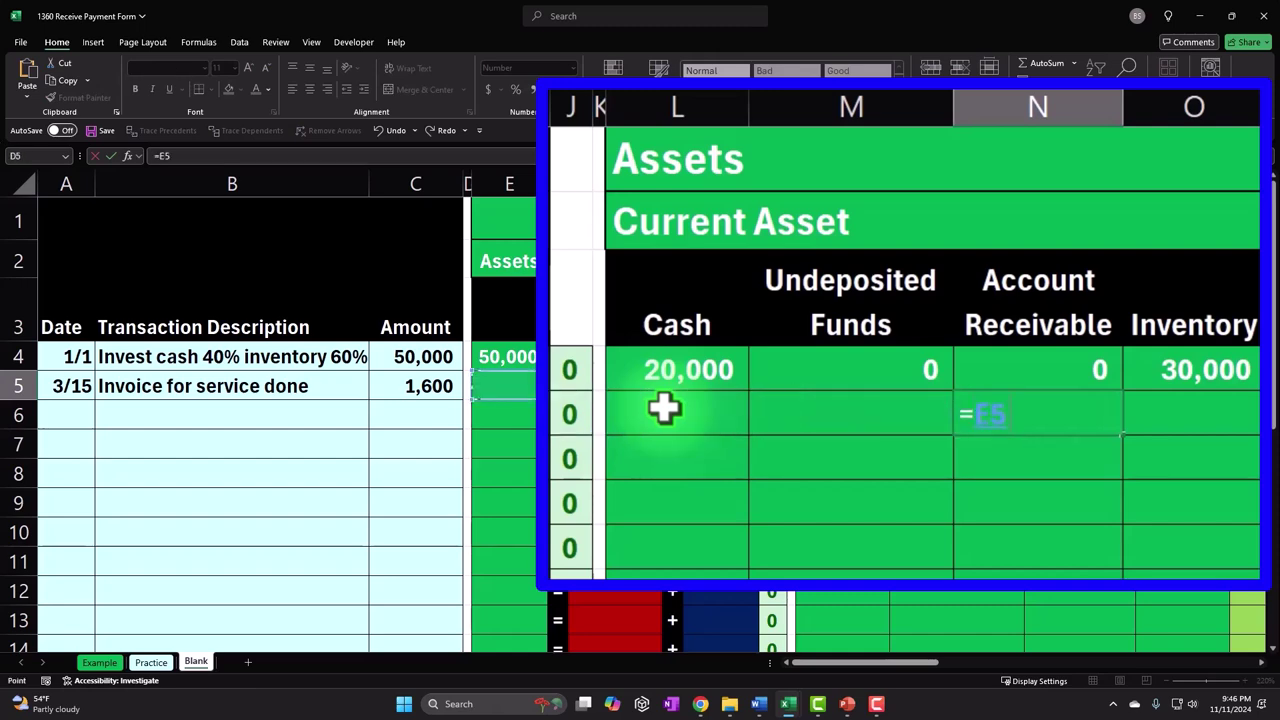
key(Return)
key(Up)
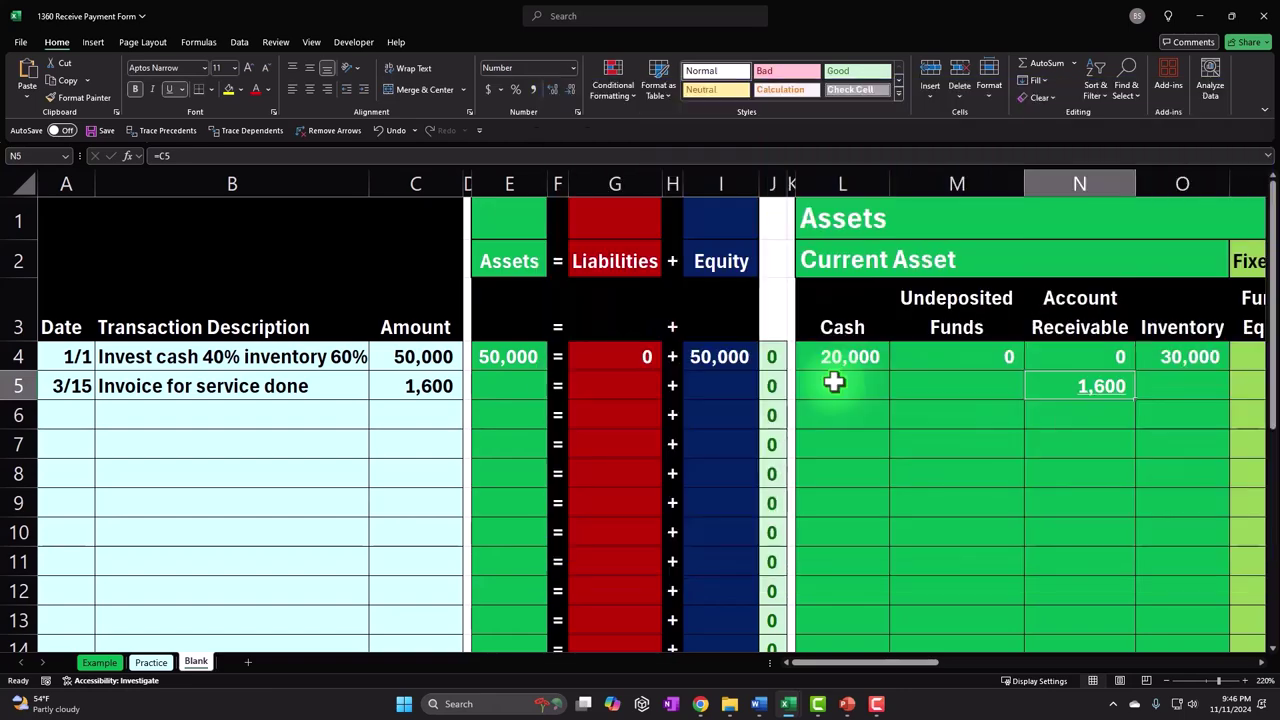
Link row 5's Sales cell to the 1,600 invoice amount in C5
key(Right)
key(Right)
key(Right)
key(Right)
key(Right)
key(Right)
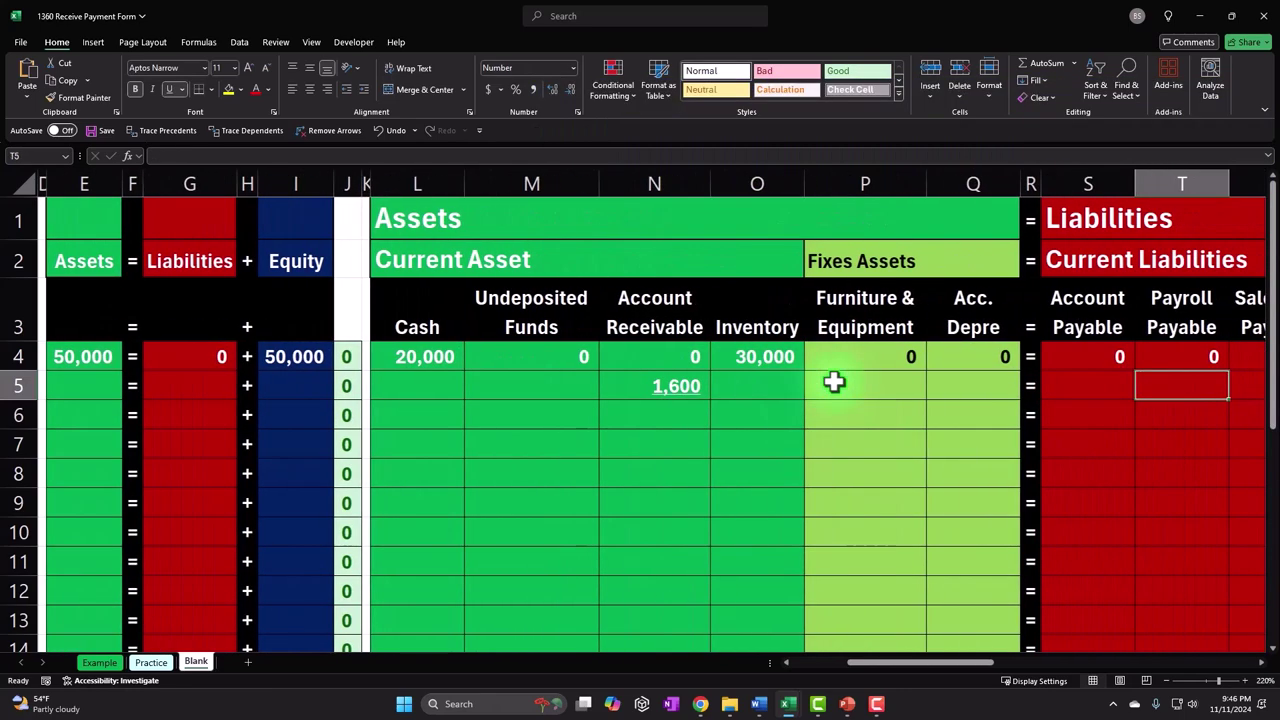
key(Right)
key(Right)
key(Right)
key(Right)
key(Right)
key(Right)
key(Right)
key(Right)
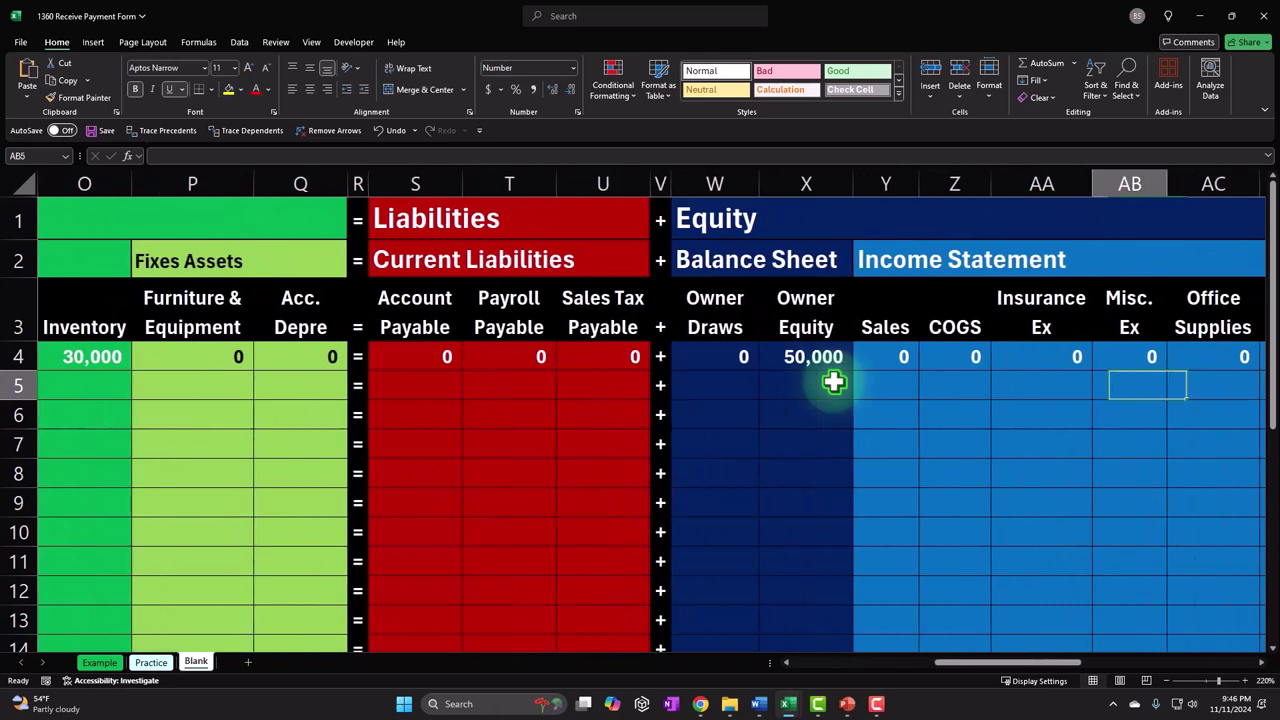
key(Left)
key(Left)
key(Left)
text(=)
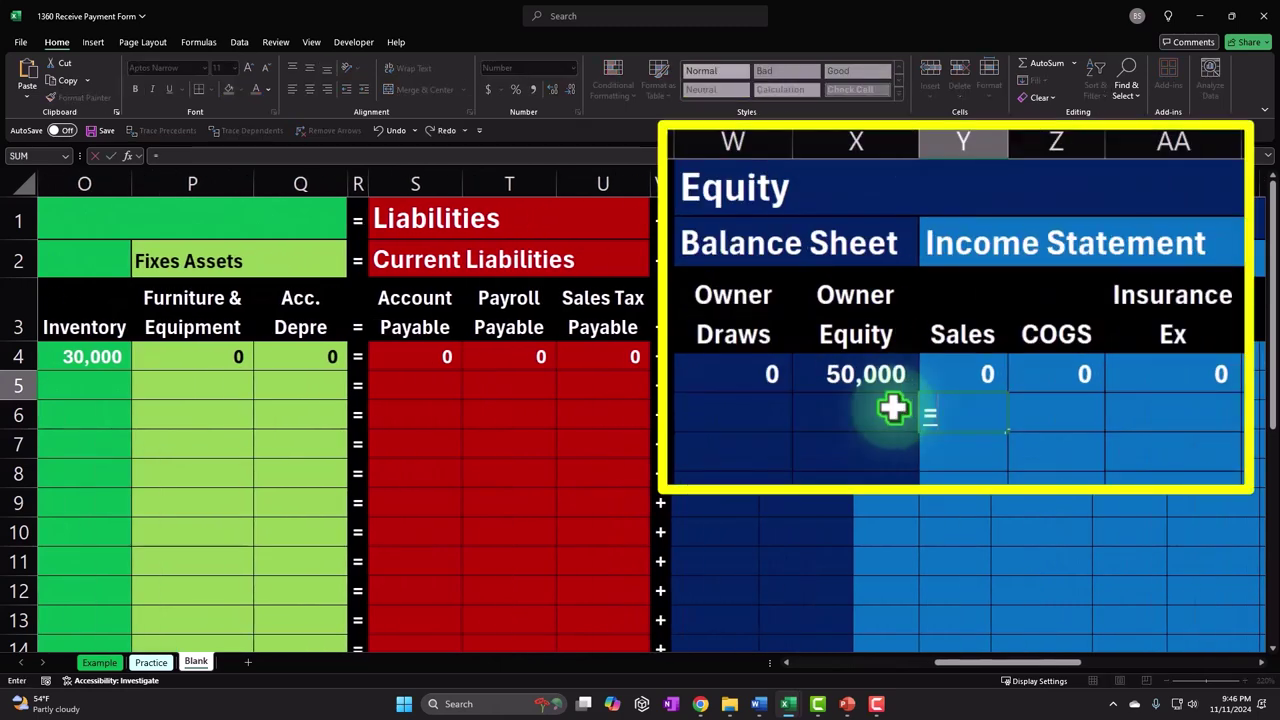
key(Left)
key(Left)
key(Left)
key(Left)
key(Left)
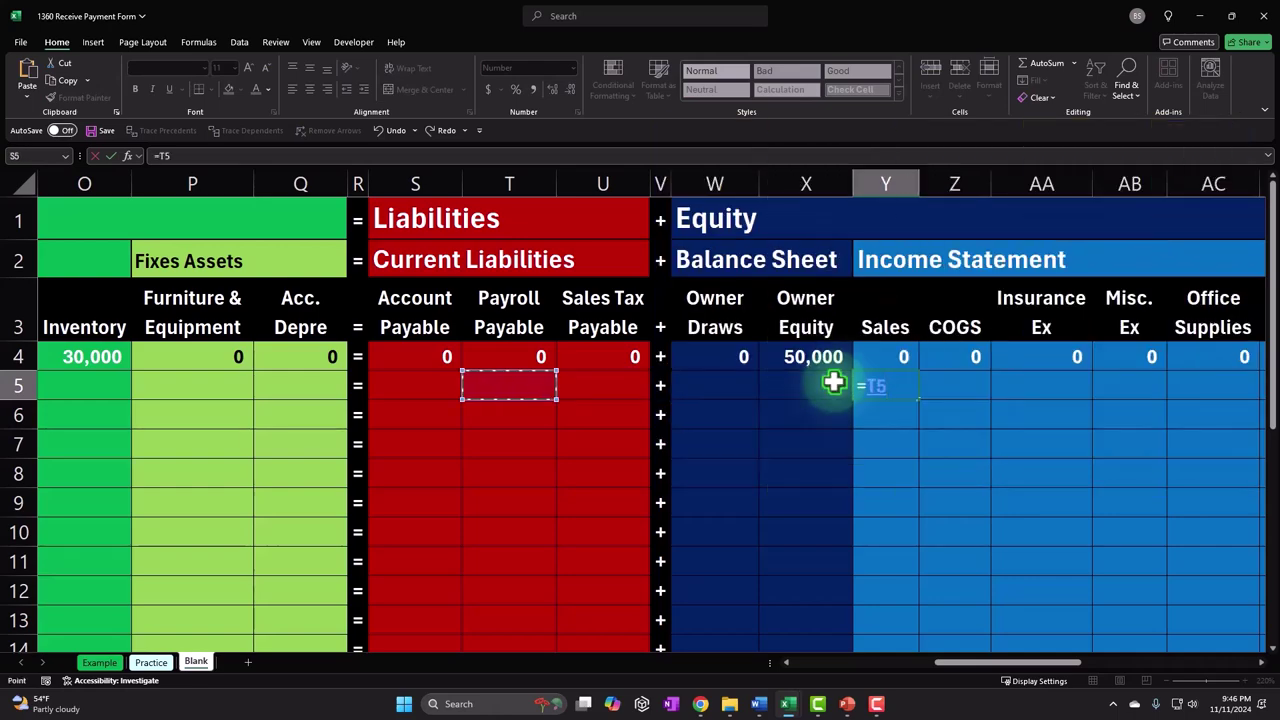
key(Left)
key(Left)
key(Left)
key(Left)
key(Left)
key(Left)
key(Left)
key(Left)
key(Left)
key(Left)
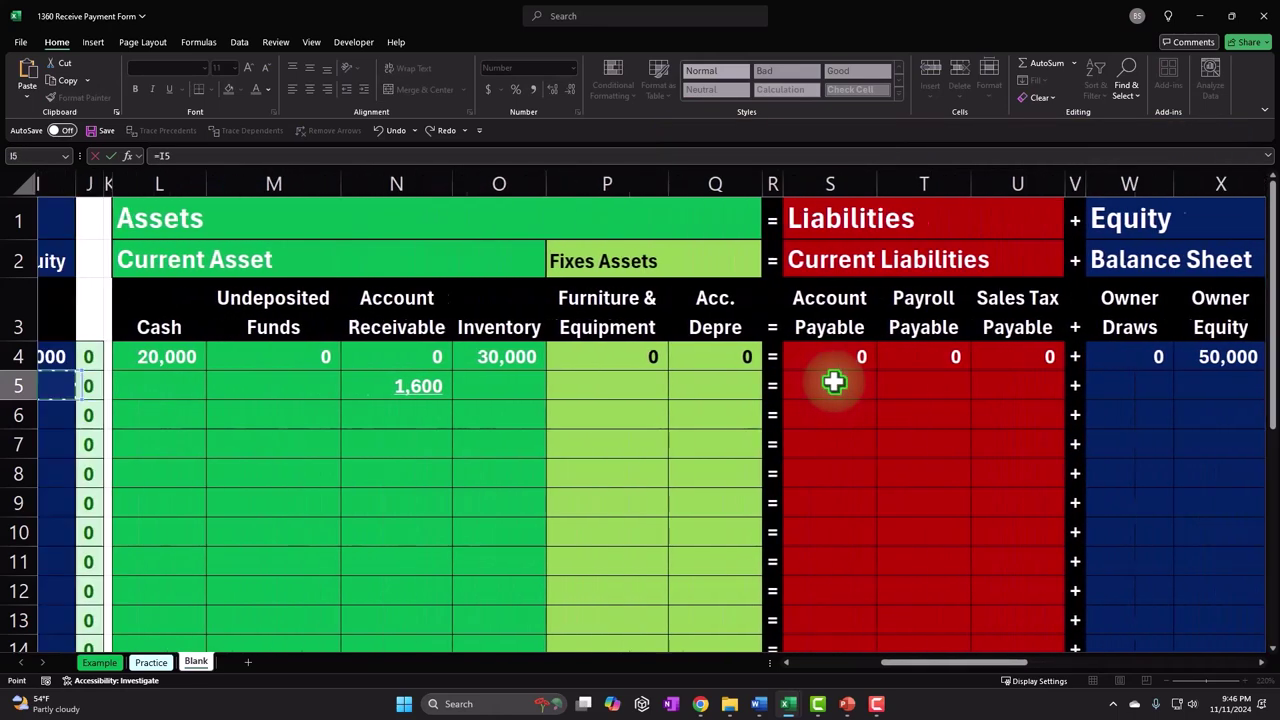
key(Left)
key(Left)
key(Left)
key(Left)
key(Left)
key(Left)
key(Left)
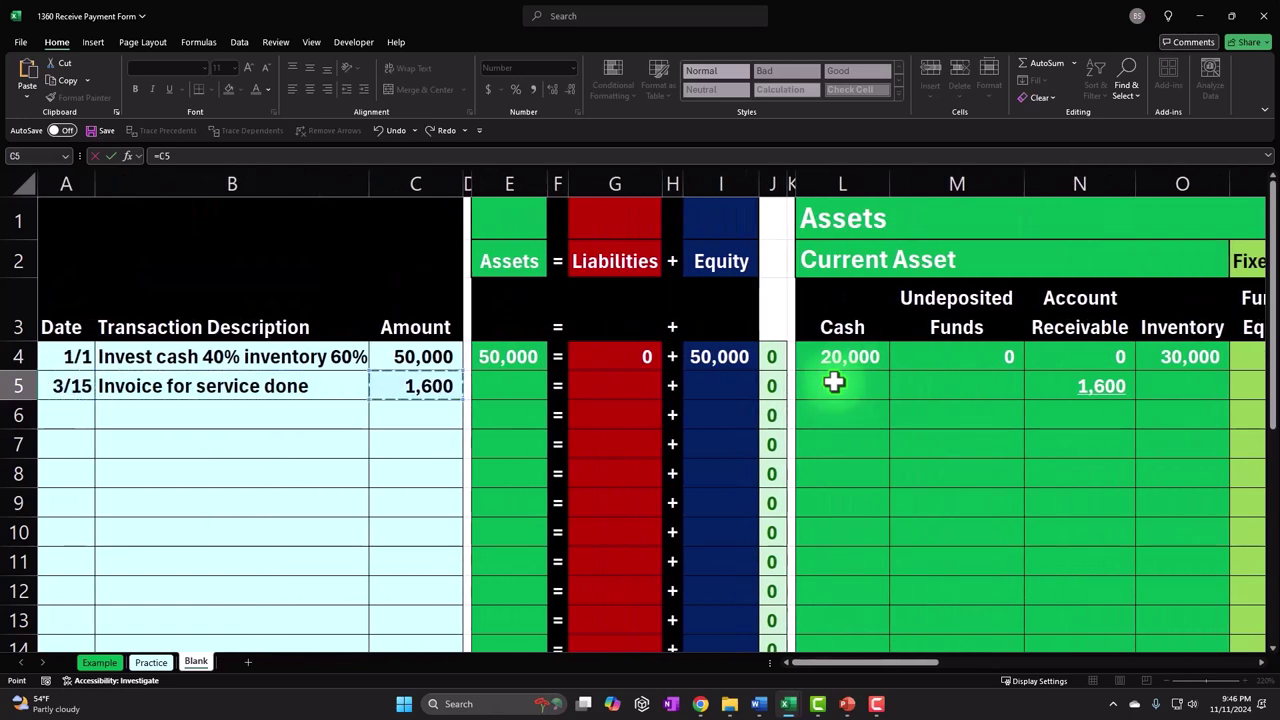
key(Tab)
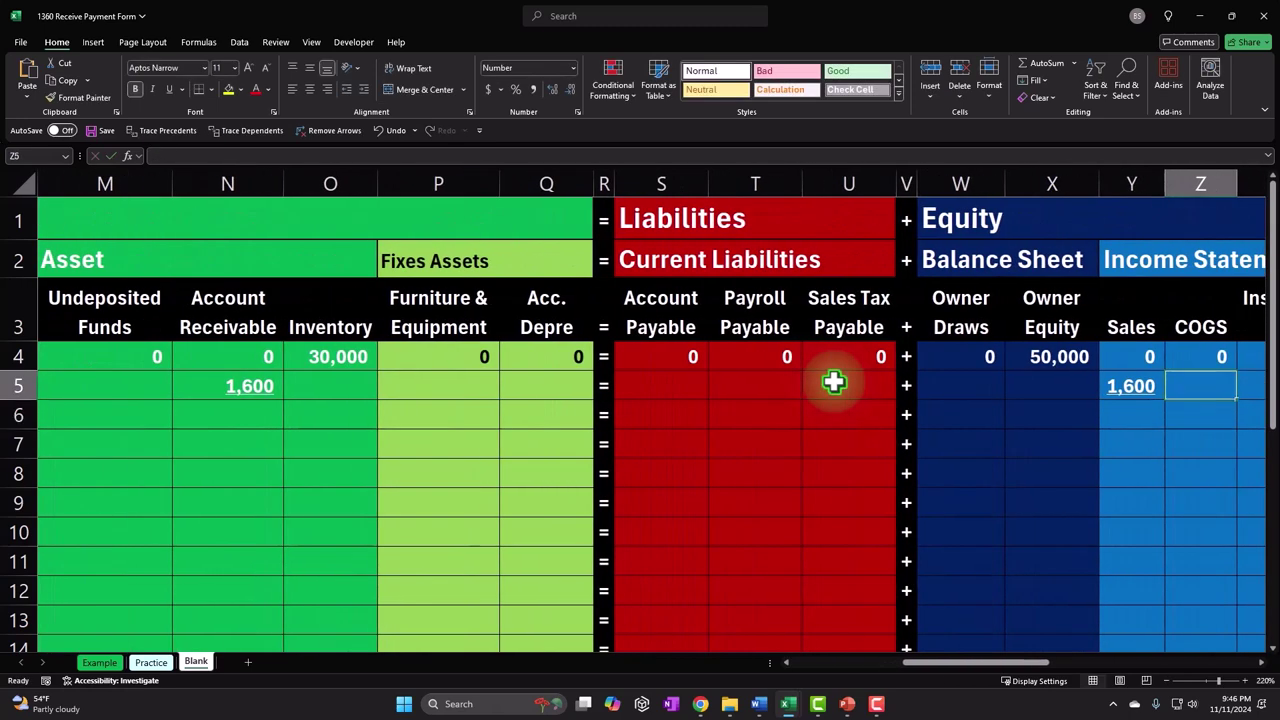
key(Left)
key(Left)
key(Left)
key(Left)
key(Left)
key(Left)
key(Left)
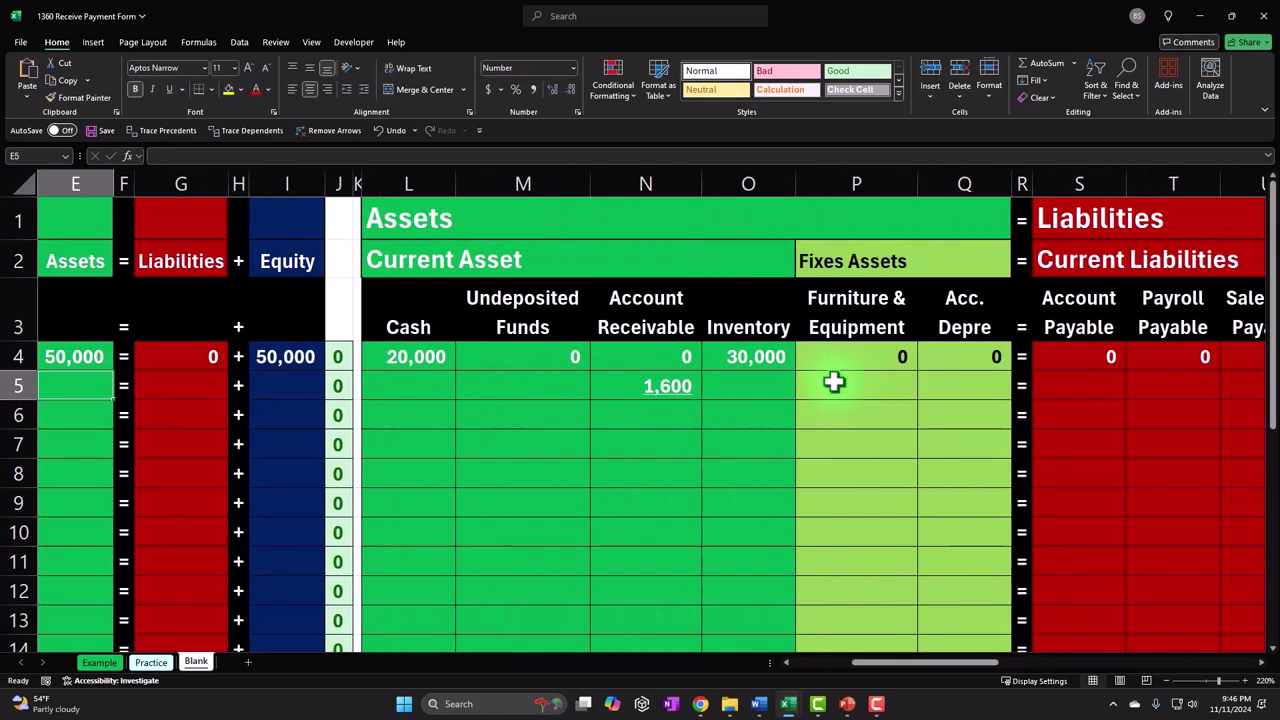
key(Right)
key(Right)
key(Right)
key(Right)
key(Right)
key(Right)
key(Right)
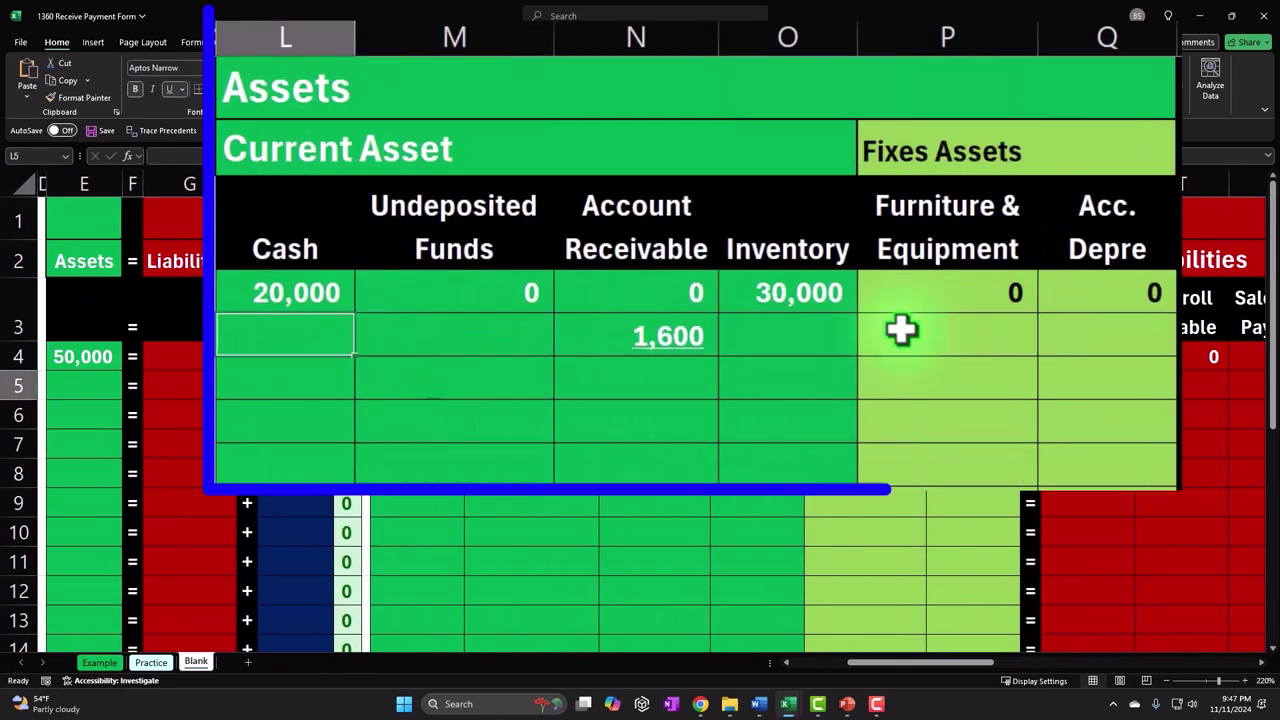
Fill row 5's unused asset, liability, equity and expense cells with 0
text(0)
text(0)
key(Tab)
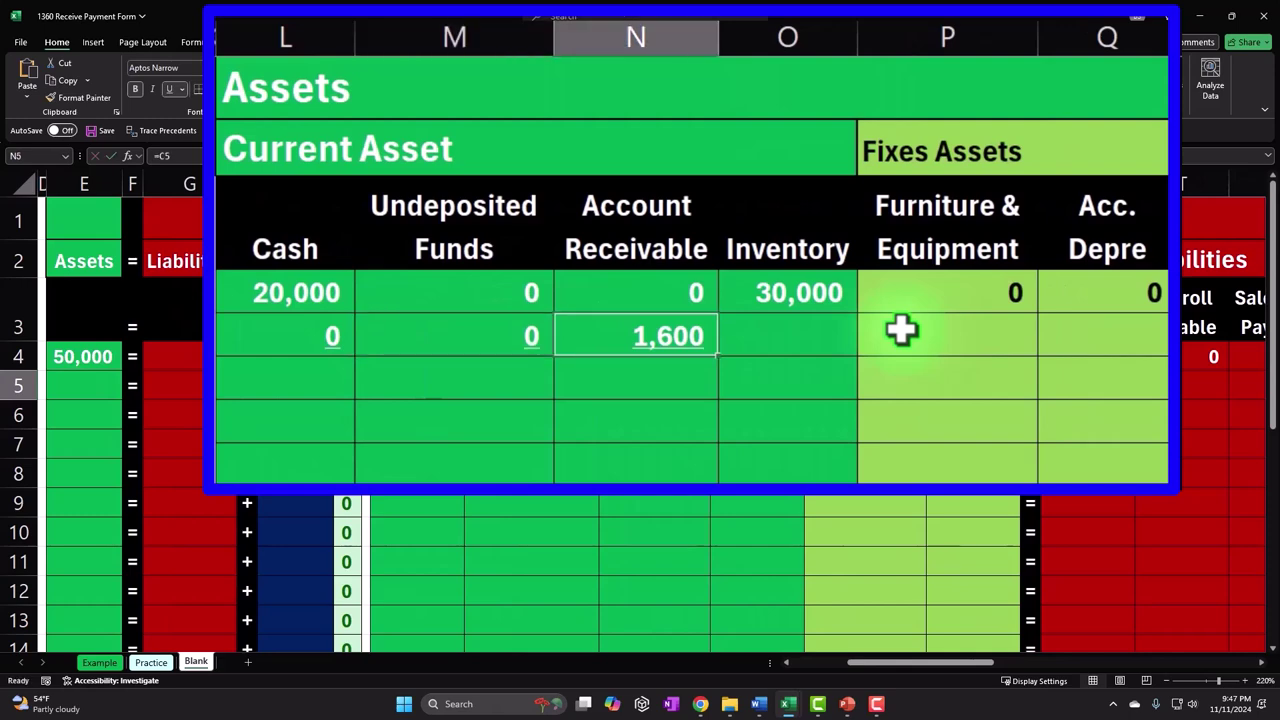
key(Tab)
key(Tab)
key(Left)
text(0)
key(Tab)
text(0)
key(Tab)
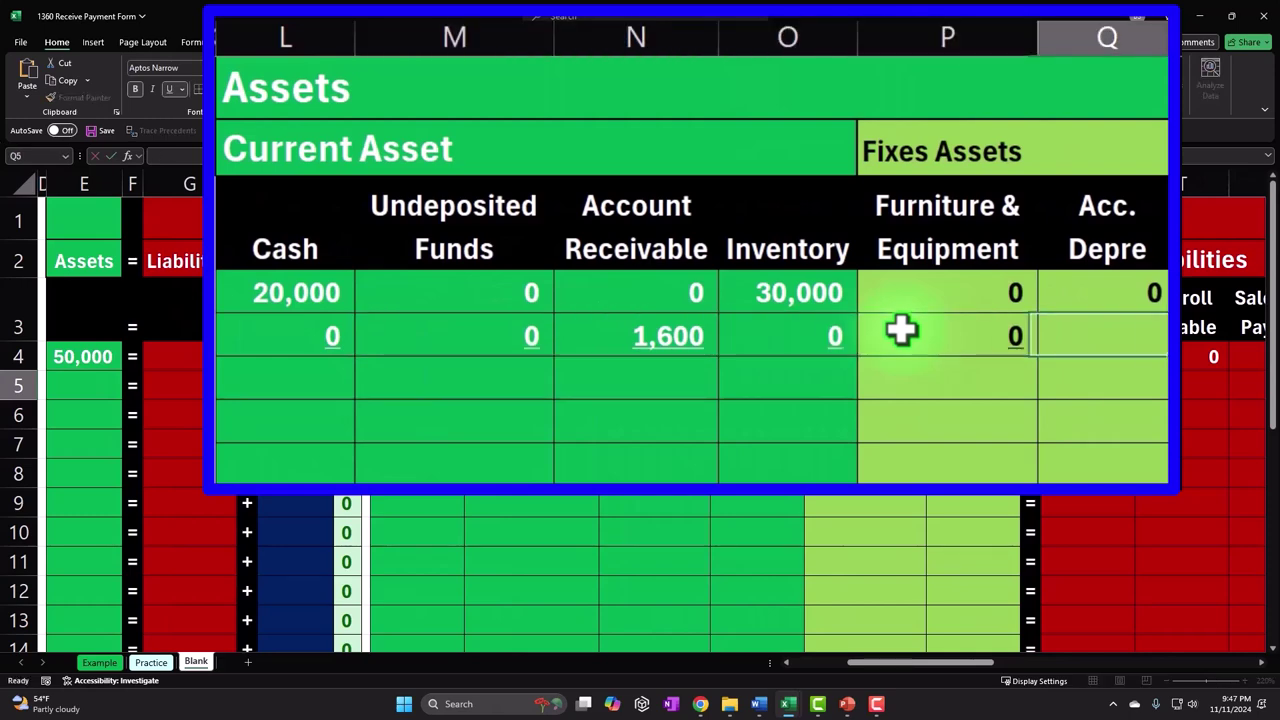
text(0)
key(Tab)
key(Tab)
text(0)
key(Tab)
text(0)
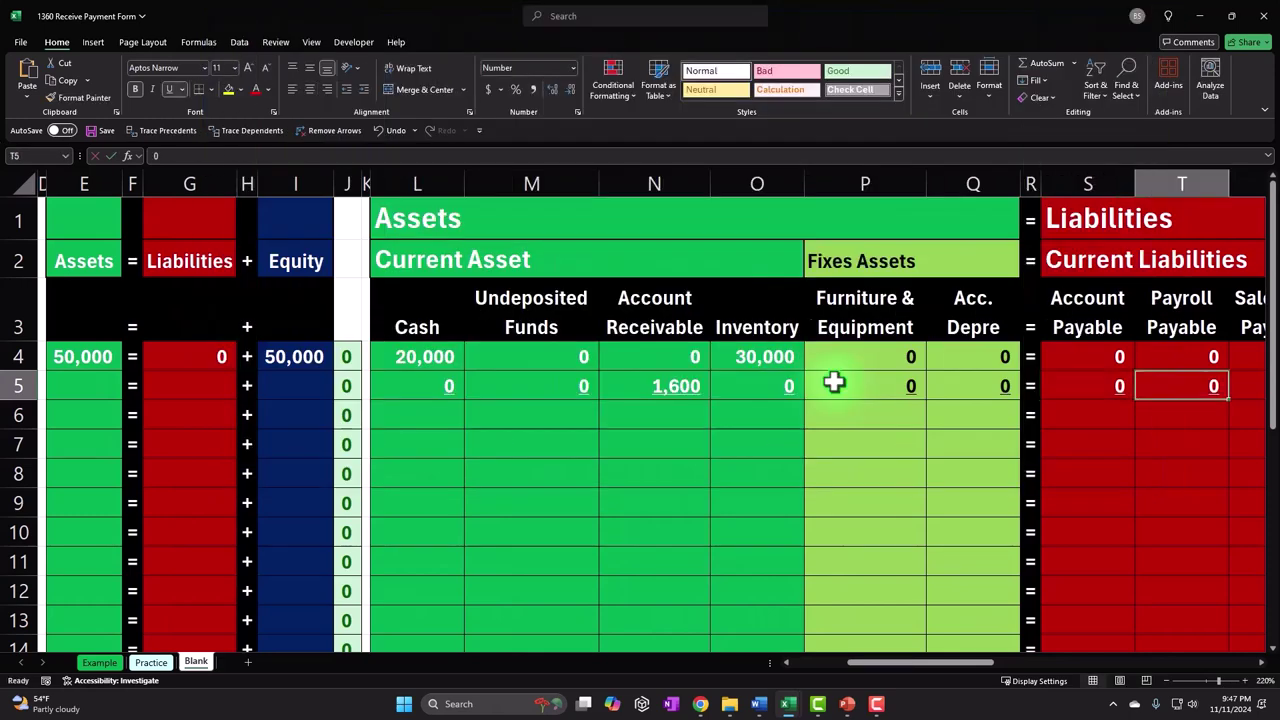
key(Tab)
text(0)
key(Tab)
key(Tab)
text(0)
key(Tab)
text(0)
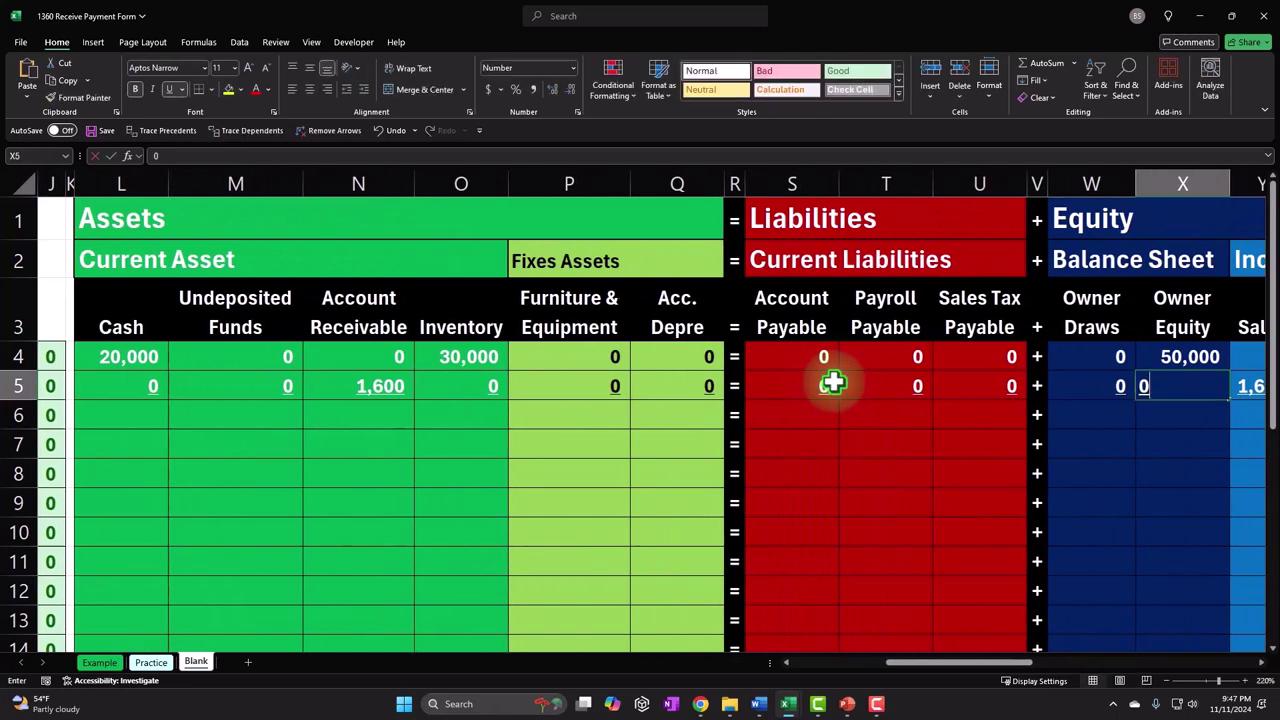
key(Tab)
key(Tab)
text(0)
key(Tab)
text(0)
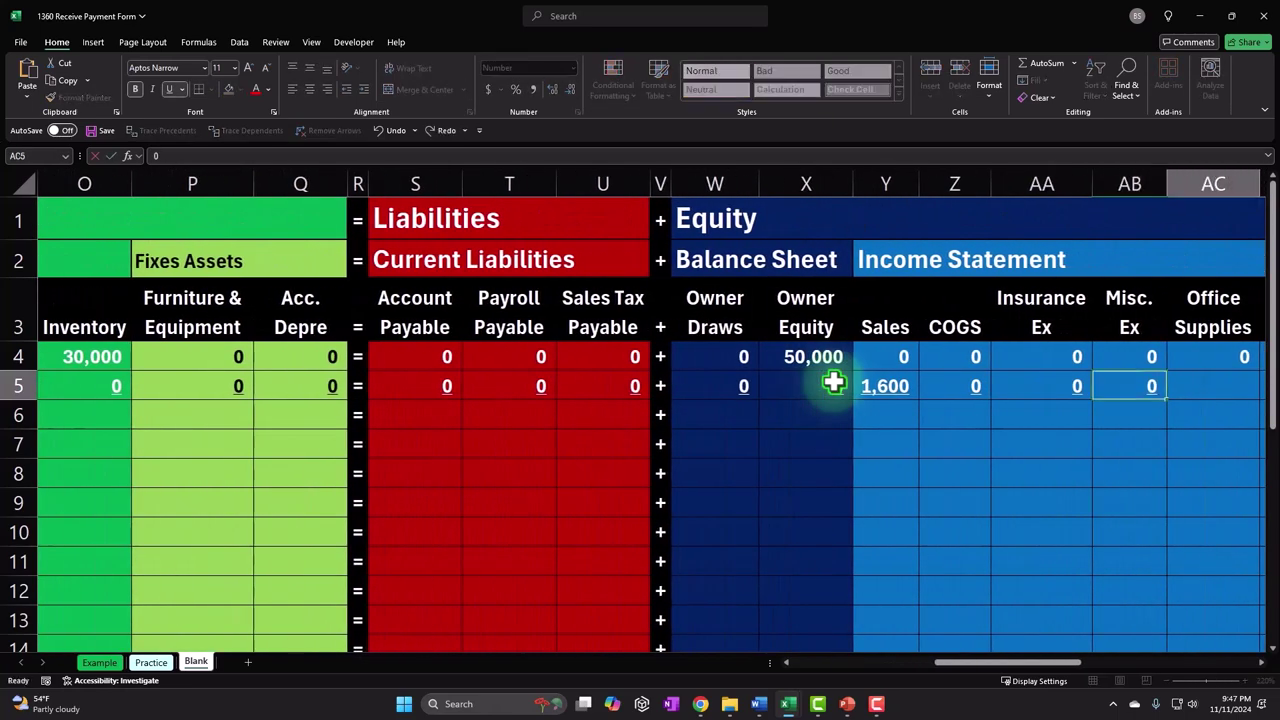
key(Tab)
text(0)
key(Tab)
text(0)
key(Tab)
text(0)
key(Tab)
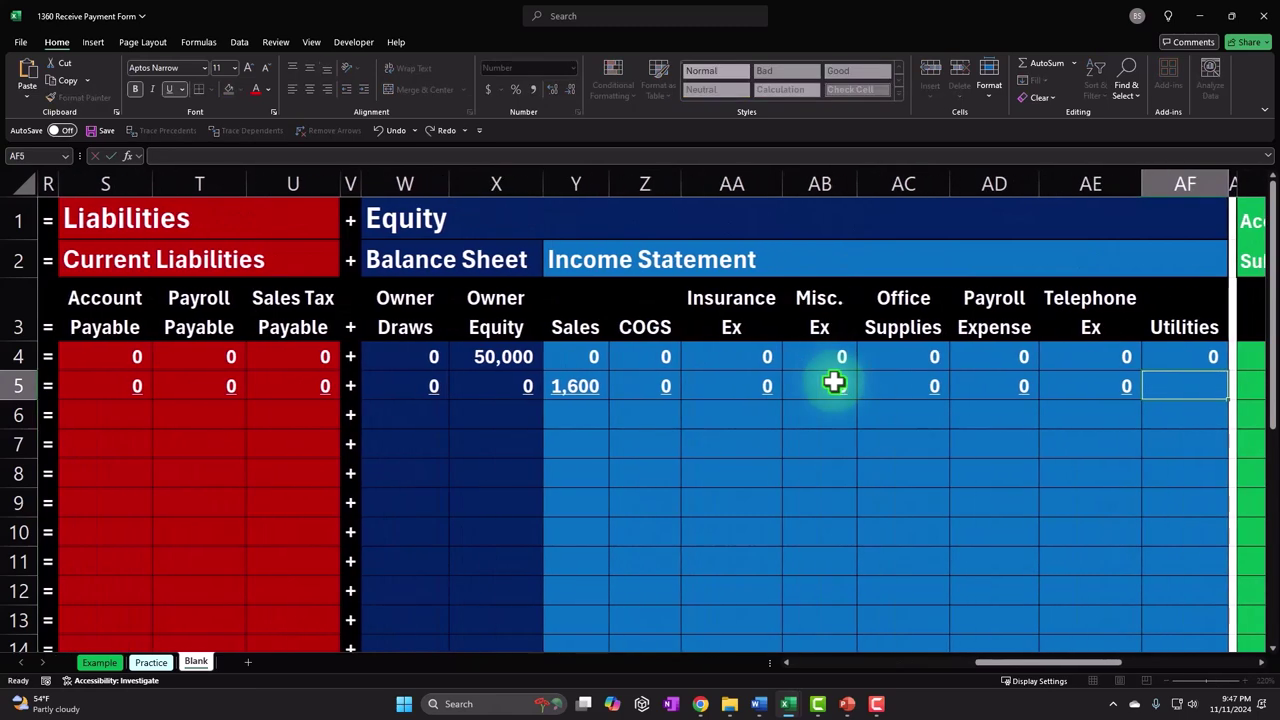
text(0)
key(Tab)
key(Tab)
key(Tab)
key(Tab)
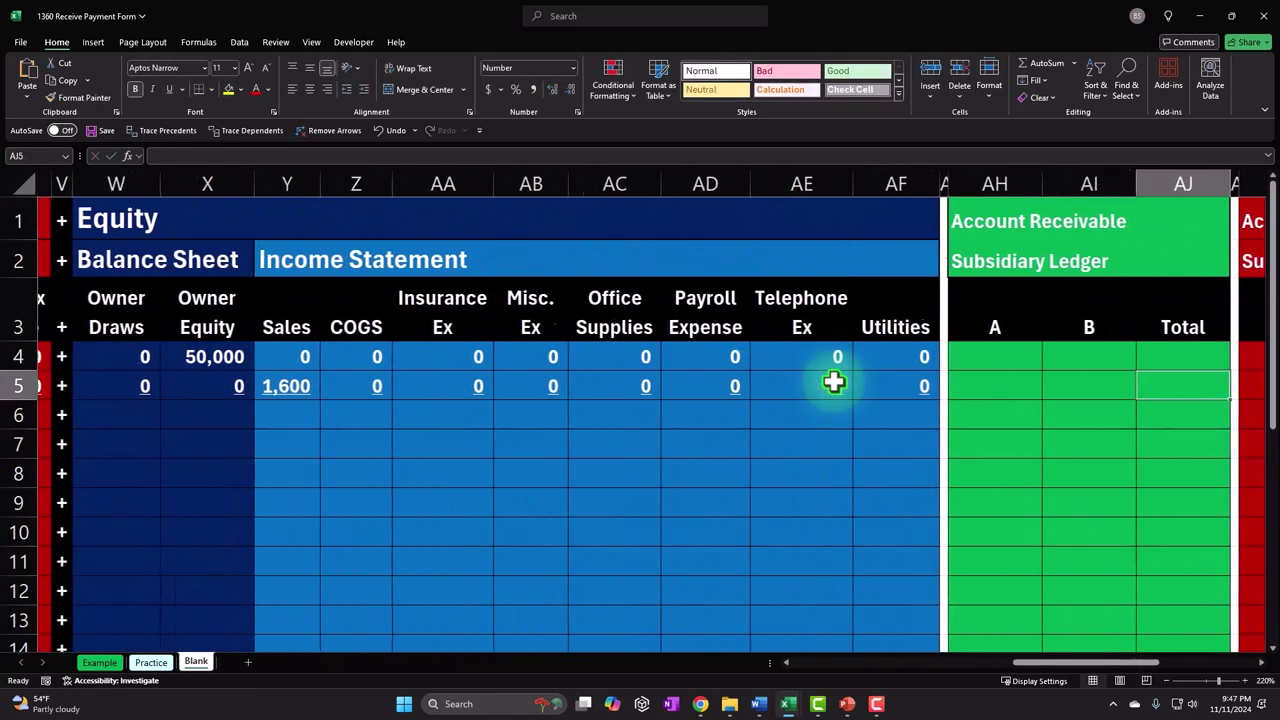
key(Tab)
key(Tab)
Post 1,600 to customer A in the receivable subledger with =C5
key(Left)
key(Left)
key(Left)
key(Left)
key(Left)
key(Right)
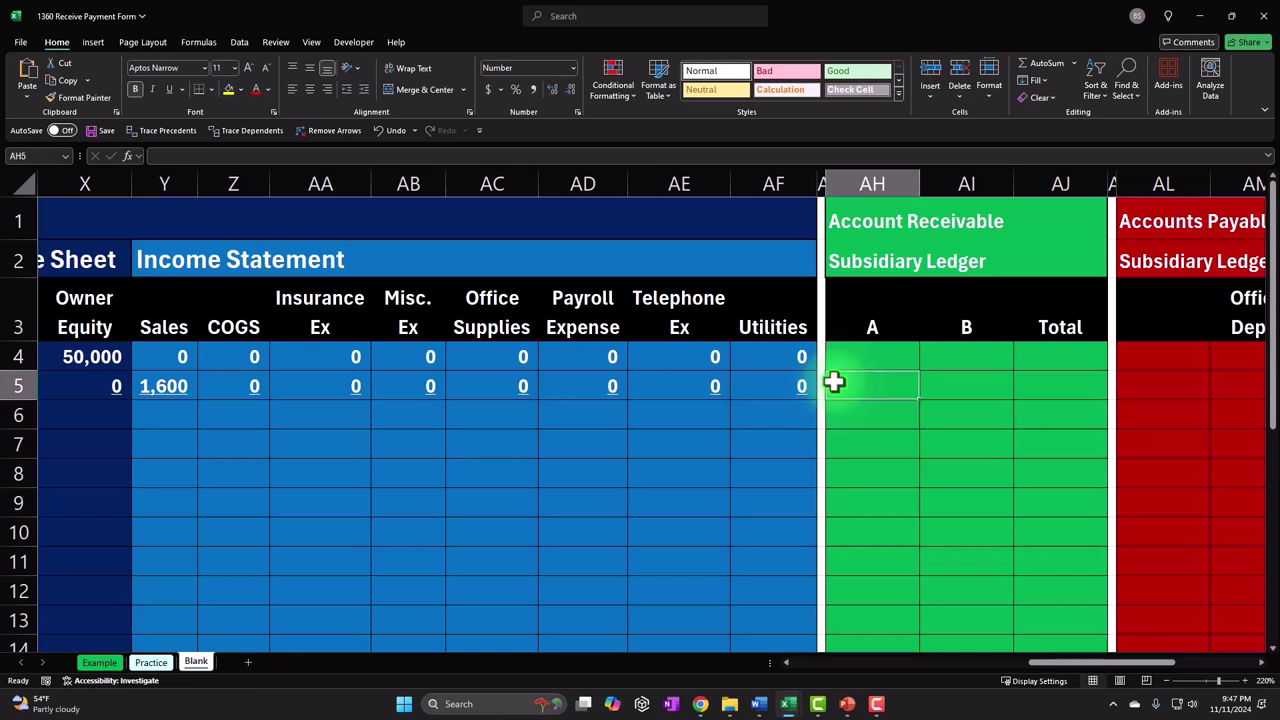
text(=)
key(Left)
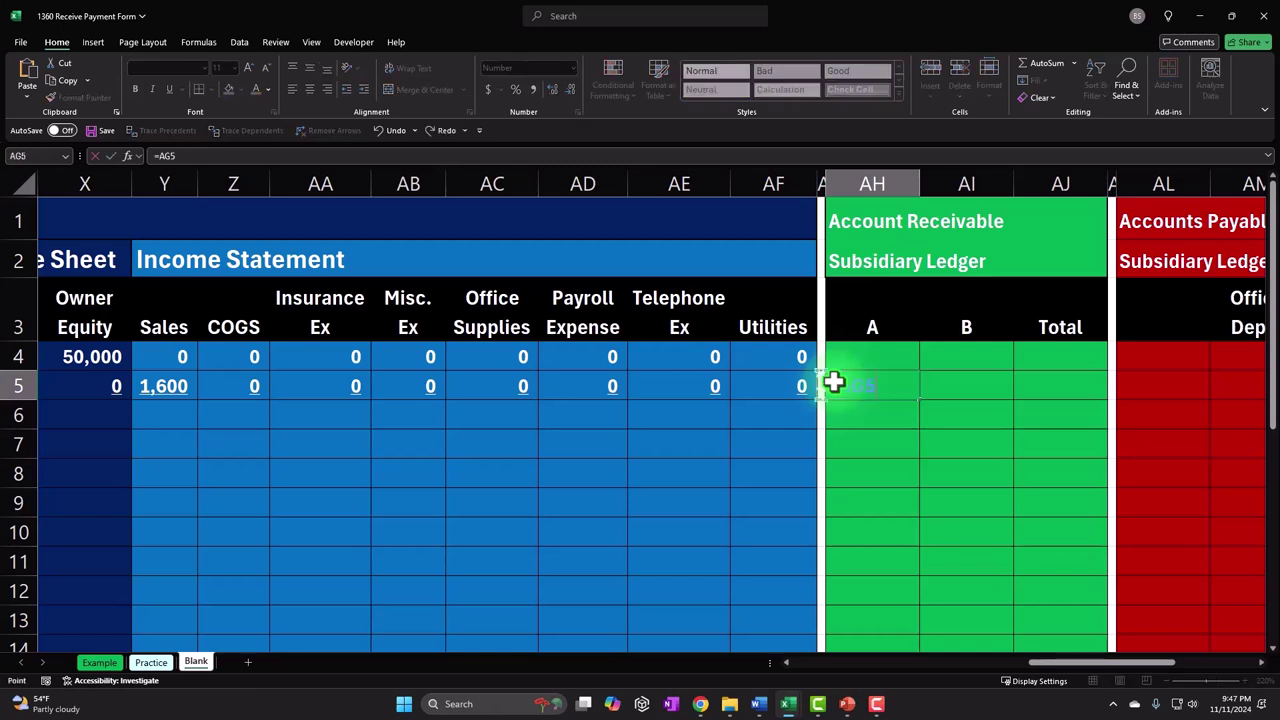
key(Left)
key(Left)
key(Left)
key(Left)
key(Left)
key(Left)
key(Left)
key(Left)
key(Left)
key(Right)
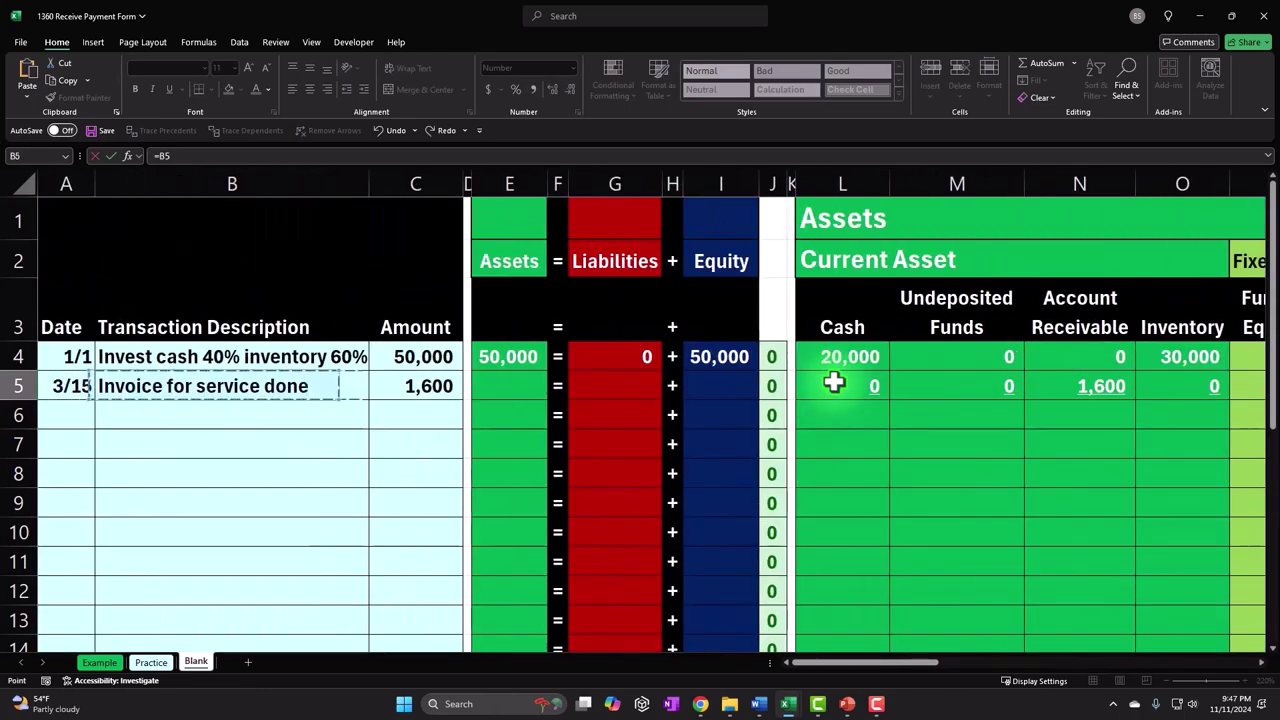
key(Right)
key(Return)
Set the subledger total AJ5 to =+AJ4+SUM(AH5:AI5), giving 1,600
key(Right)
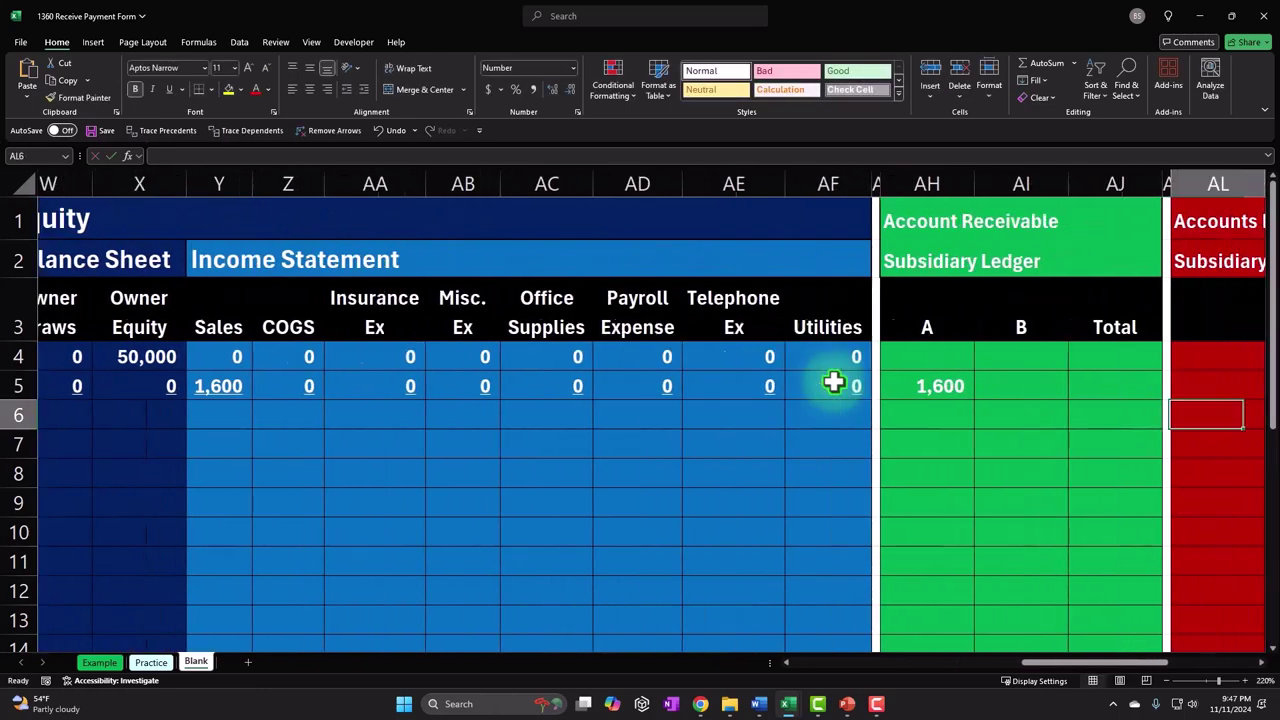
key(Up)
text(+)
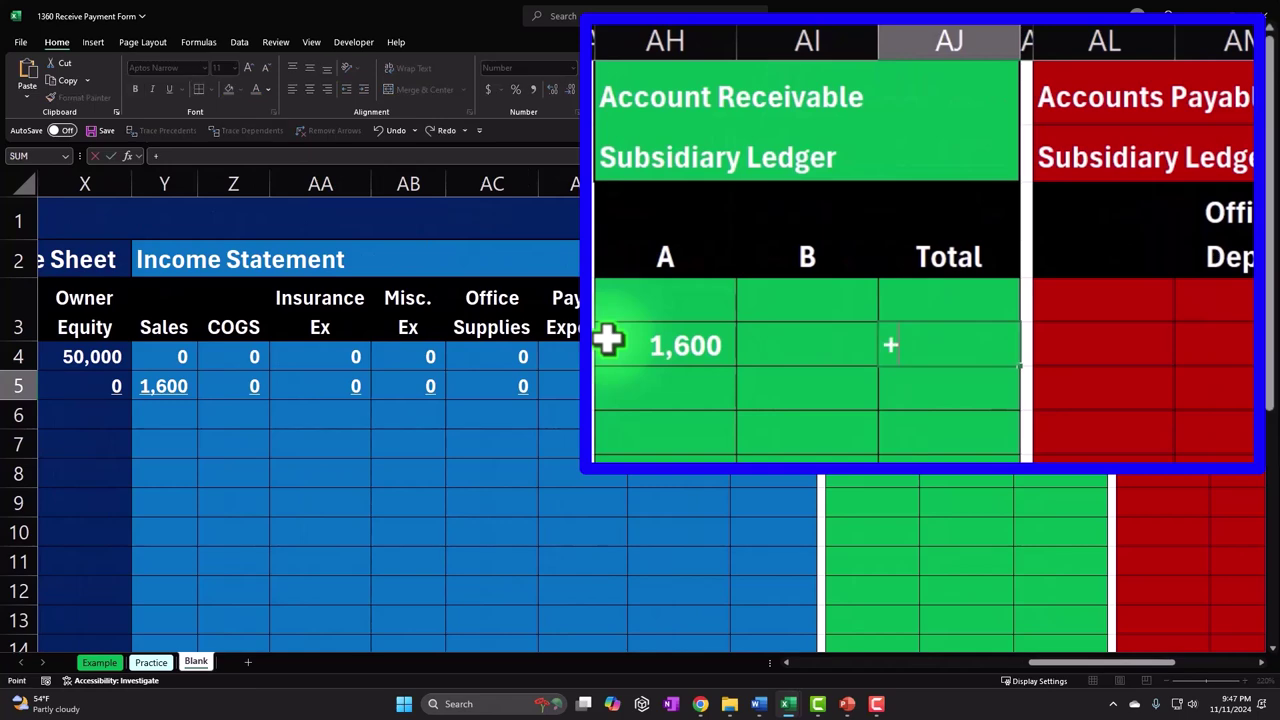
key(Up)
text(+)
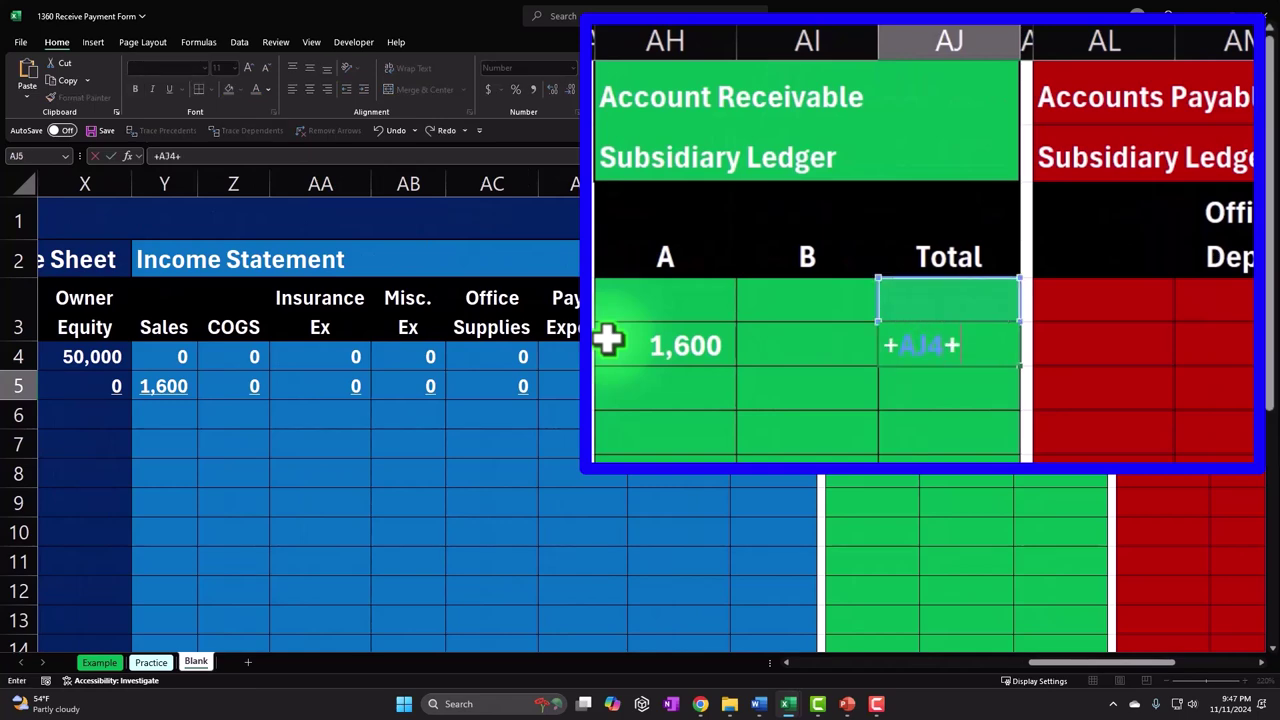
text(sum()
key(Left)
key(shift+Left)
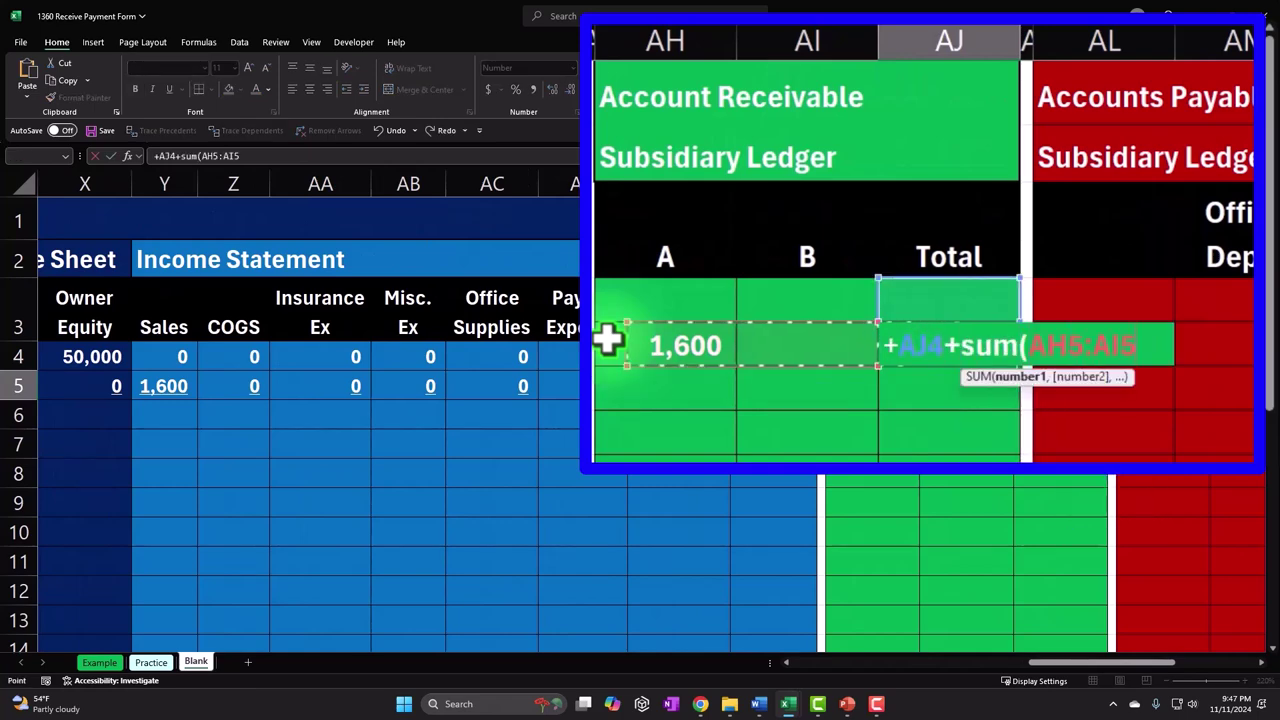
key(Return)
key(Return)
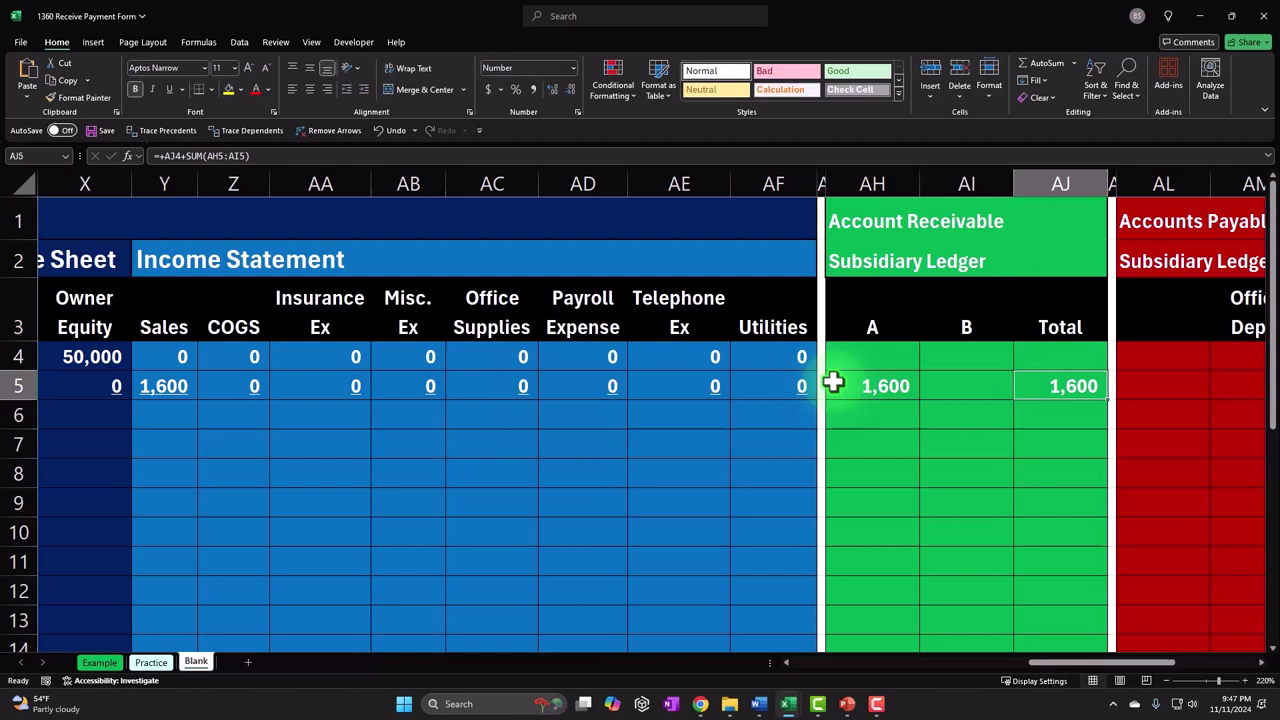
key(Left)
key(Left)
key(Left)
key(Left)
Trace row 5's Account Receivable formula to its referenced amount cell
key(Left)
key(Left)
key(Left)
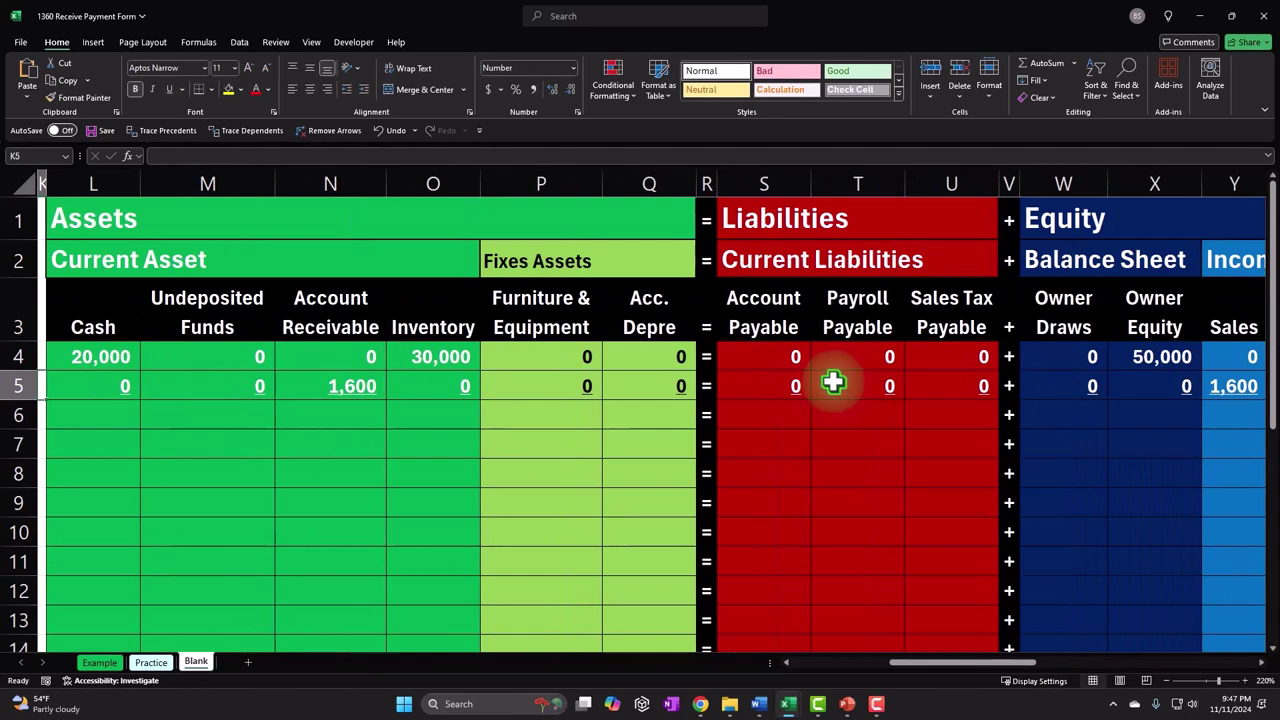
key(Left)
key(Right)
key(Right)
key(Right)
key(Left)
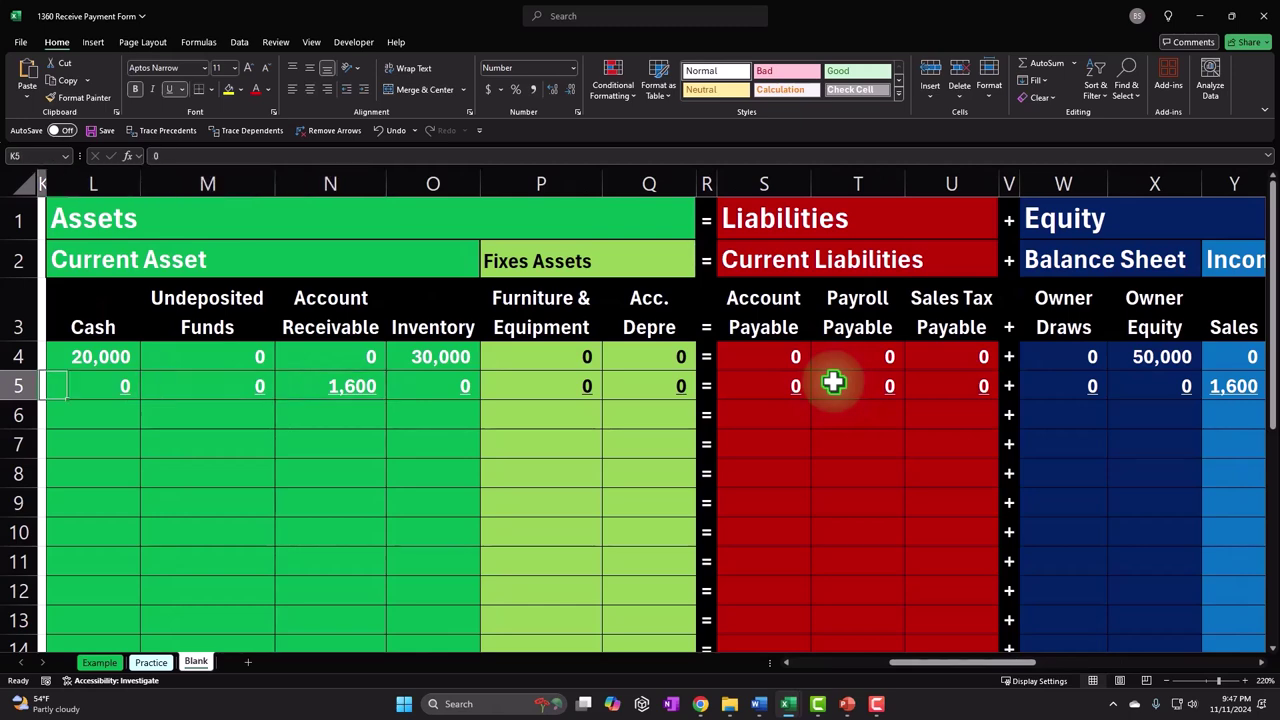
key(ctrl+bracketleft)
click(833, 383)
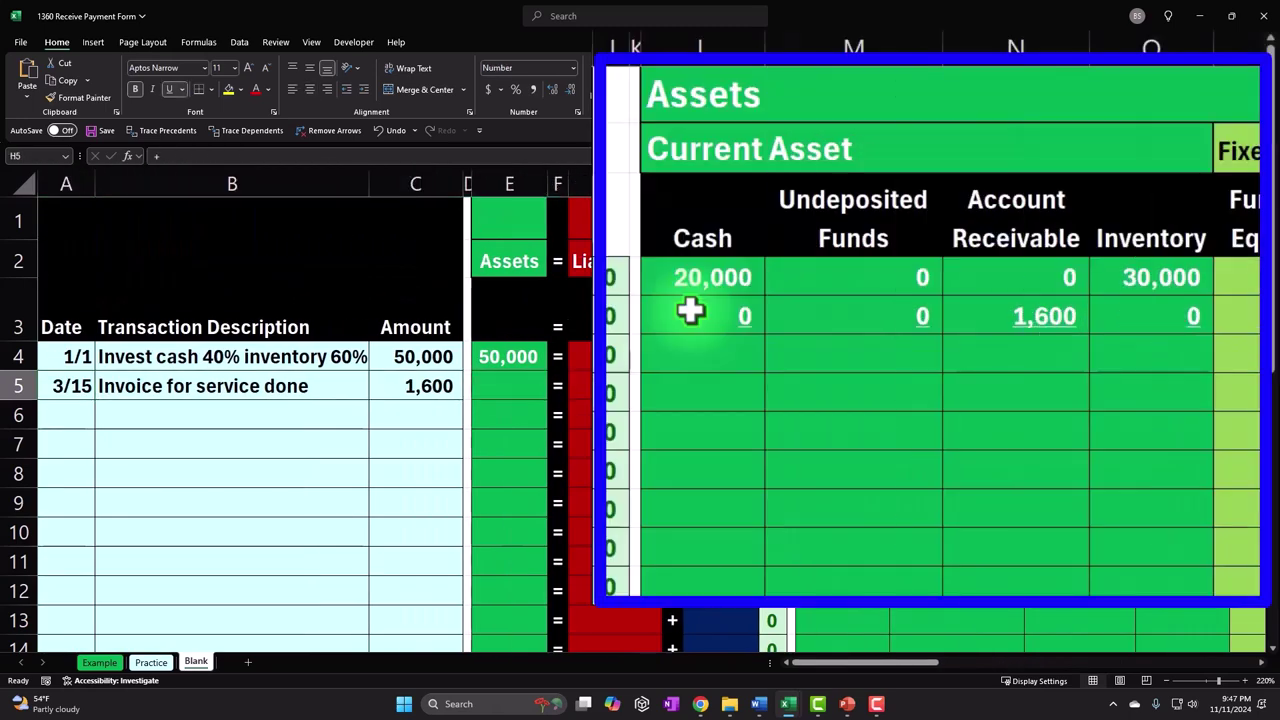
key(Return)
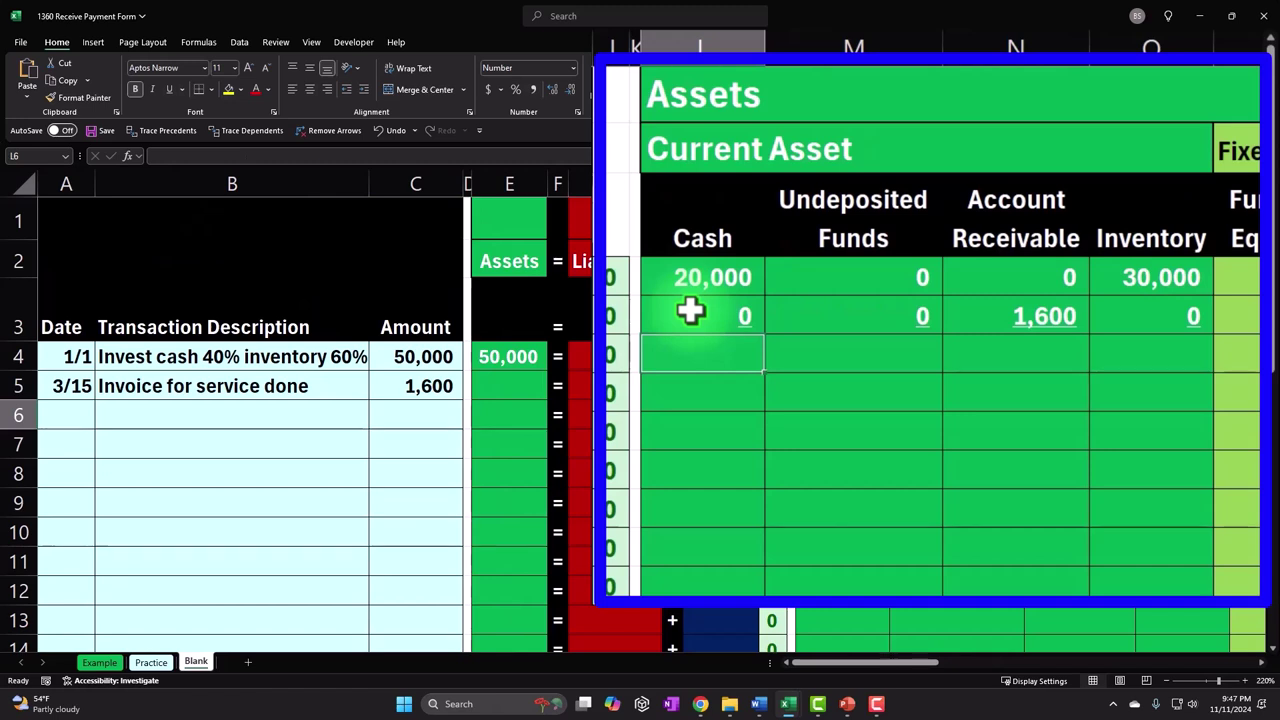
Enter =SUM(L4:L5) in L6 for a 20,000 Cash balance and copy it
text(=su)
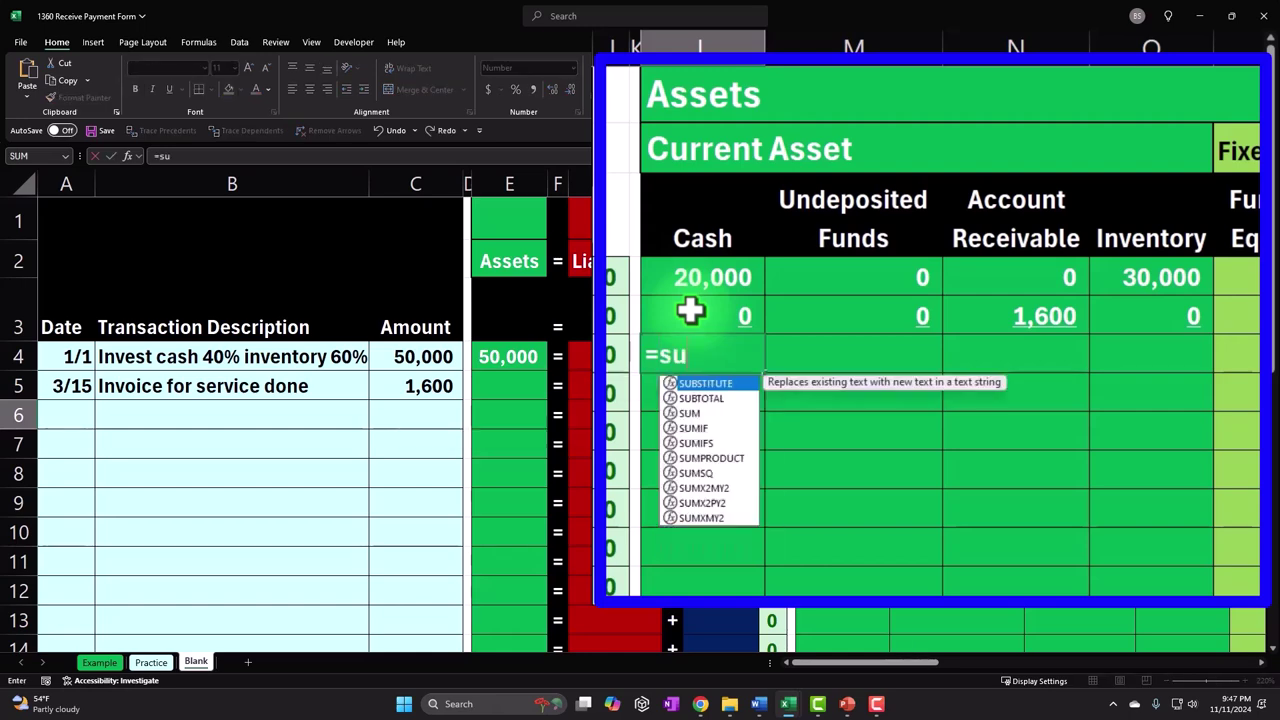
text(m()
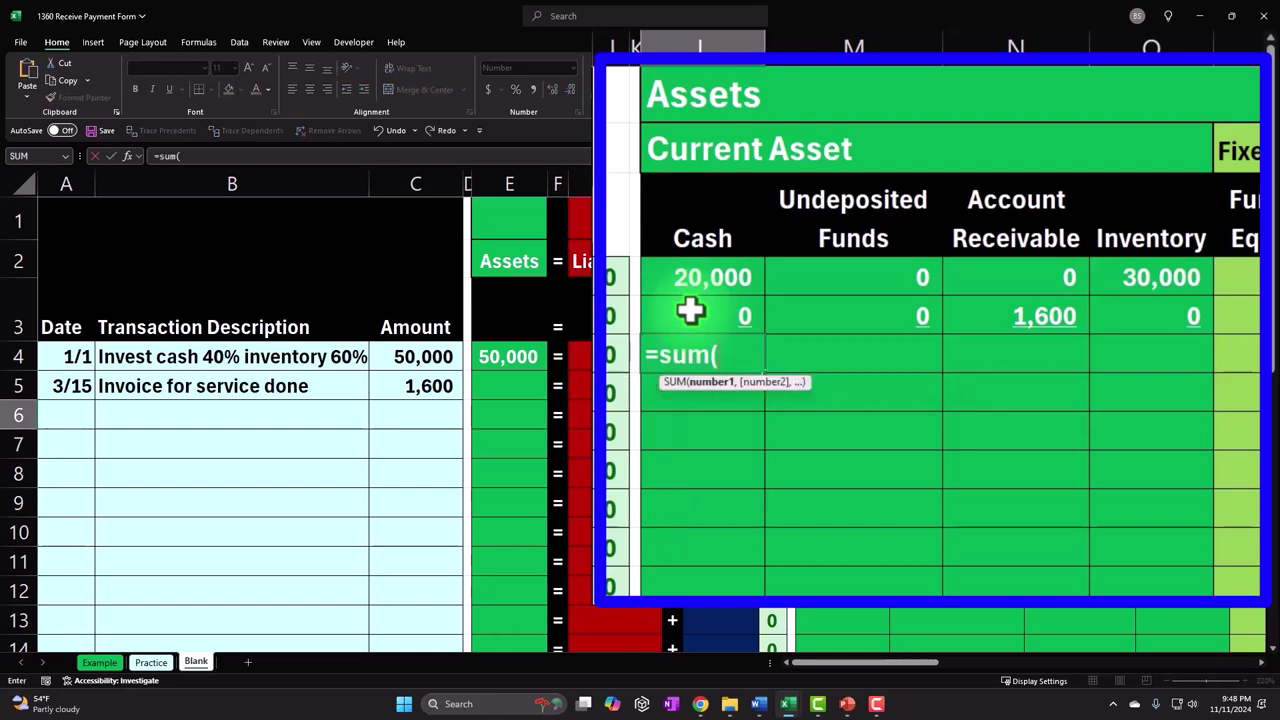
drag(690, 277, 690, 311)
key(Return)
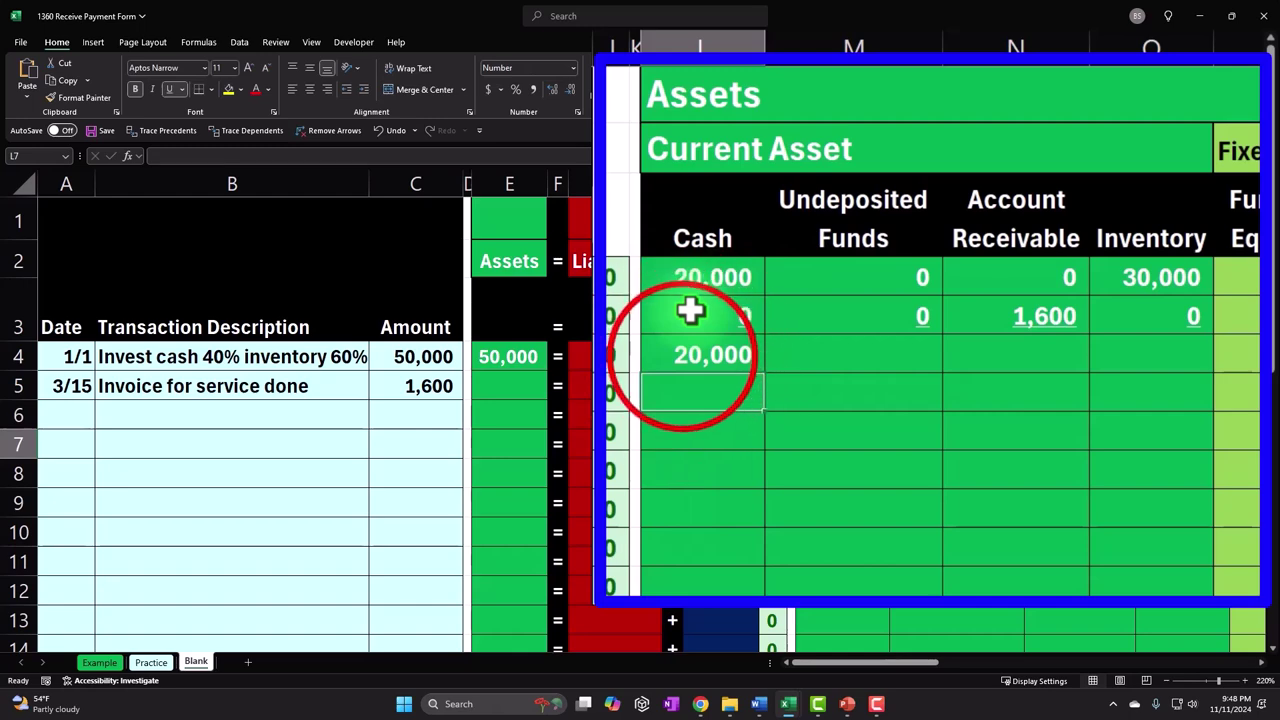
click(682, 357)
key(ctrl+c)
click(950, 414)
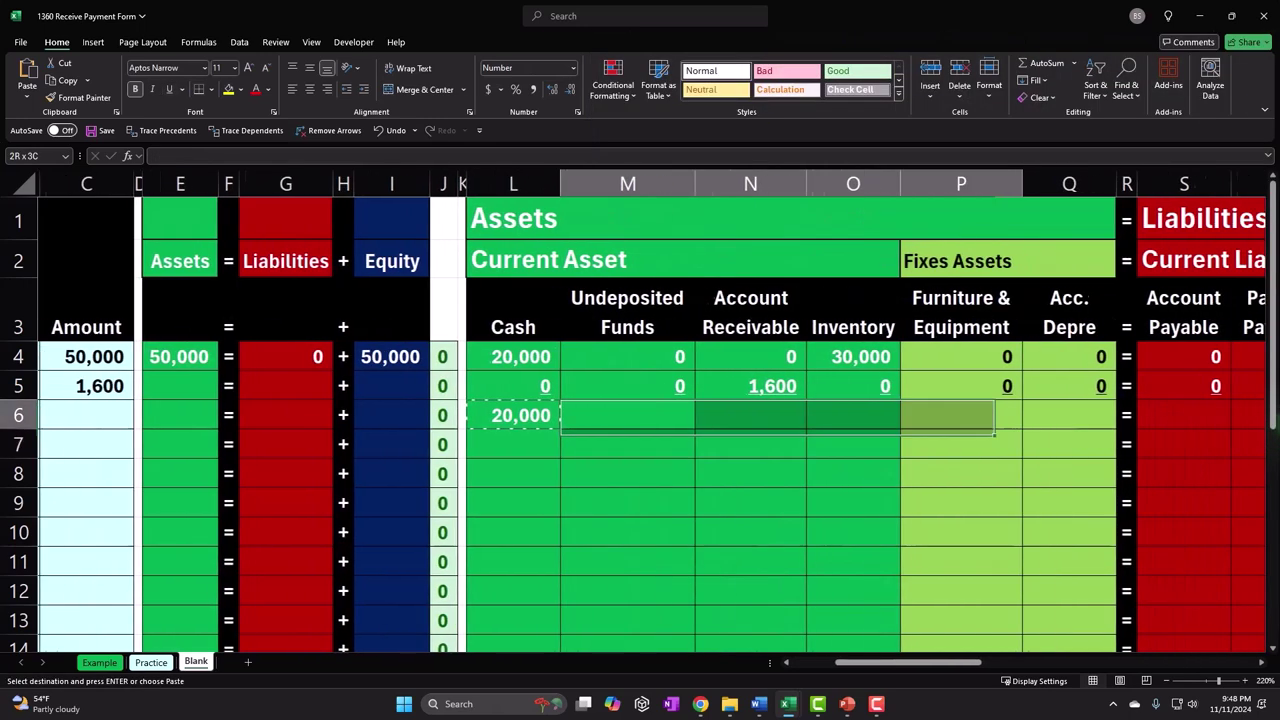
Paste the SUM balance formula into row 6's asset, liability and equity columns
drag(1086, 419, 1006, 414)
right_click(1006, 414)
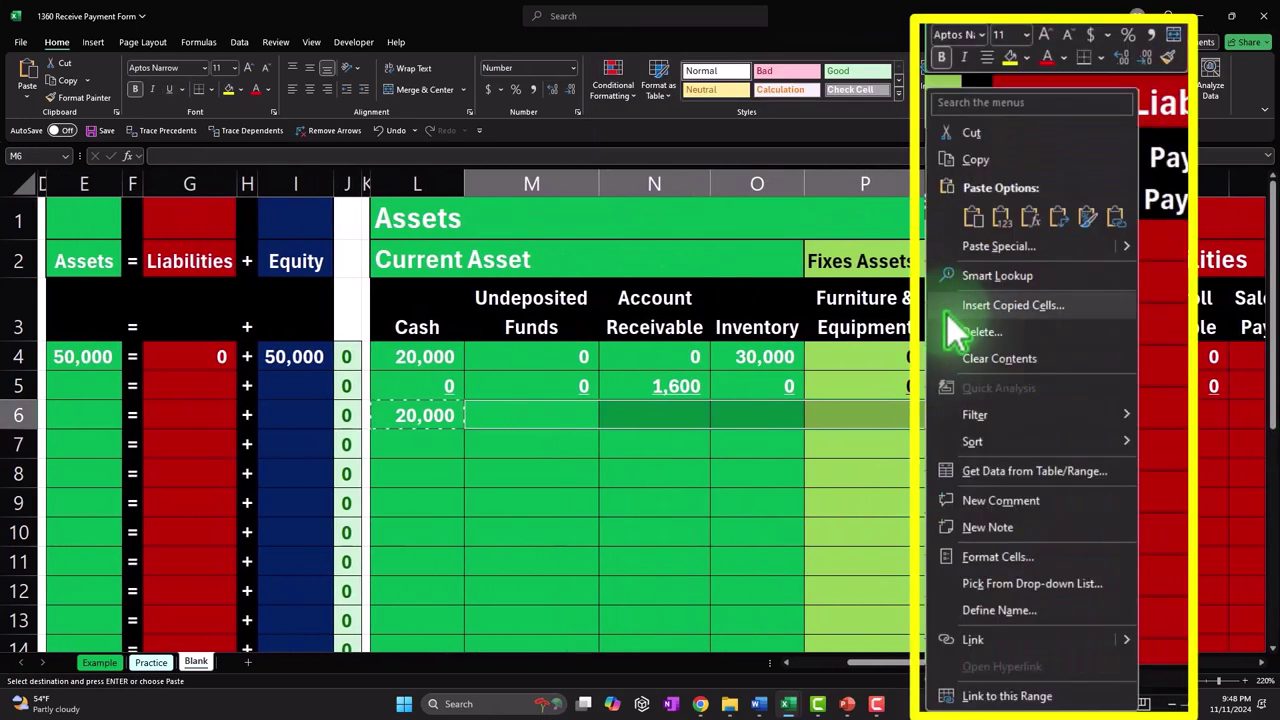
click(973, 217)
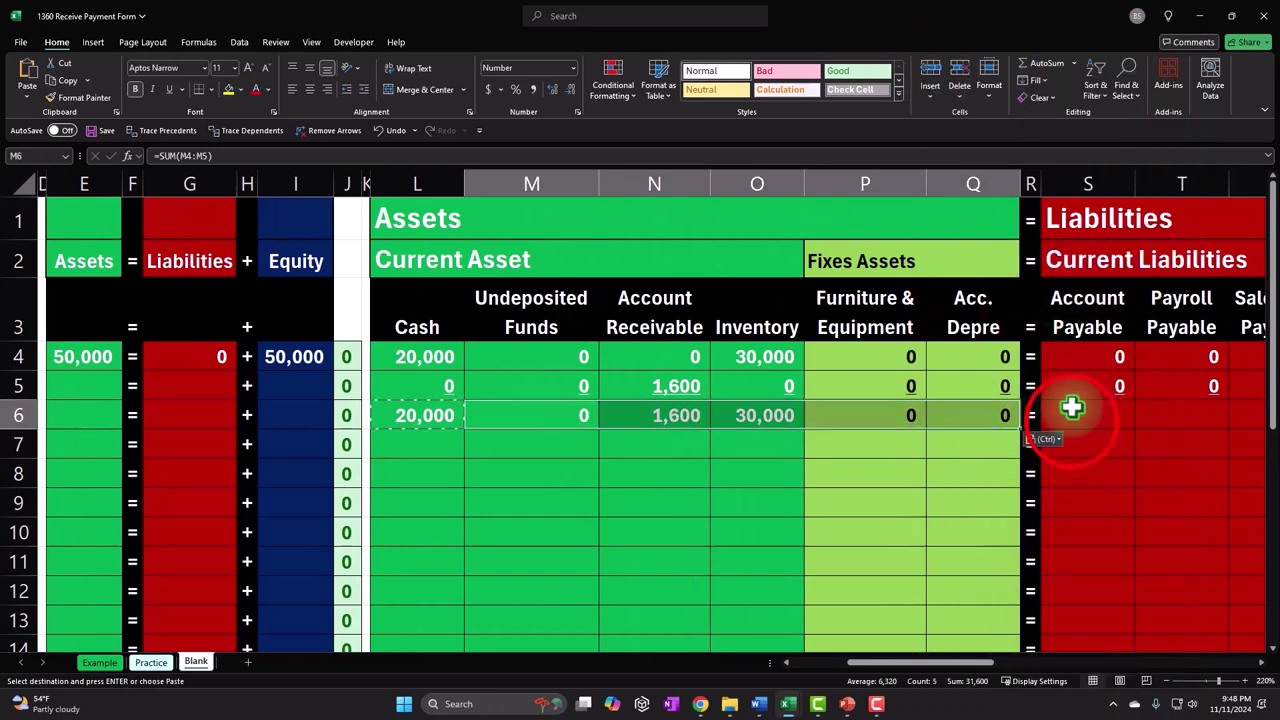
drag(1072, 407, 955, 420)
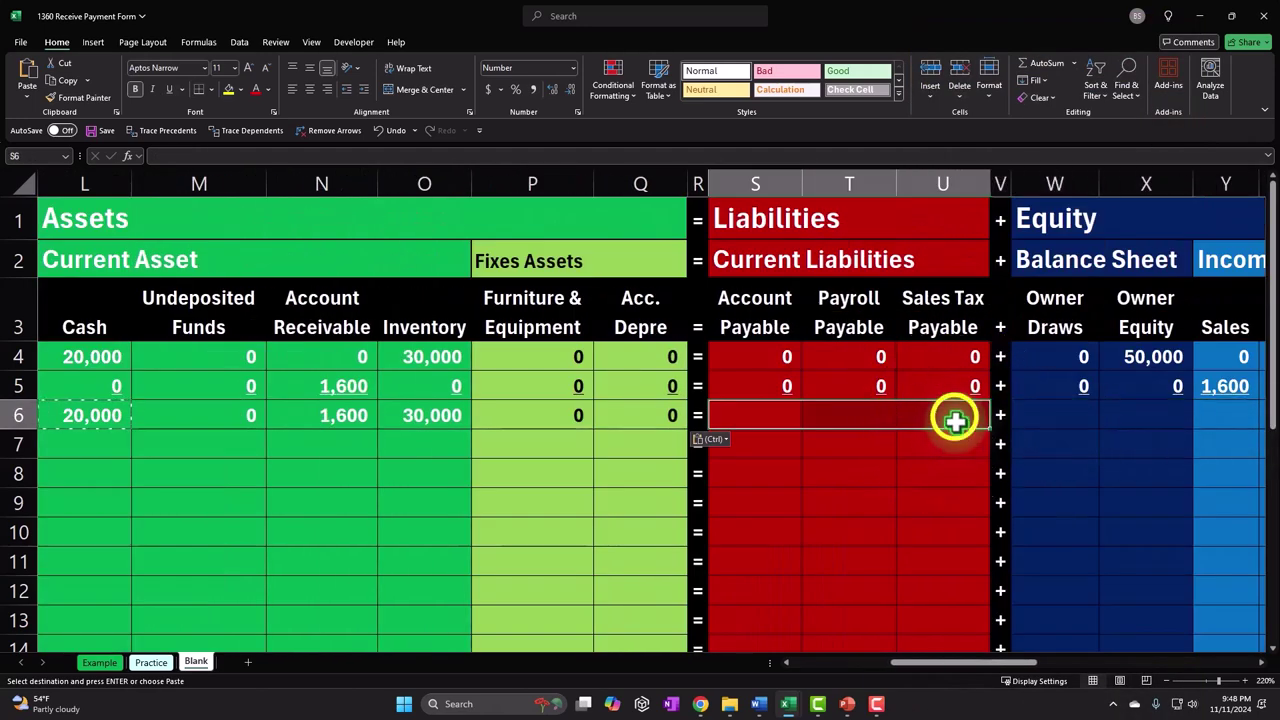
right_click(955, 420)
click(990, 222)
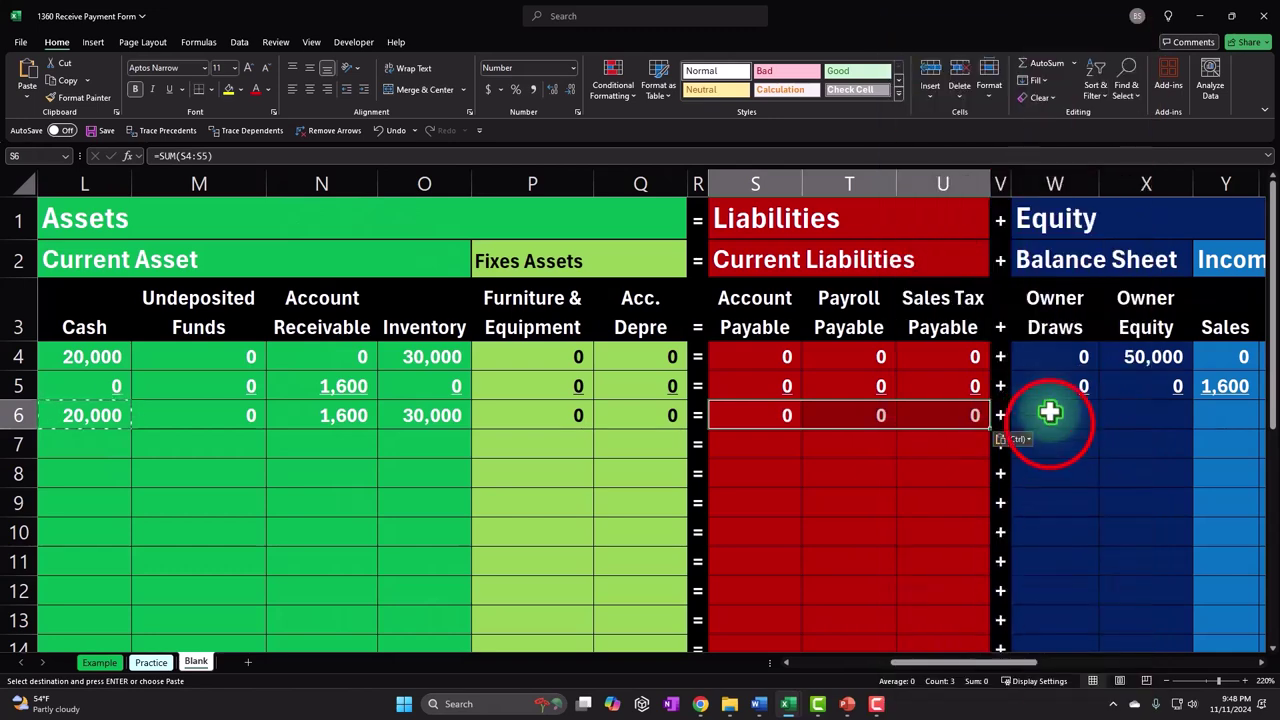
drag(1049, 412, 1171, 411)
right_click(1171, 411)
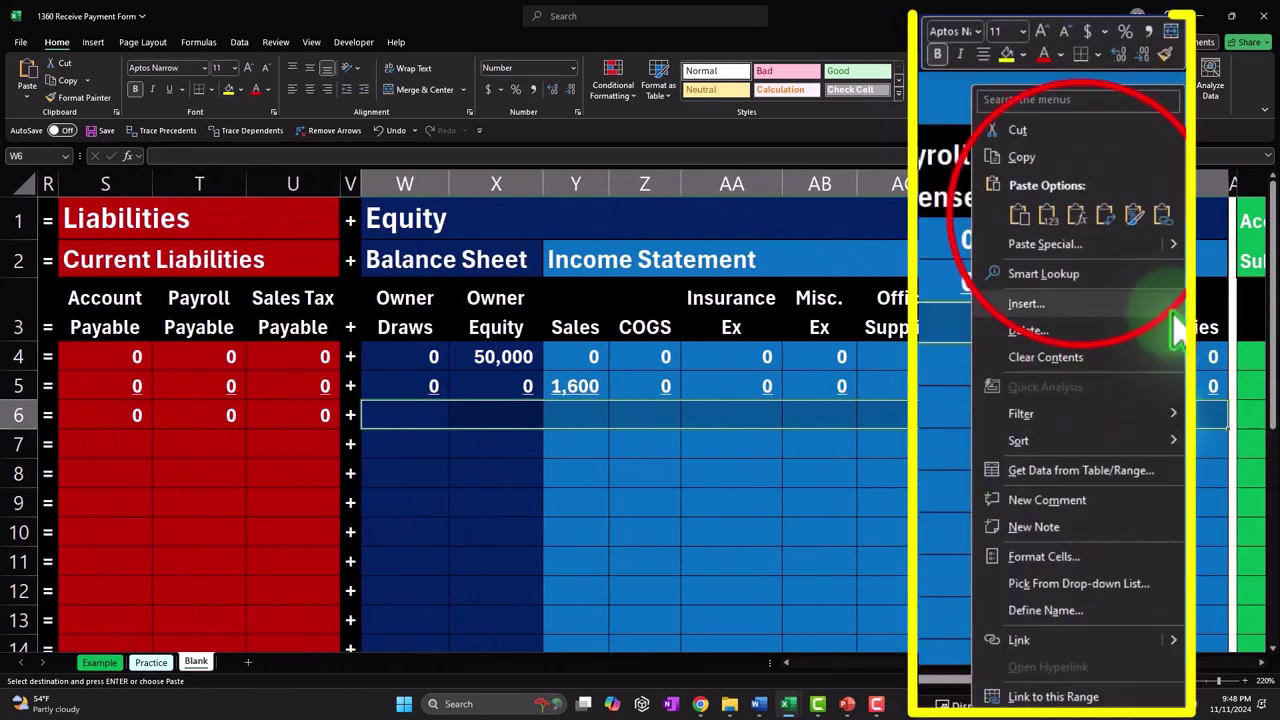
click(1076, 214)
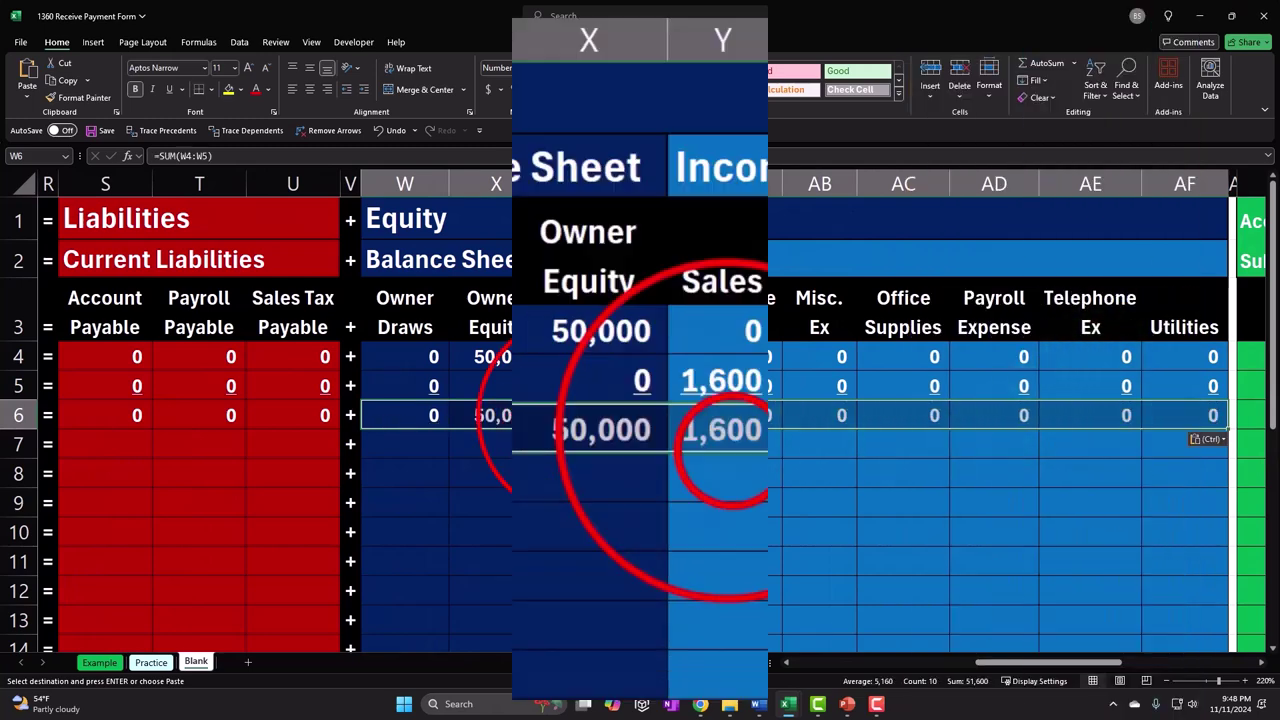
Verify the row 6 Sales, COGS and equity totals and return to the Cash total
click(731, 430)
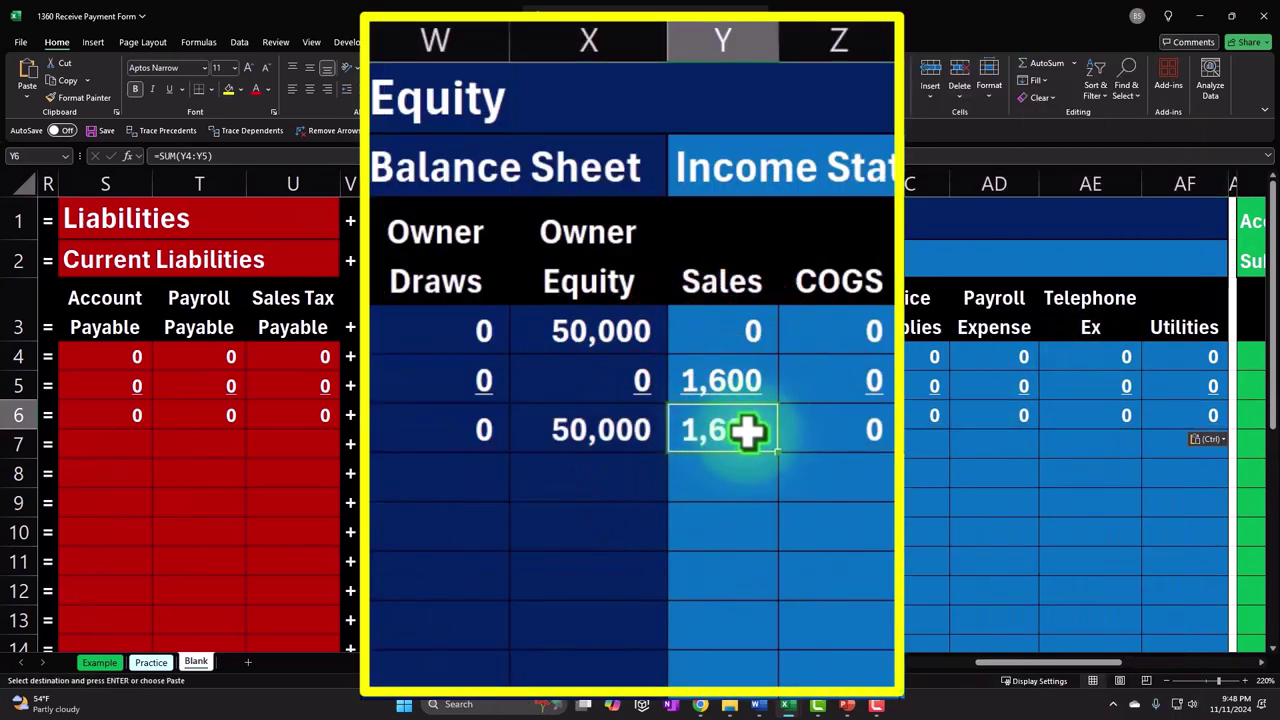
drag(748, 431, 816, 432)
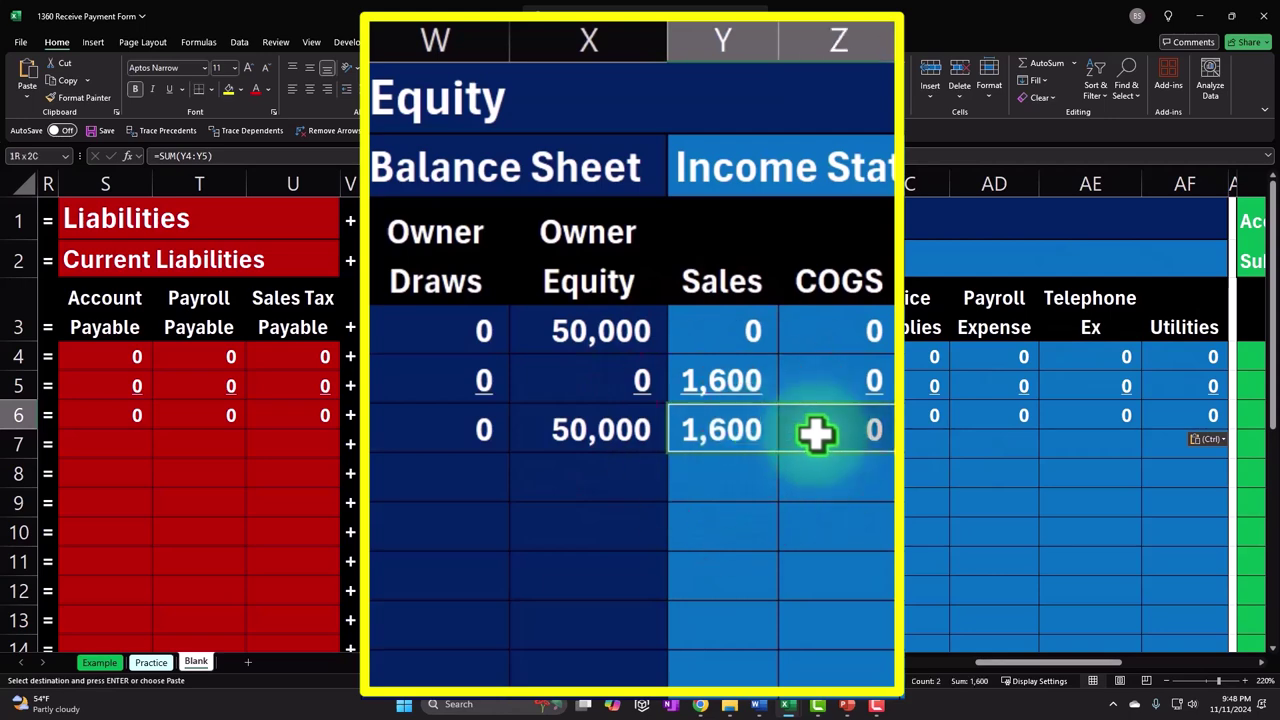
drag(486, 430, 710, 430)
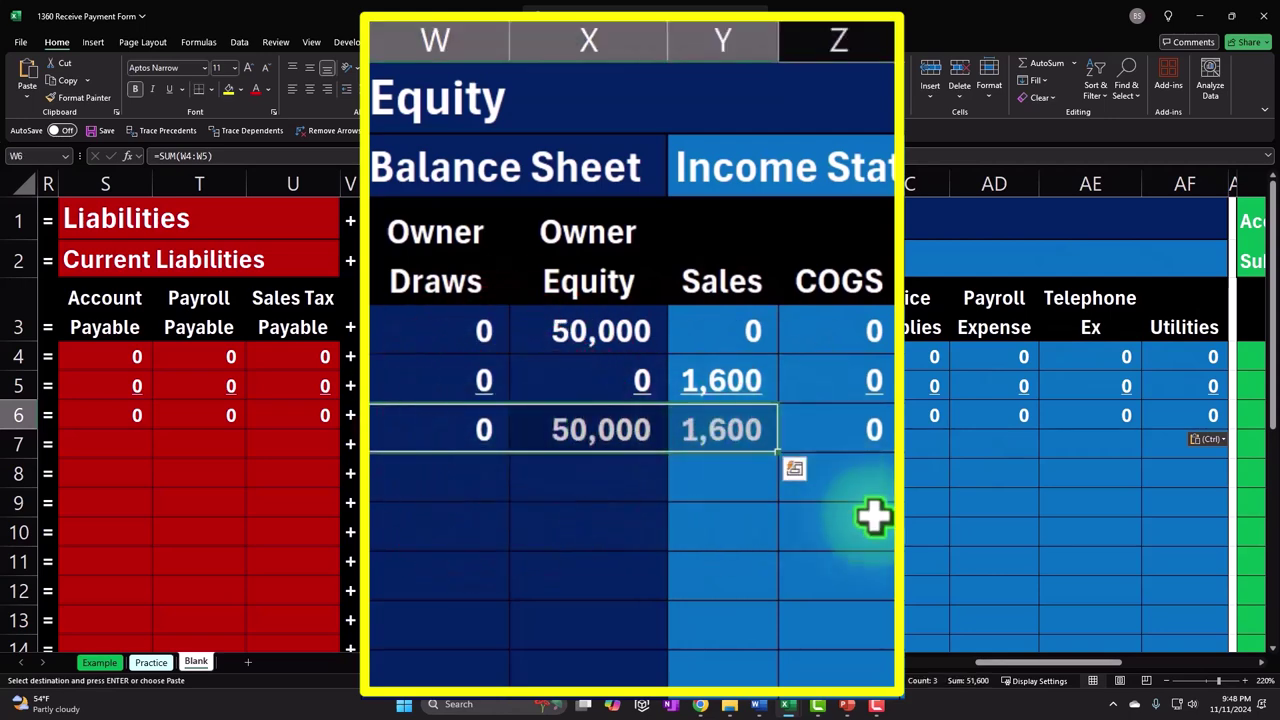
drag(1043, 663, 828, 680)
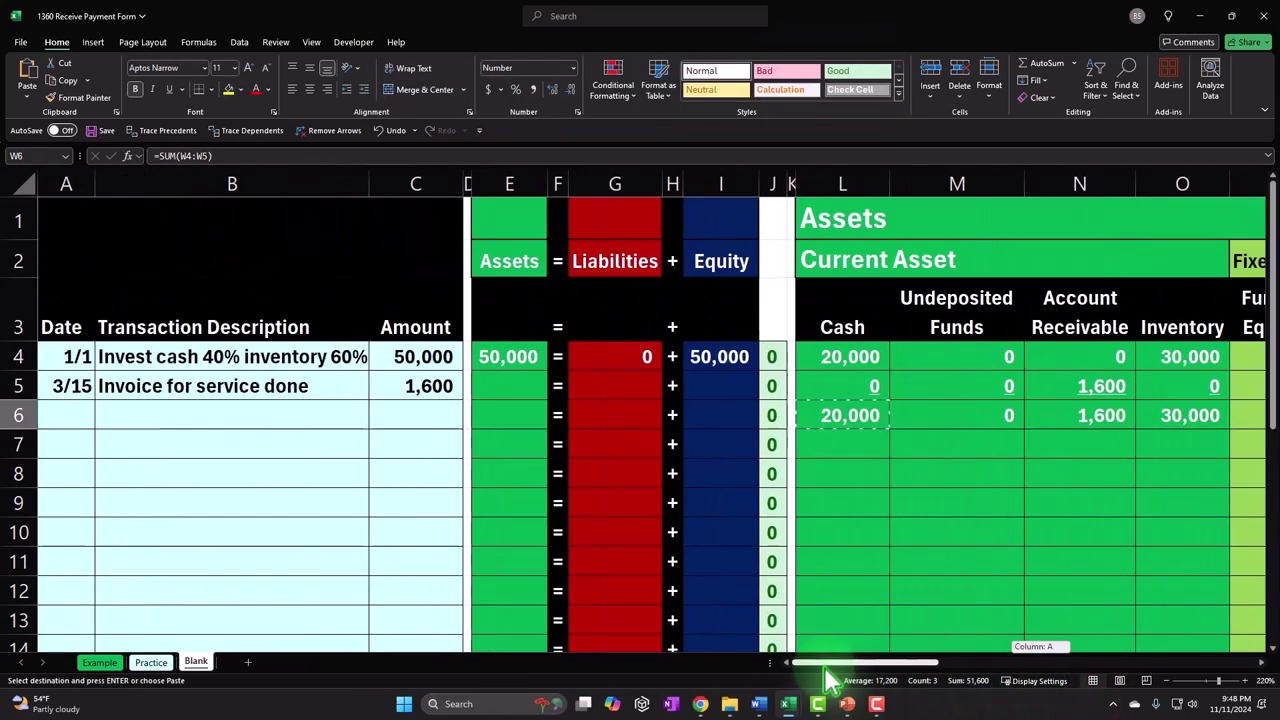
click(838, 413)
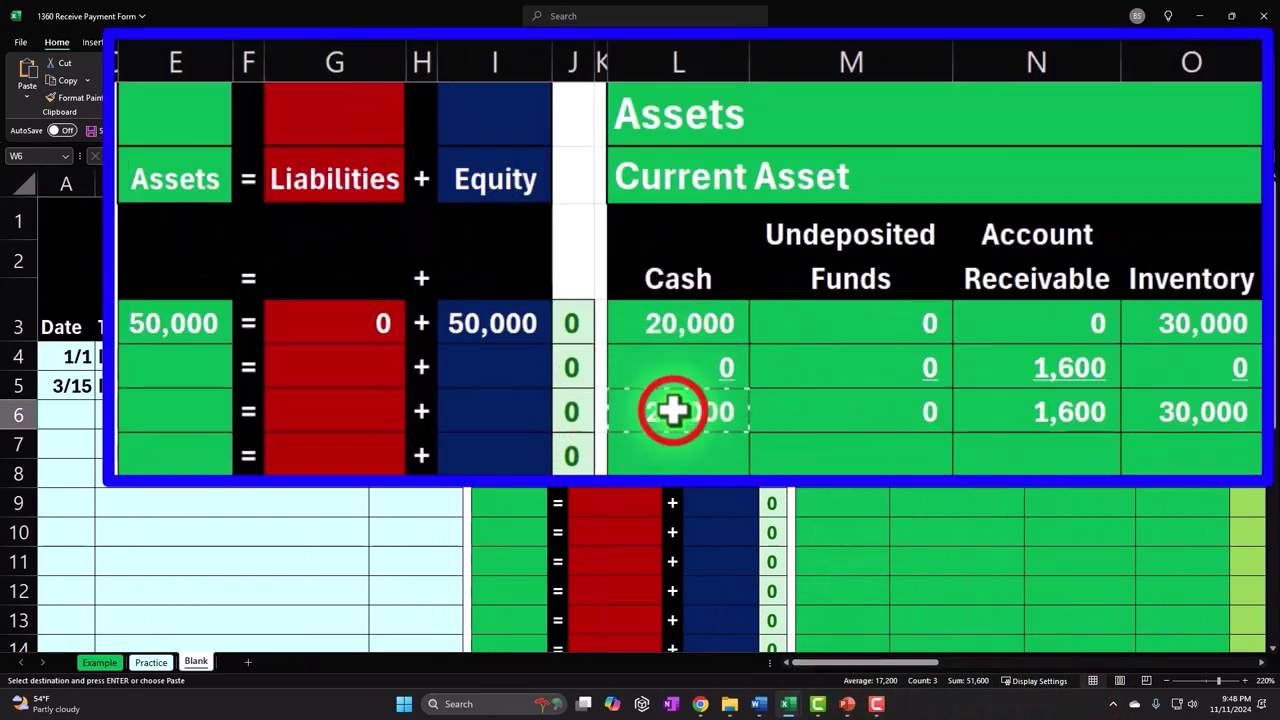
Fill the Assets, Liabilities and Equity total formulas down from row 4 to row 6
click(1037, 418)
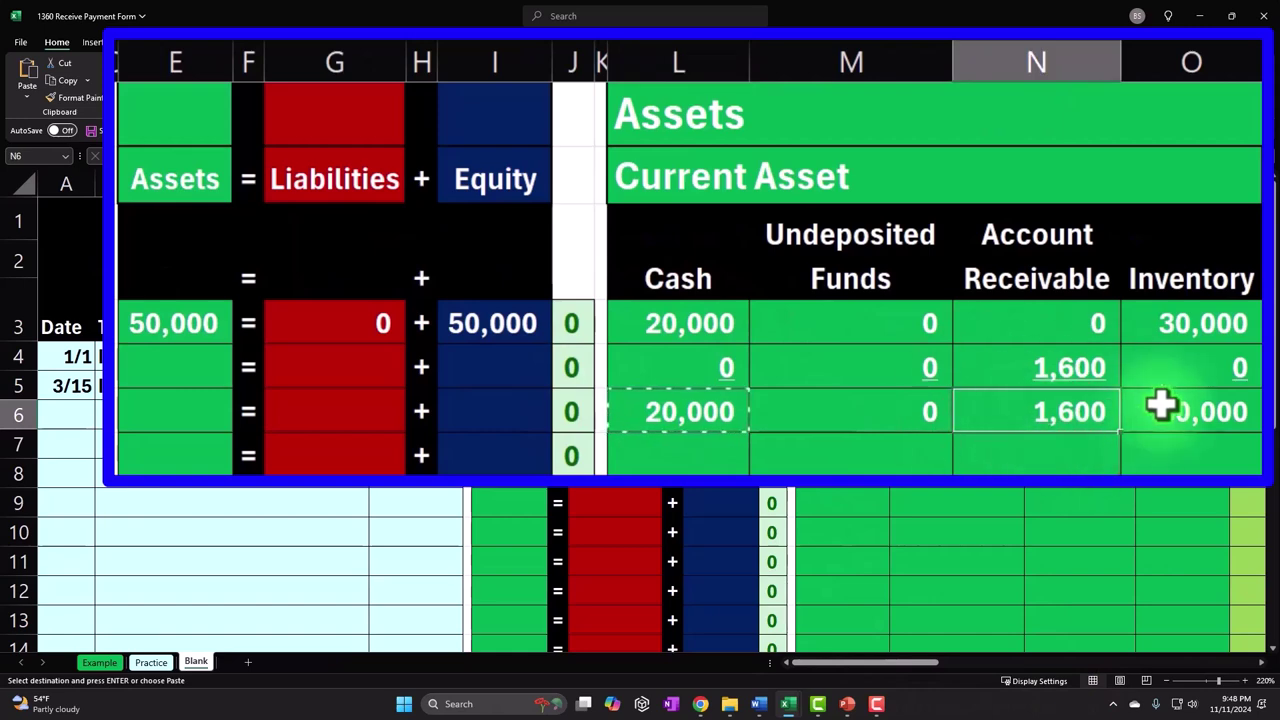
click(186, 322)
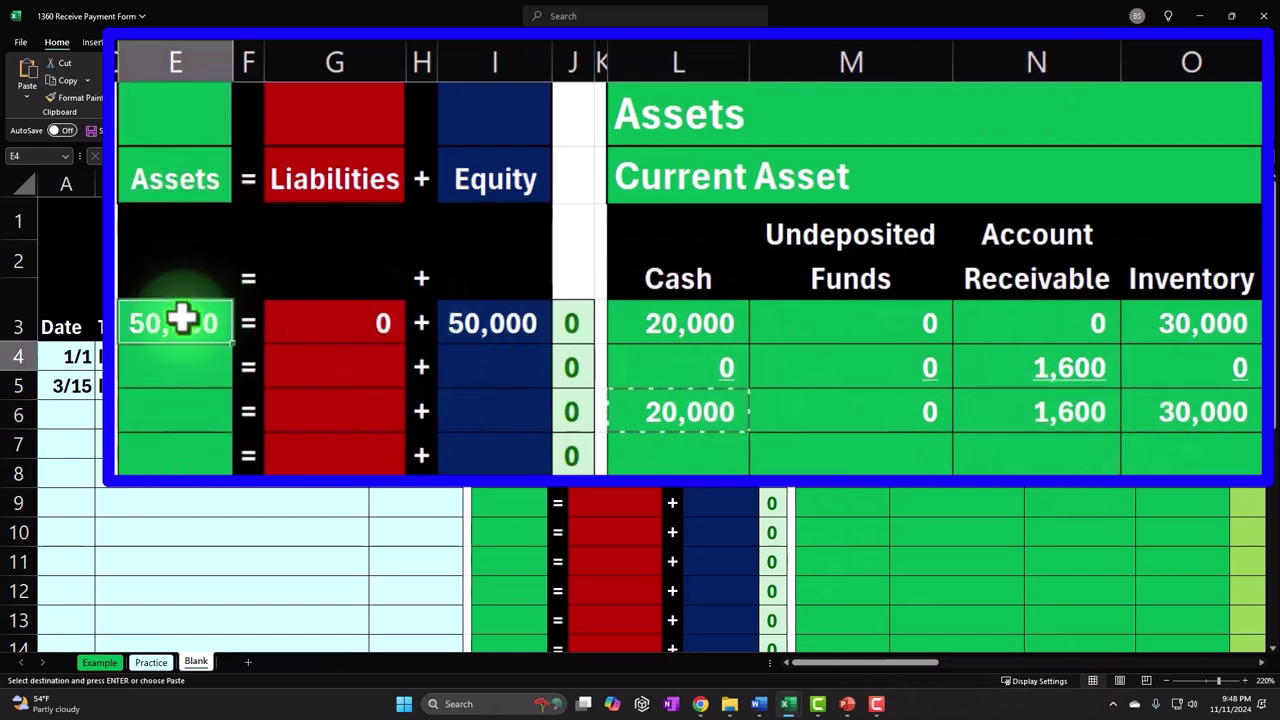
drag(234, 345, 218, 422)
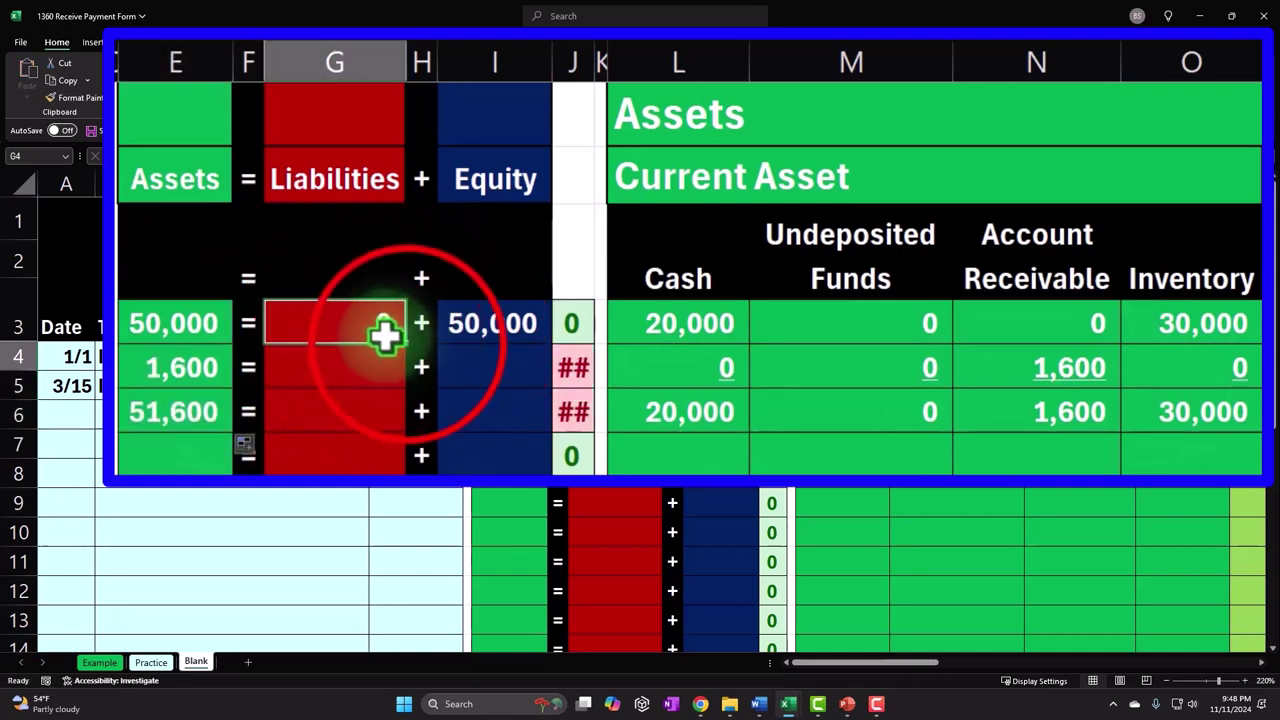
drag(390, 360, 403, 420)
click(520, 335)
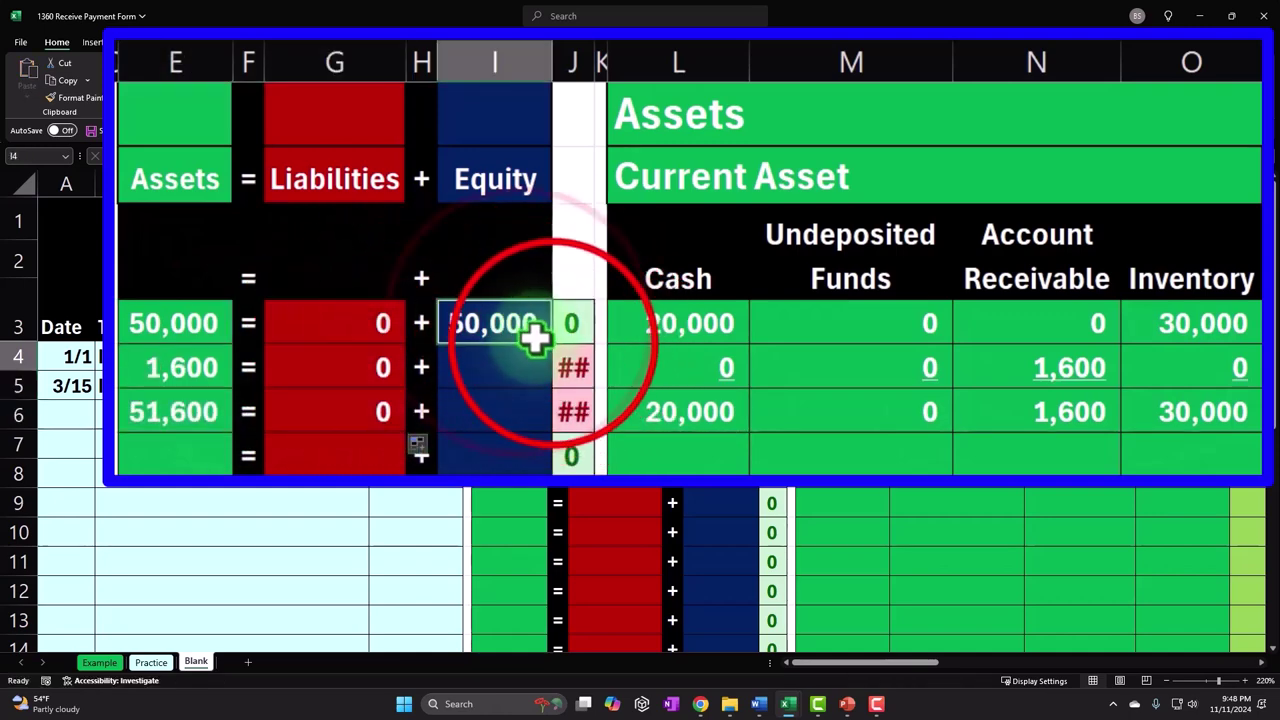
drag(551, 344, 541, 428)
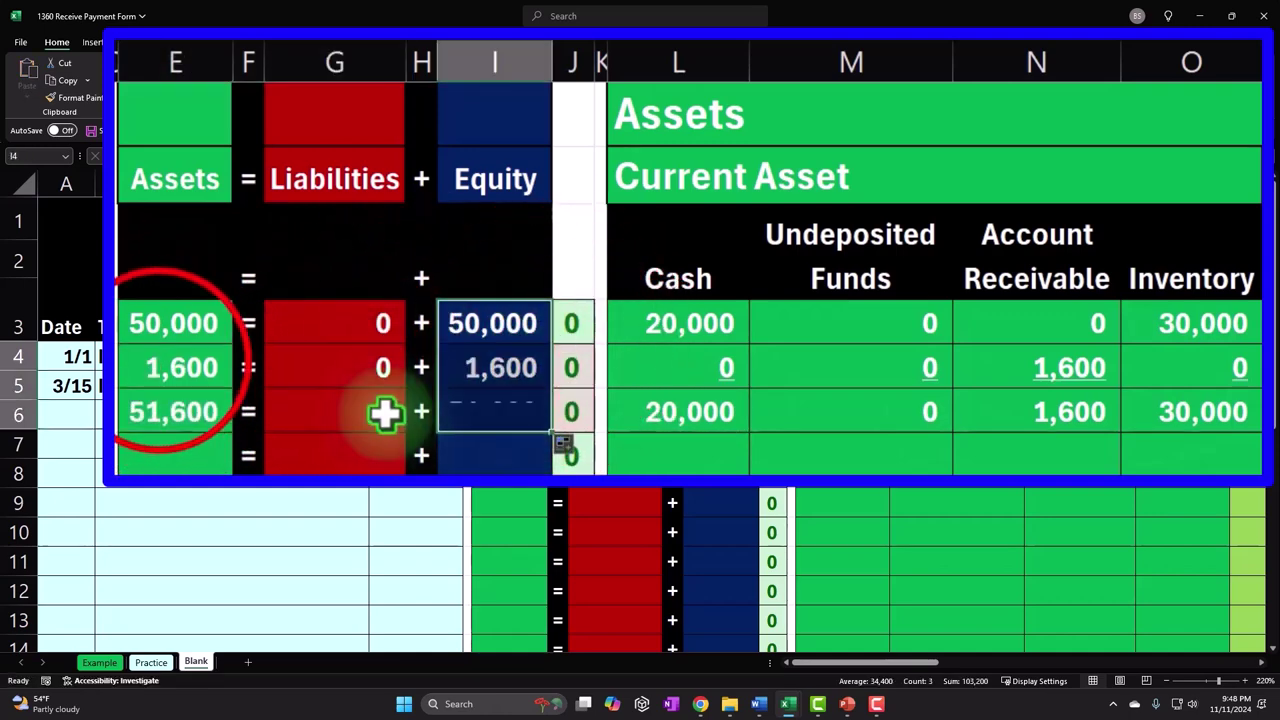
Underline the 3/15 Assets, Liabilities and Equity totals in row 5
click(160, 362)
click(500, 362)
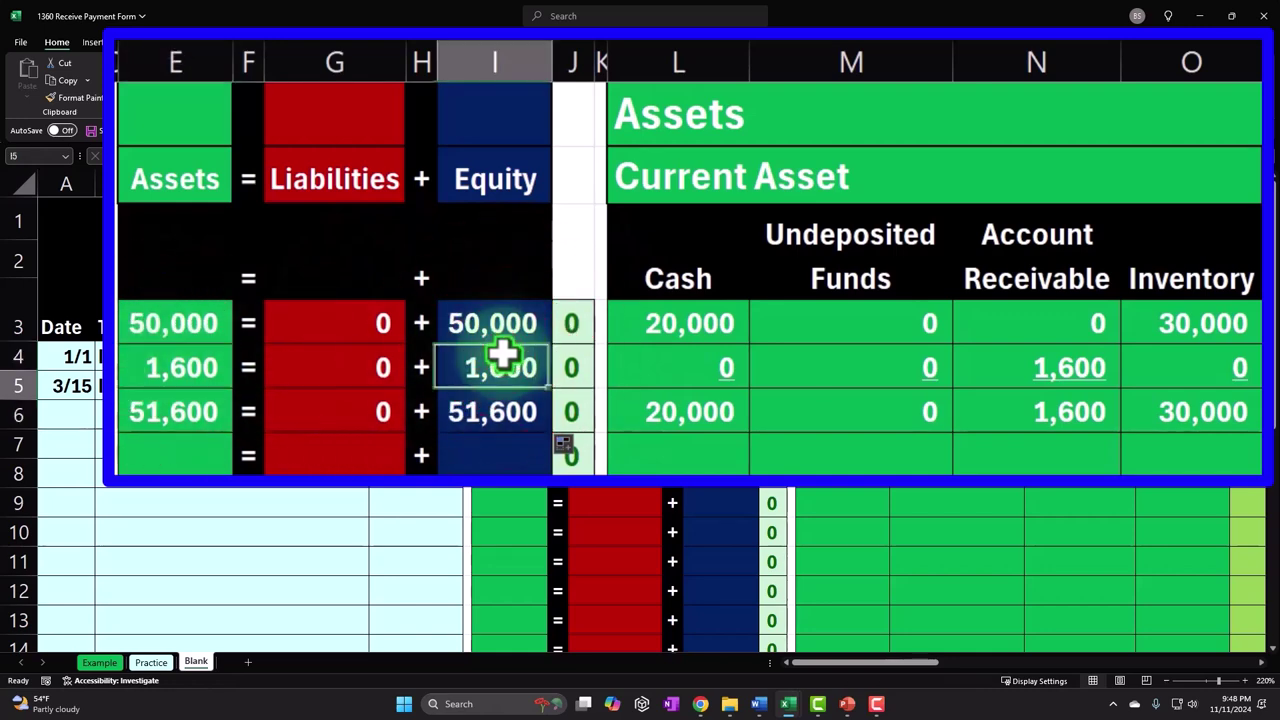
click(175, 367)
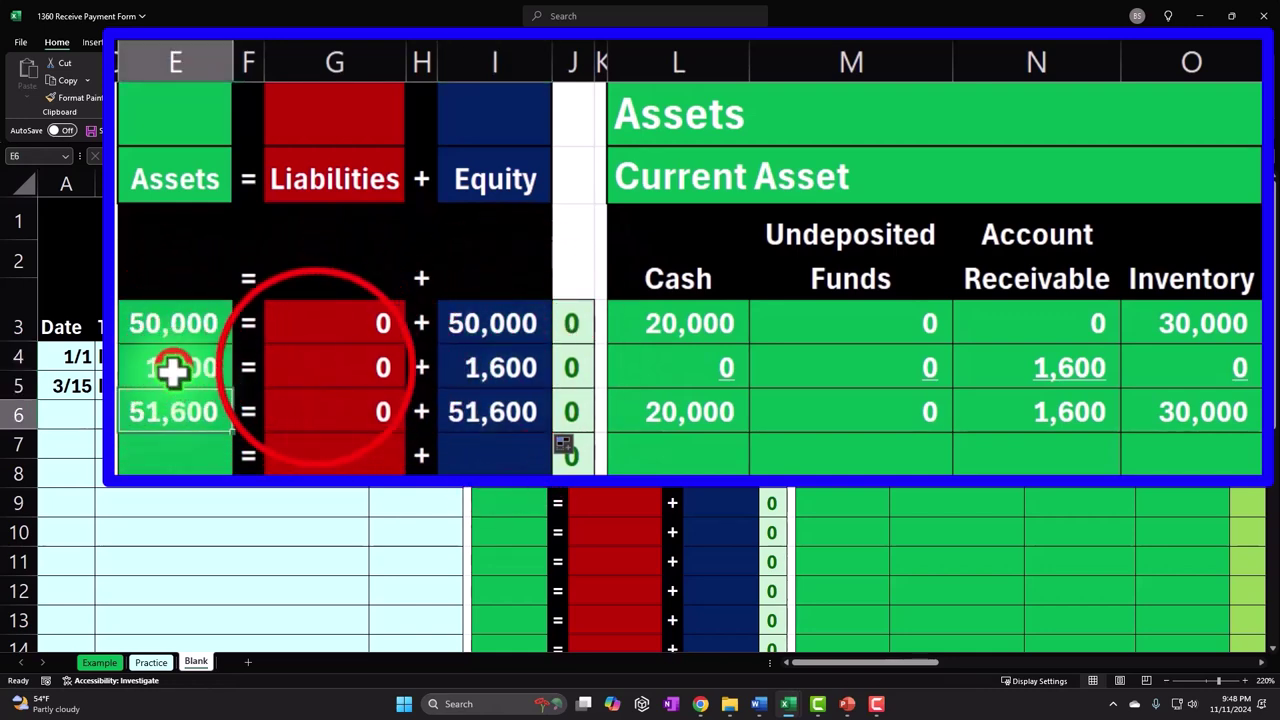
ctrl+click(335, 367)
ctrl+click(497, 367)
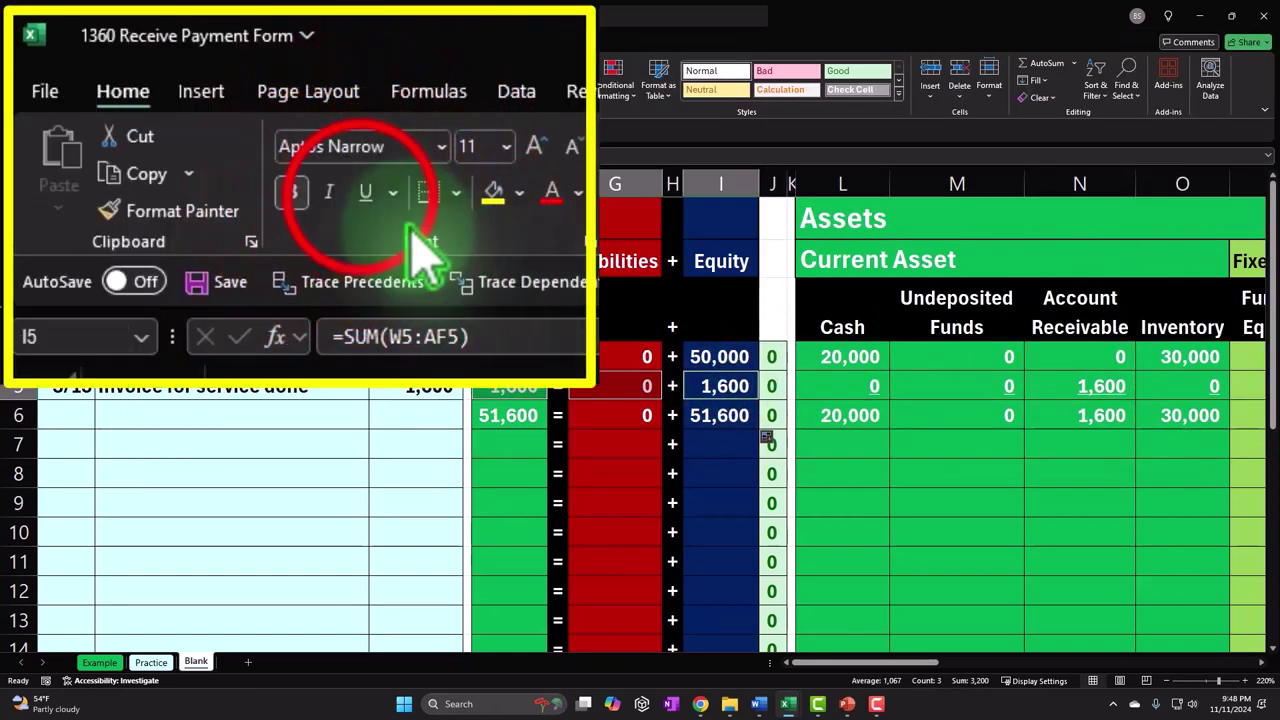
click(94, 411)
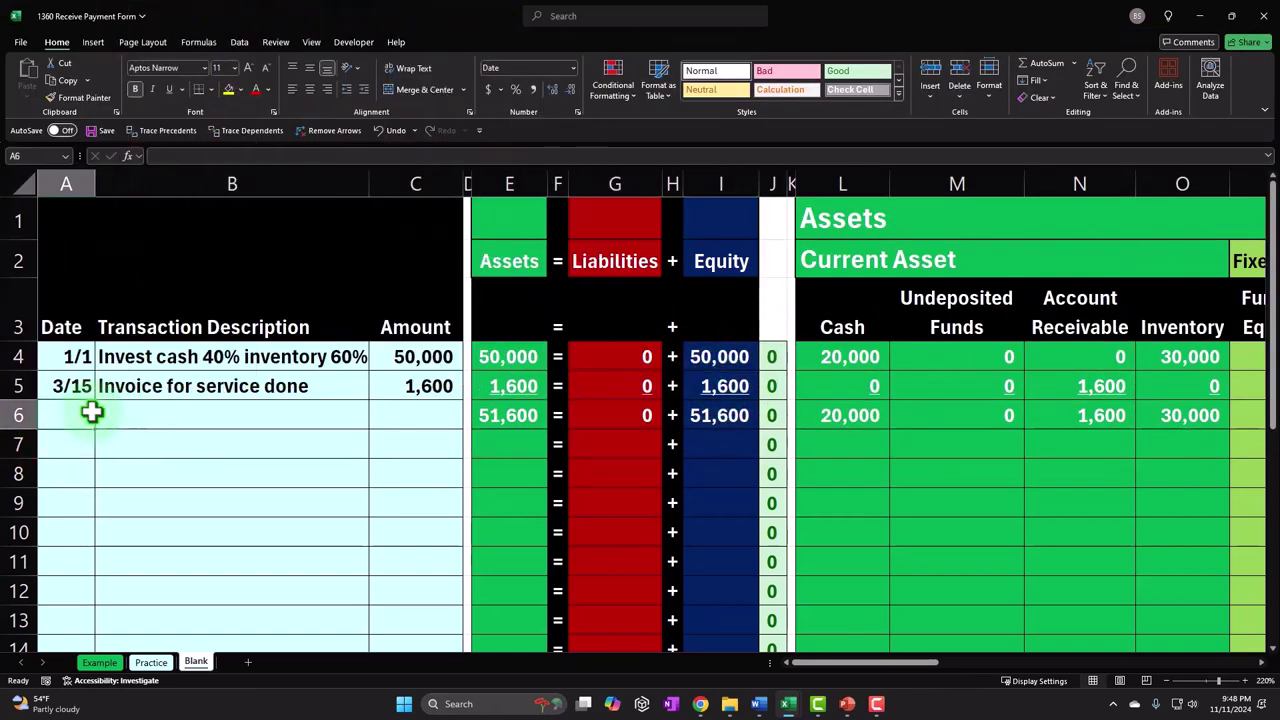
Label row 6 'Balance' in A6
text(Blan)
key(BackSpace)
key(BackSpace)
key(BackSpace)
text(al)
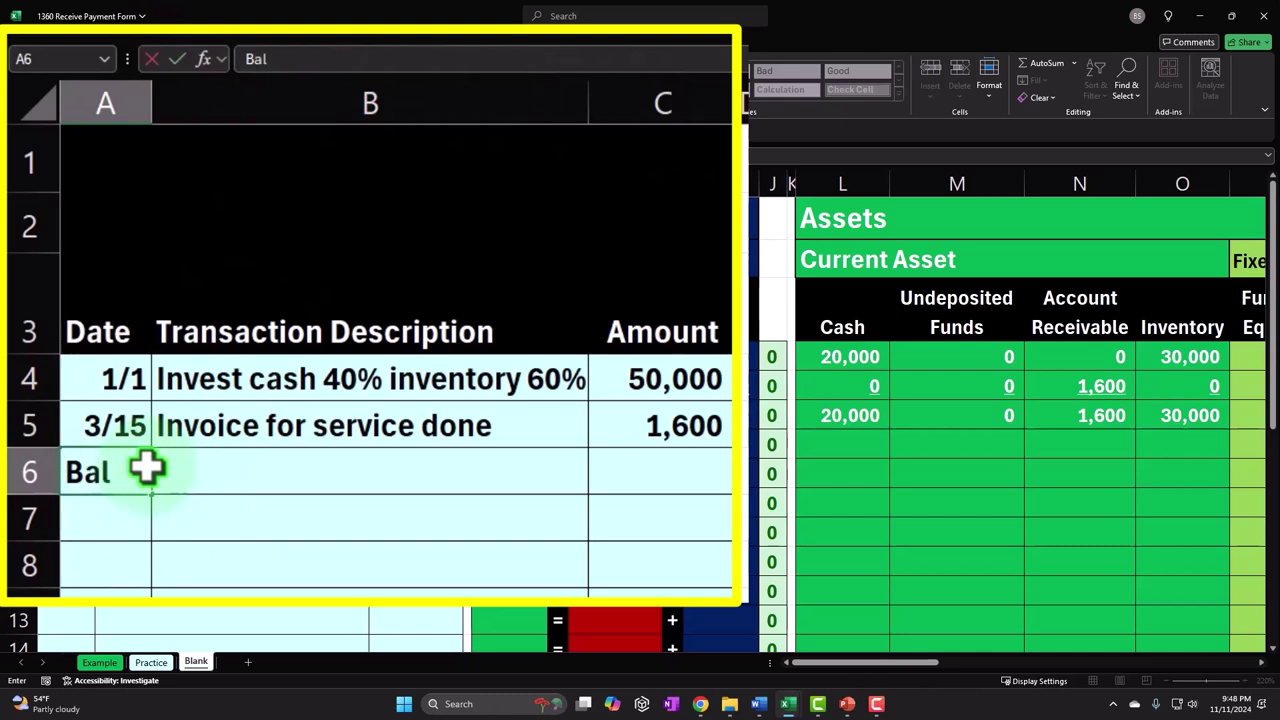
text(ance)
key(Return)
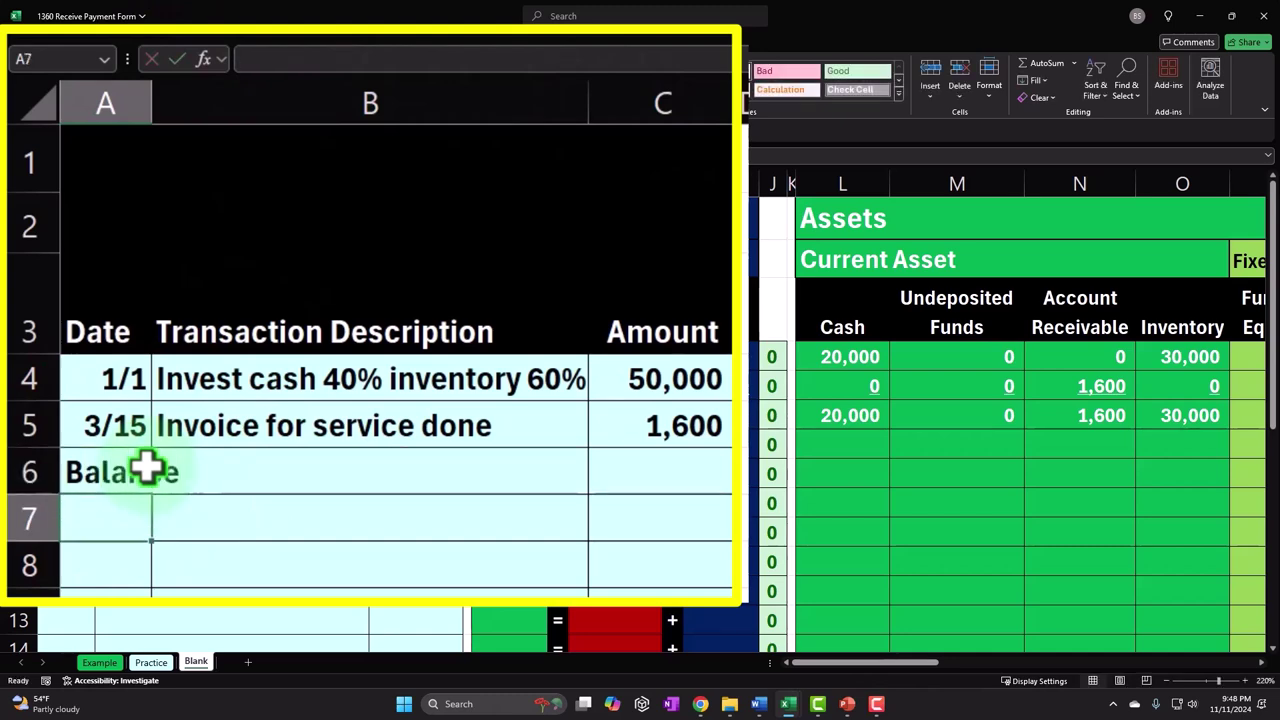
Date the next transaction in A7 as 3/25
text(38/)
key(BackSpace)
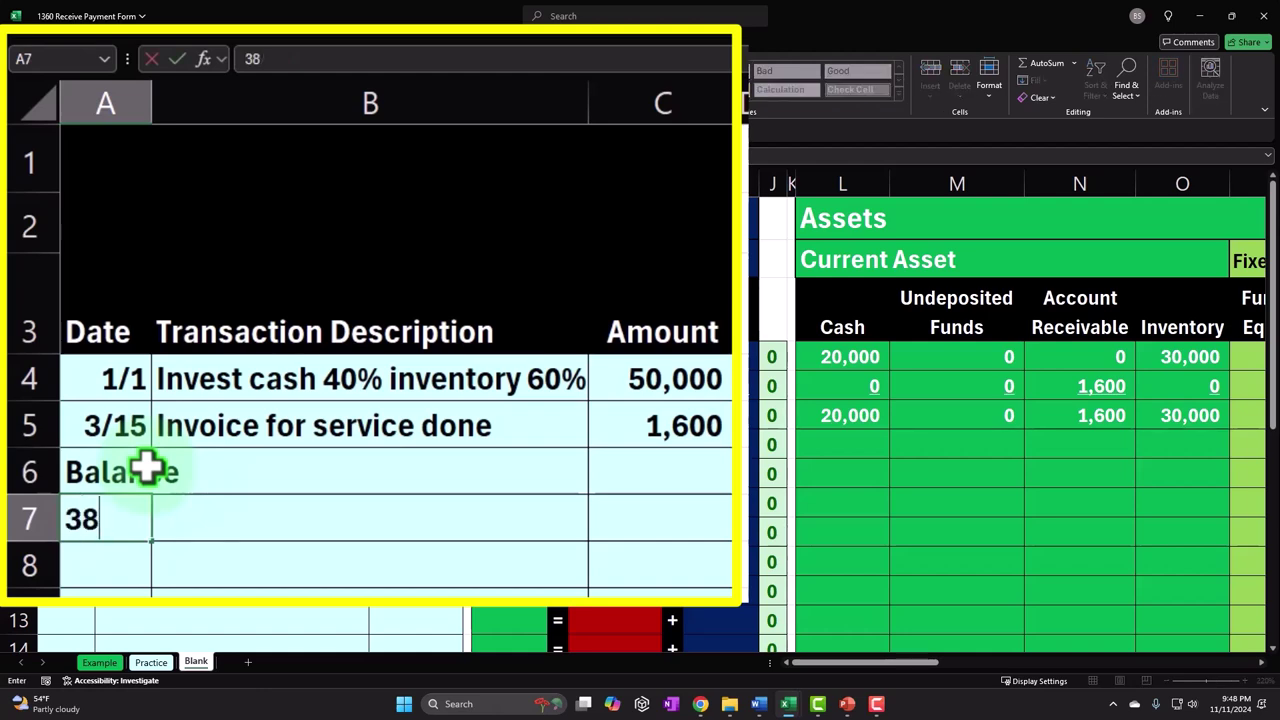
key(BackSpace)
text(/25)
key(Tab)
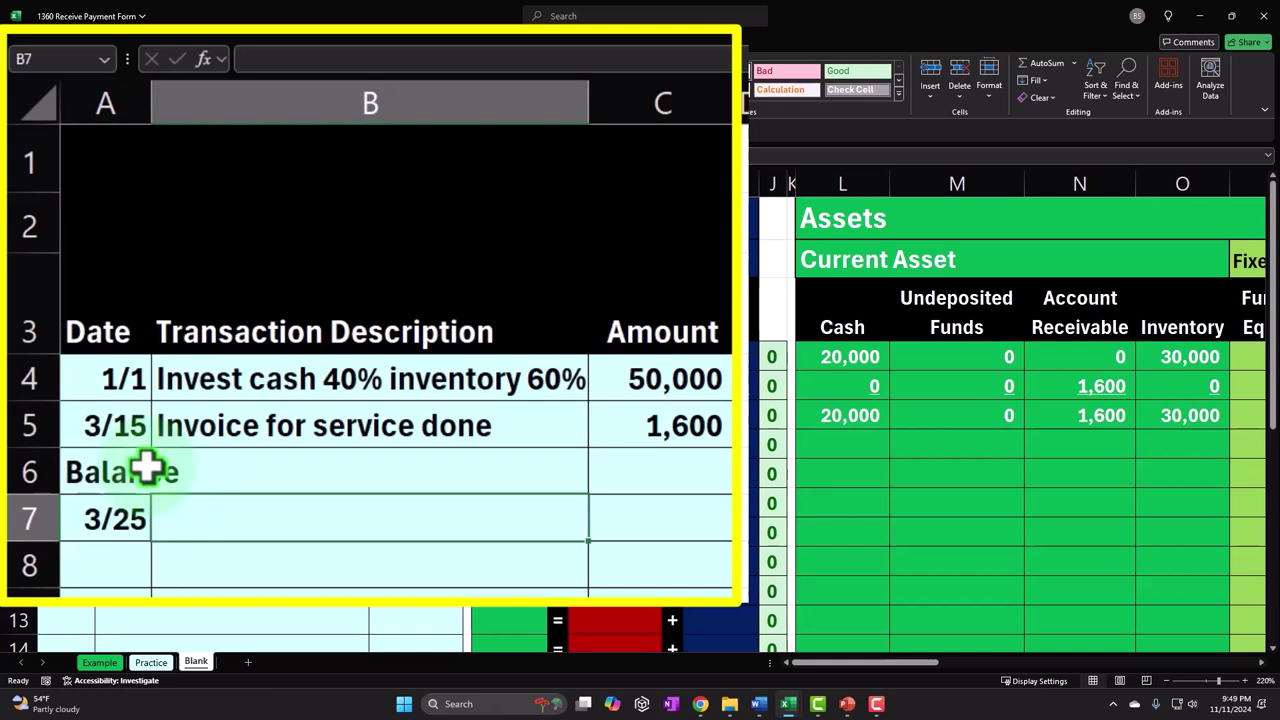
Enter 'Receive payment on account' in B7 as the 3/25 transaction description
text(Receive)
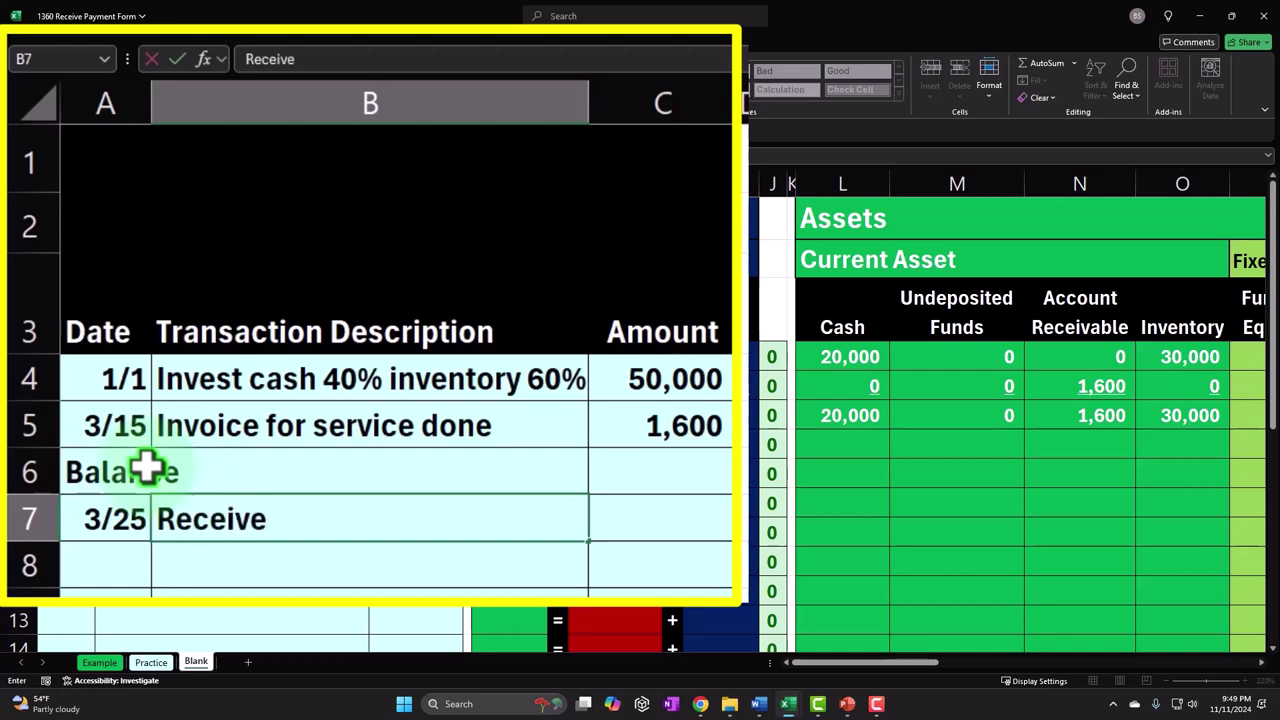
text( payment on ac)
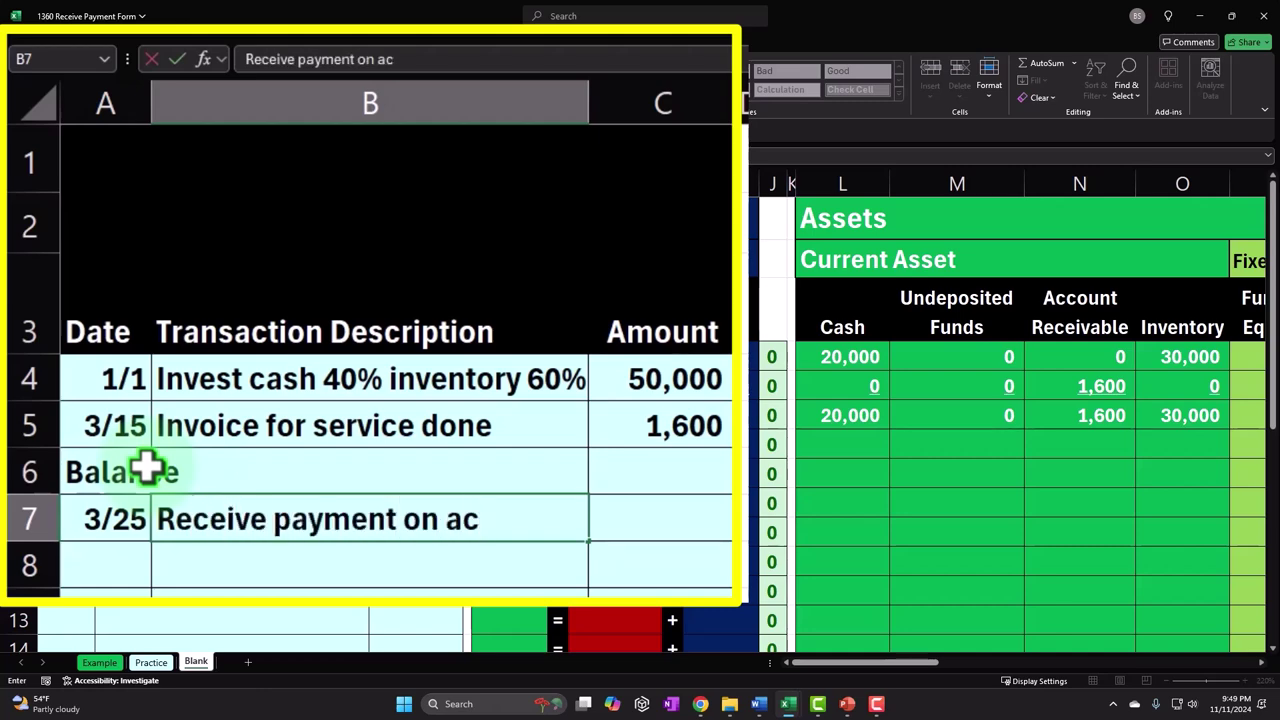
text(count)
key(Tab)
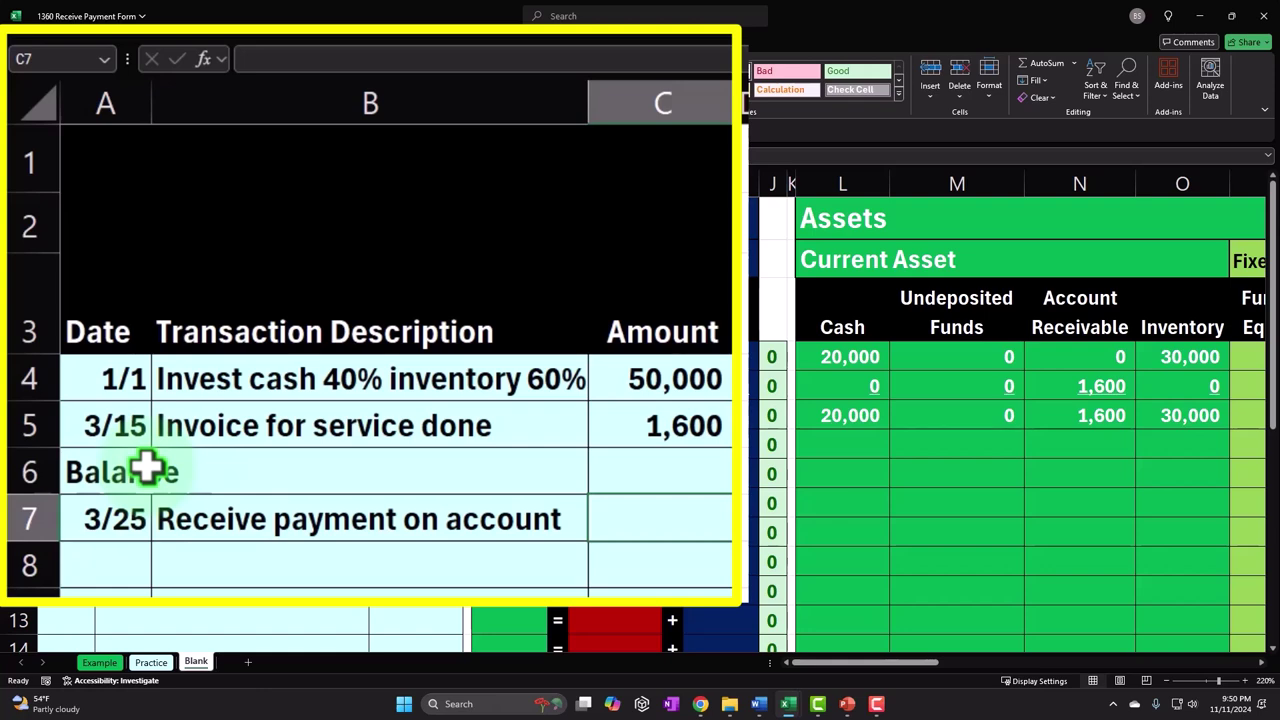
Enter the 1,600 amount and post it to Cash with a formula pointing at C7
text(1,6)
text(00)
key(Return)
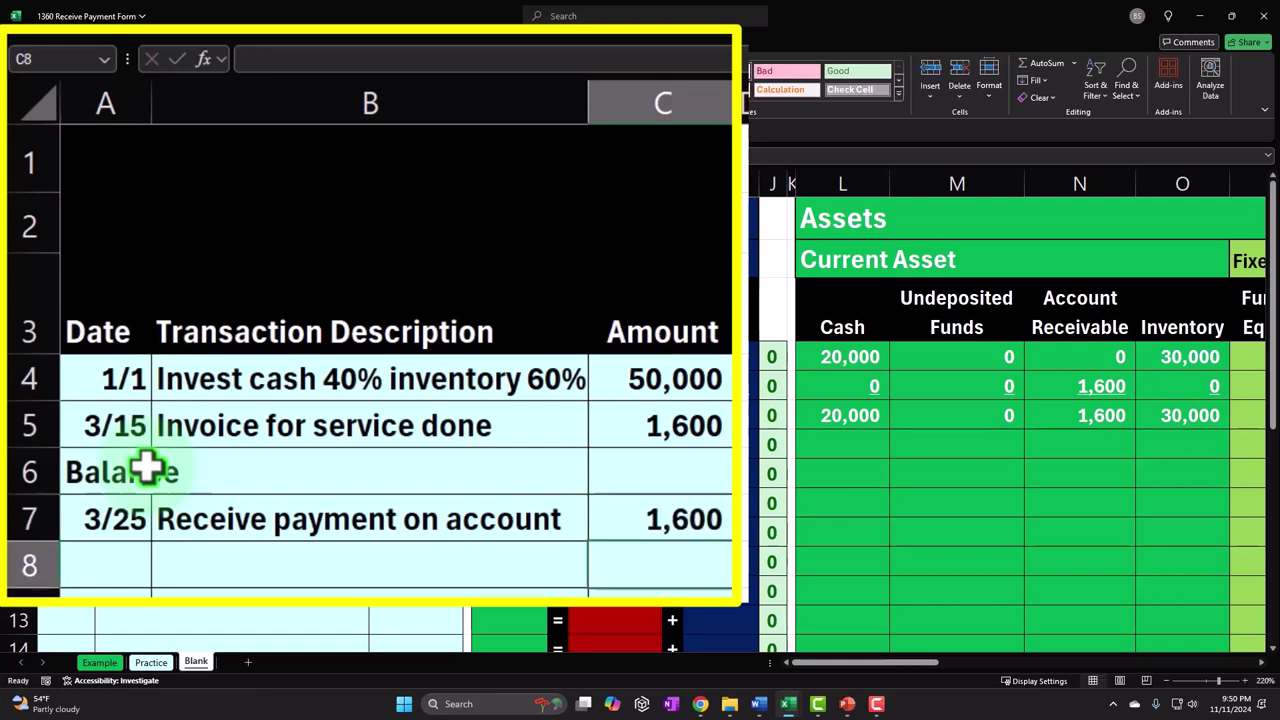
key(Right)
key(Right)
key(Right)
key(Right)
key(Right)
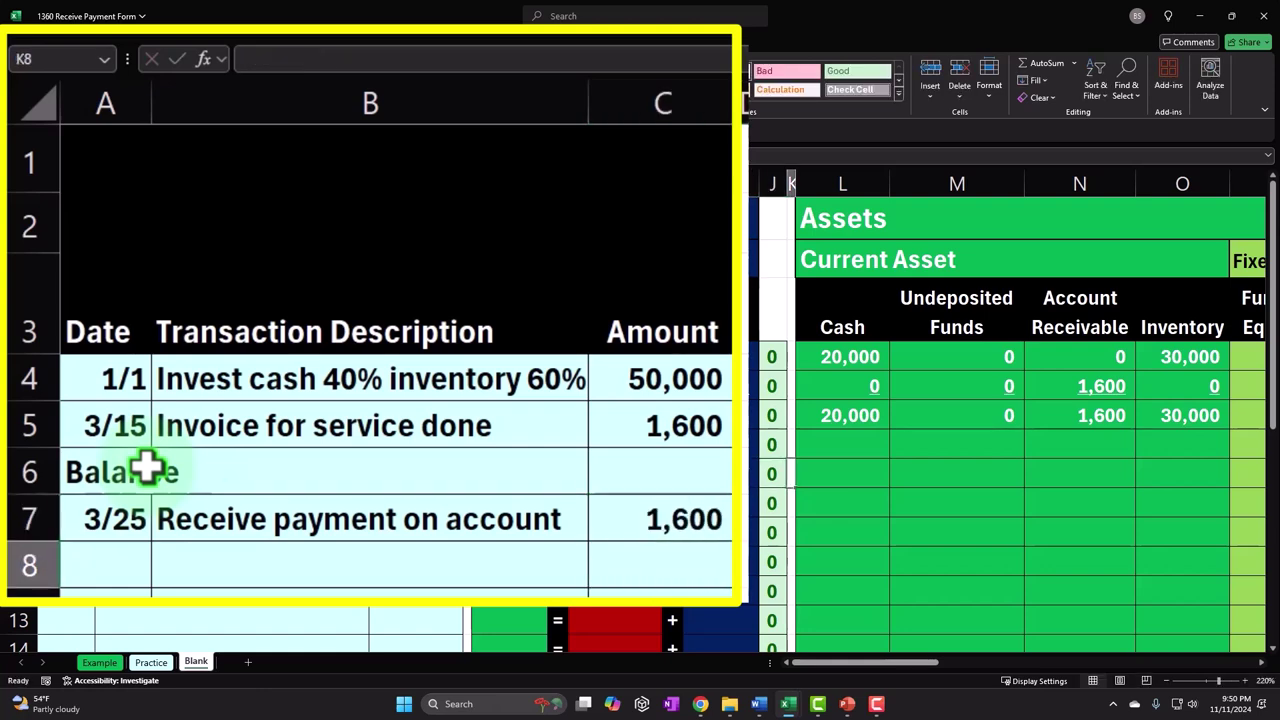
key(Right)
key(Up)
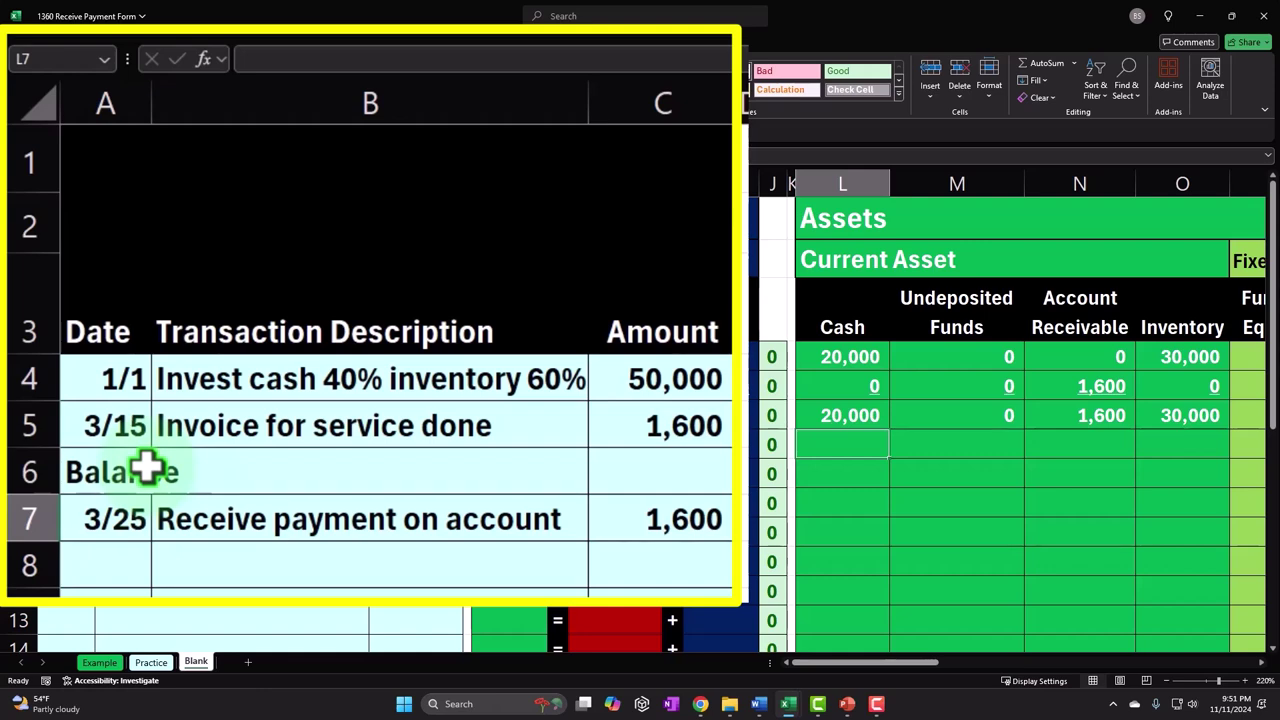
key(Right)
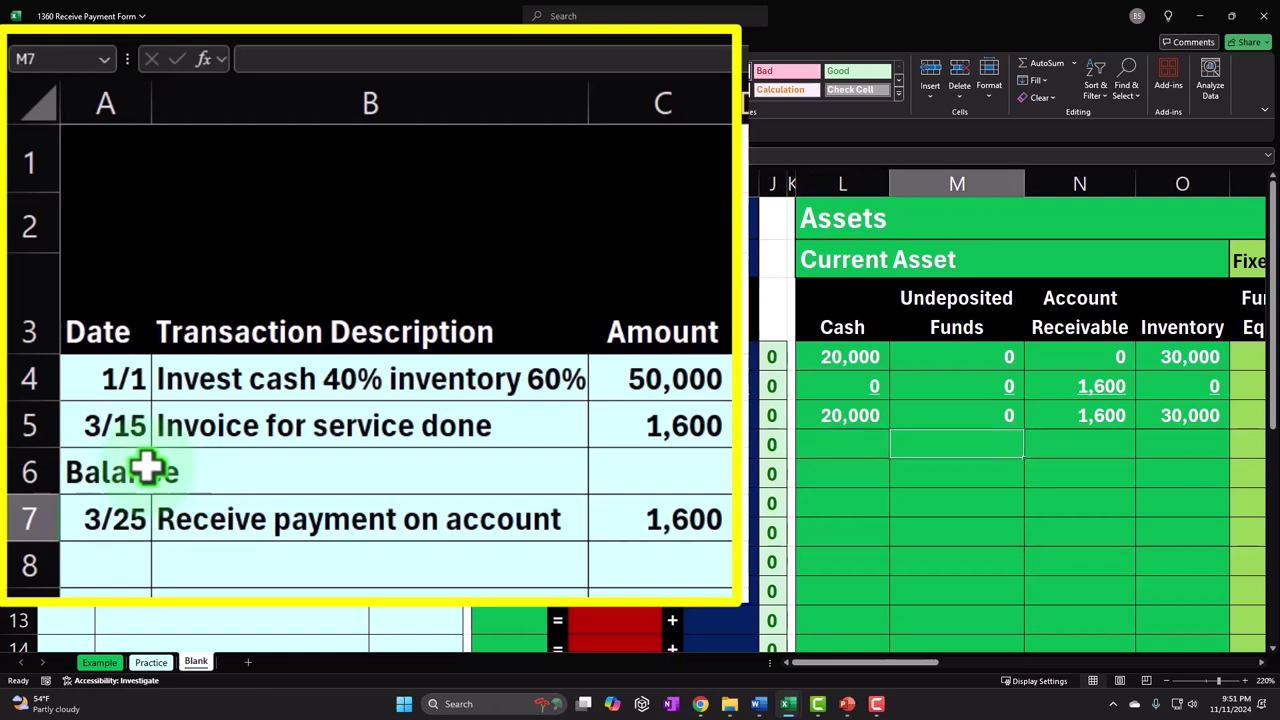
key(Left)
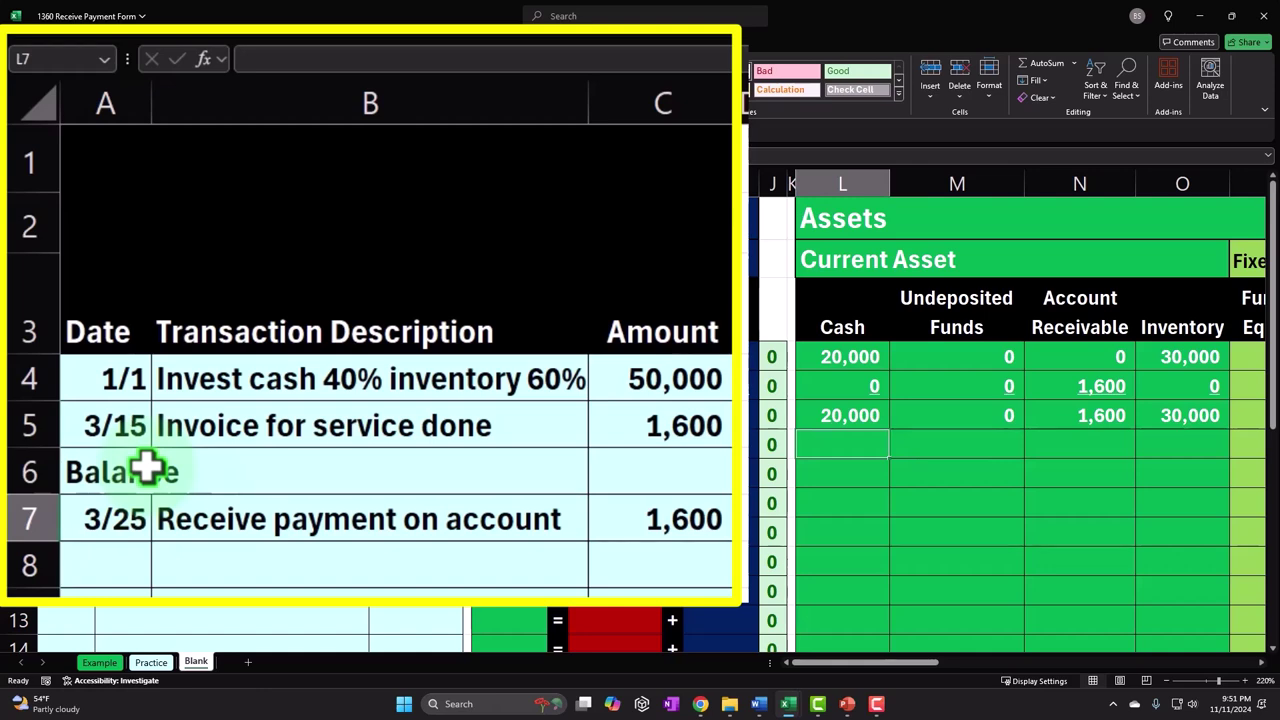
text(=)
key(Left)
key(Left)
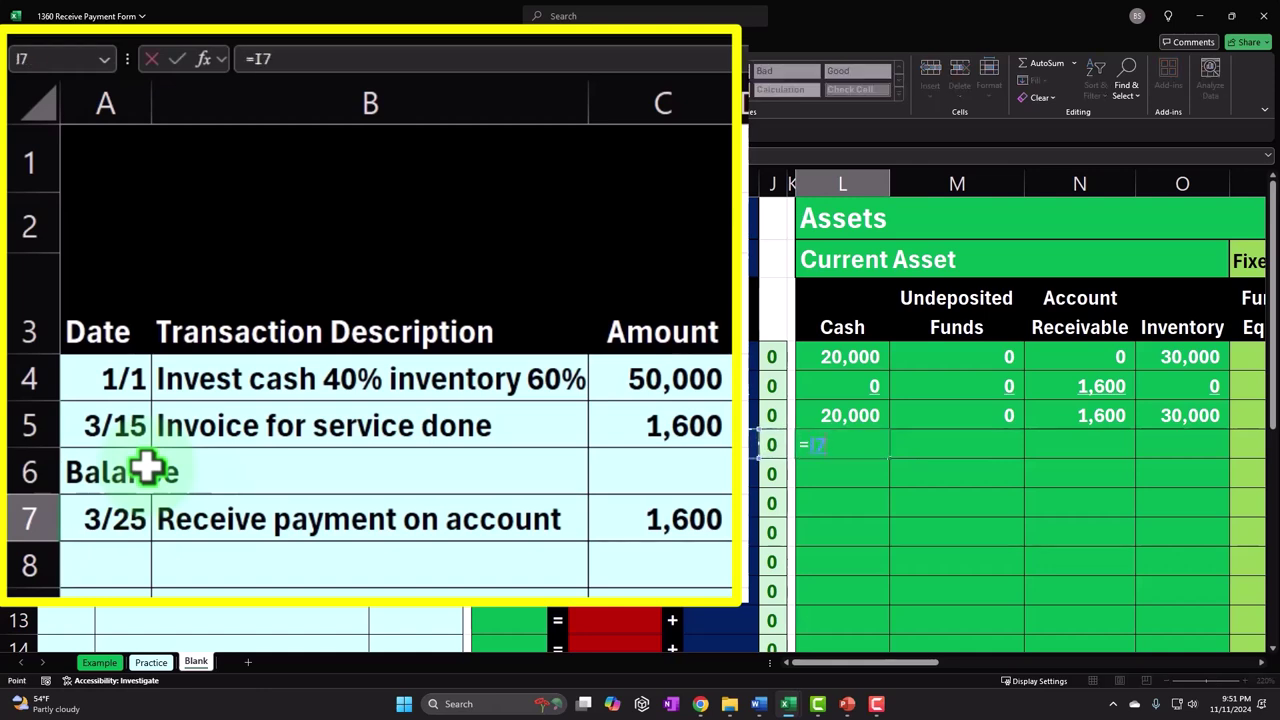
key(Left)
key(Left)
key(Left)
key(Left)
key(Left)
key(Left)
key(Return)
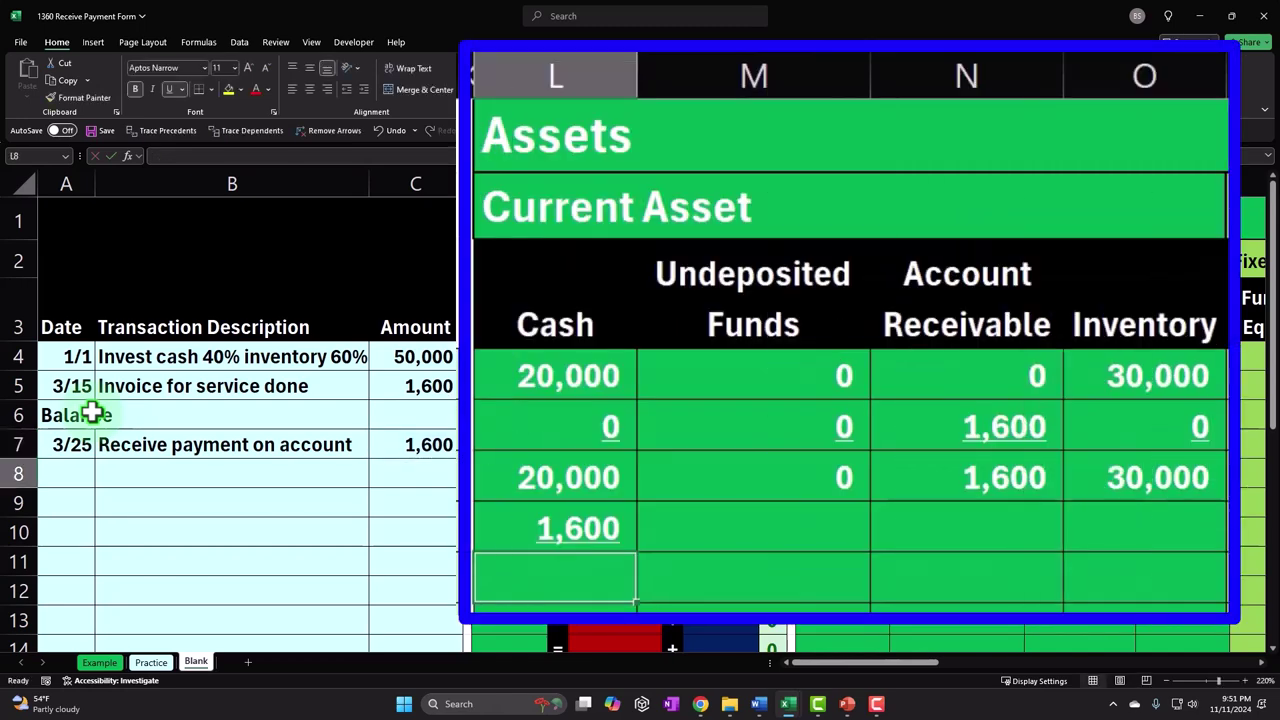
Post (1,600) to Account Receivable with the formula =-C7 in N7
key(Up)
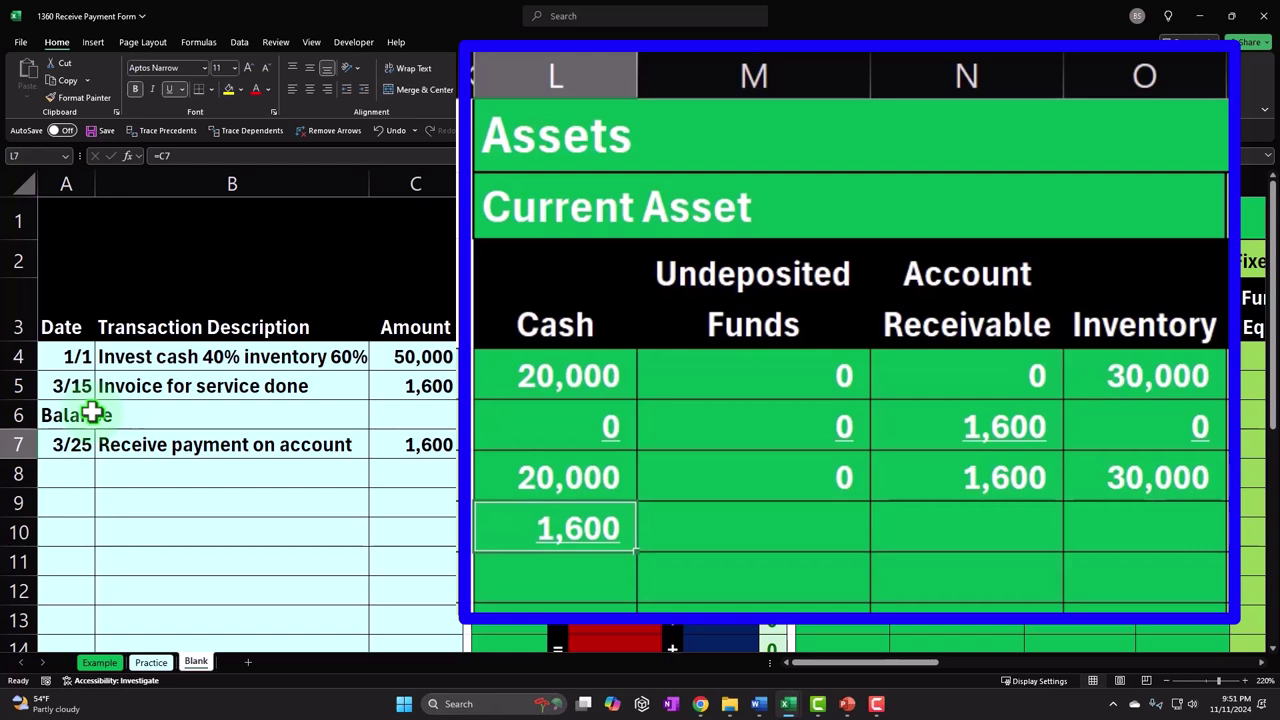
key(Right)
key(Right)
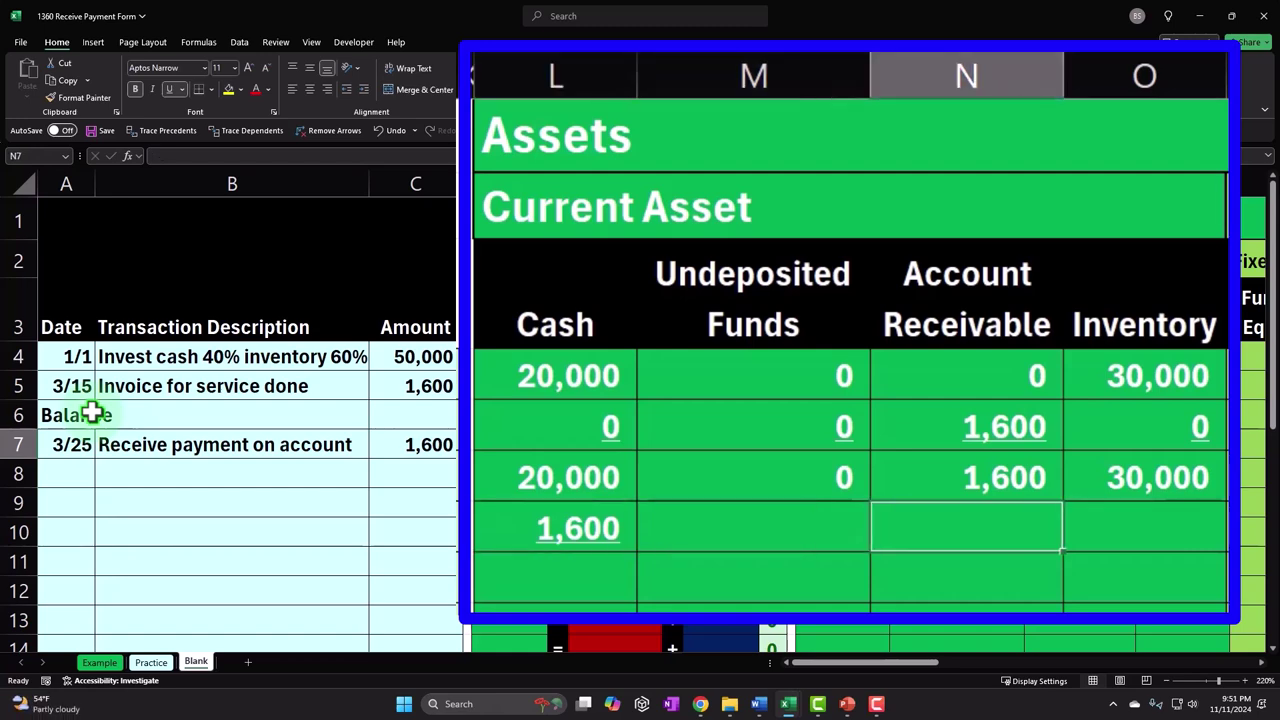
text(-)
key(Left)
key(Left)
key(Left)
key(Left)
key(Left)
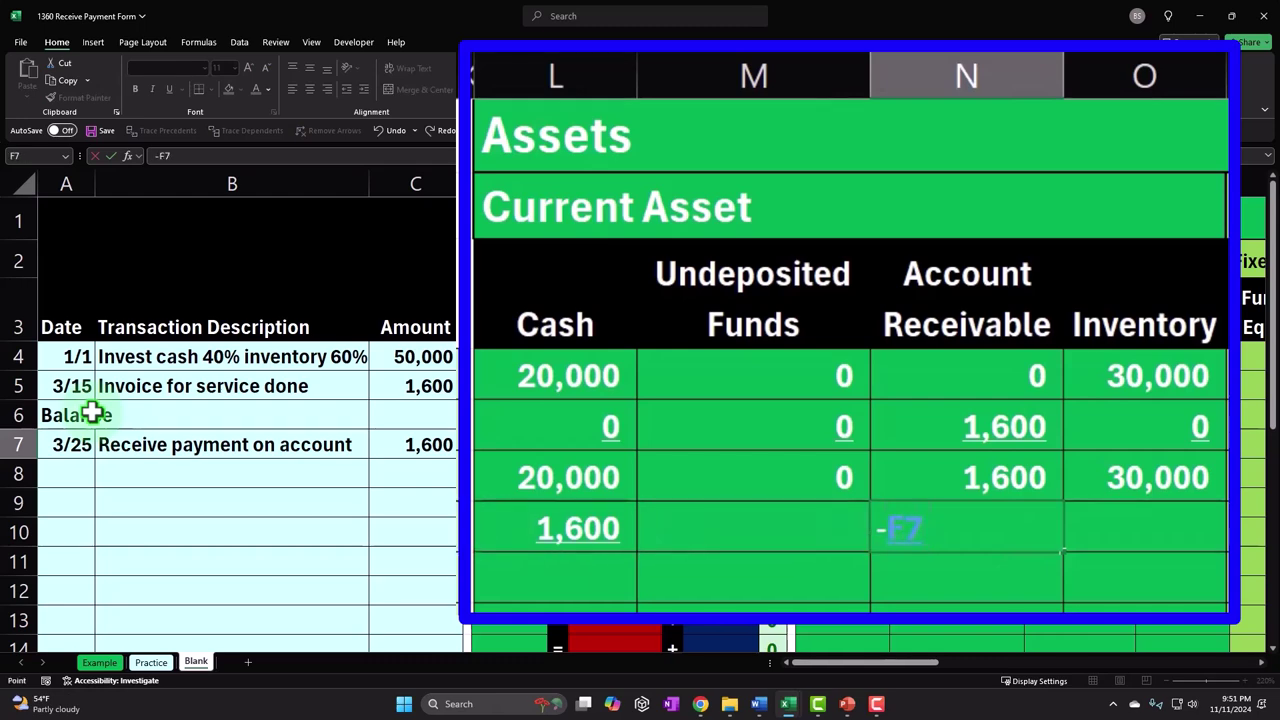
key(Return)
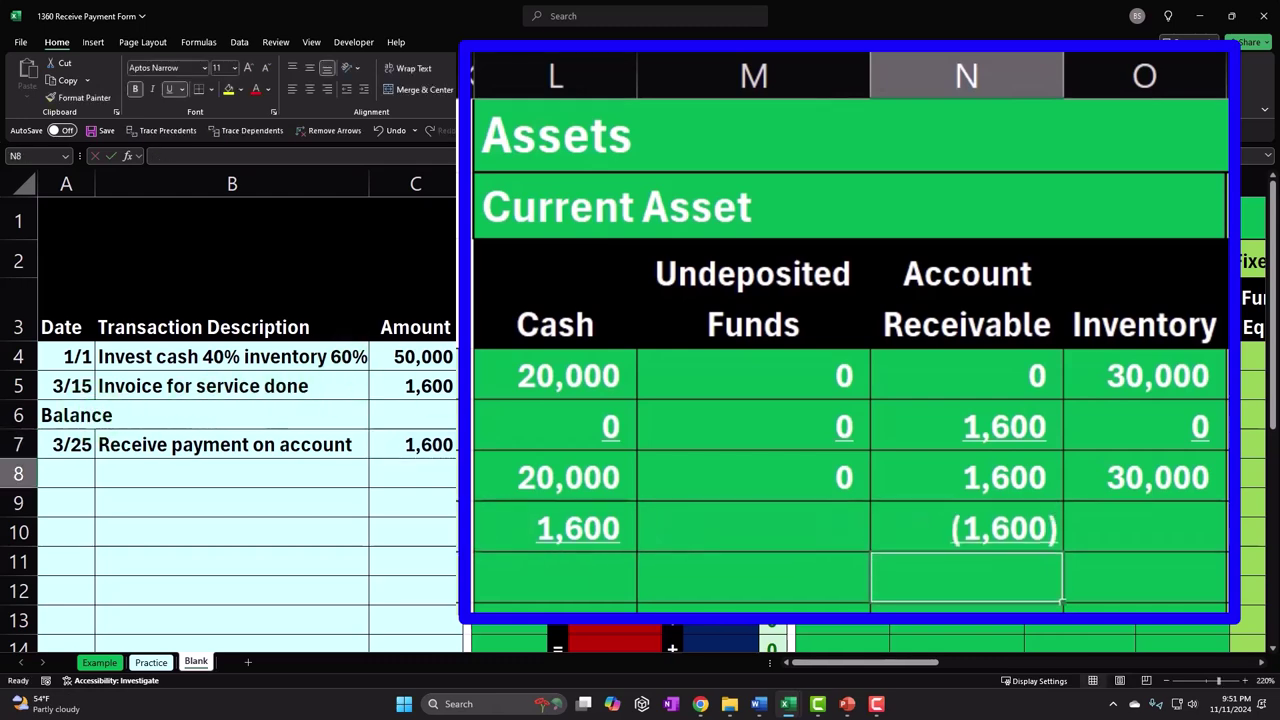
click(930, 452)
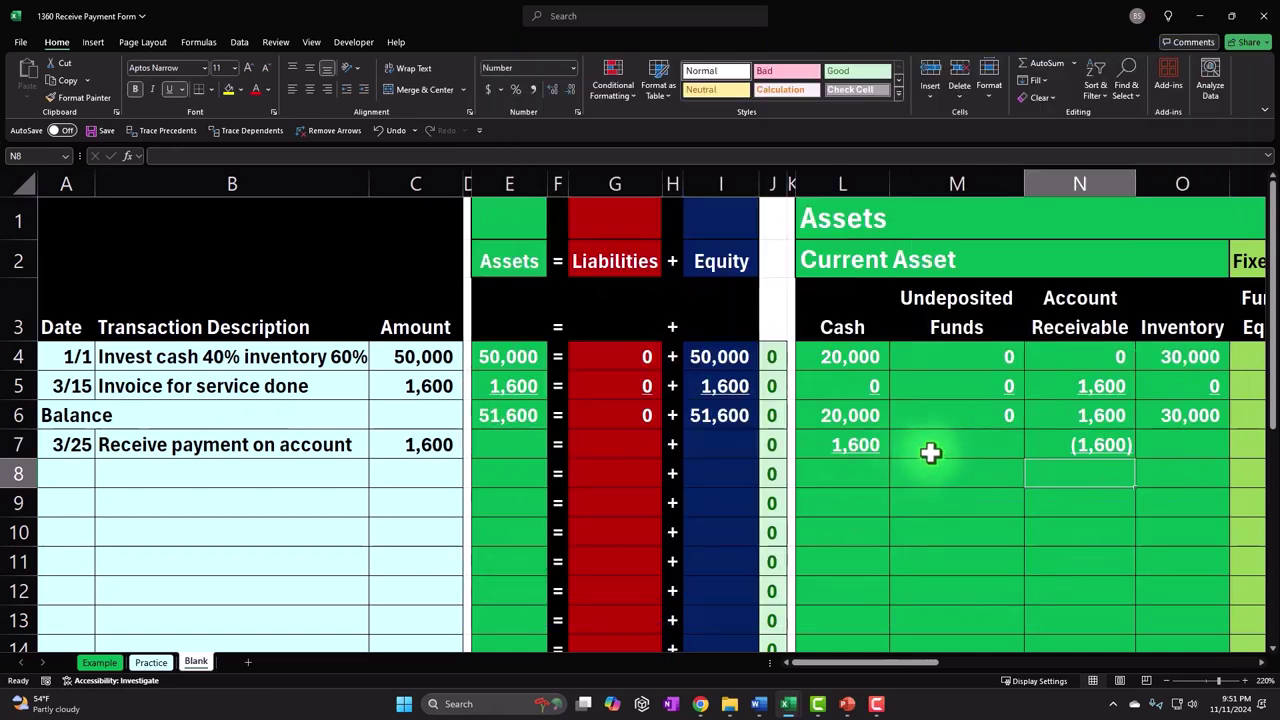
Fill 0 into each remaining account column of row 7, M7 through AF7
text(0)
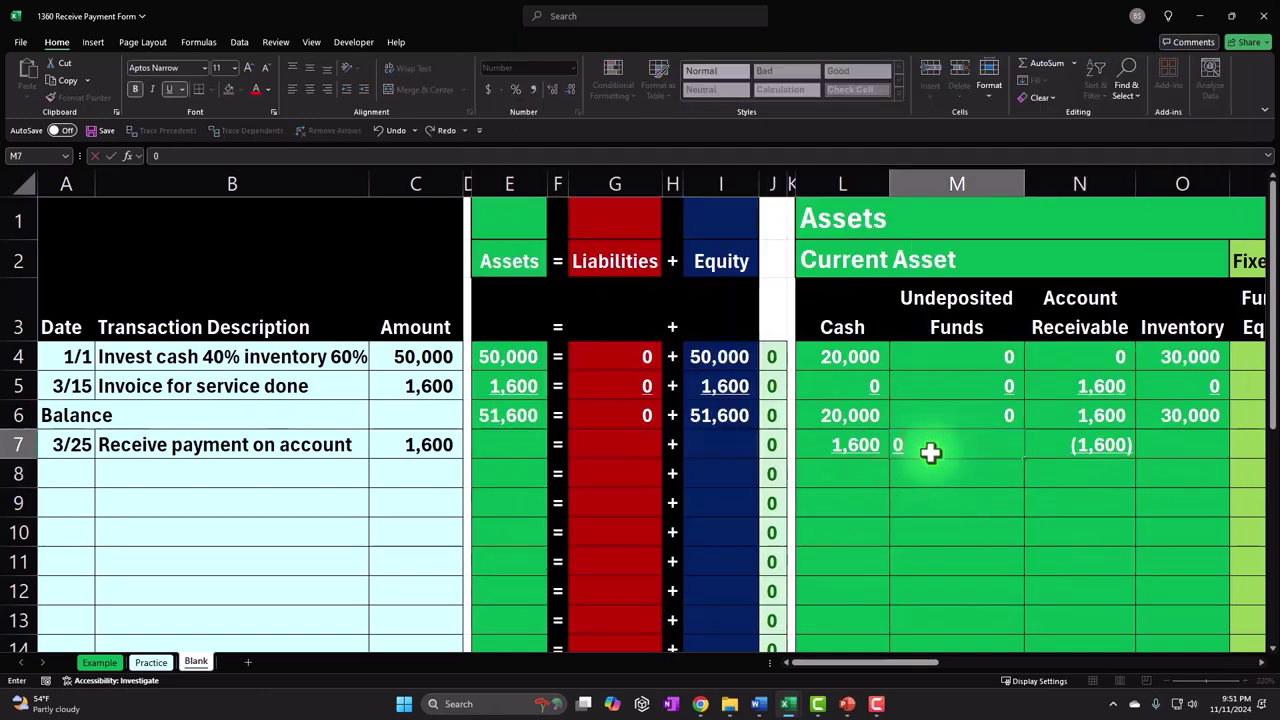
key(Tab)
key(Tab)
text(0)
key(Tab)
text(0)
key(Tab)
text(0)
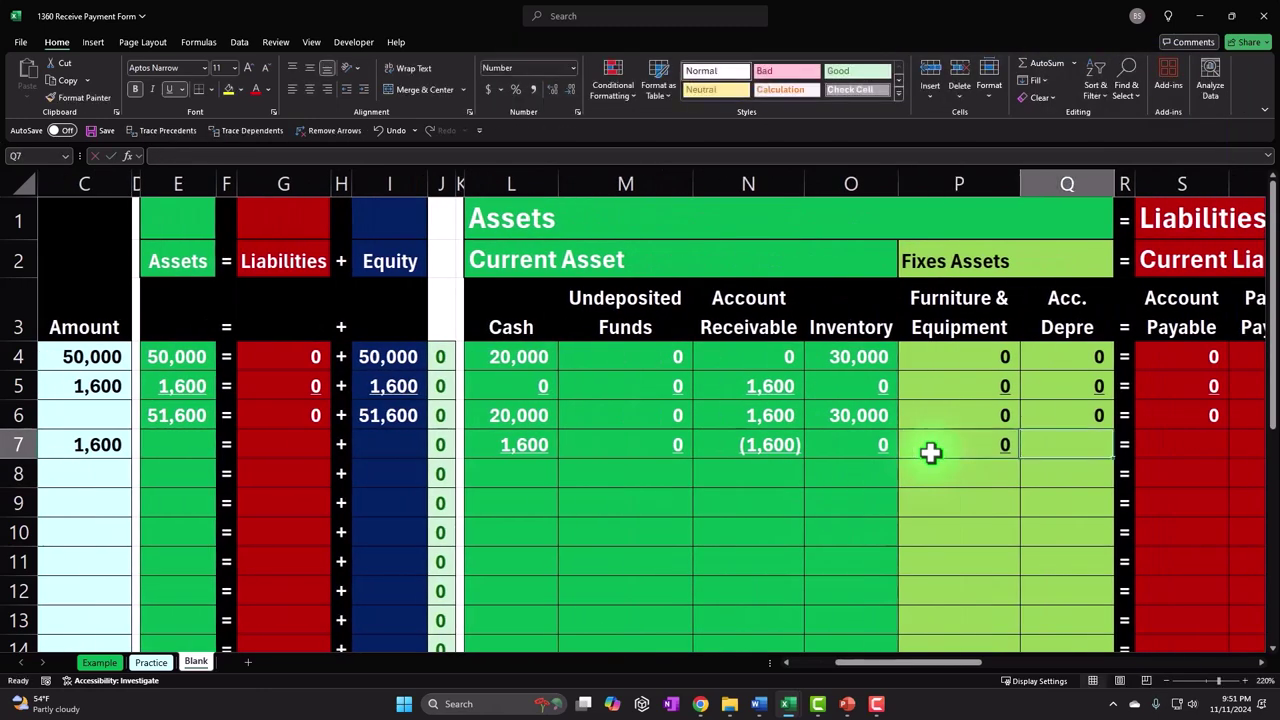
key(Tab)
key(Tab)
text(0)
key(Tab)
text(0)
key(Tab)
text(0)
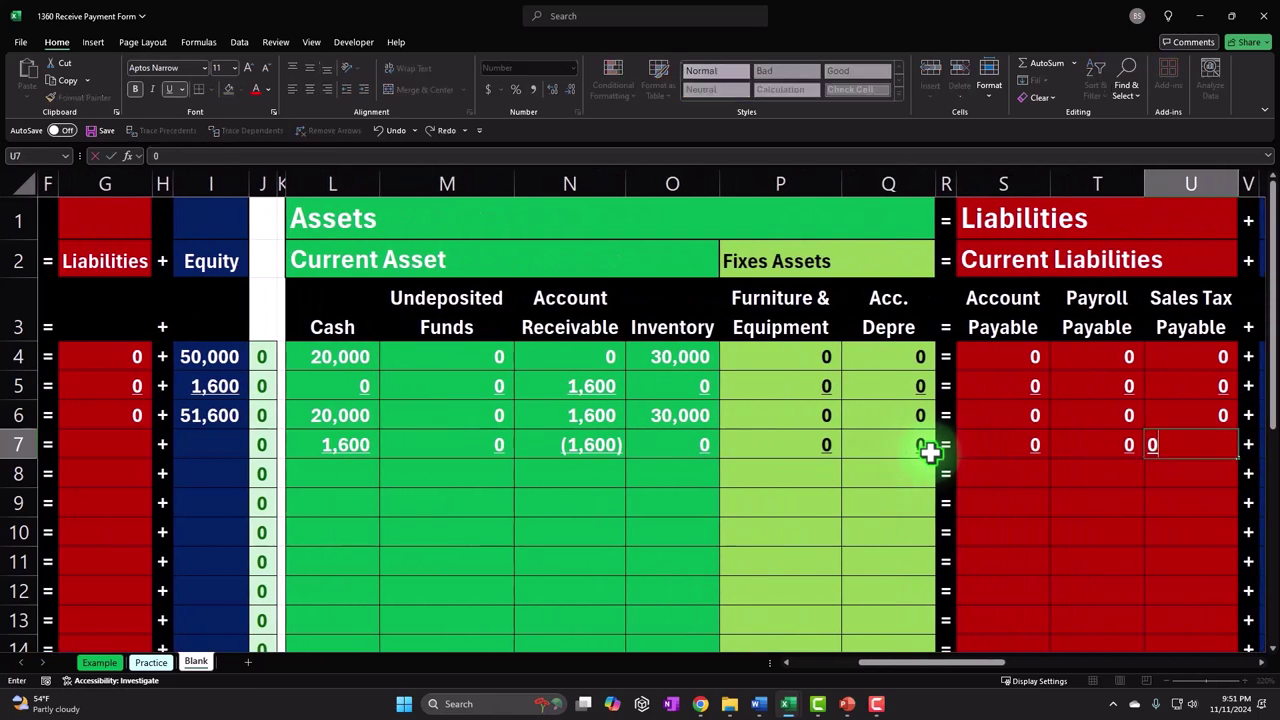
key(Tab)
key(Tab)
text(0)
key(Tab)
text(0)
key(Tab)
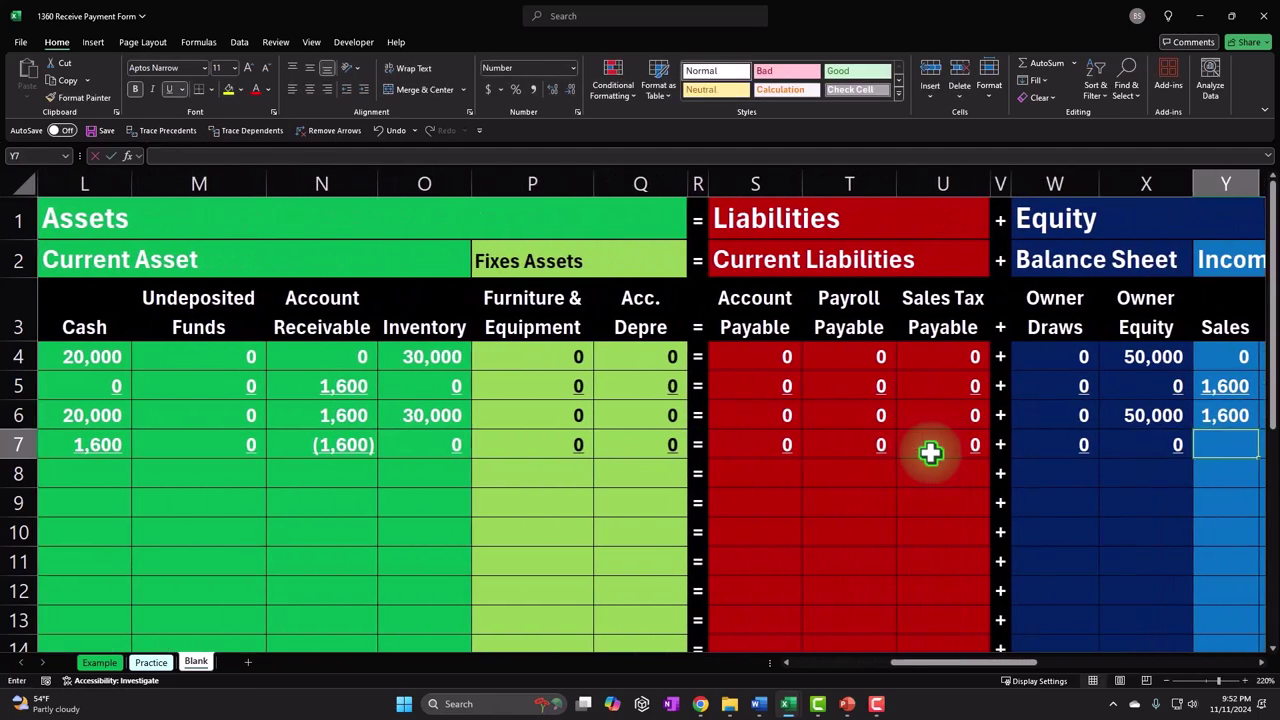
text(0)
key(Tab)
text(0)
key(Tab)
text(0)
key(Tab)
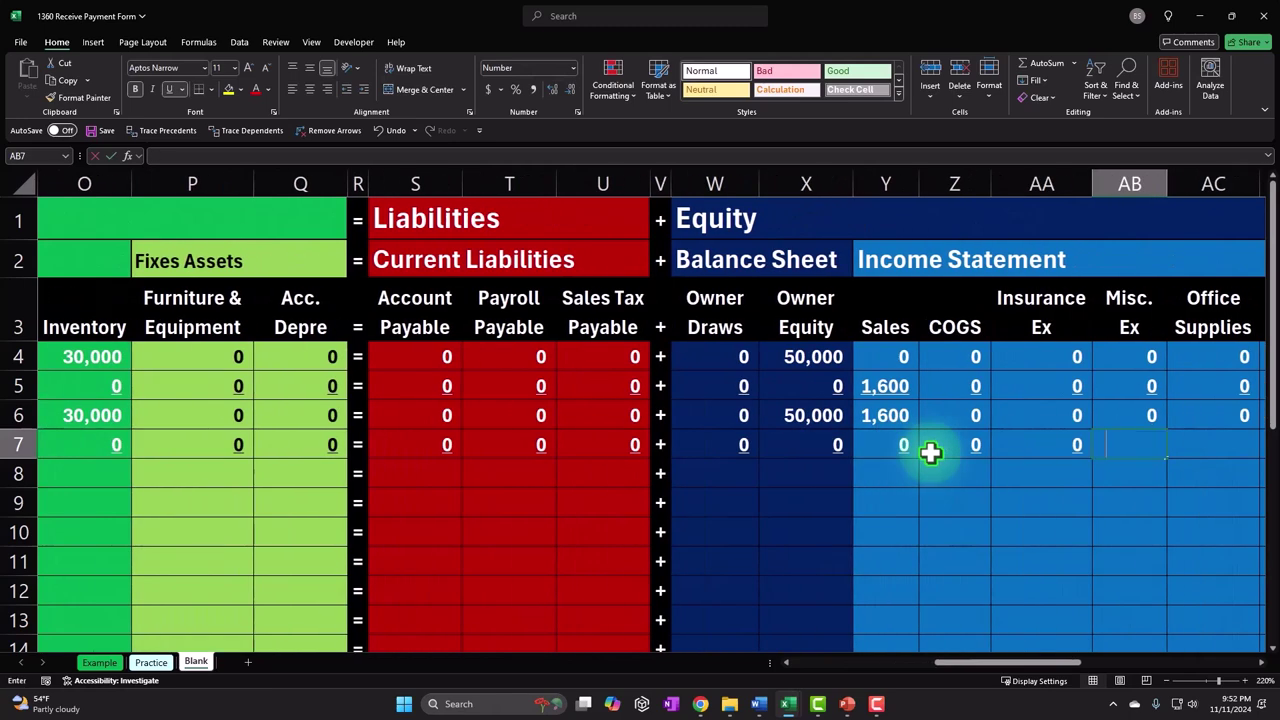
text(0)
key(Tab)
text(0)
key(Tab)
text(0)
key(Tab)
text(0)
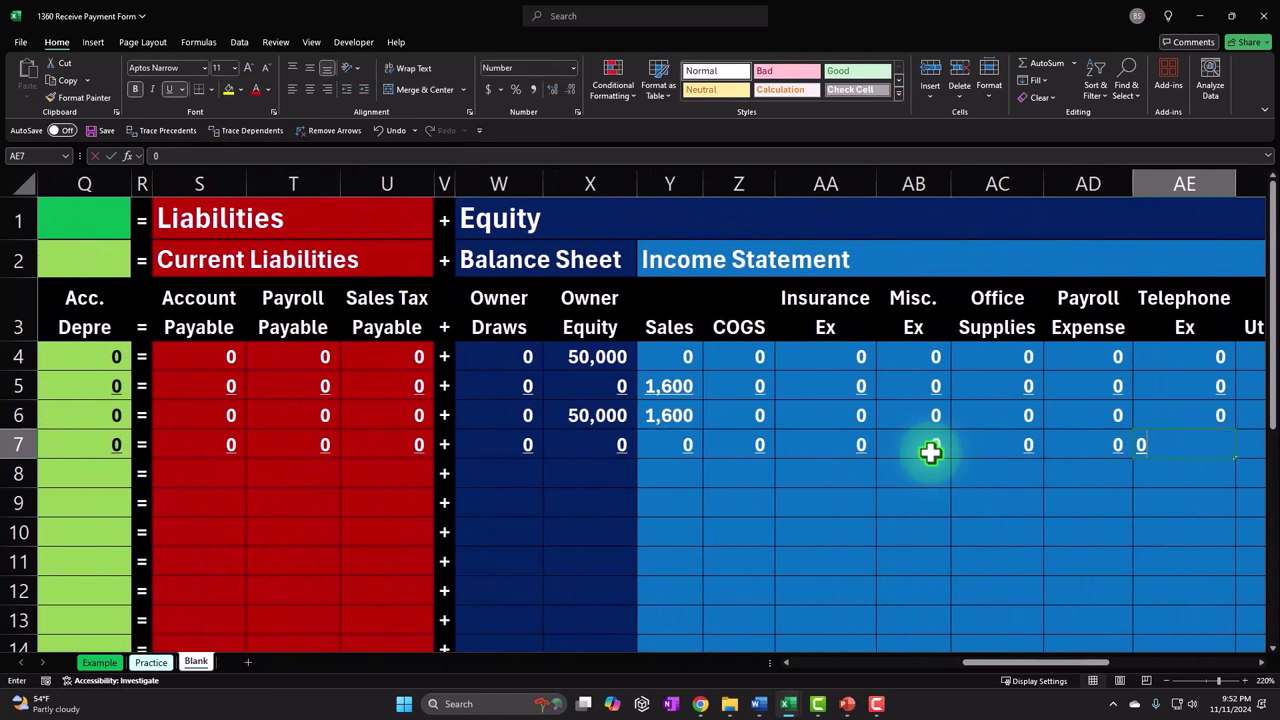
key(Tab)
text(0)
key(Tab)
key(Tab)
key(Tab)
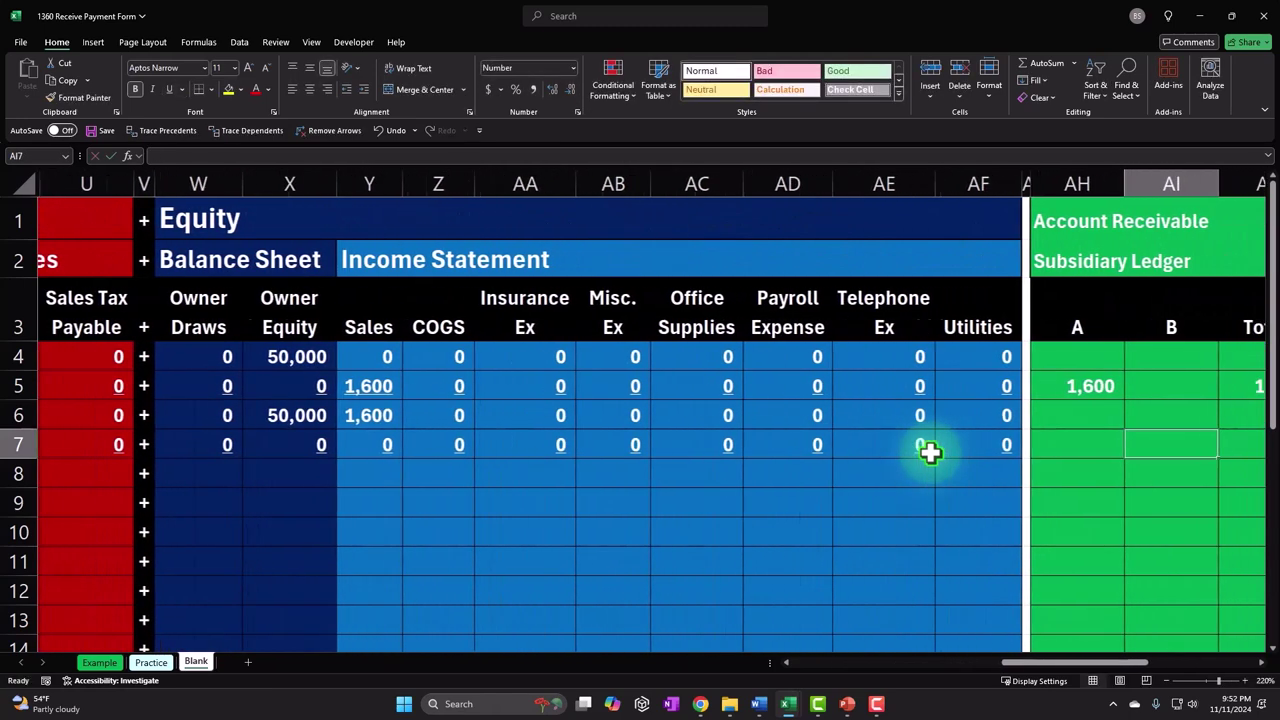
key(Tab)
key(Tab)
Post (1,600) to customer A in the receivable ledger with =-C7 in AH7
key(Left)
key(Left)
key(Left)
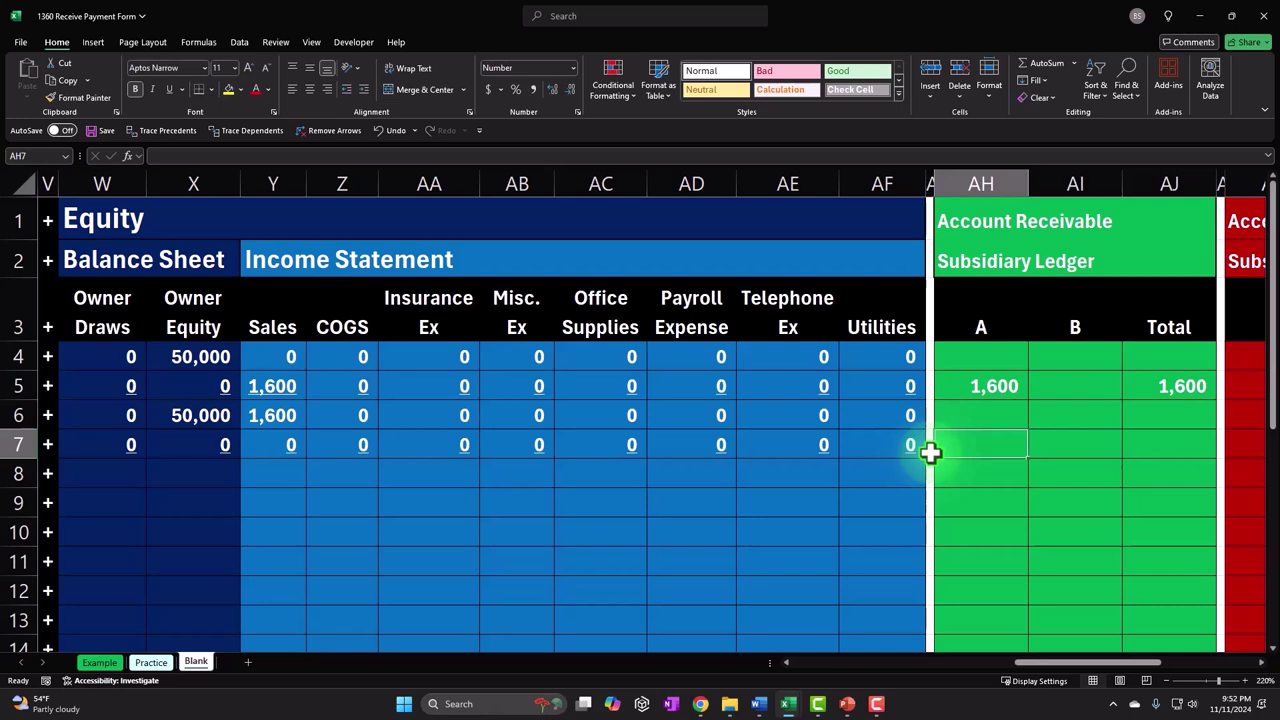
text(=)
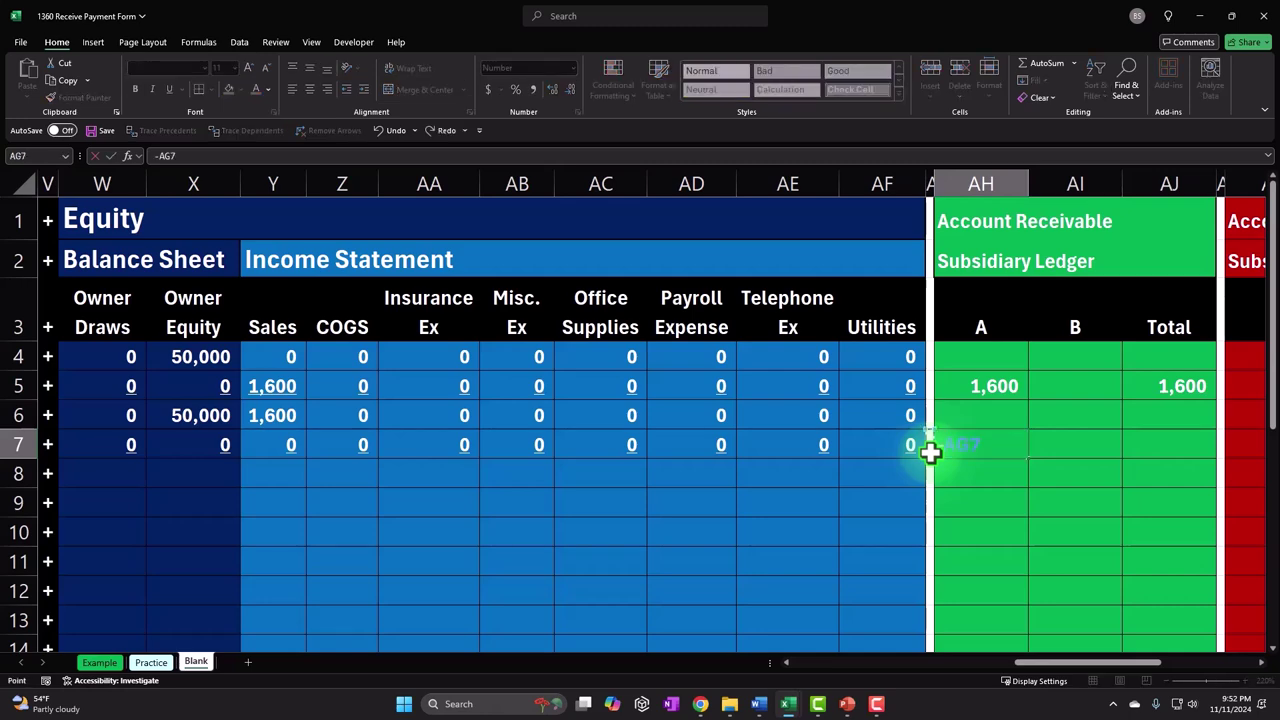
key(Left)
key(Left)
key(Left)
key(Left)
key(Left)
key(Left)
key(Left)
key(Left)
key(Left)
key(Right)
key(Right)
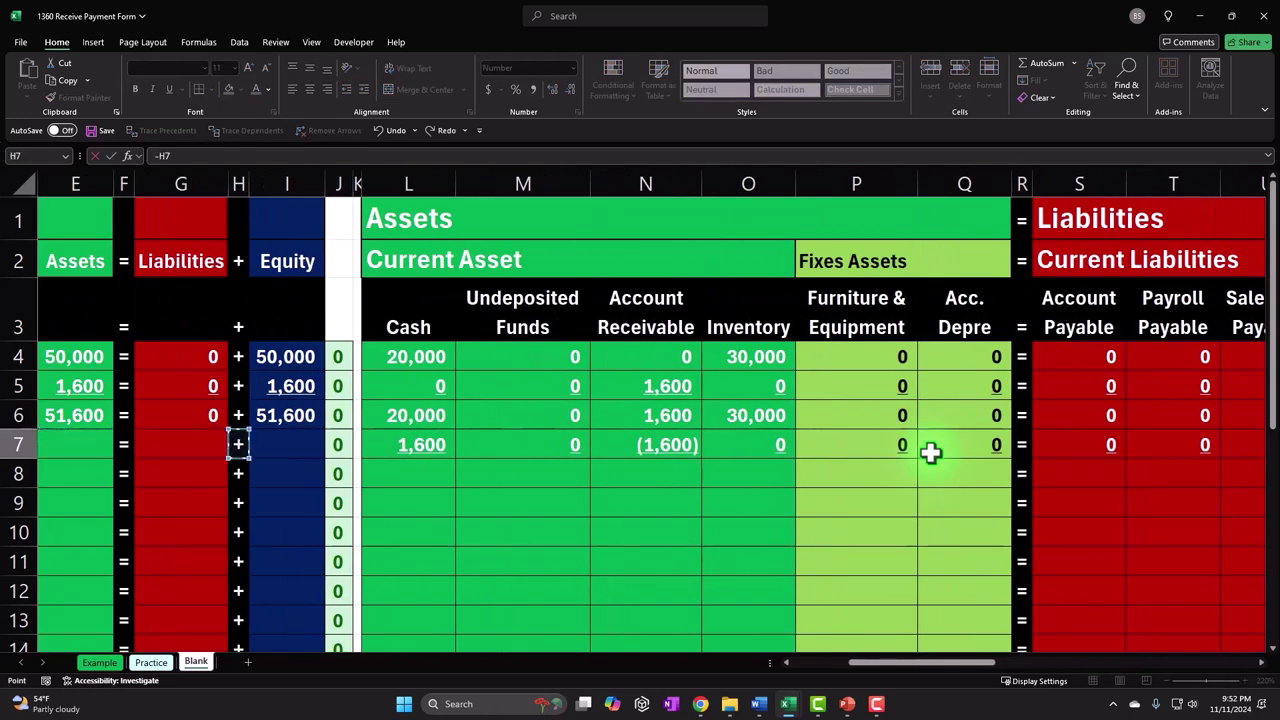
key(Left)
key(Left)
key(Left)
key(Left)
key(Left)
key(Right)
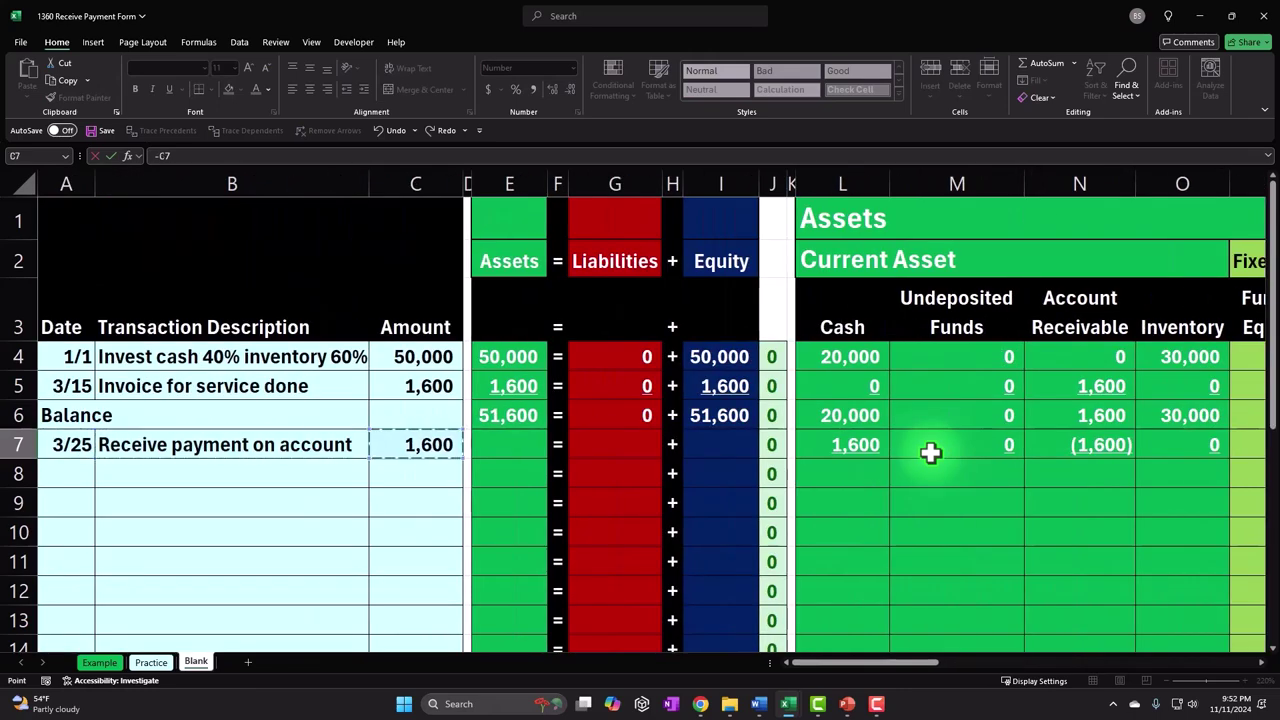
key(Return)
key(Right)
key(Right)
key(Right)
key(Right)
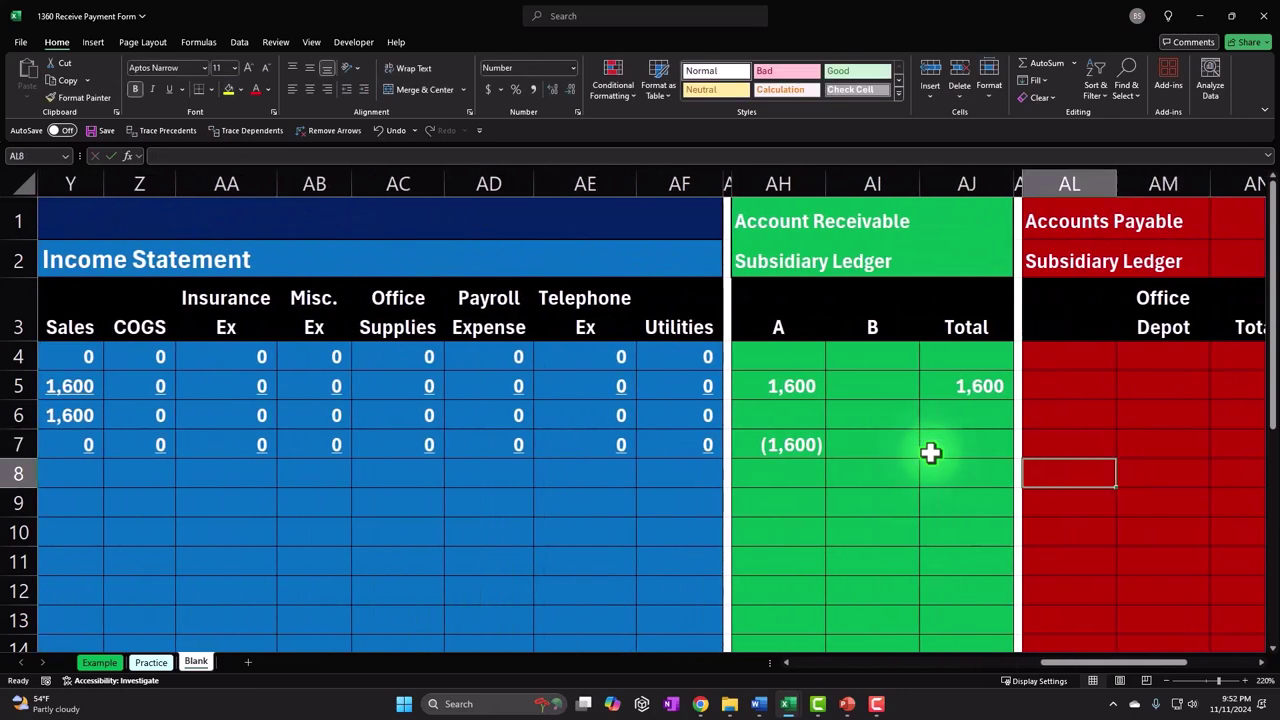
Enter =AJ5+SUM(AH7:AI7) in AJ7 so the ledger running total reads 0
click(930, 453)
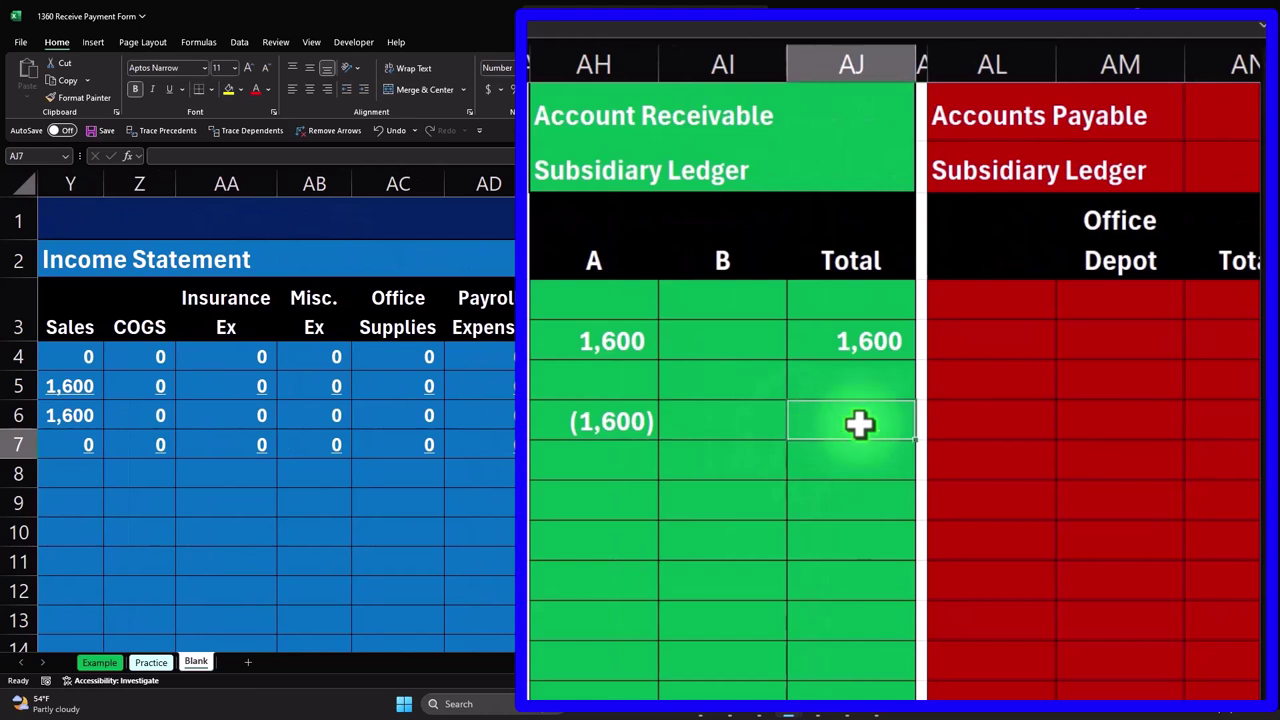
text(=)
key(Up)
key(Up)
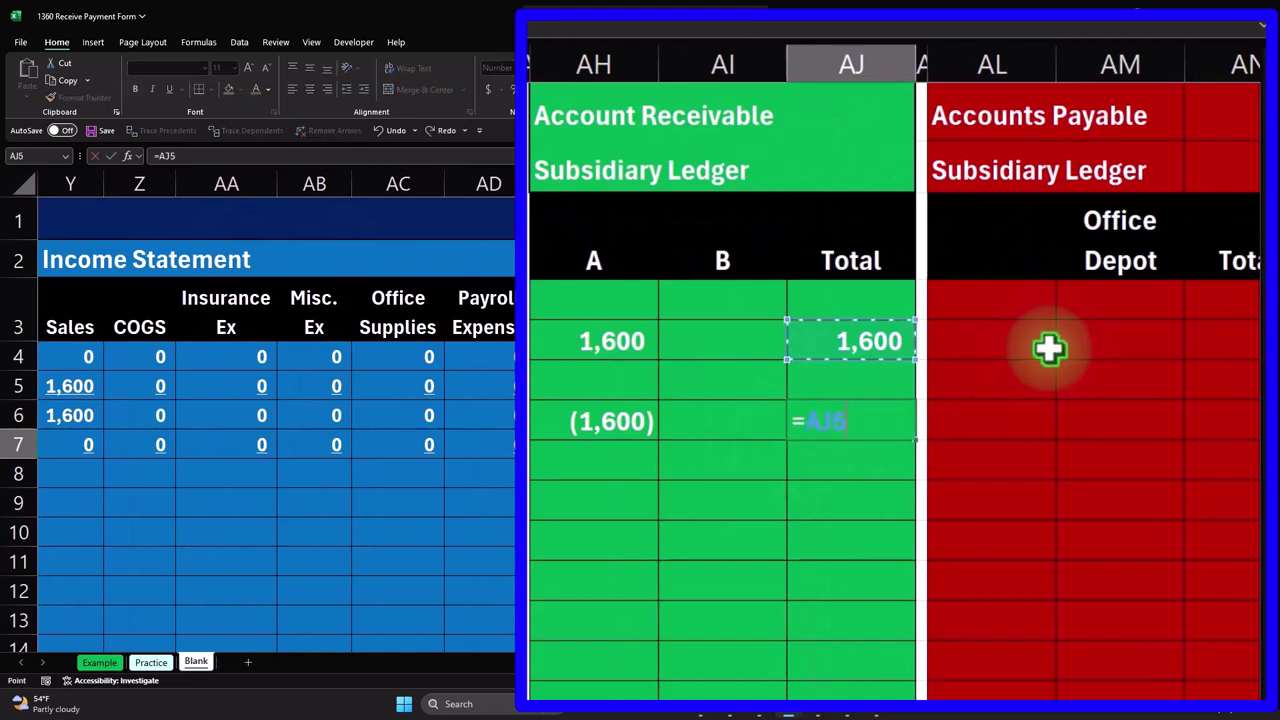
text(+)
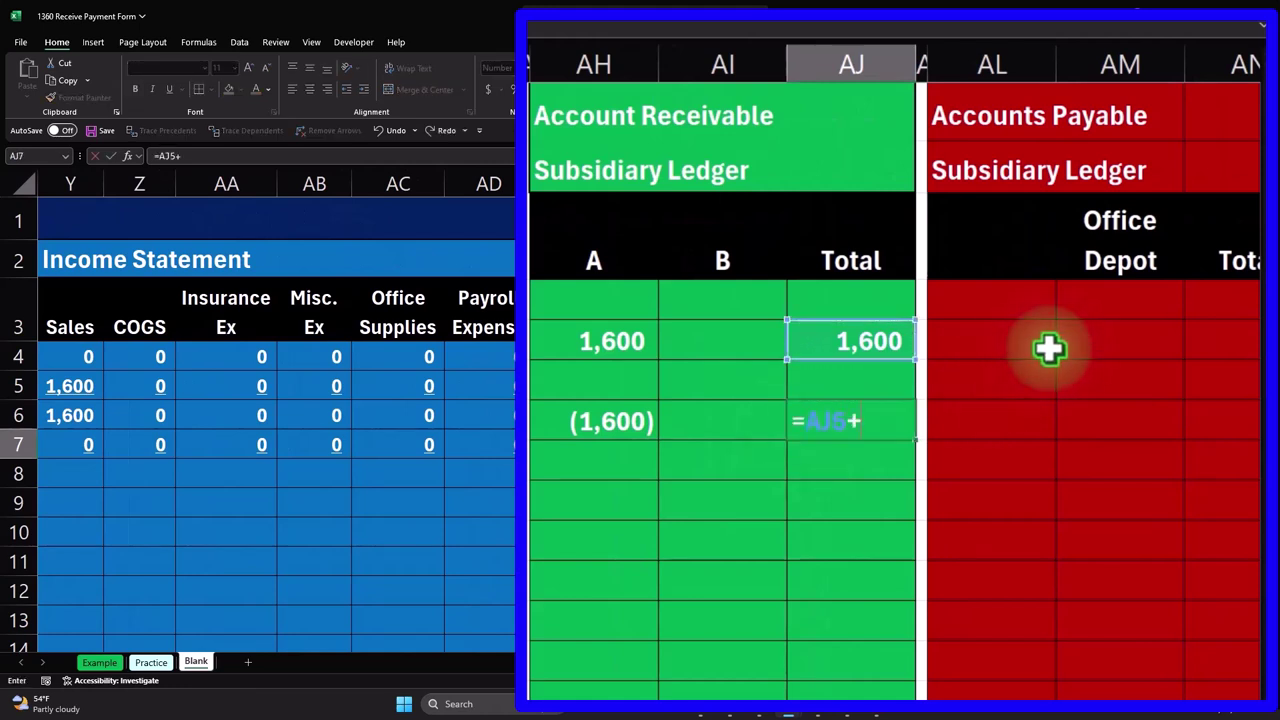
text(sum()
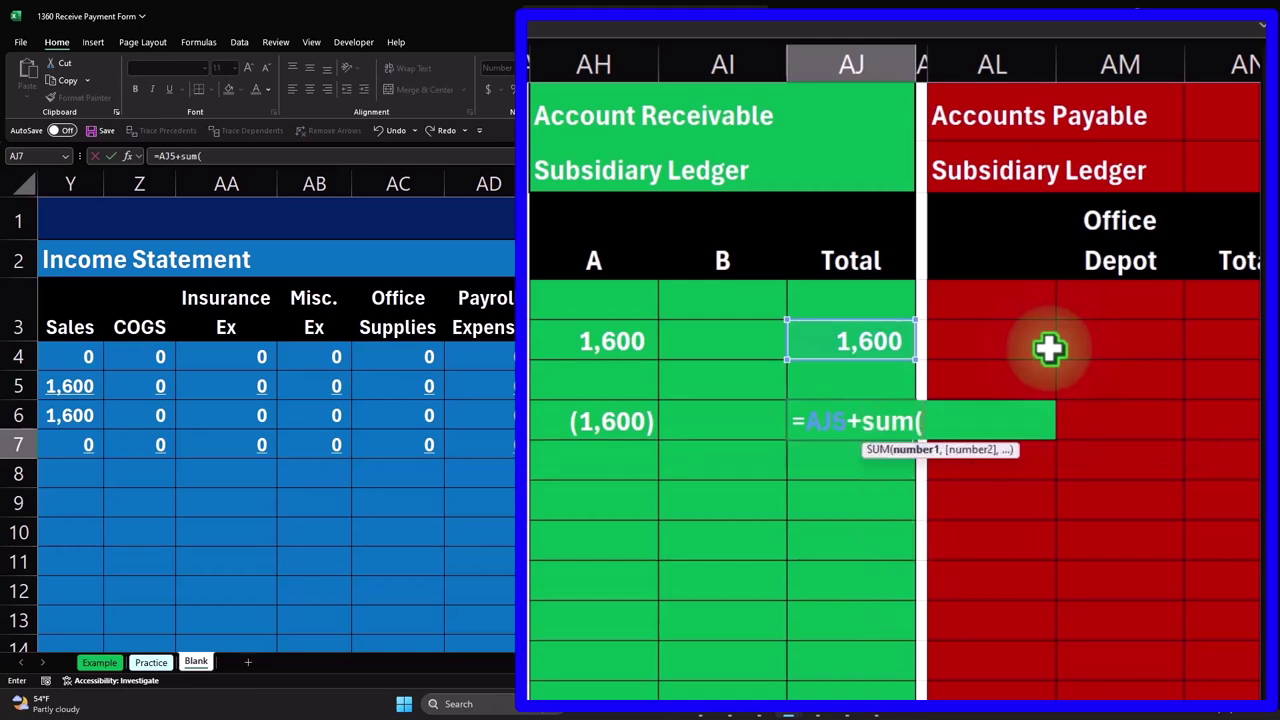
key(Left)
key(shift+Left)
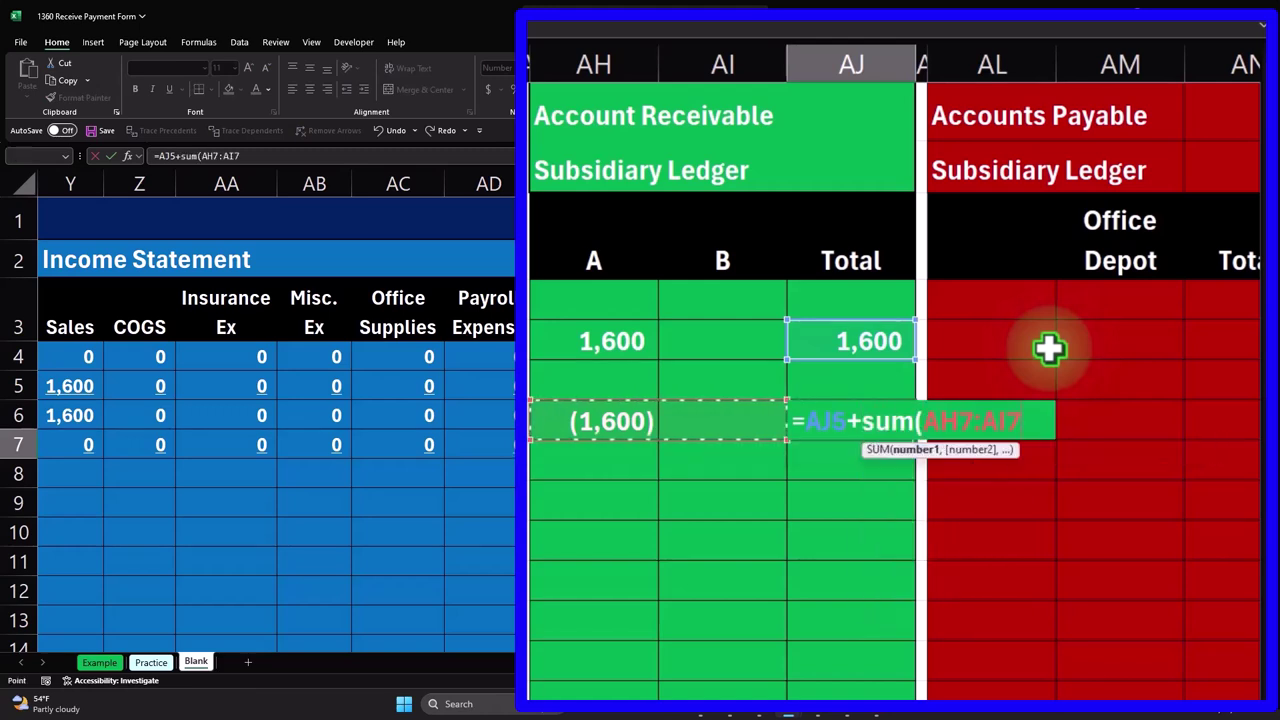
key(Return)
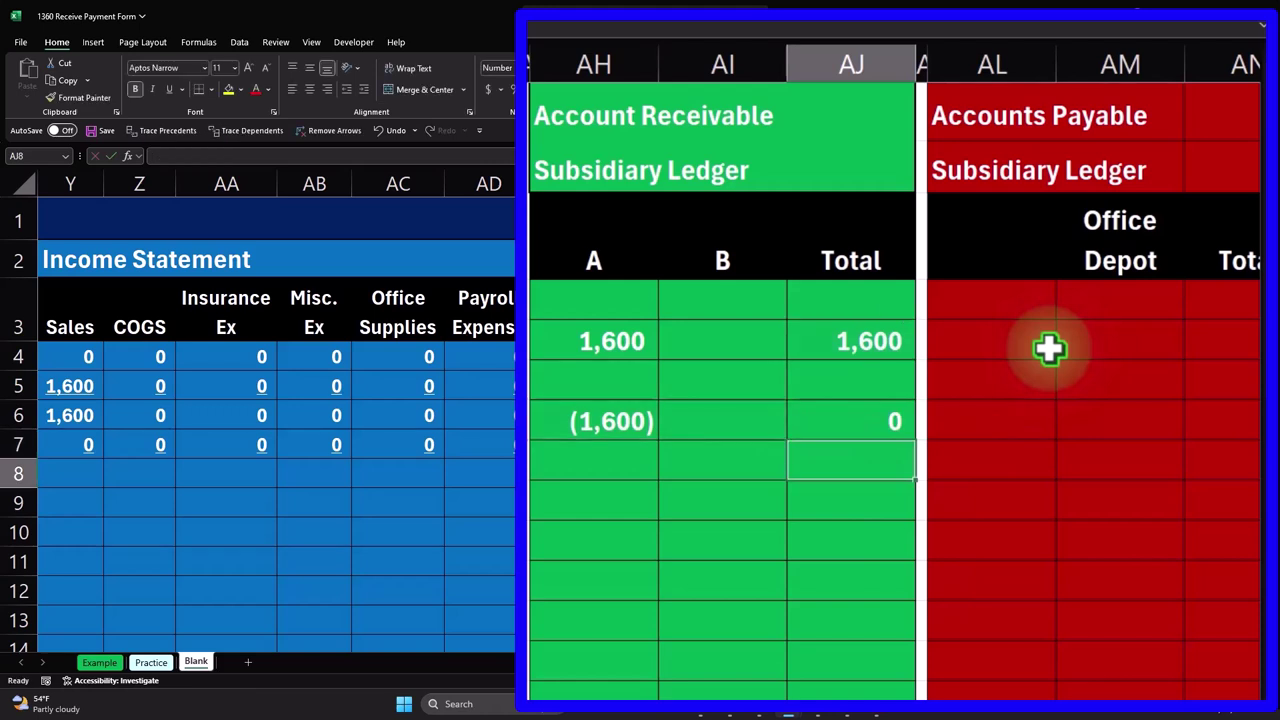
key(Up)
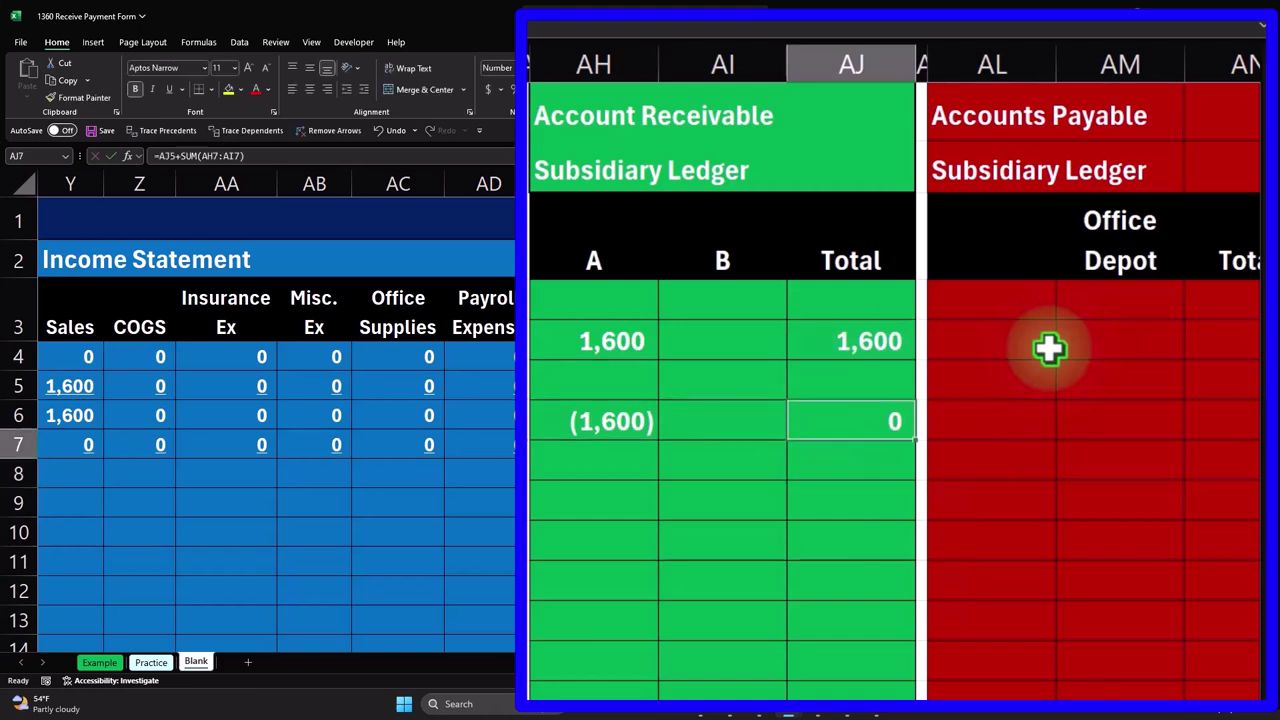
key(Left)
key(Left)
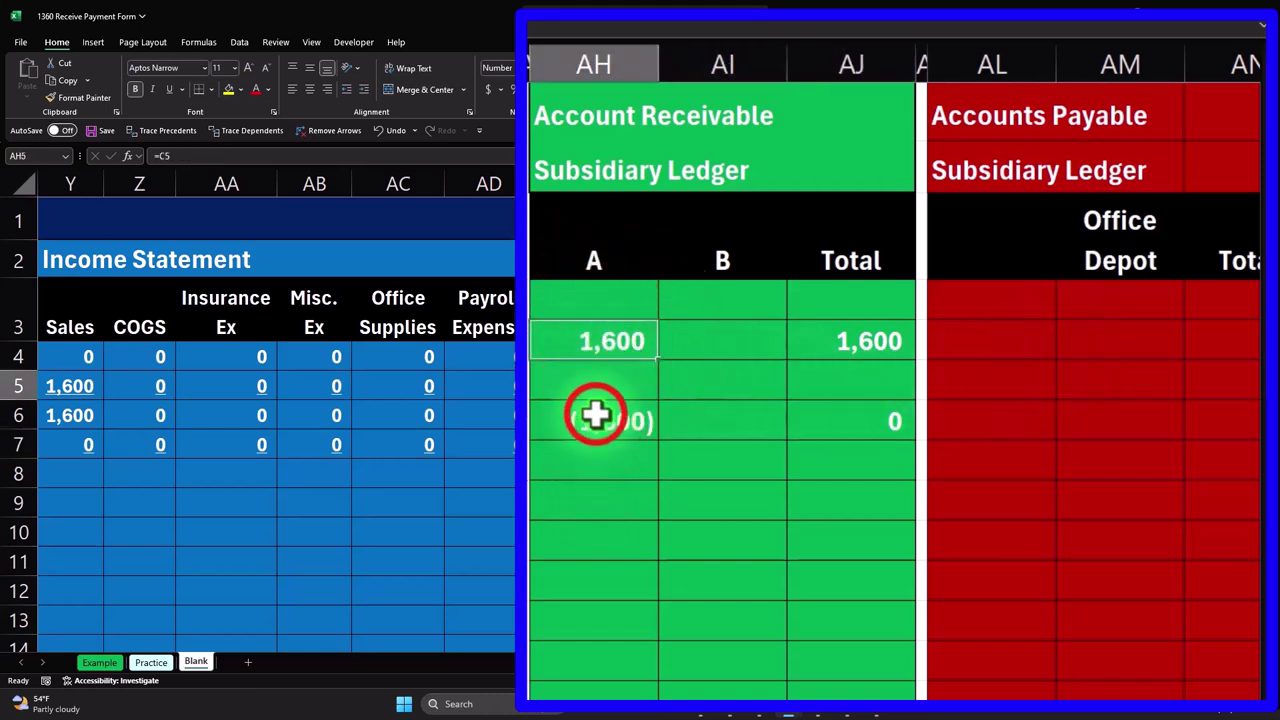
click(830, 423)
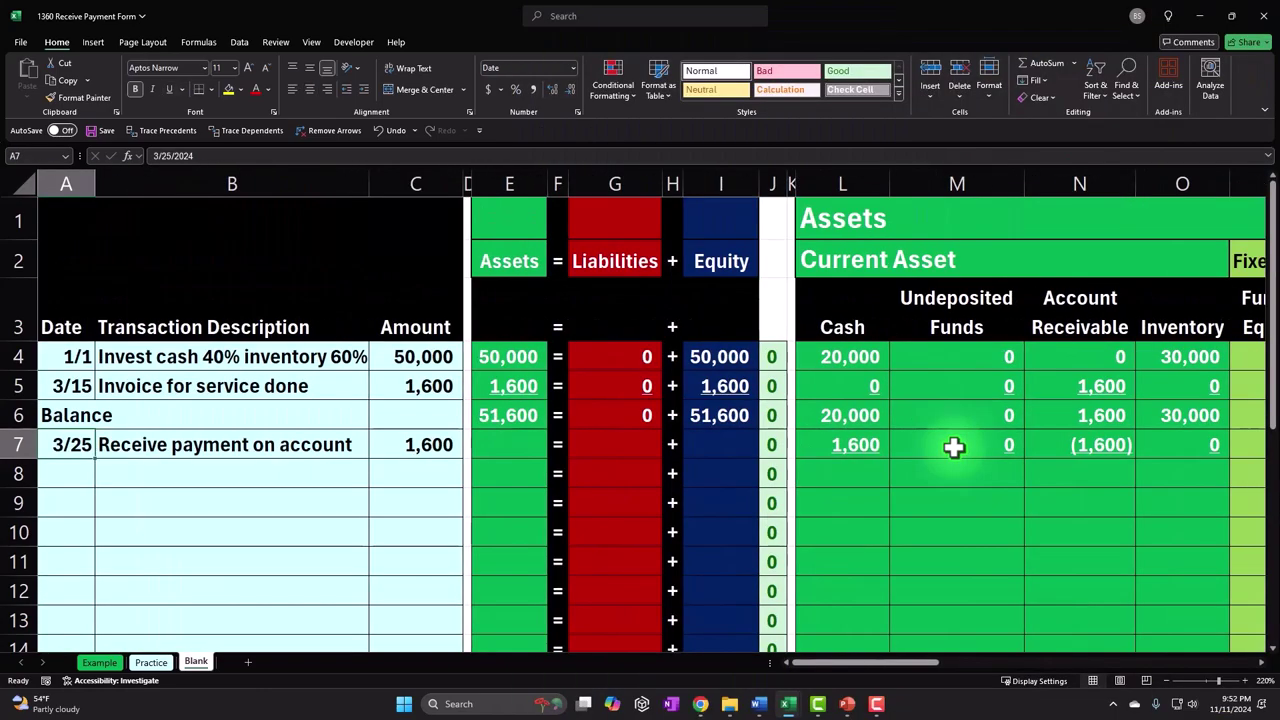
Label row 8 as Balance and sum the Cash column to 21,600
key(Return)
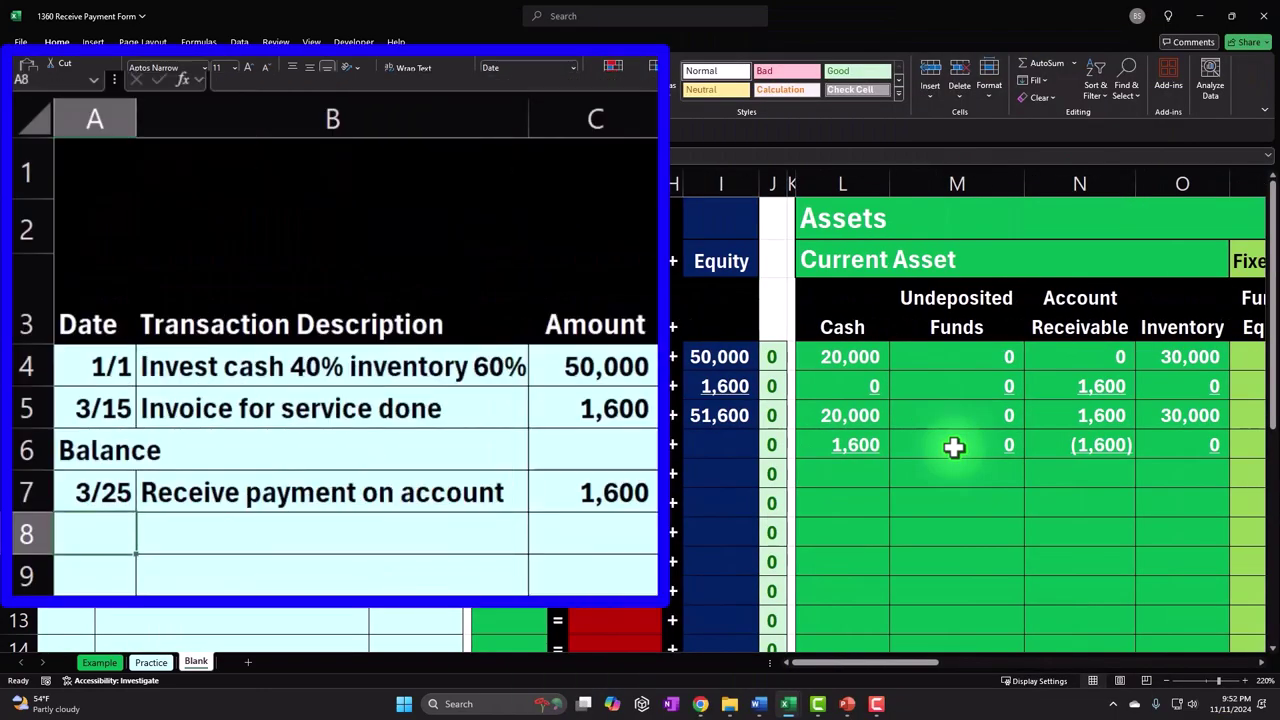
text(=)
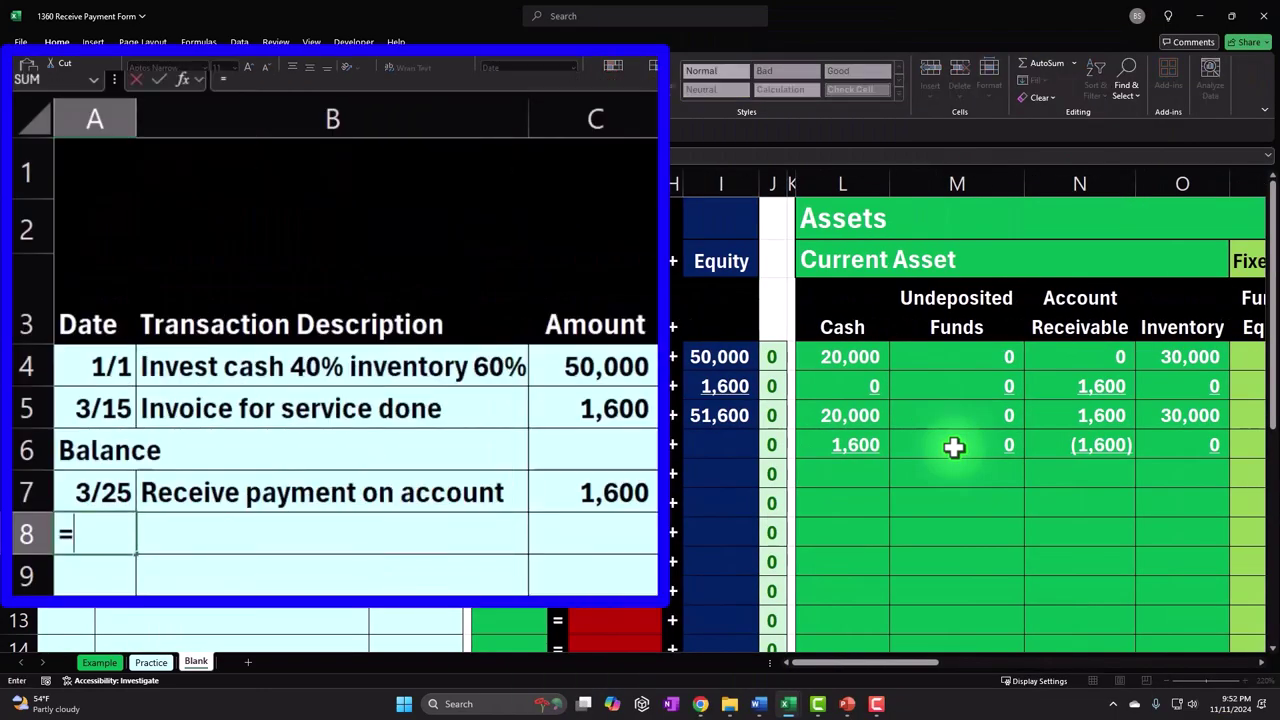
key(Up)
key(Up)
key(Return)
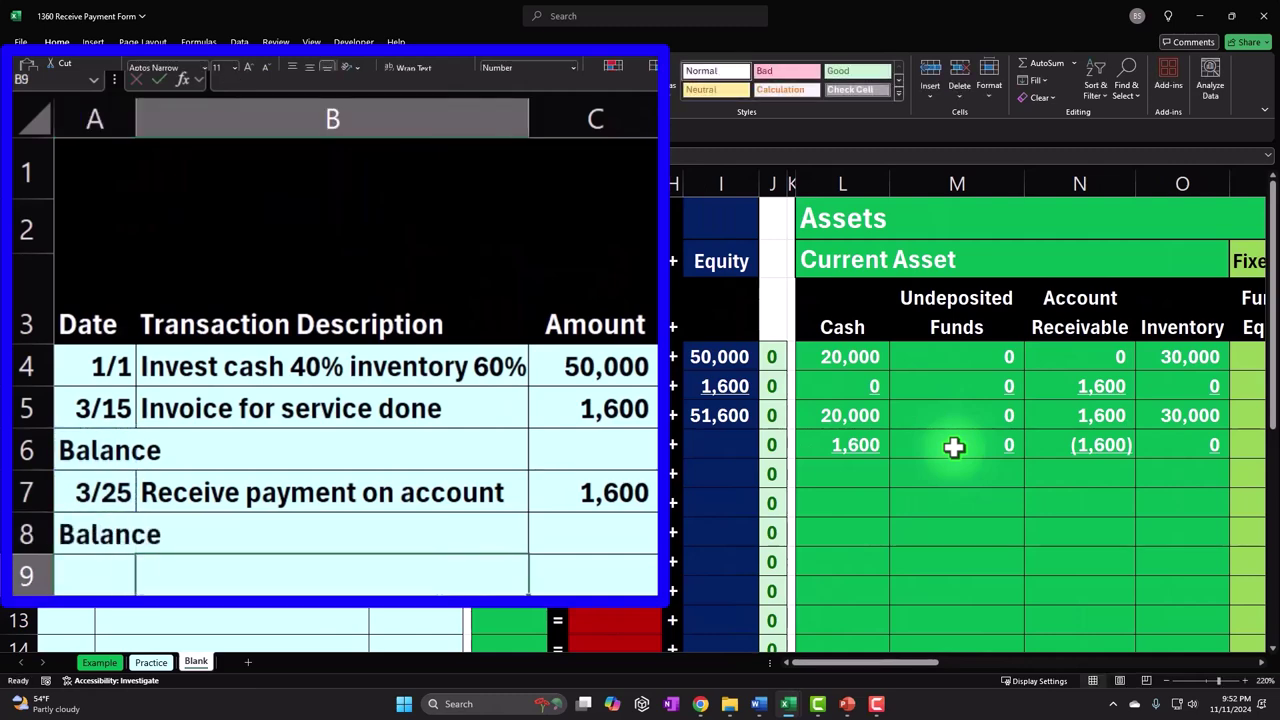
key(Right)
key(Right)
key(Right)
key(Right)
key(Right)
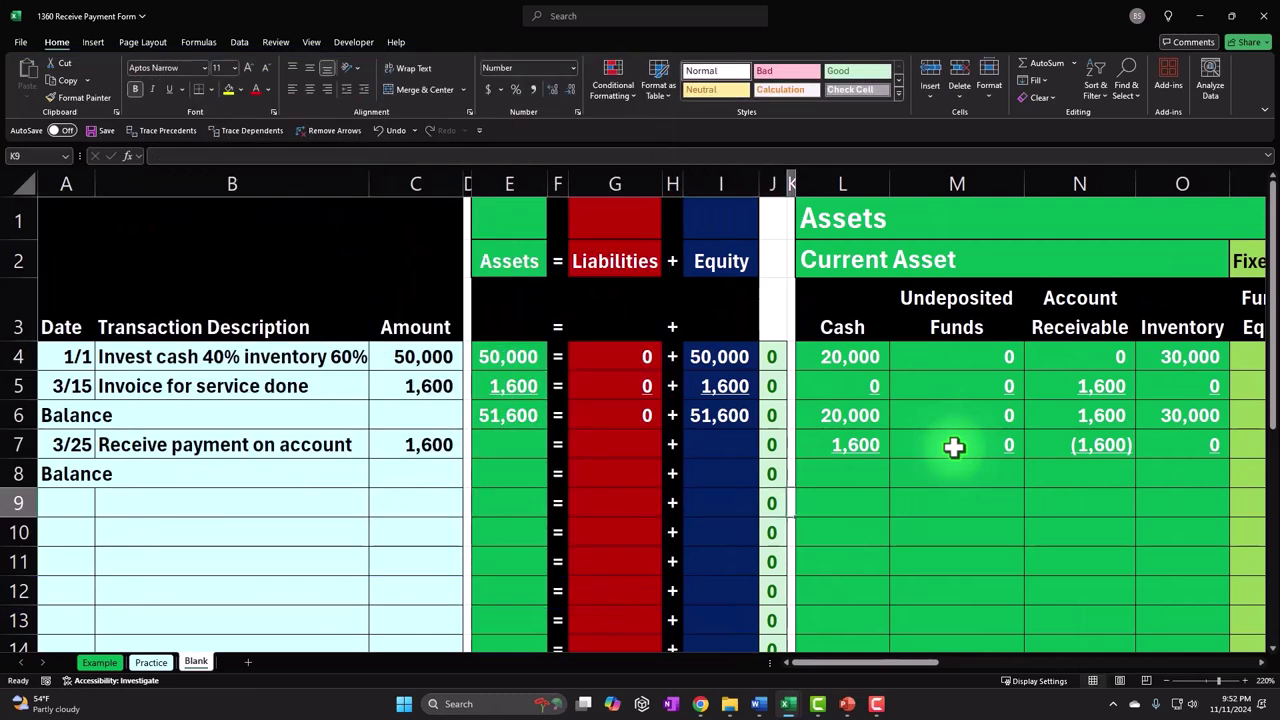
key(Right)
key(Up)
text(=sum()
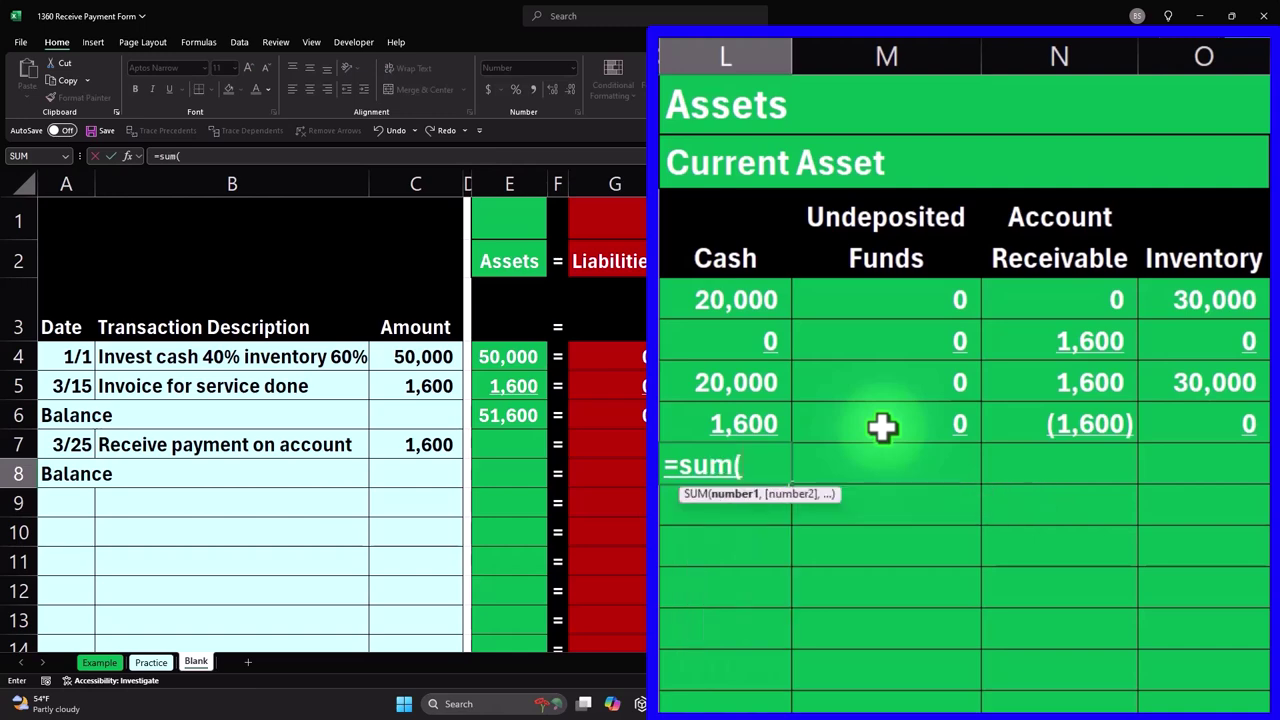
key(Up)
key(shift+Up)
key(Return)
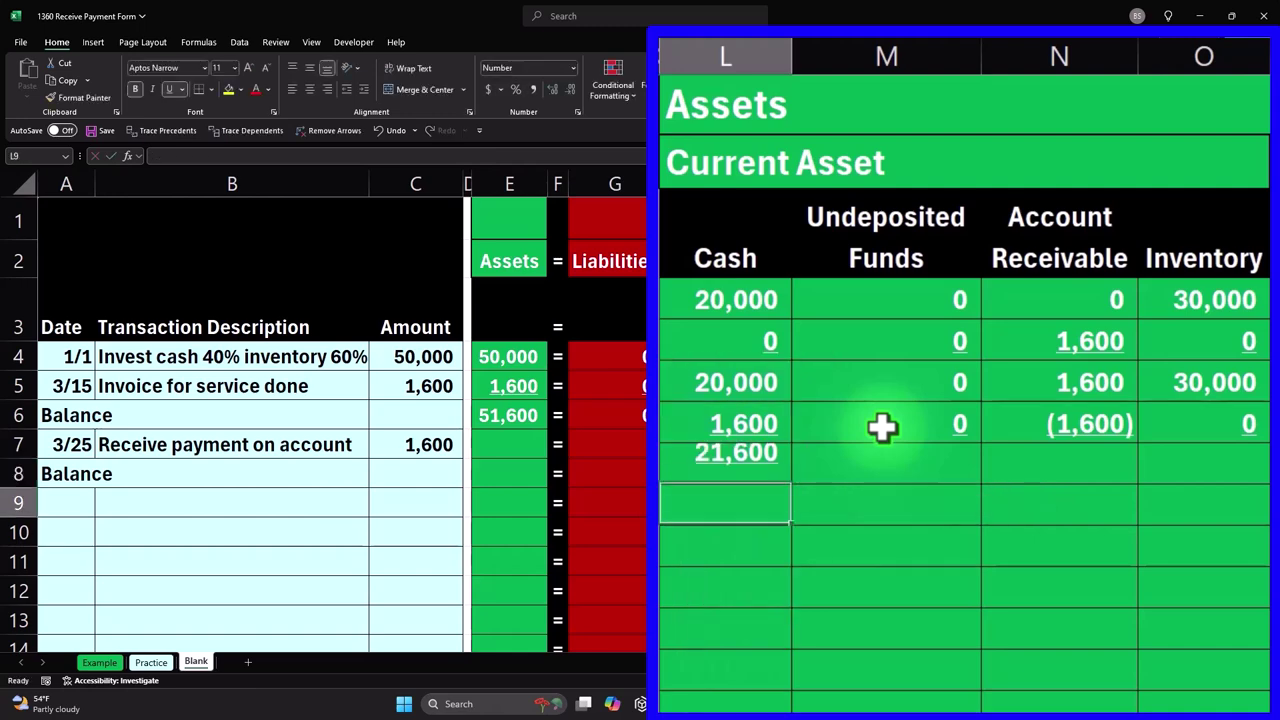
Copy the Cash balance formula across the other asset columns of row 8
click(722, 478)
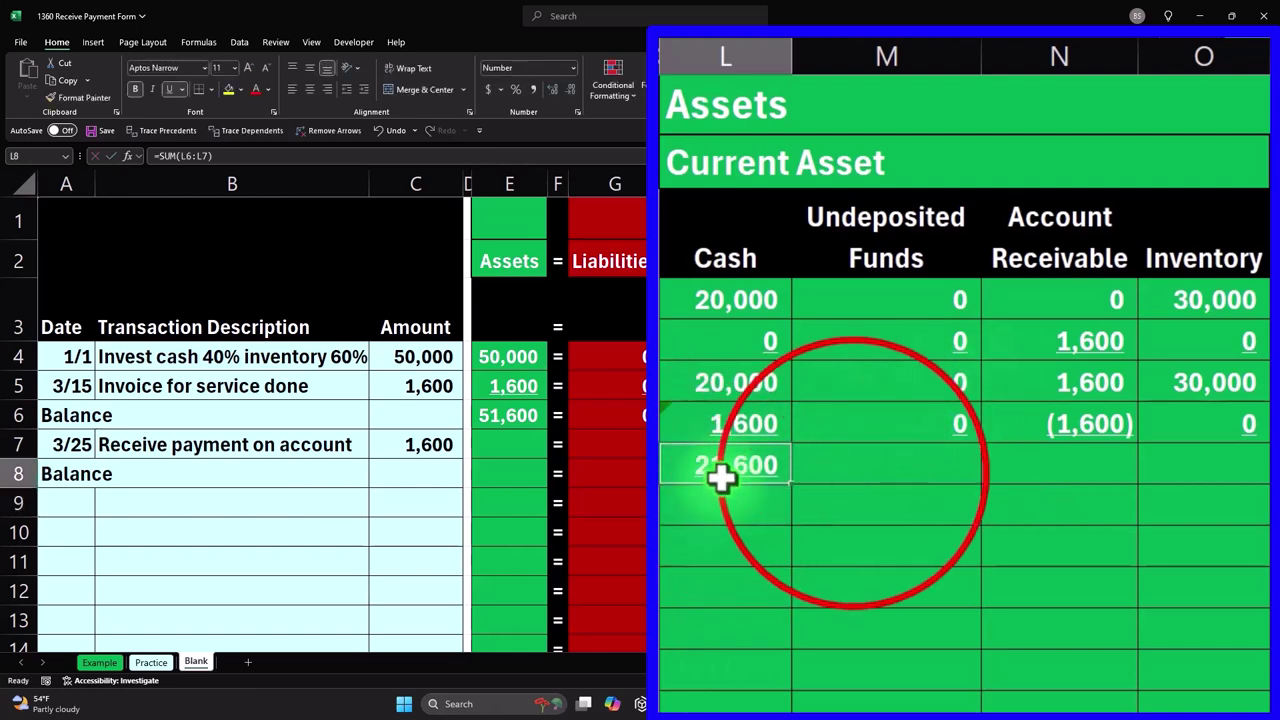
key(ctrl+c)
mouse_move(930, 474)
mouse_down()
mouse_move(1183, 463)
mouse_move(1057, 480)
mouse_up()
right_click(1057, 480)
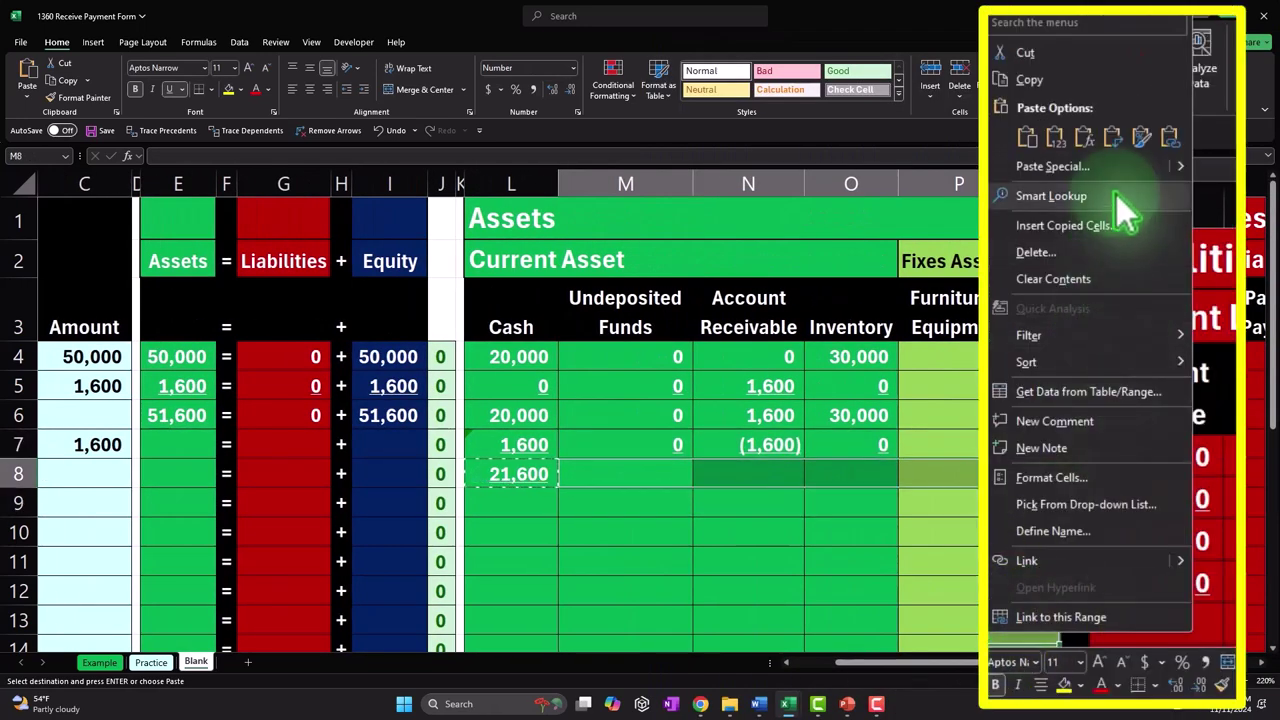
click(1113, 137)
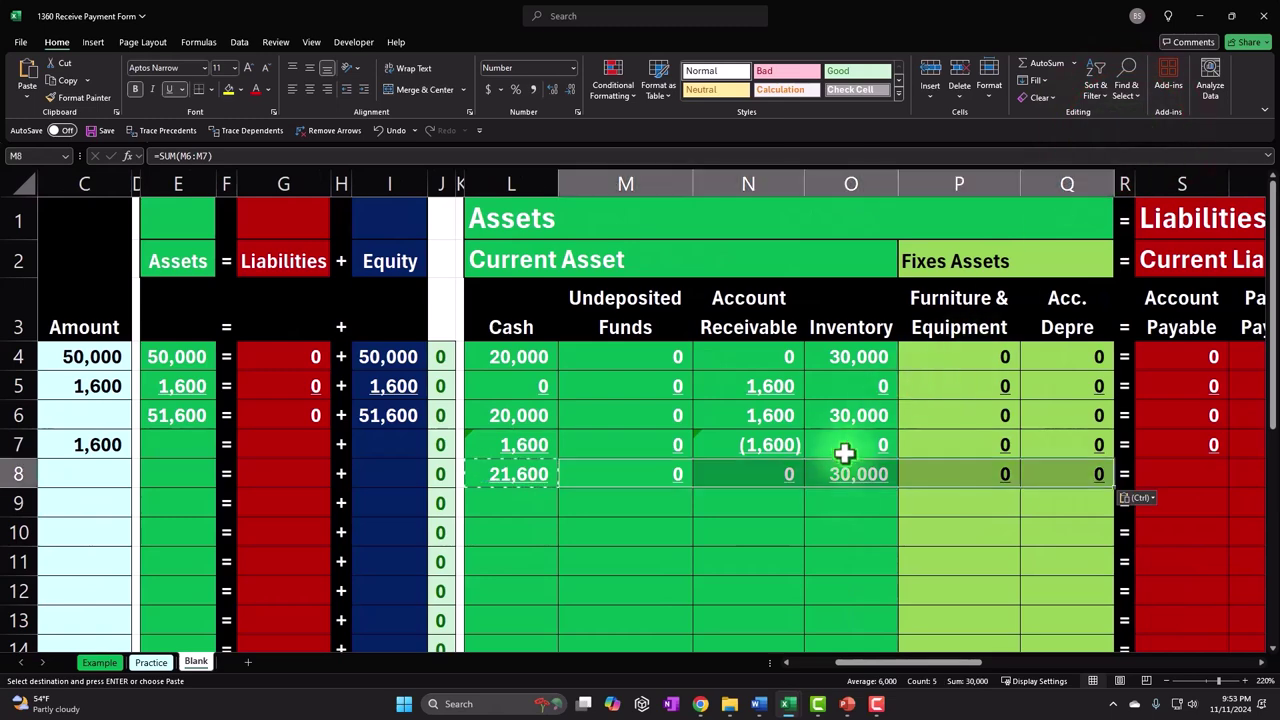
click(850, 532)
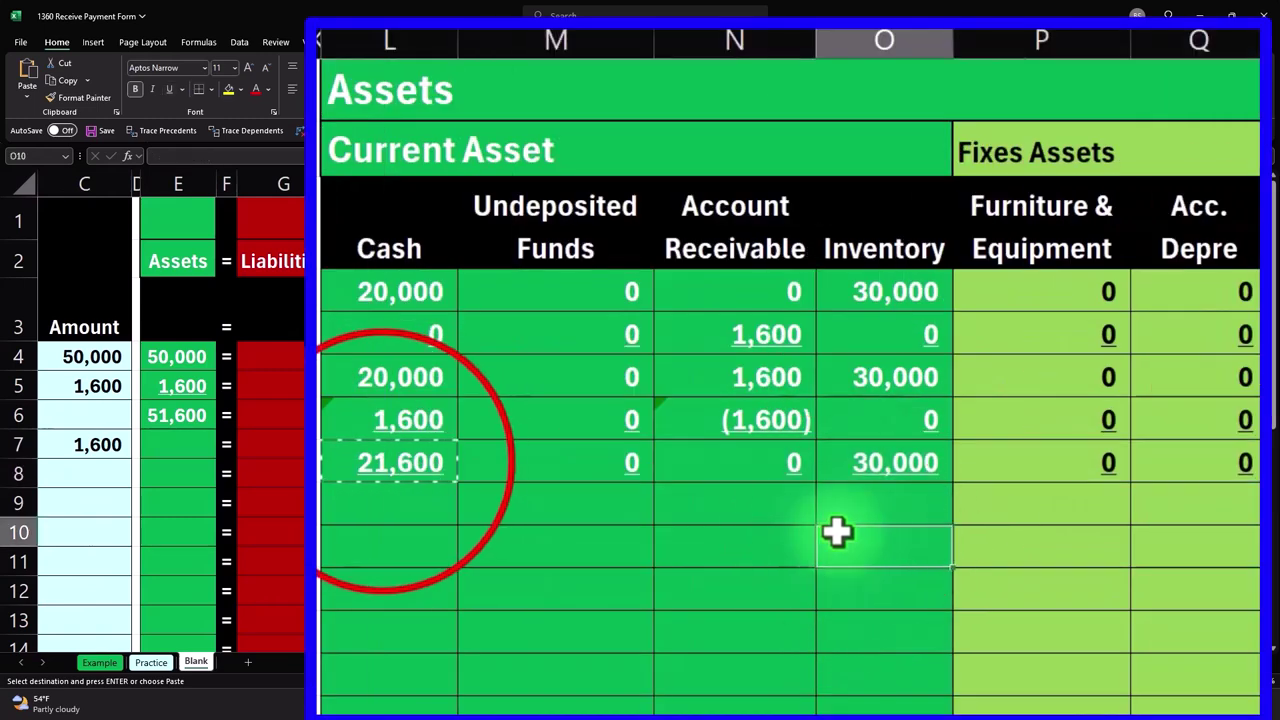
Remove the underline from the row 8 asset totals and copy the L8 formula
drag(443, 472, 1170, 456)
click(160, 62)
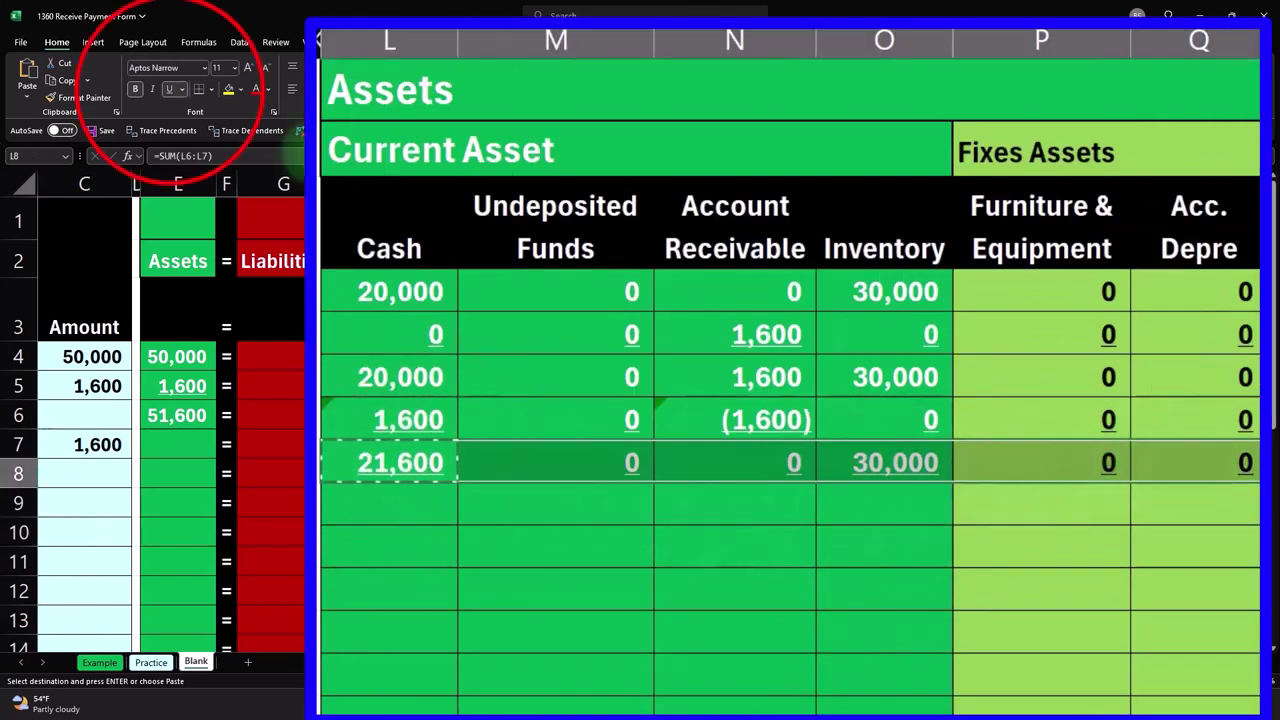
click(694, 492)
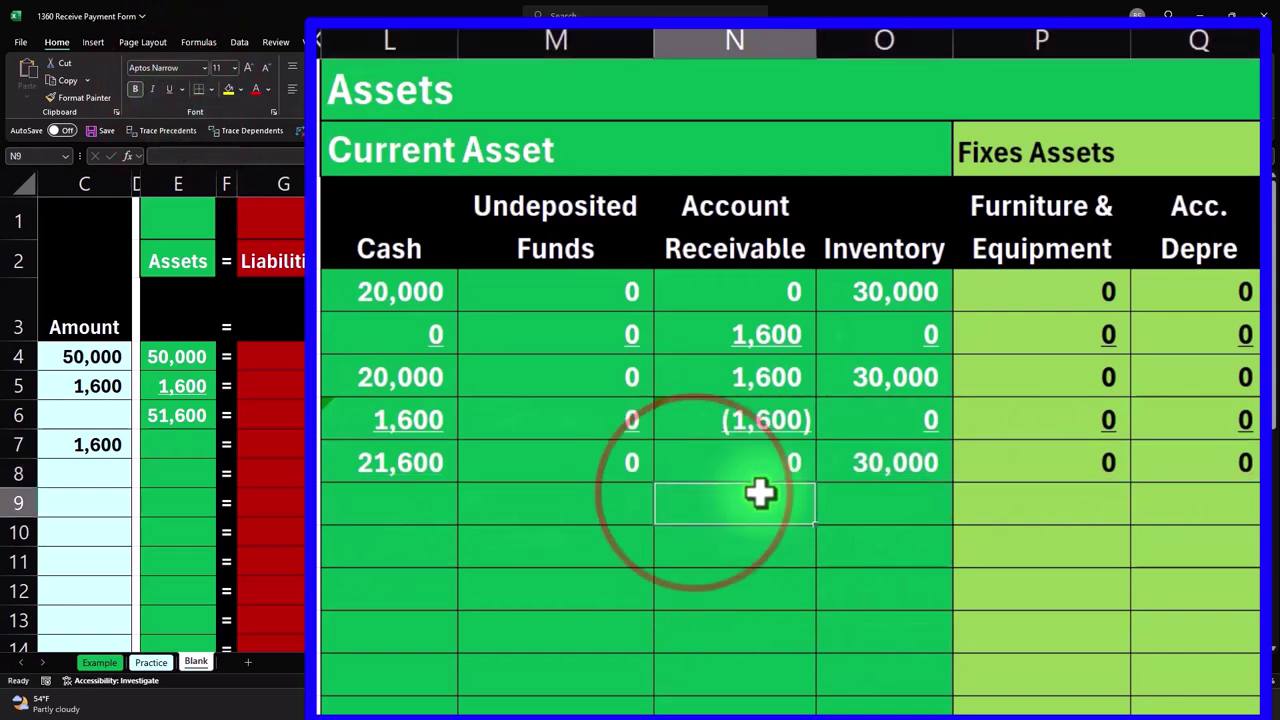
click(766, 455)
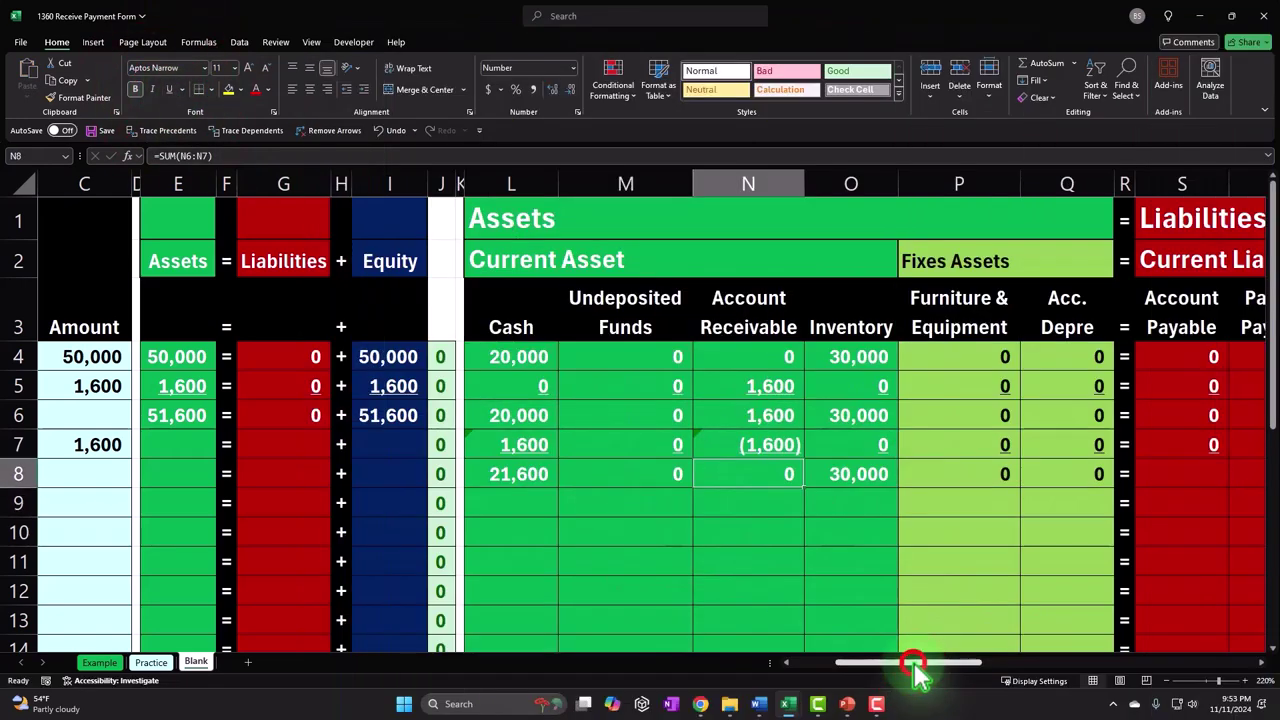
drag(908, 662, 950, 662)
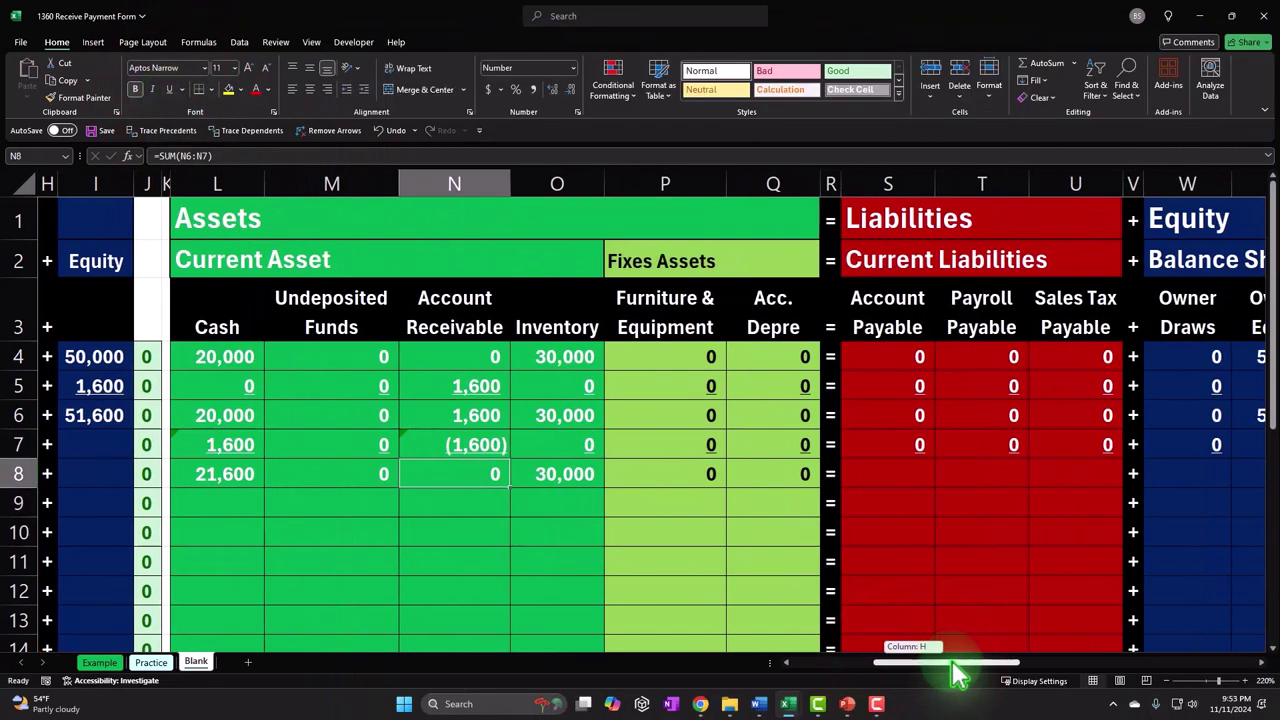
click(220, 474)
key(ctrl+c)
Paste the sum formula into the liability and equity cells of row 8, without underline
click(933, 471)
right_click(1023, 466)
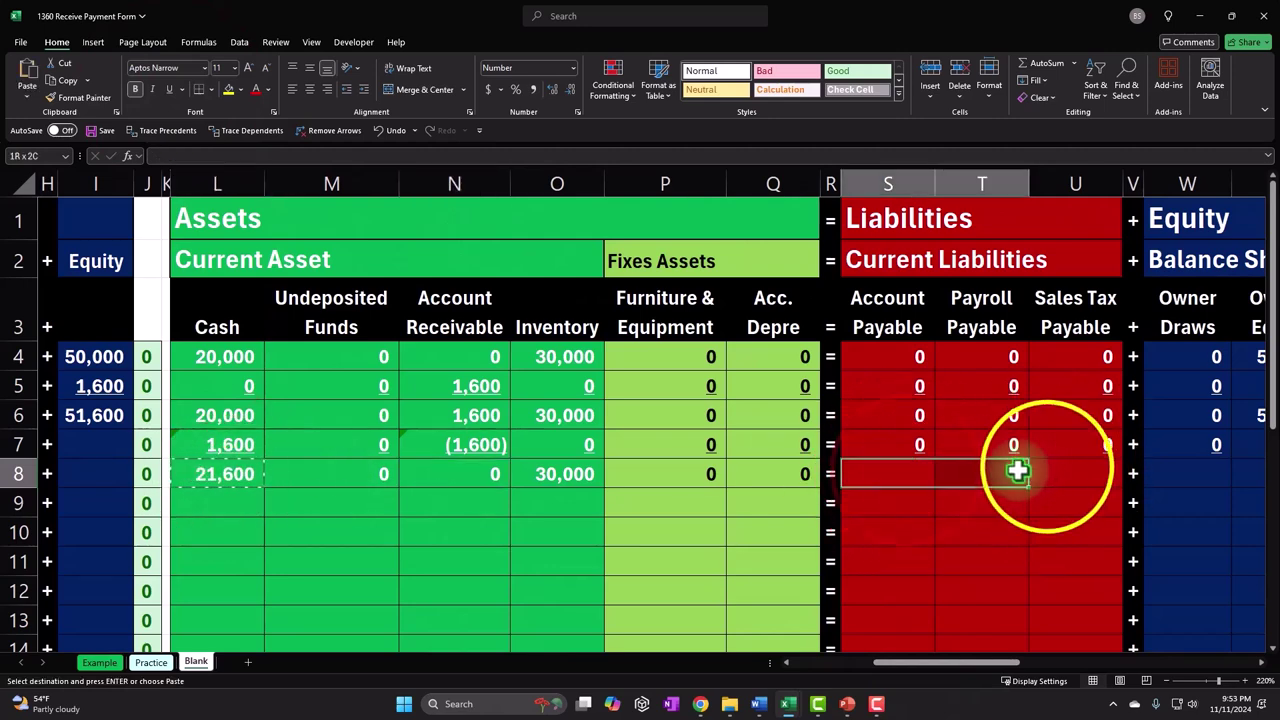
click(1073, 143)
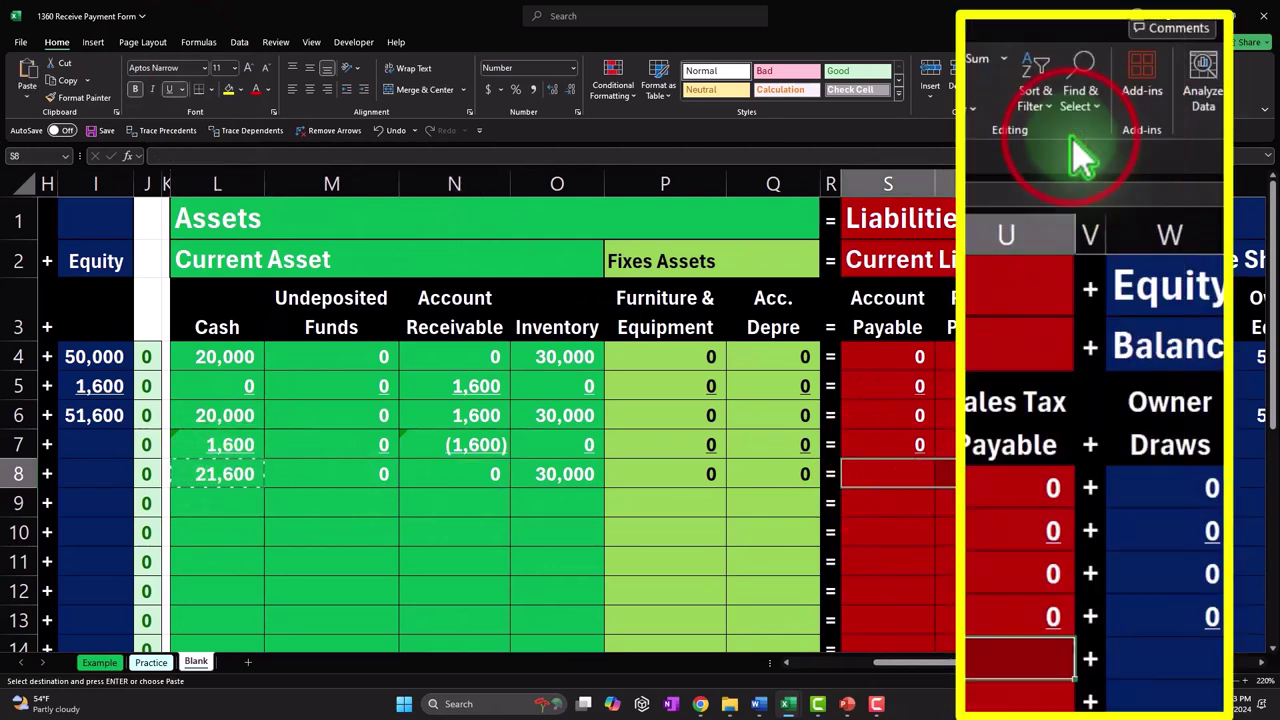
click(920, 478)
key(ctrl+c)
drag(1190, 474, 1205, 470)
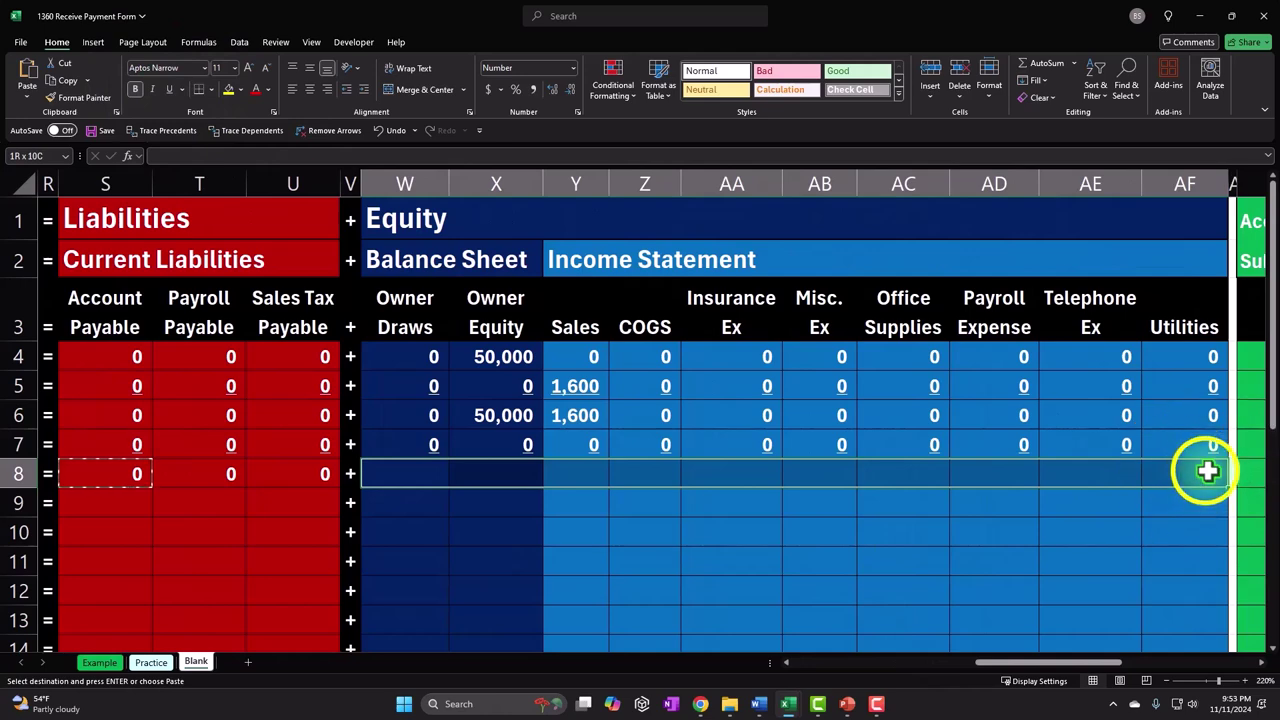
right_click(1210, 470)
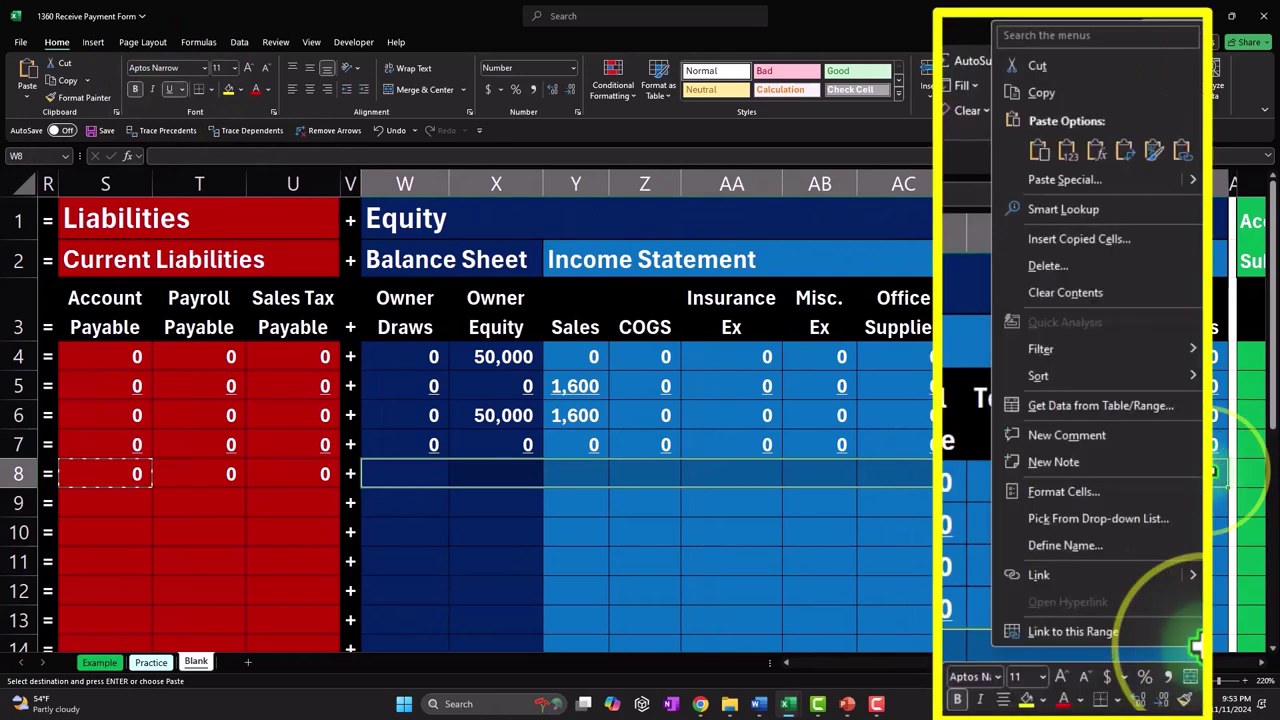
click(1096, 150)
click(362, 187)
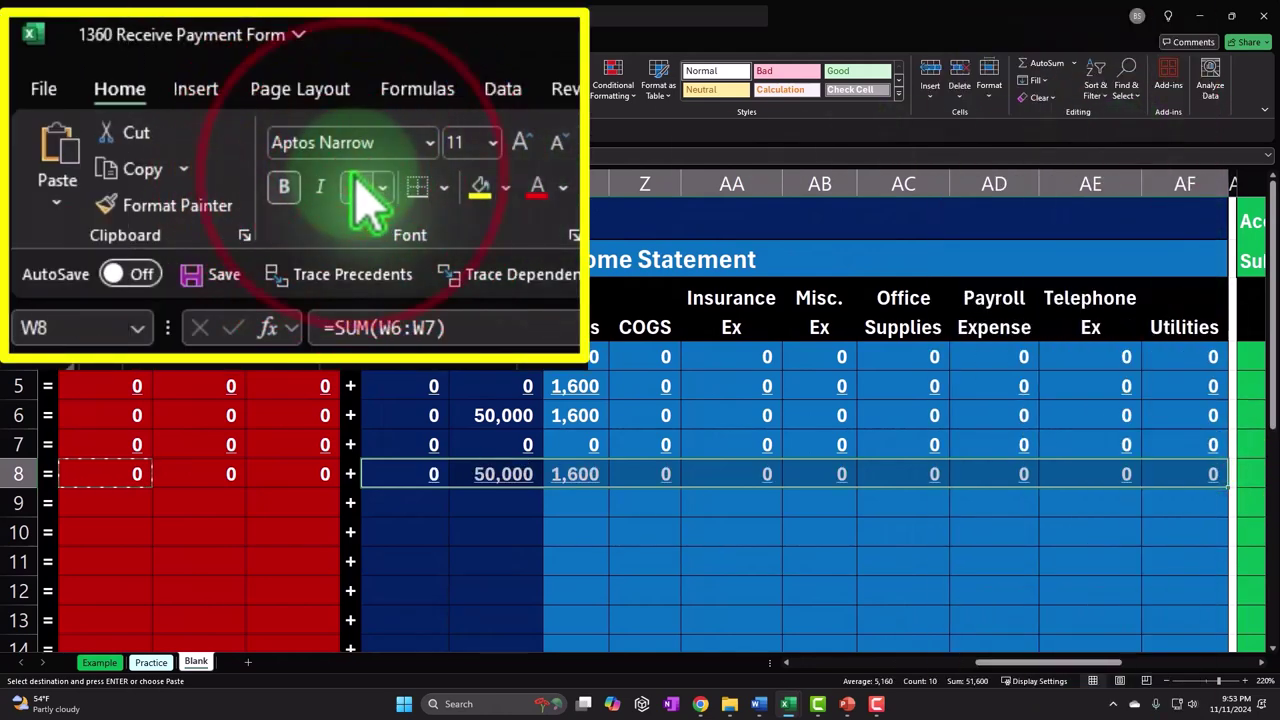
click(690, 561)
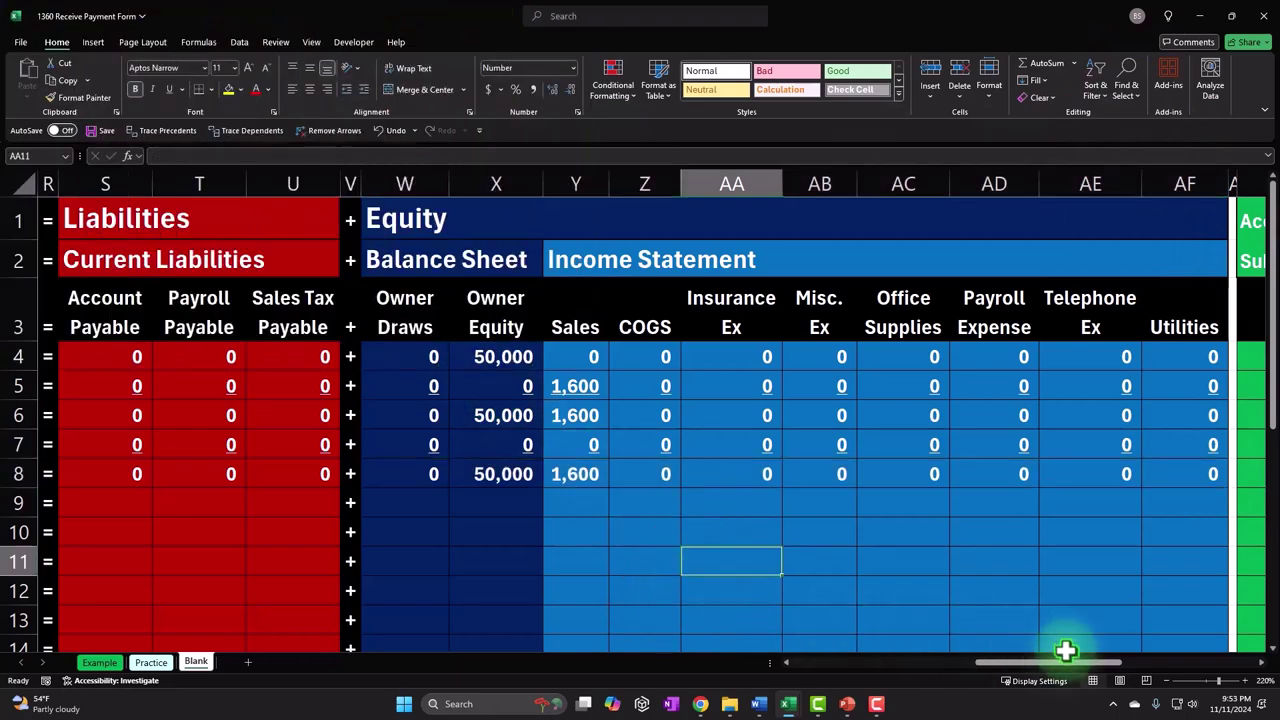
drag(1068, 663, 767, 675)
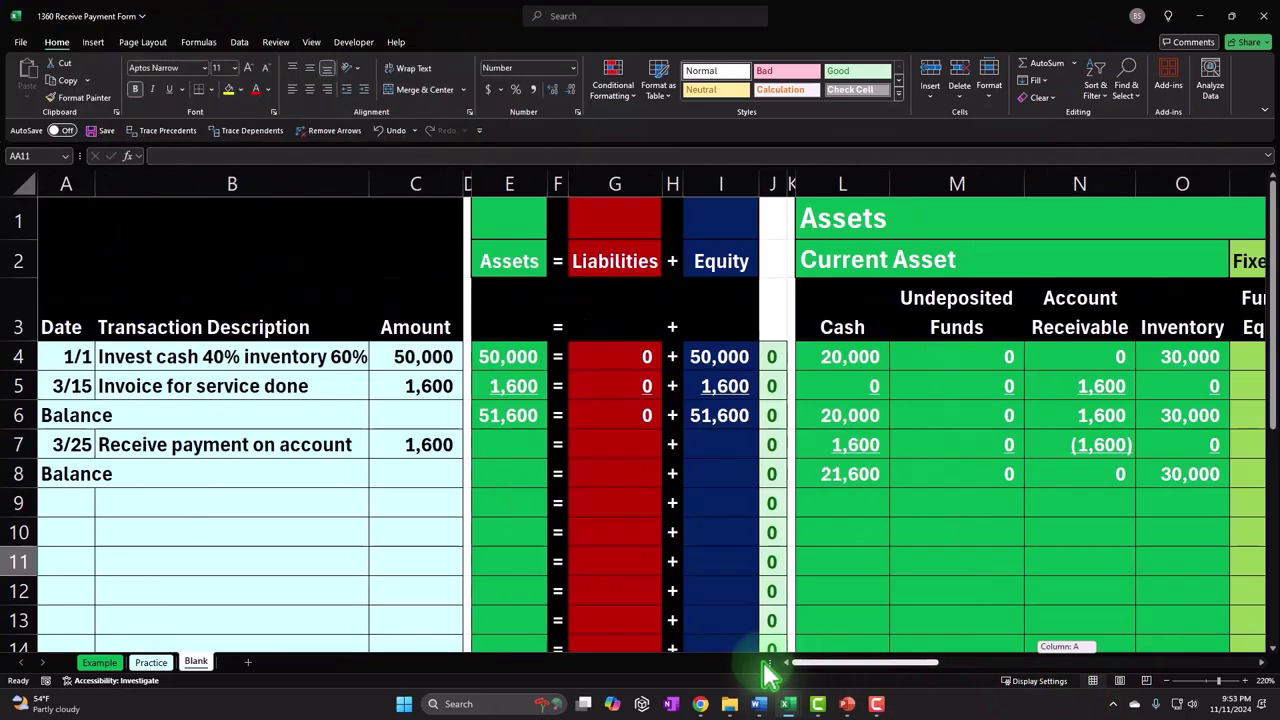
Fill the Assets, Liabilities and Equity totals in E6, G6, I6 down to row 8
click(505, 412)
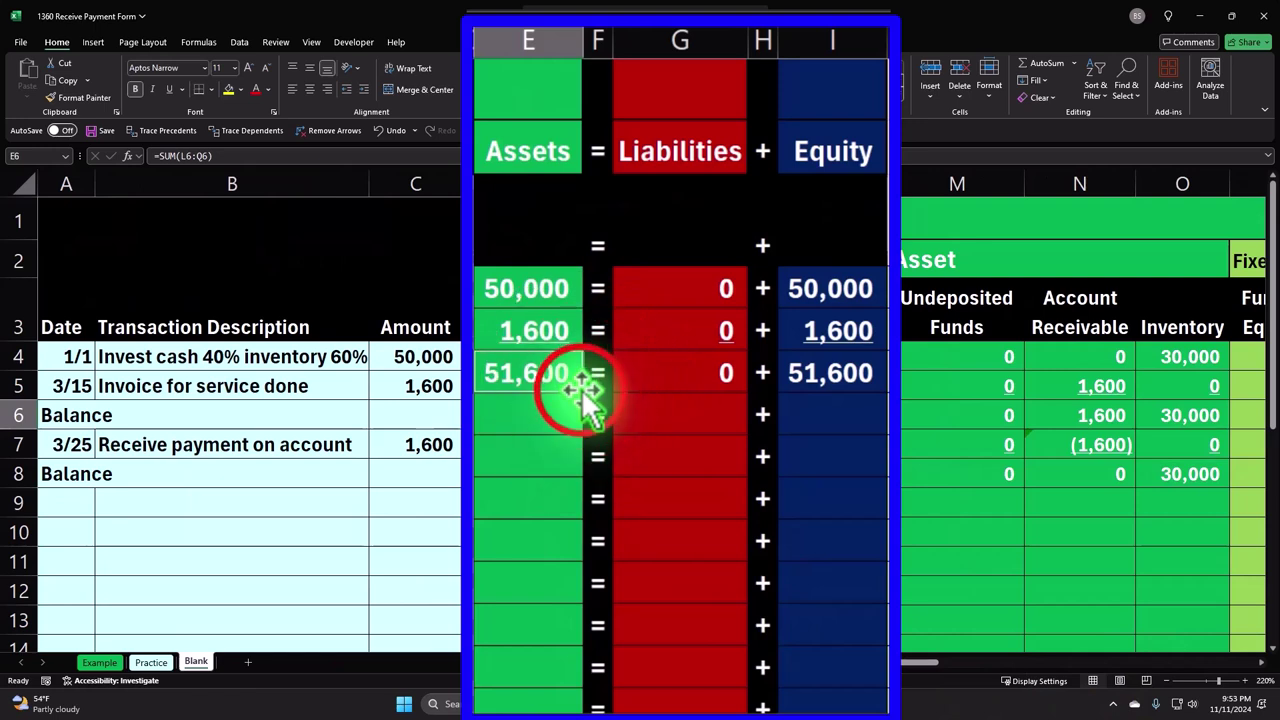
drag(586, 391, 579, 478)
click(677, 372)
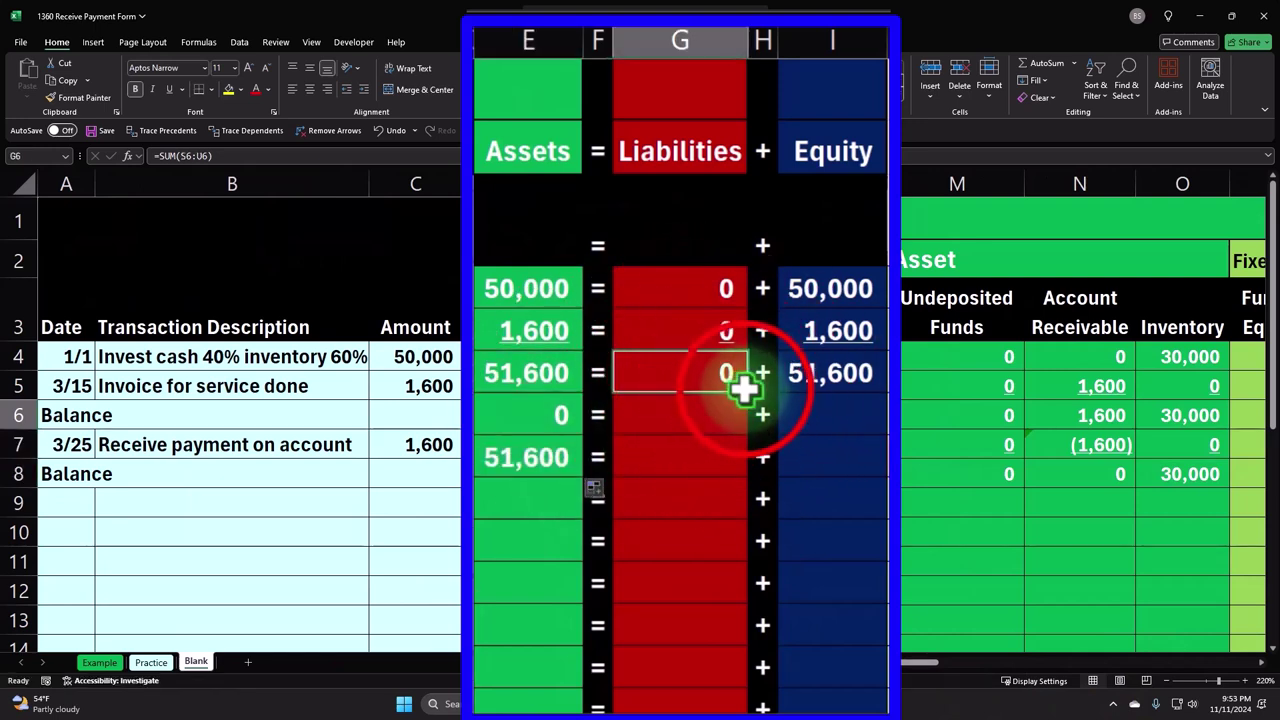
drag(745, 390, 749, 466)
click(837, 380)
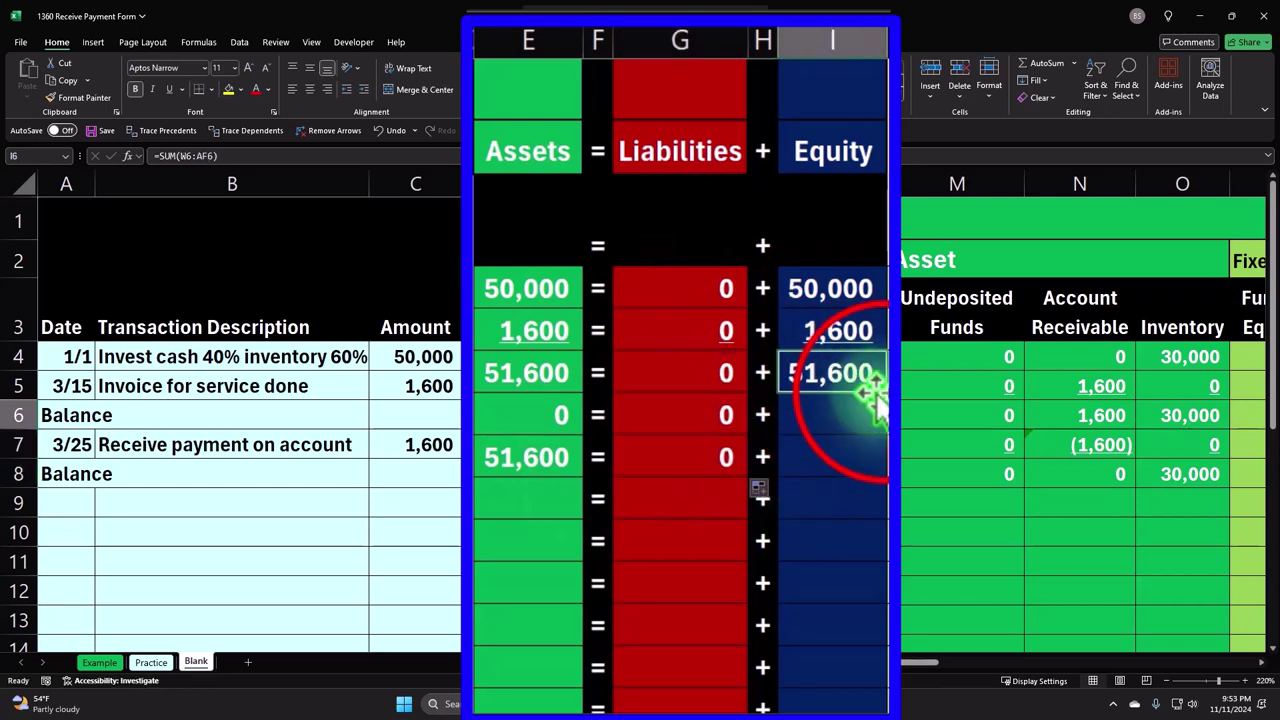
drag(872, 393, 877, 471)
click(843, 425)
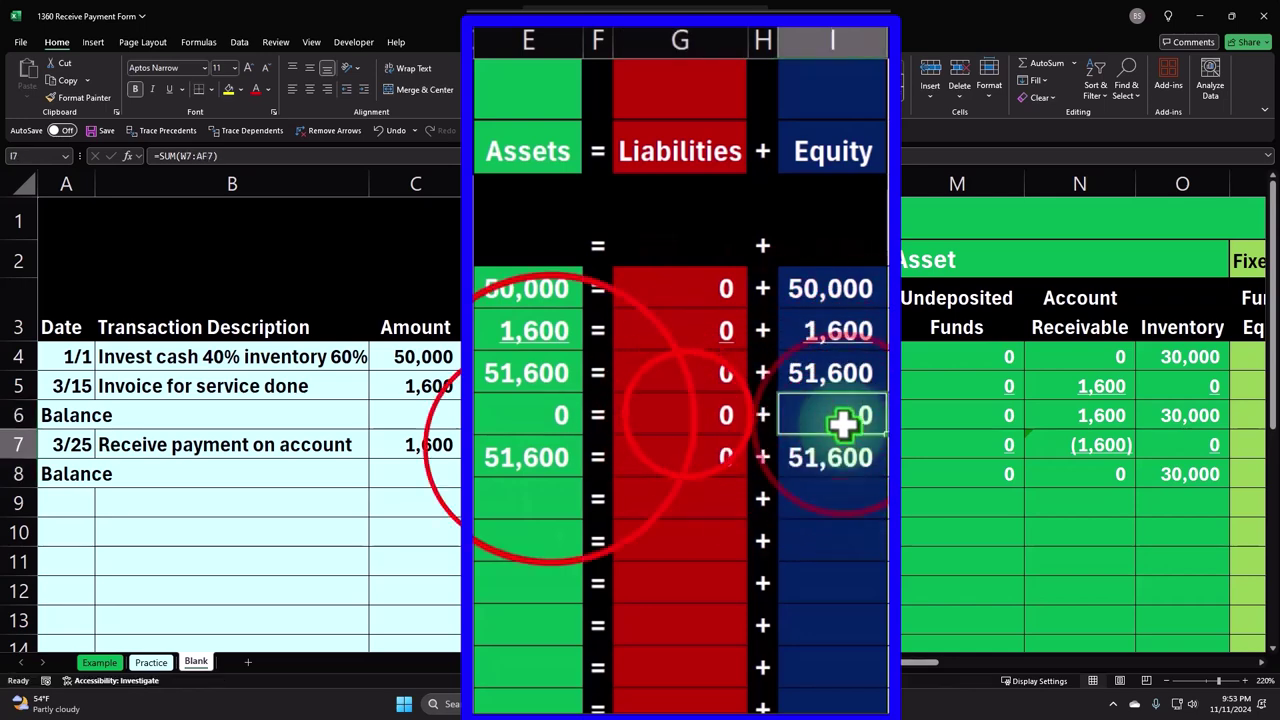
click(525, 446)
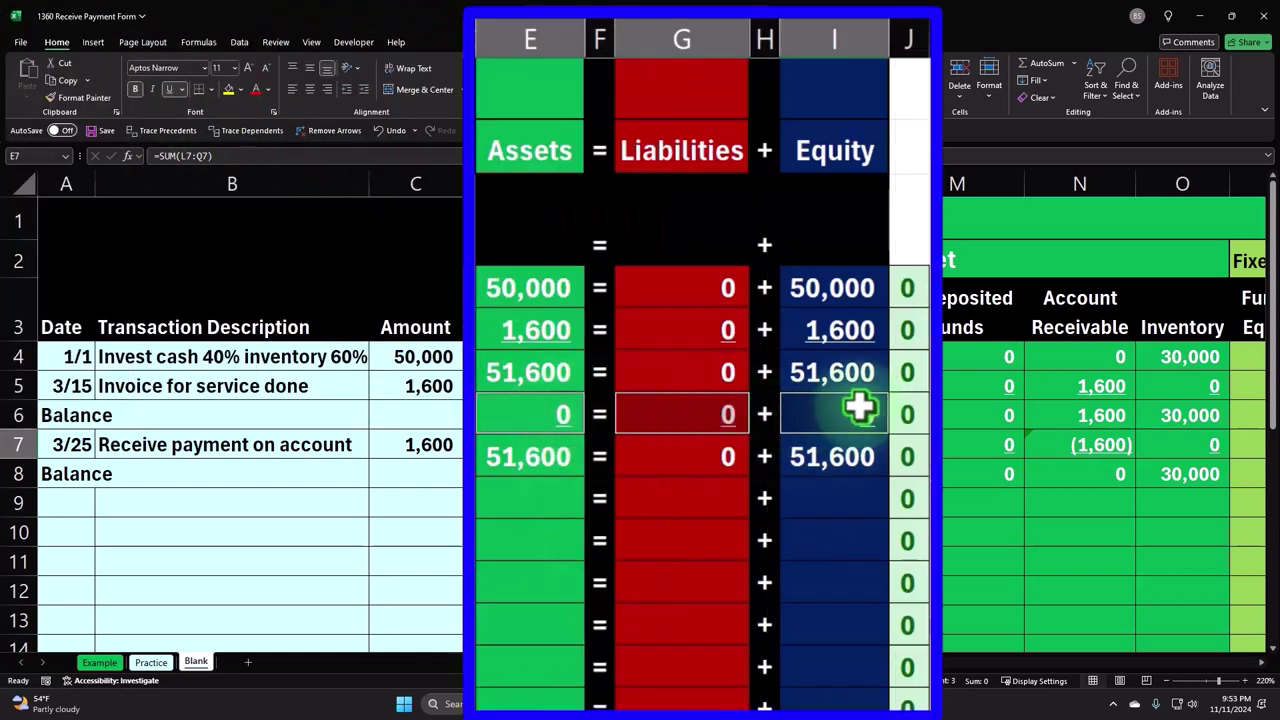
click(560, 422)
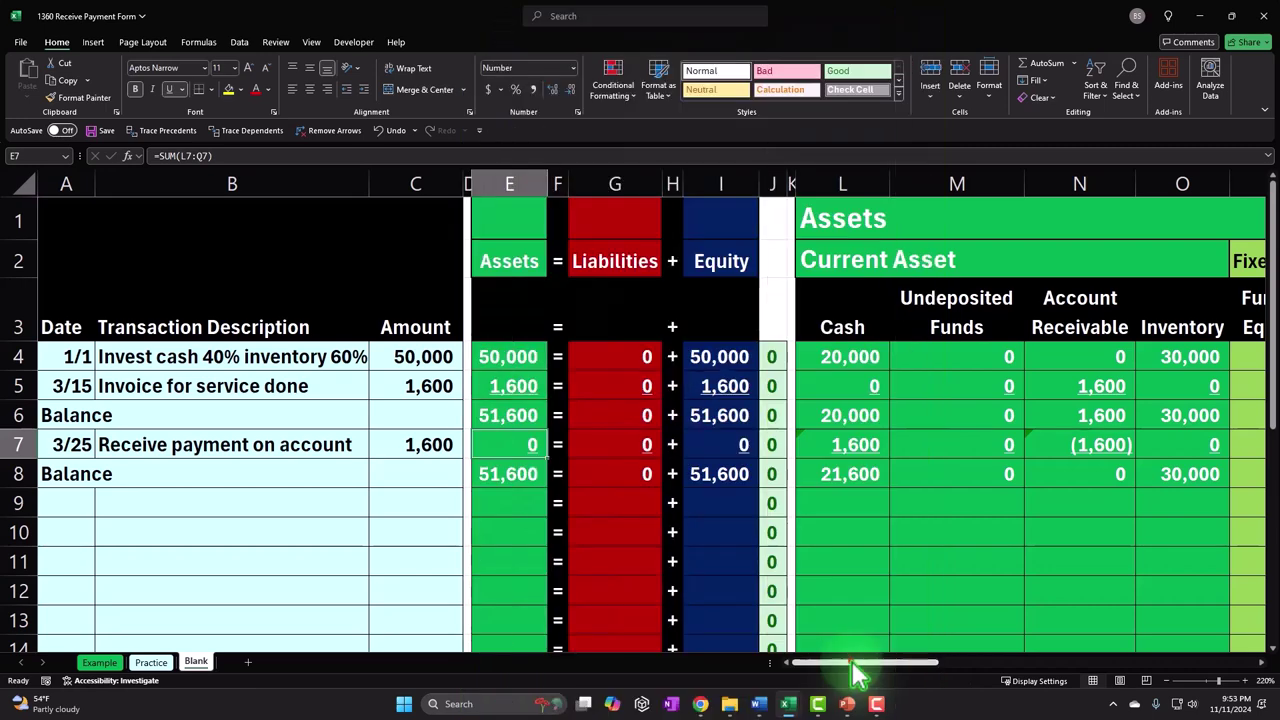
drag(857, 663, 903, 663)
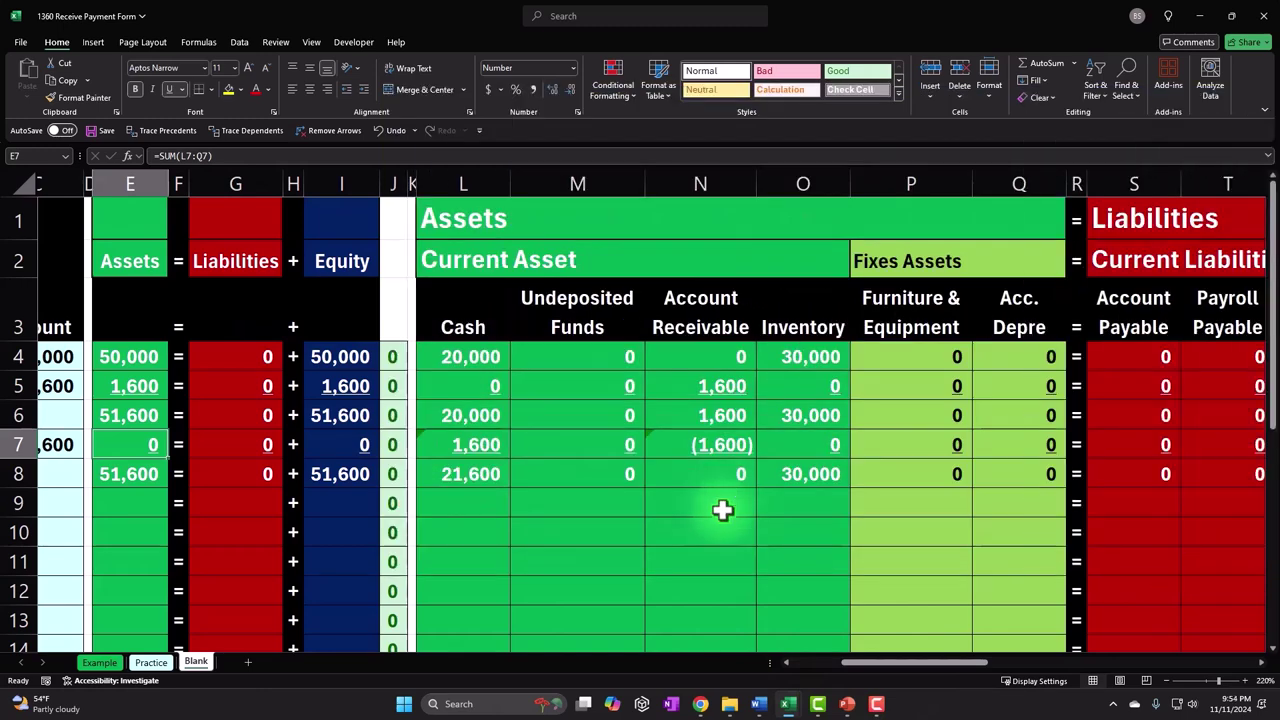
Enter the date 4/10 in A9 to begin the next transaction
drag(906, 662, 745, 678)
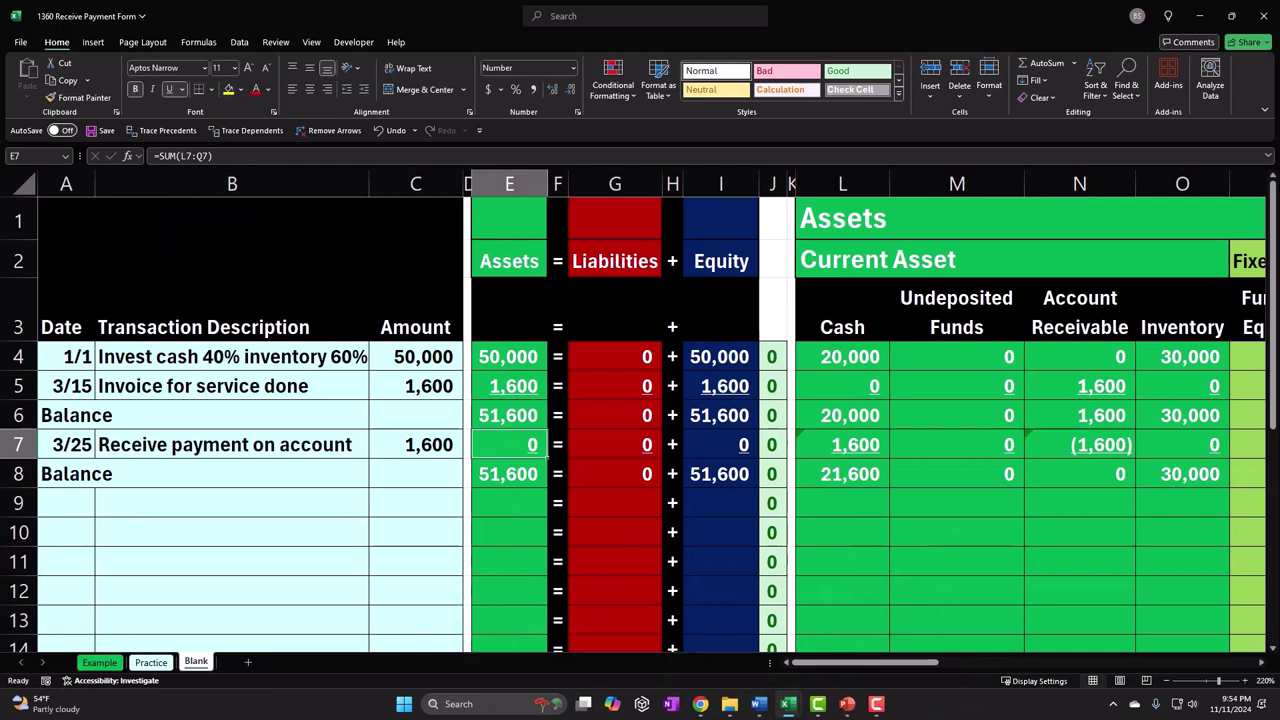
click(406, 508)
click(75, 506)
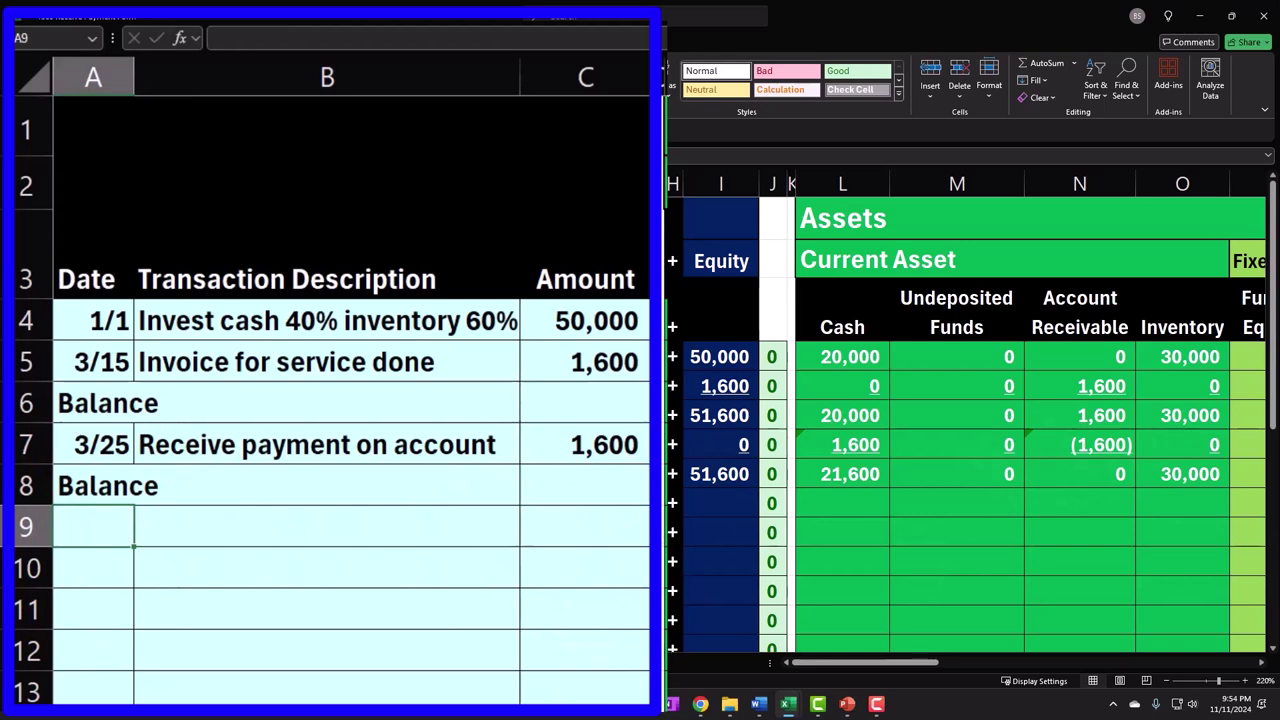
text(4/10)
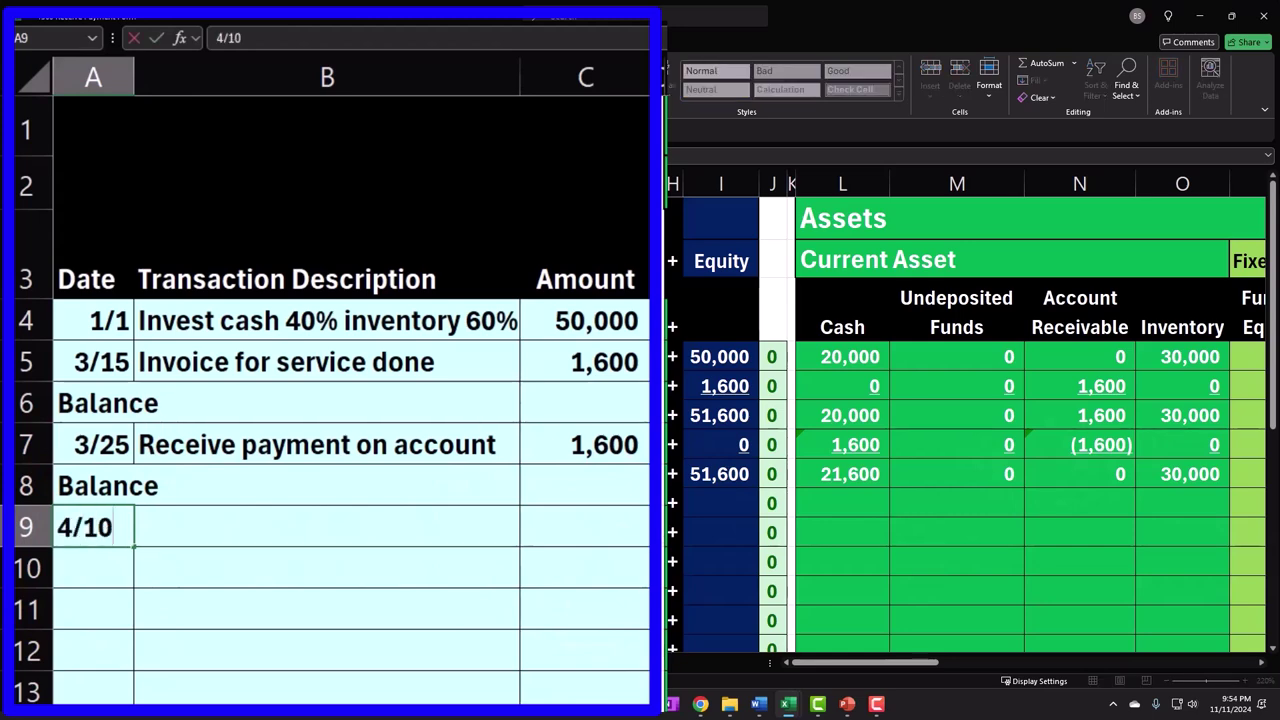
key(Return)
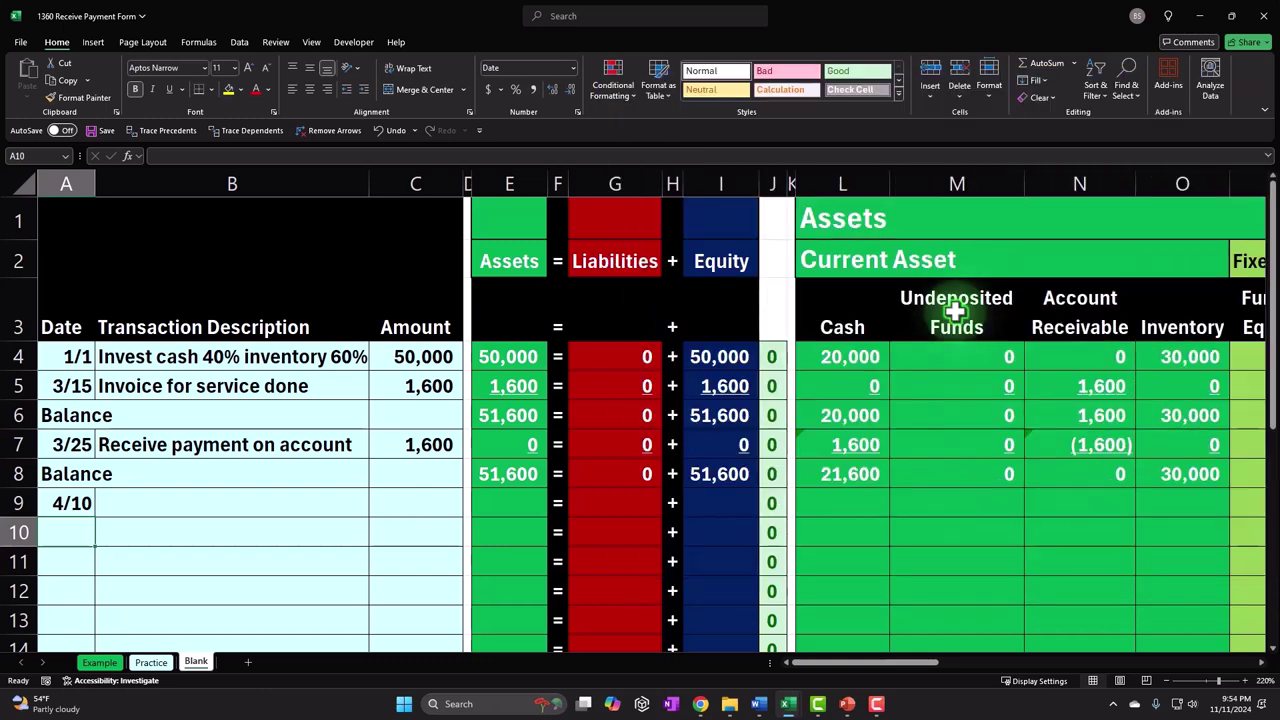
click(200, 503)
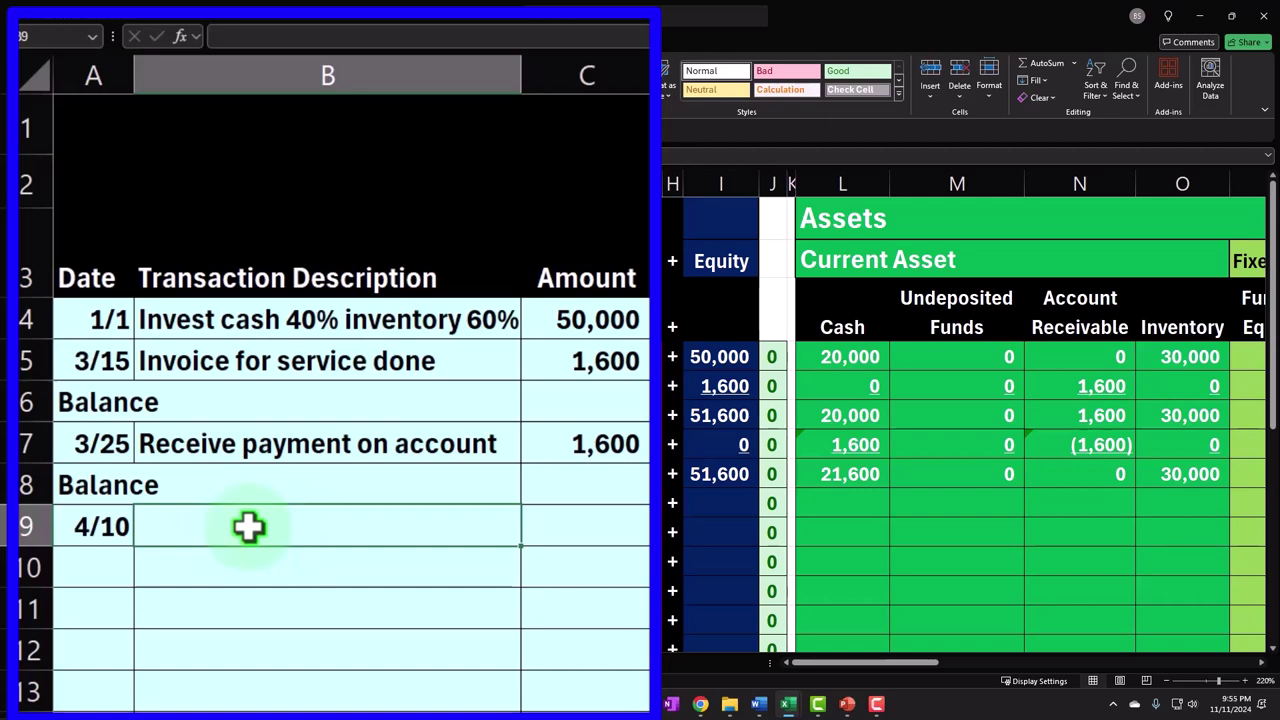
Enter 'Invoice for service done' in B9 and the amount 1,400 in C9
text(In)
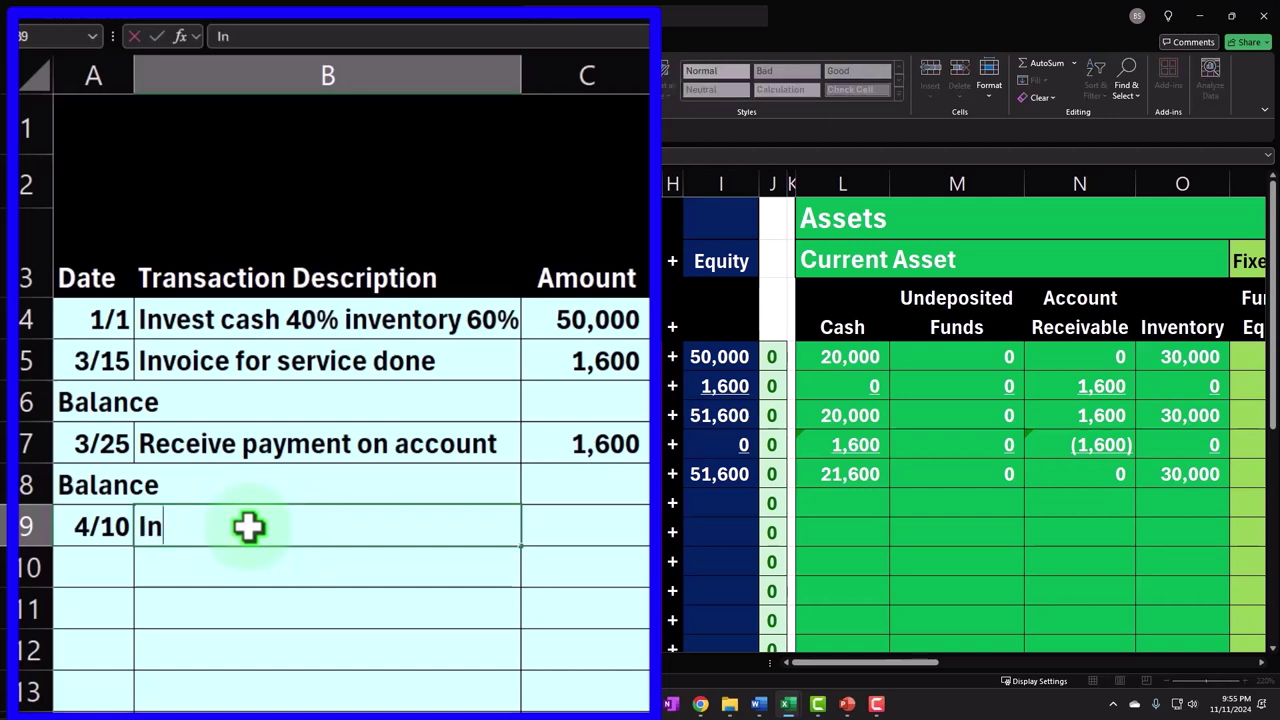
text(voice for)
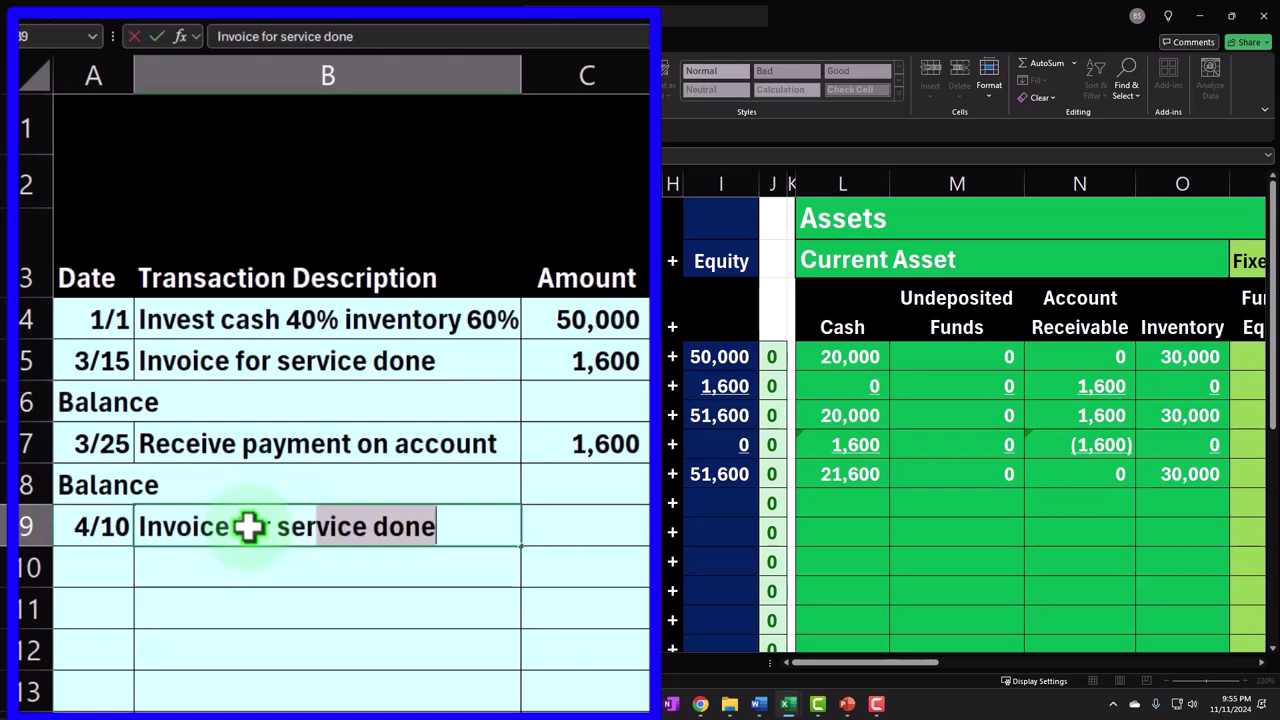
key(BackSpace)
key(BackSpace)
key(BackSpace)
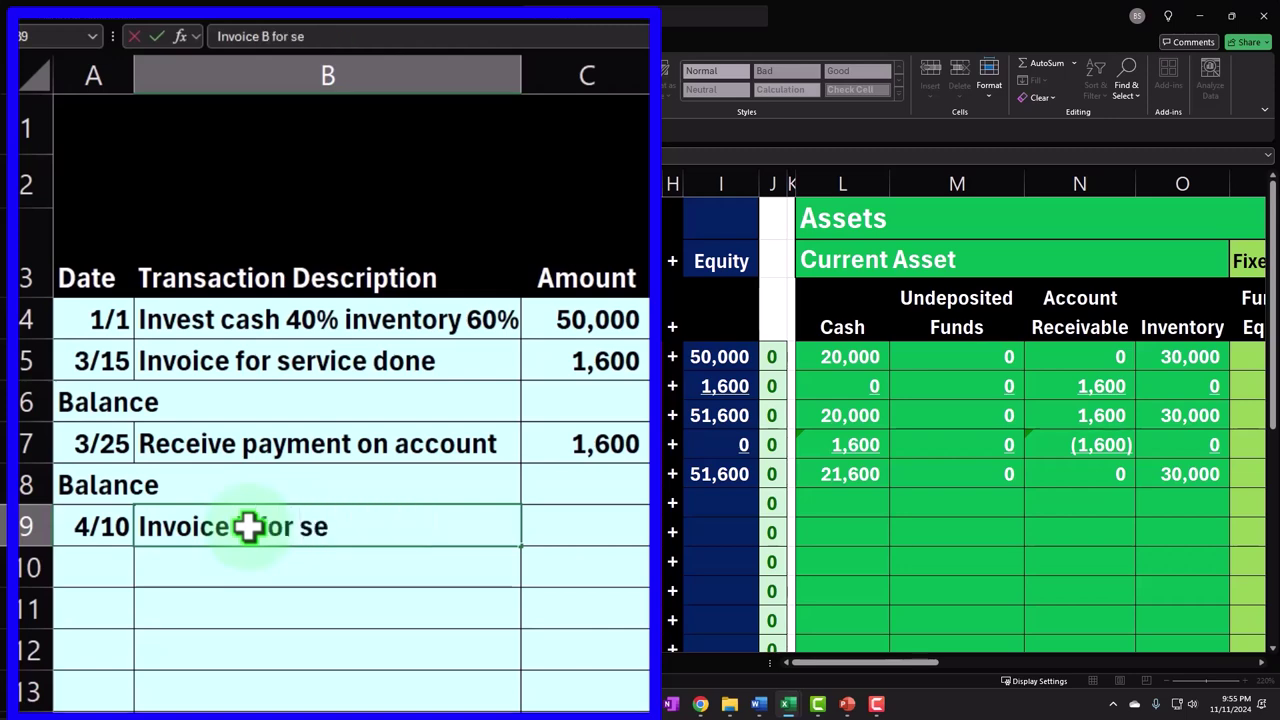
text(ne)
key(Tab)
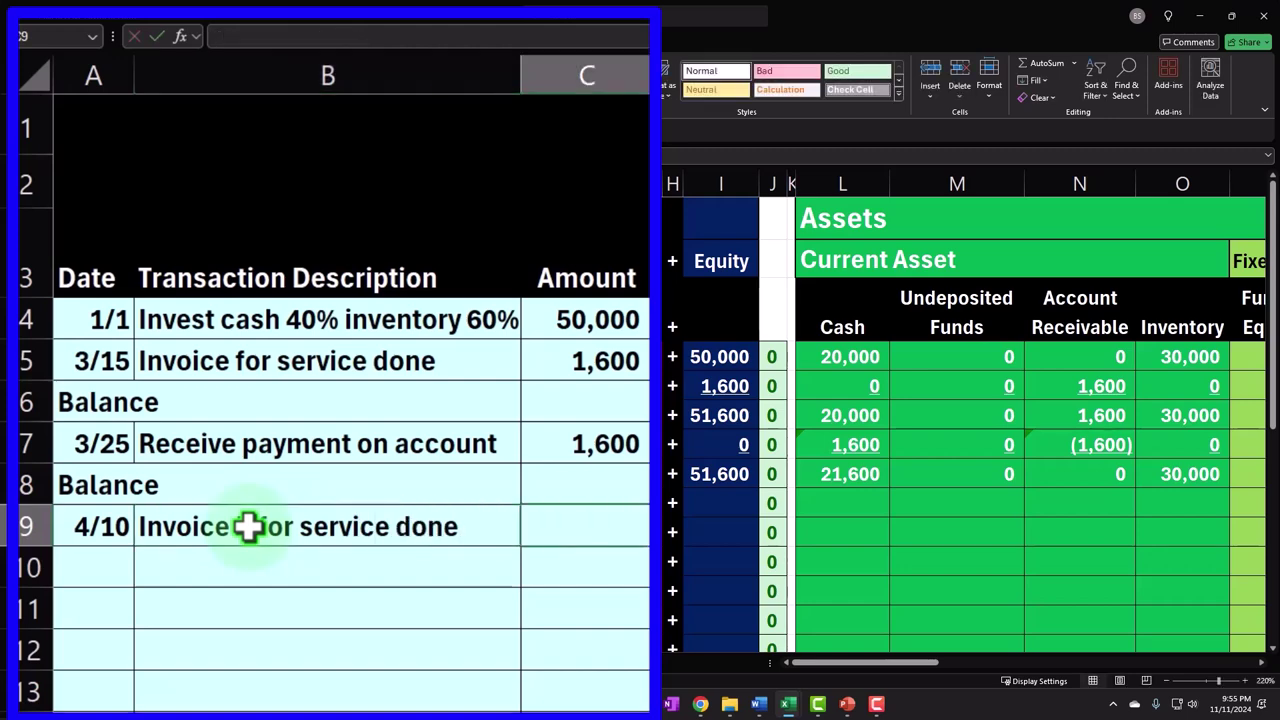
text(1400)
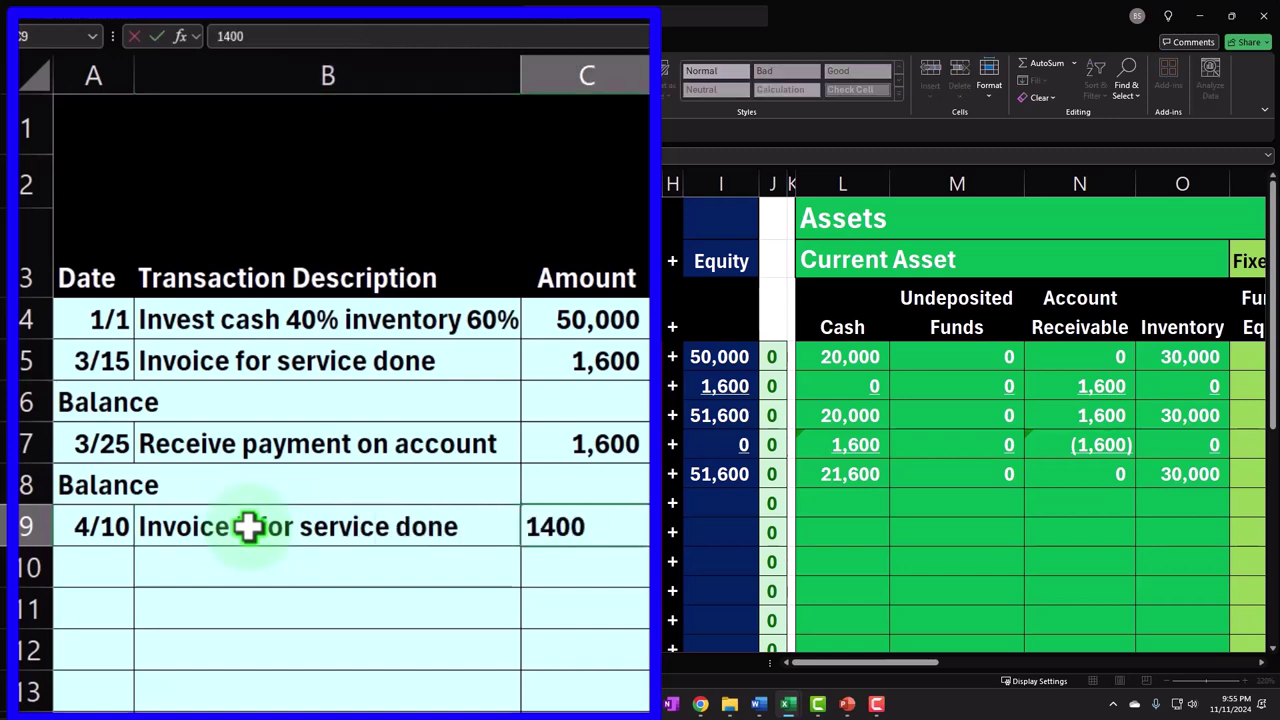
click(248, 527)
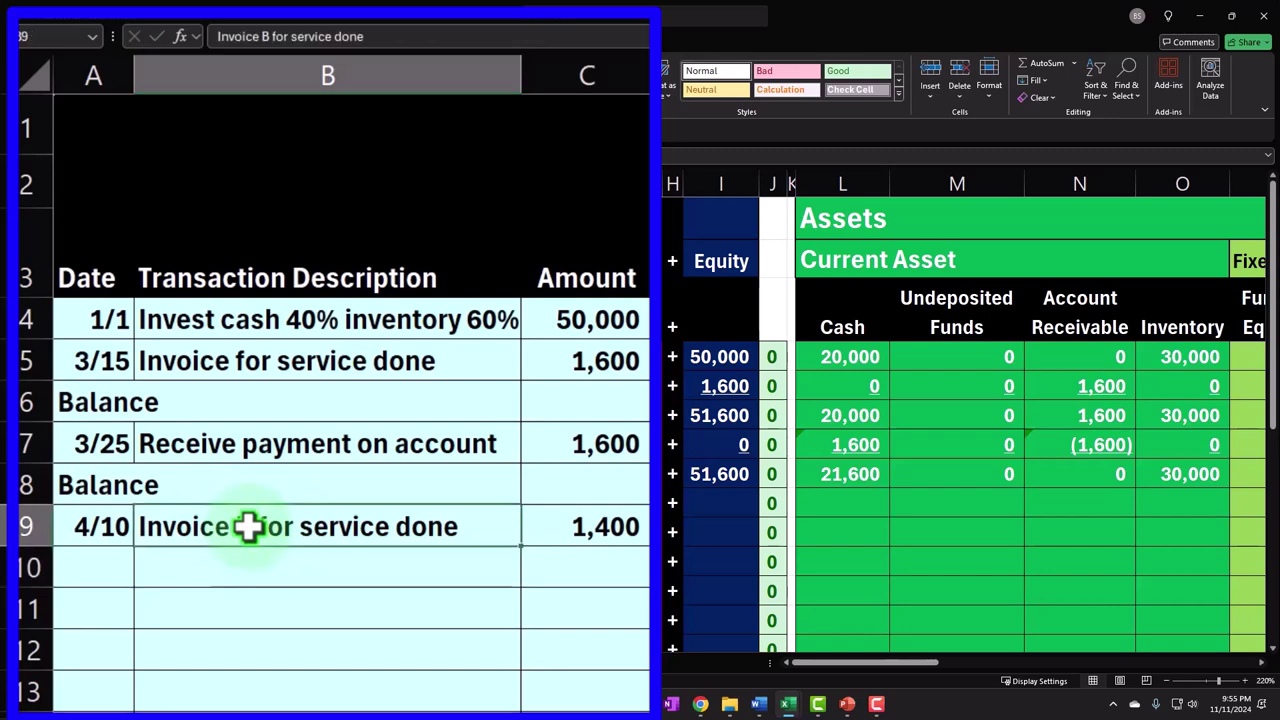
key(Tab)
key(Tab)
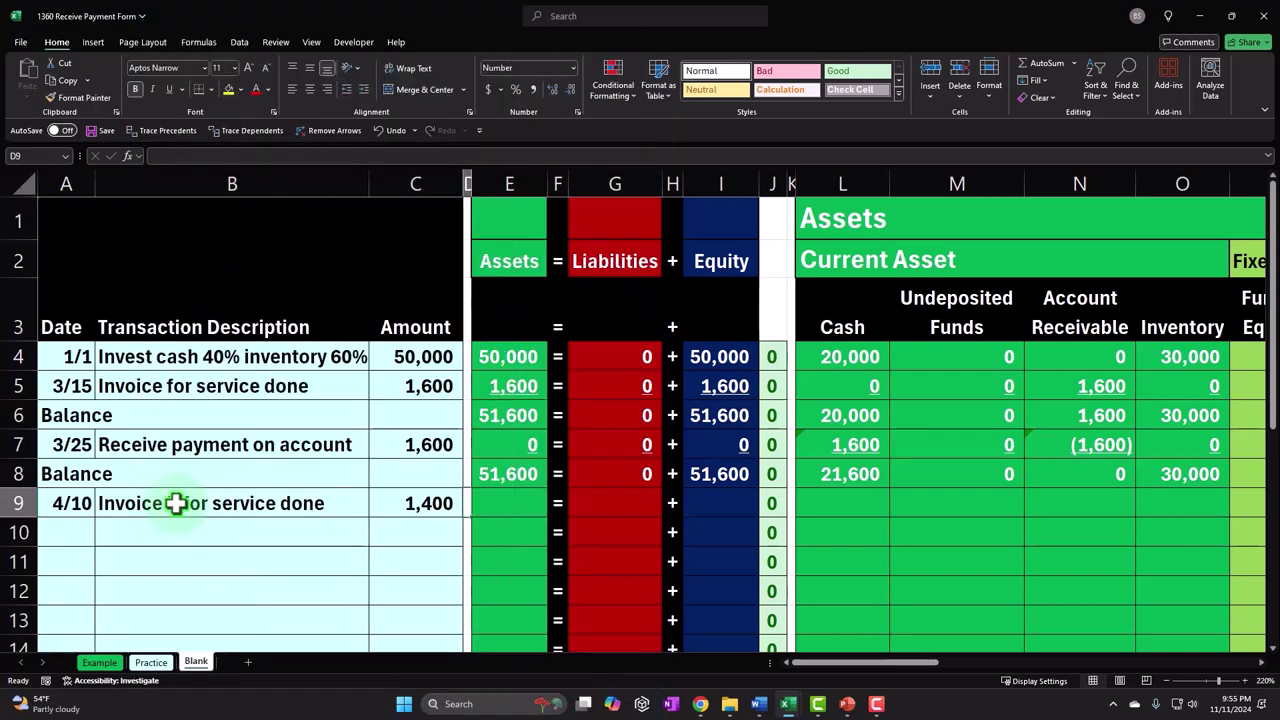
Enter =C9 under Account Receivable in row 9 so it shows 1,400
key(Tab)
key(Tab)
key(Tab)
key(Tab)
key(Tab)
key(Tab)
key(Tab)
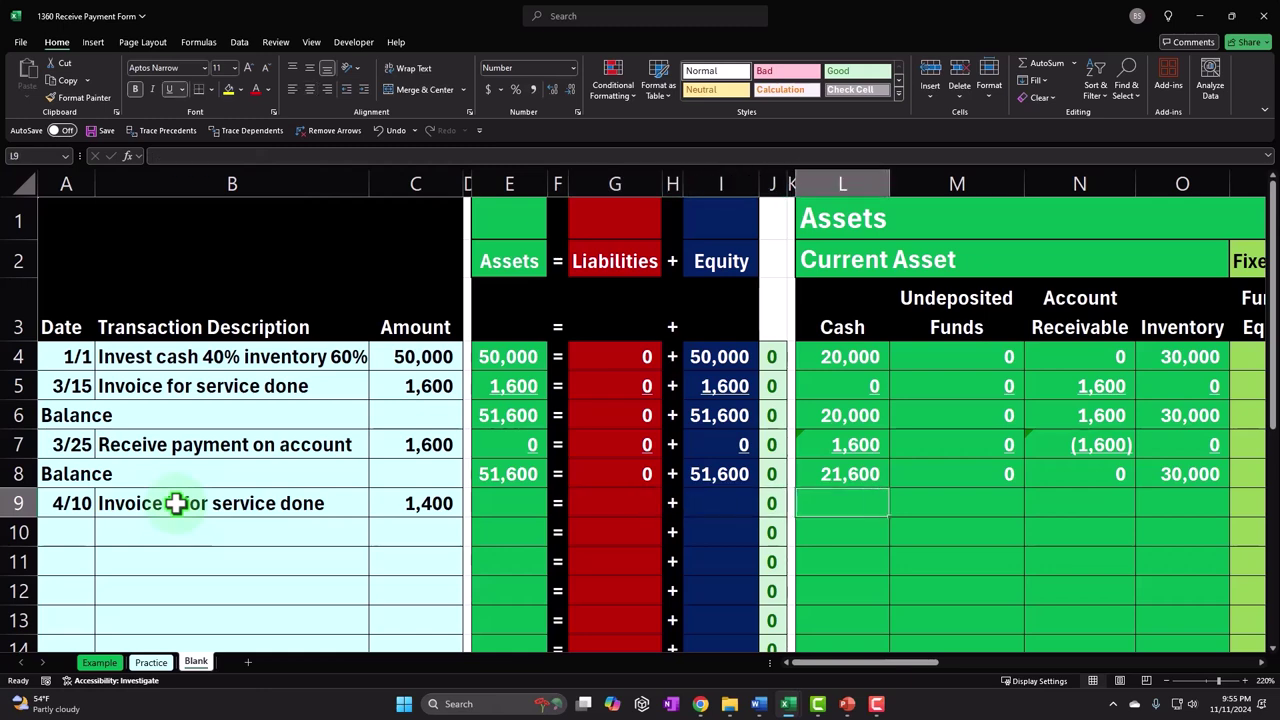
key(Tab)
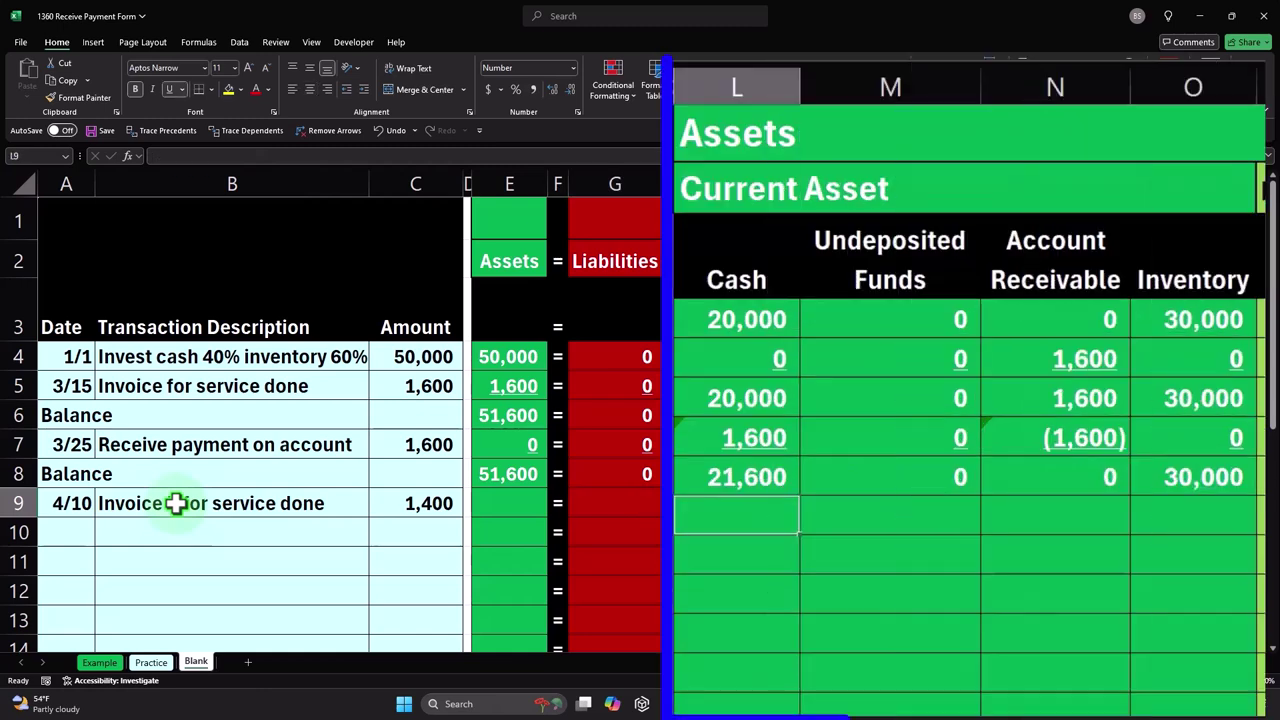
key(Tab)
key(Tab)
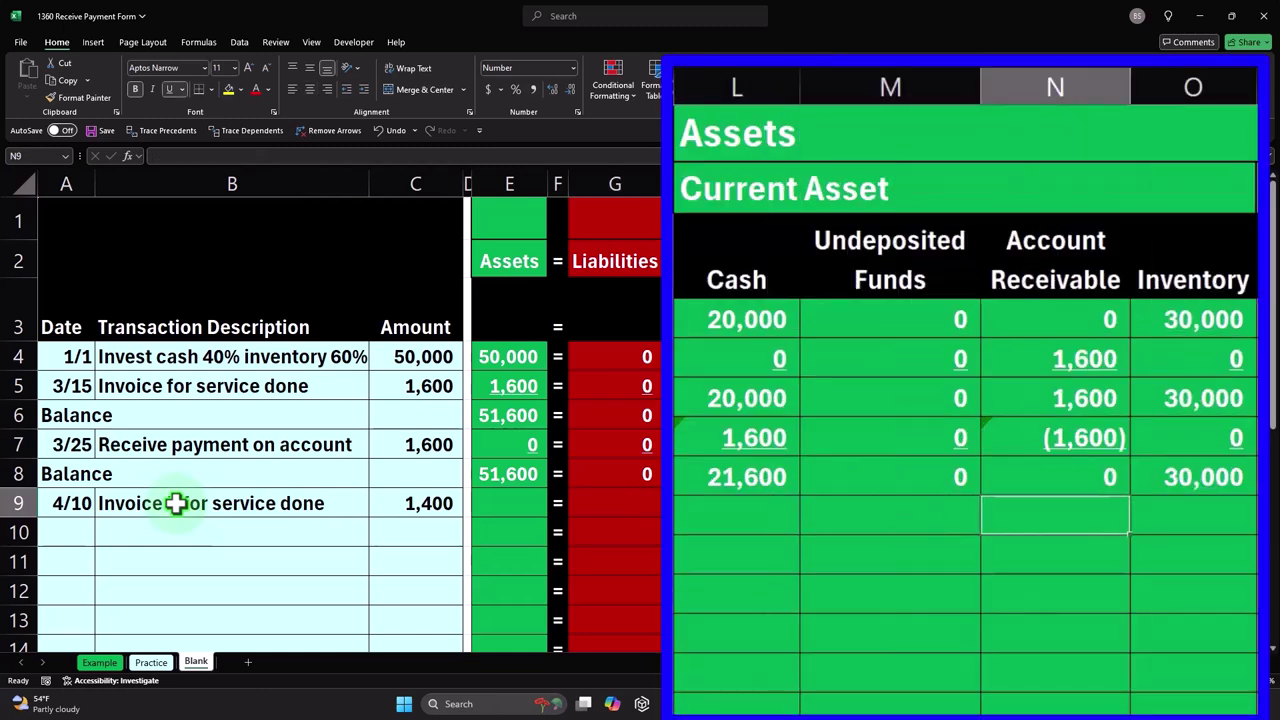
text(=)
key(Left)
key(Left)
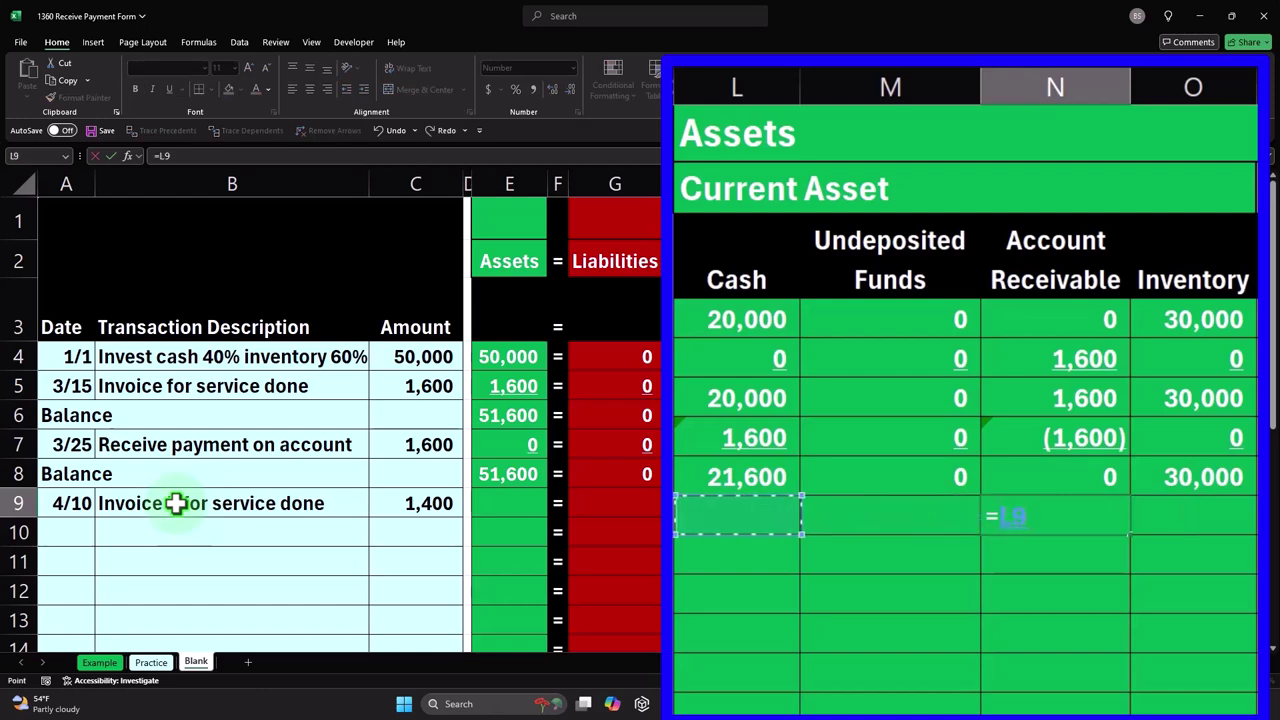
key(Left)
key(Left)
key(Left)
key(Tab)
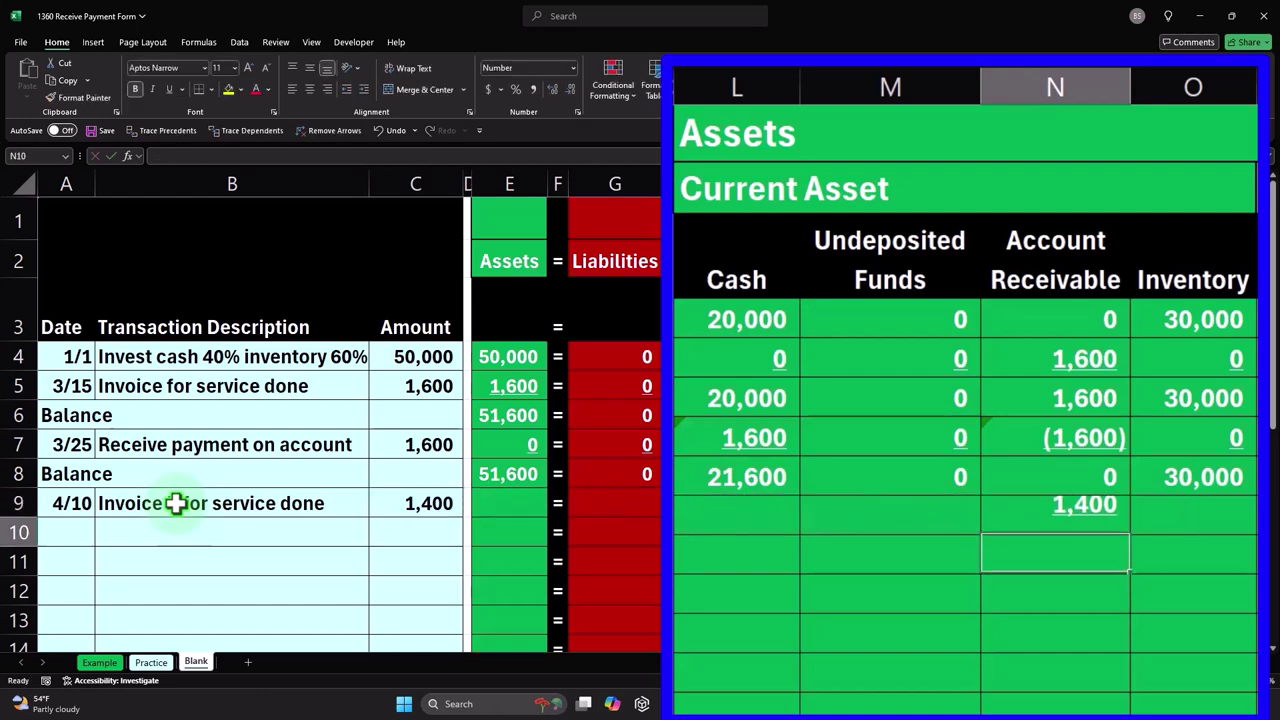
Enter =C9 in the Sales column (Y9) so Sales also shows 1,400
key(Tab)
key(Tab)
key(Tab)
key(Tab)
key(Tab)
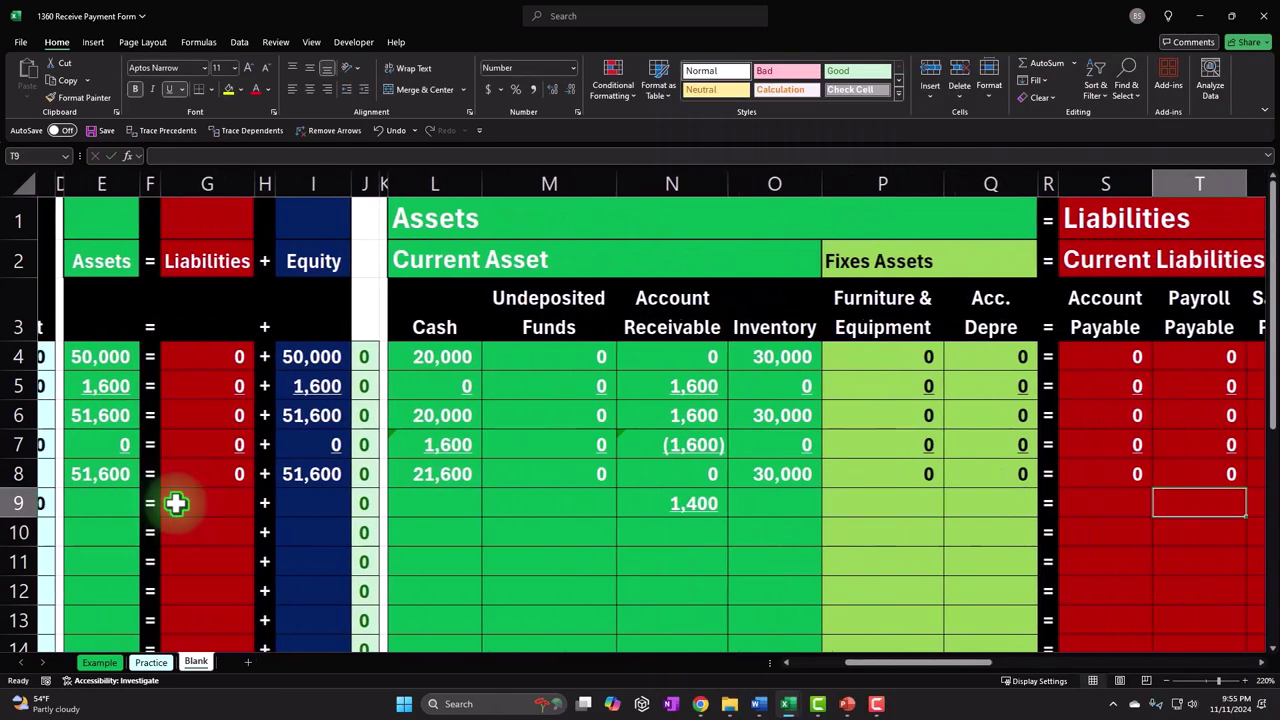
key(Tab)
key(Tab)
key(Tab)
key(Tab)
key(Tab)
key(Tab)
key(Tab)
key(Tab)
key(Tab)
key(Tab)
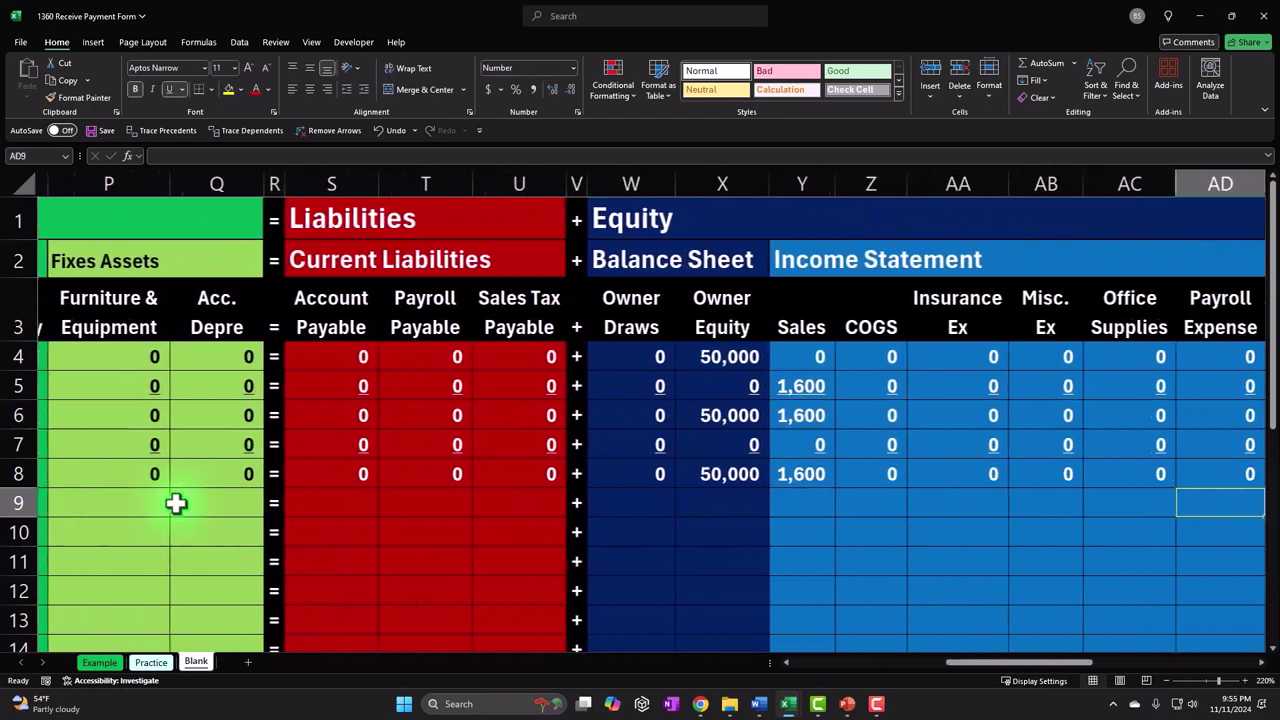
key(Left)
key(Left)
key(Left)
key(Left)
key(Left)
text(=)
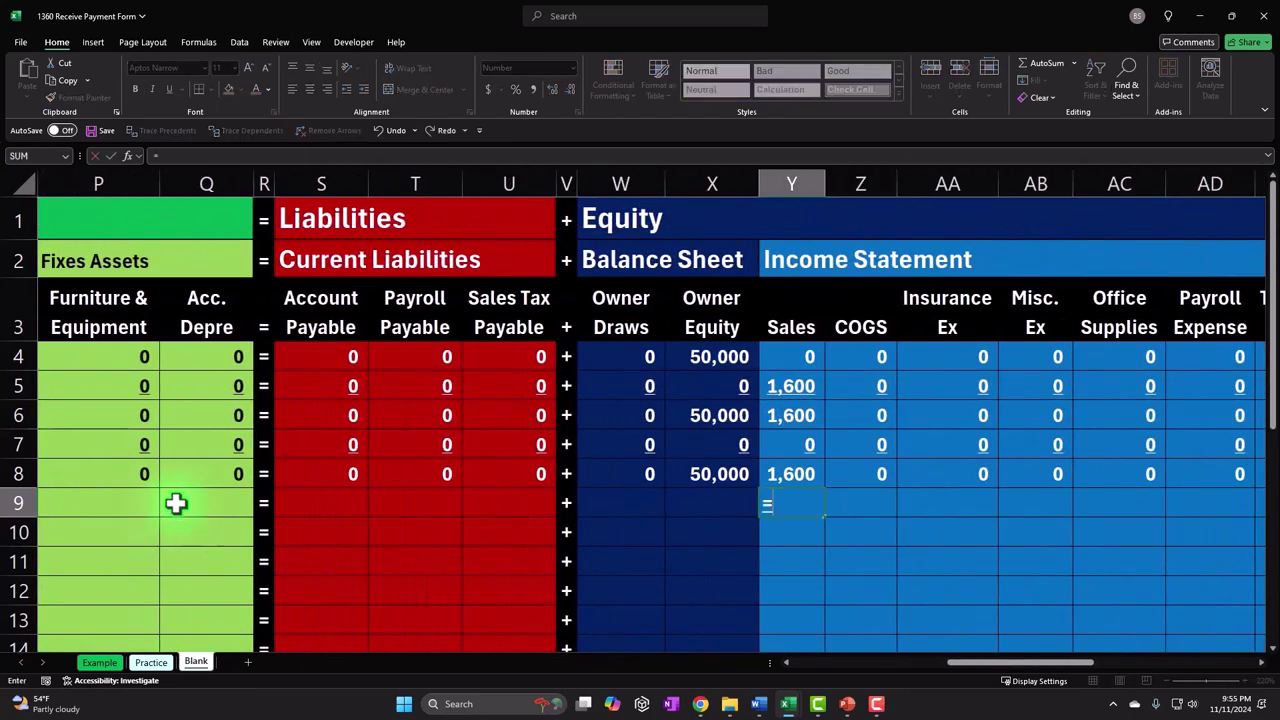
key(Left)
key(Left)
key(Left)
key(Left)
key(Left)
key(Left)
key(Left)
key(Left)
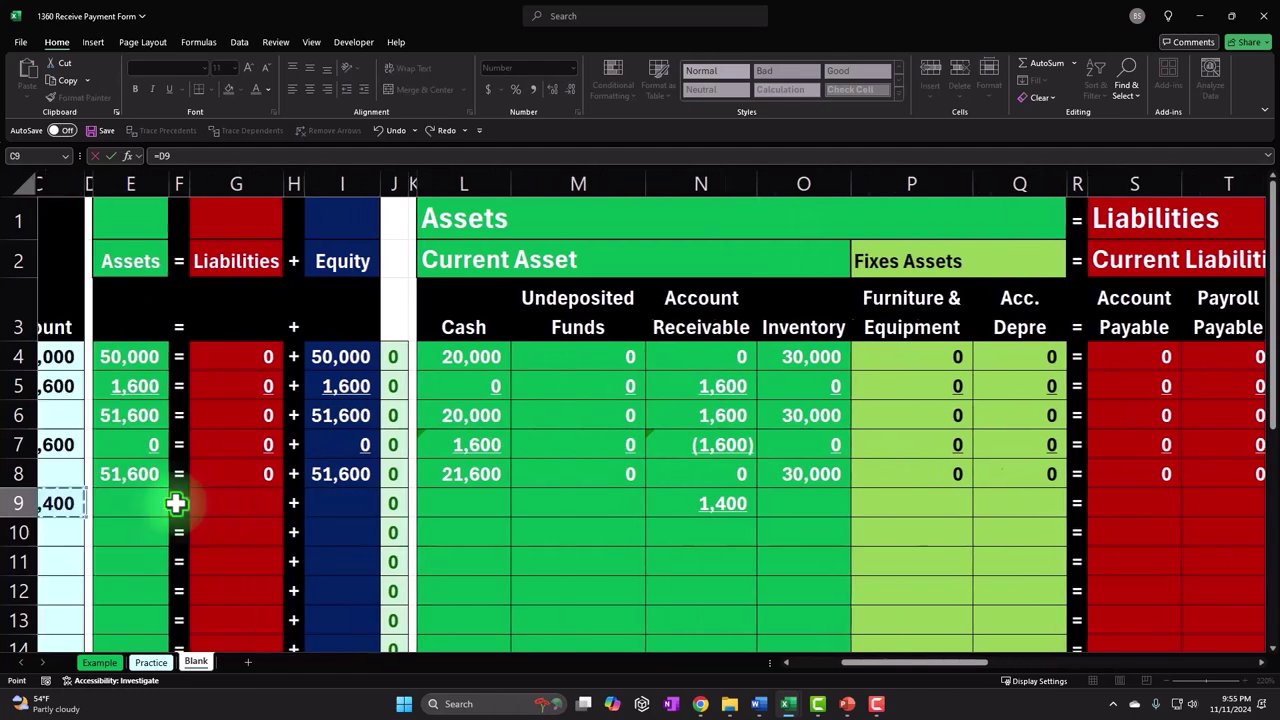
key(Left)
key(Left)
key(Left)
key(Right)
key(Return)
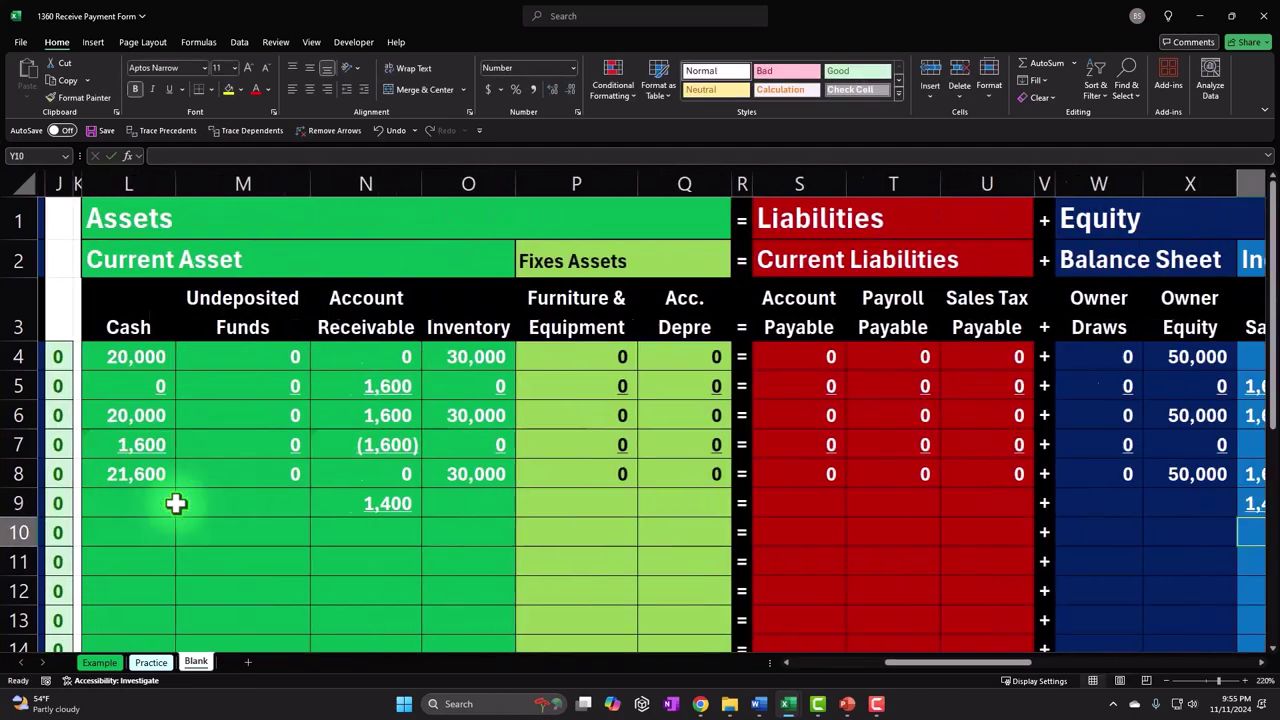
Fill 0 into every remaining row 9 account column, from Cash through Telephone Ex
key(Left)
key(Left)
key(Left)
key(Left)
key(Left)
click(176, 503)
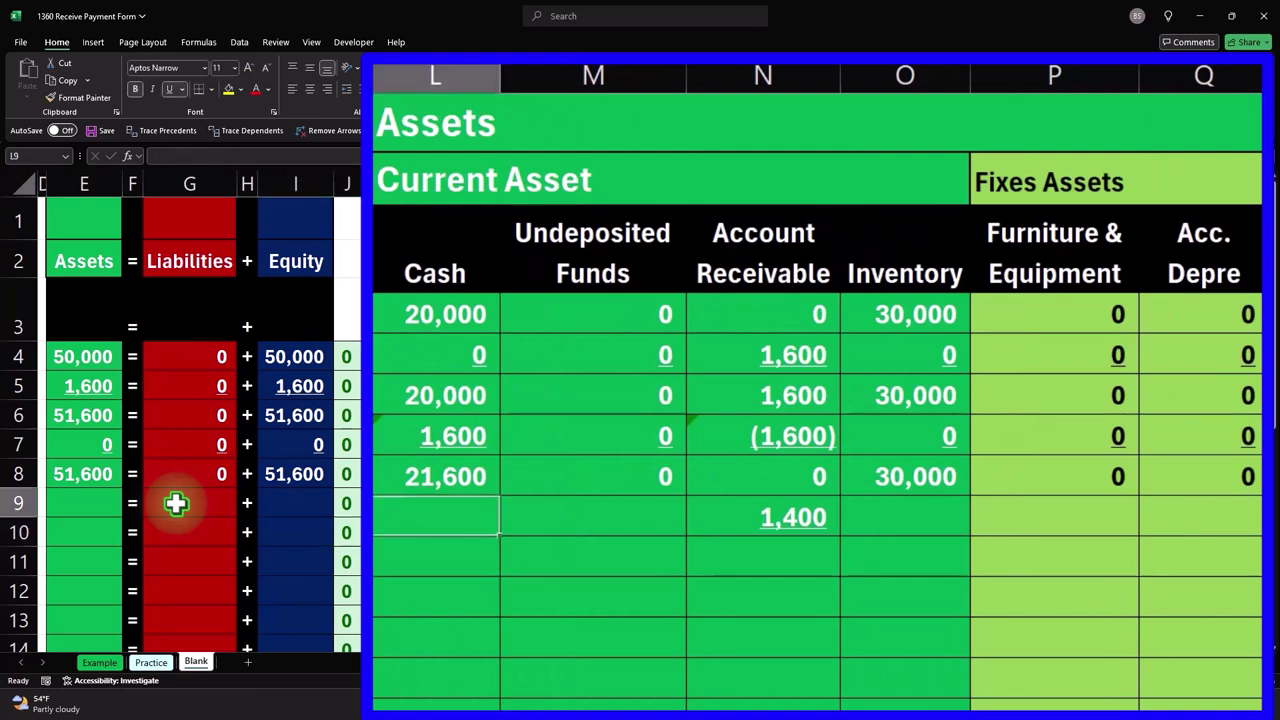
text(0)
key(Tab)
text(0)
key(Tab)
key(Tab)
text(0	0)
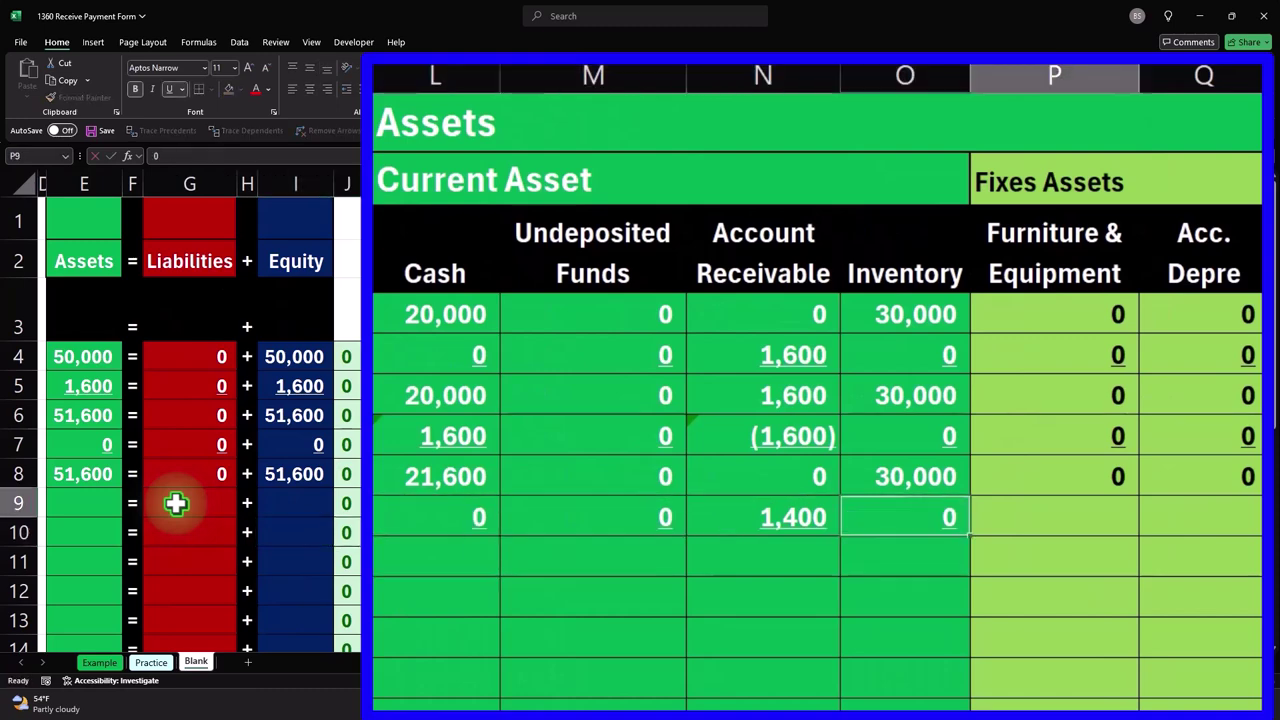
key(Tab)
text(0)
key(Tab)
key(Tab)
text(0)
key(Tab)
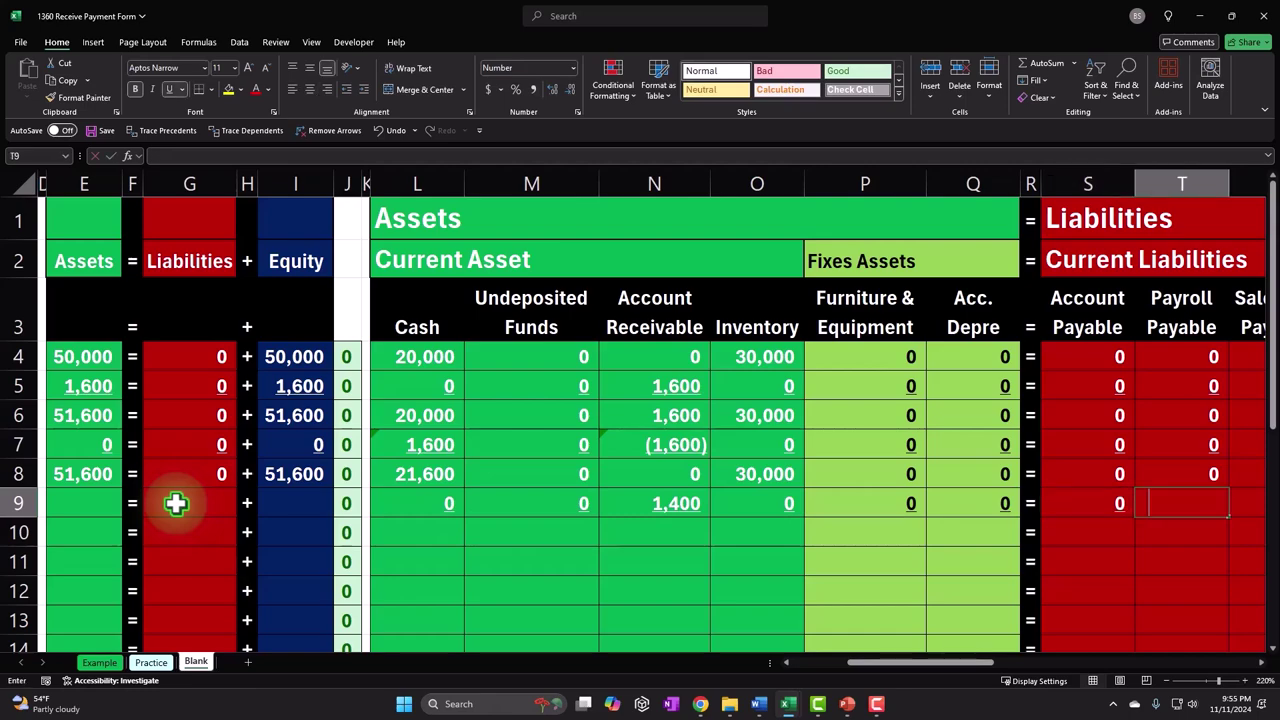
text(0)
key(Tab)
text(0)
key(Tab)
key(Tab)
text(0)
key(Tab)
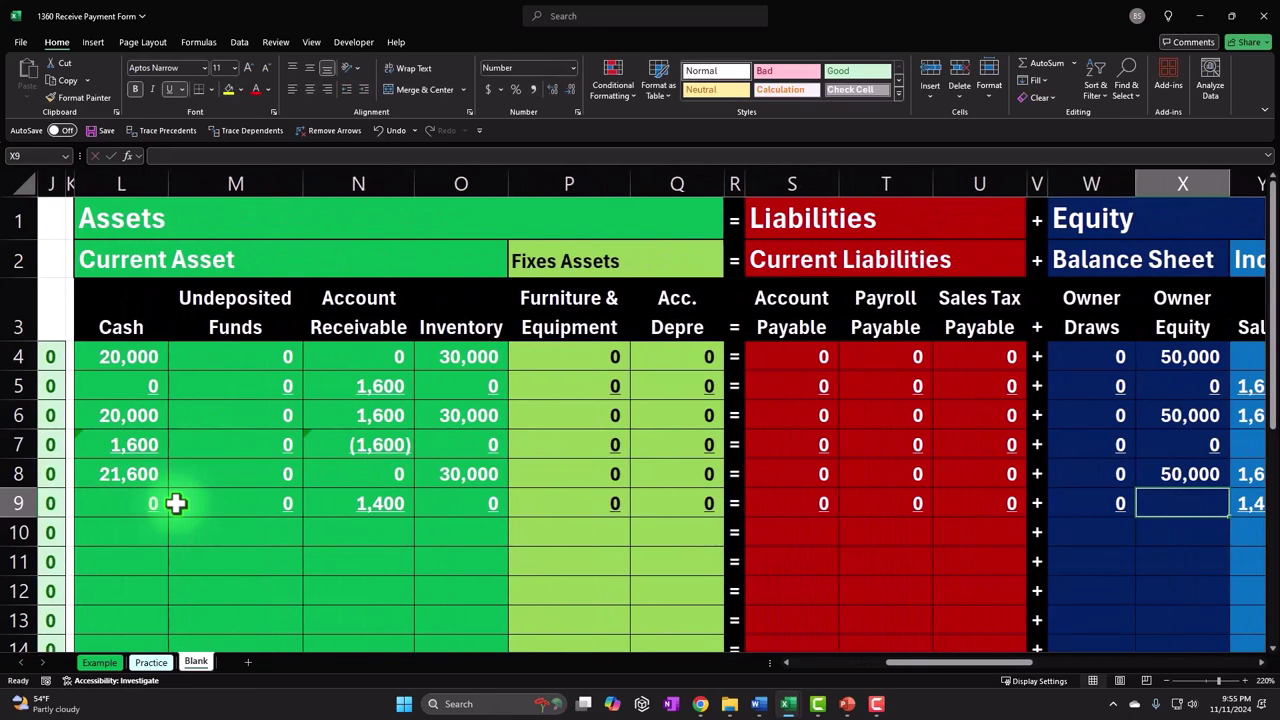
text(0)
key(Tab)
key(Tab)
text(0	0	0)
key(Tab)
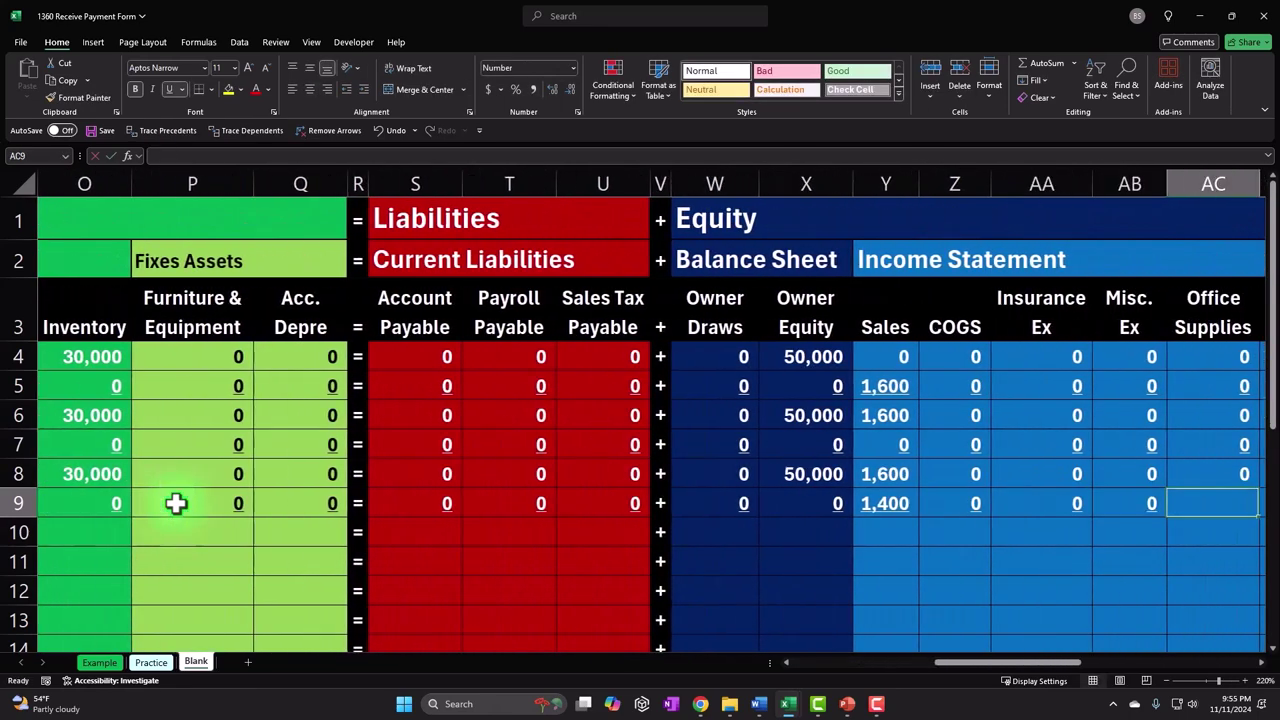
text(0)
key(Tab)
text(0)
key(Tab)
text(0)
key(Tab)
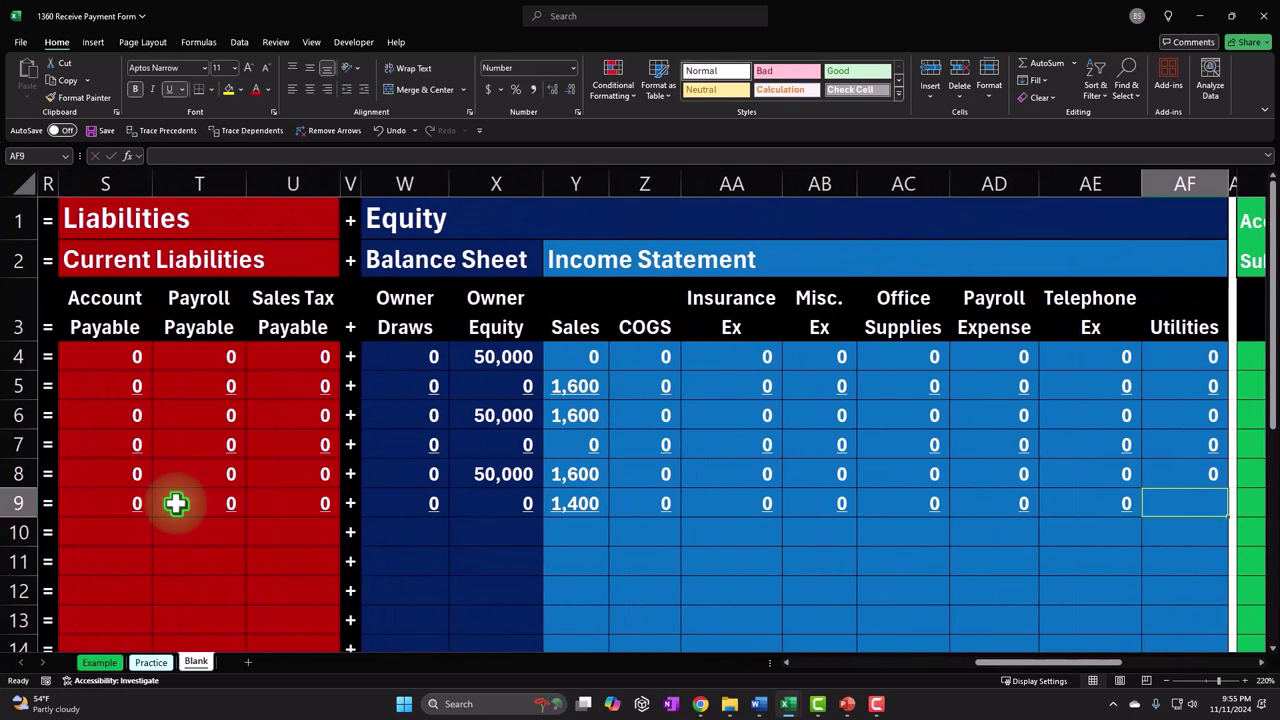
text(0)
key(Tab)
key(Tab)
key(Tab)
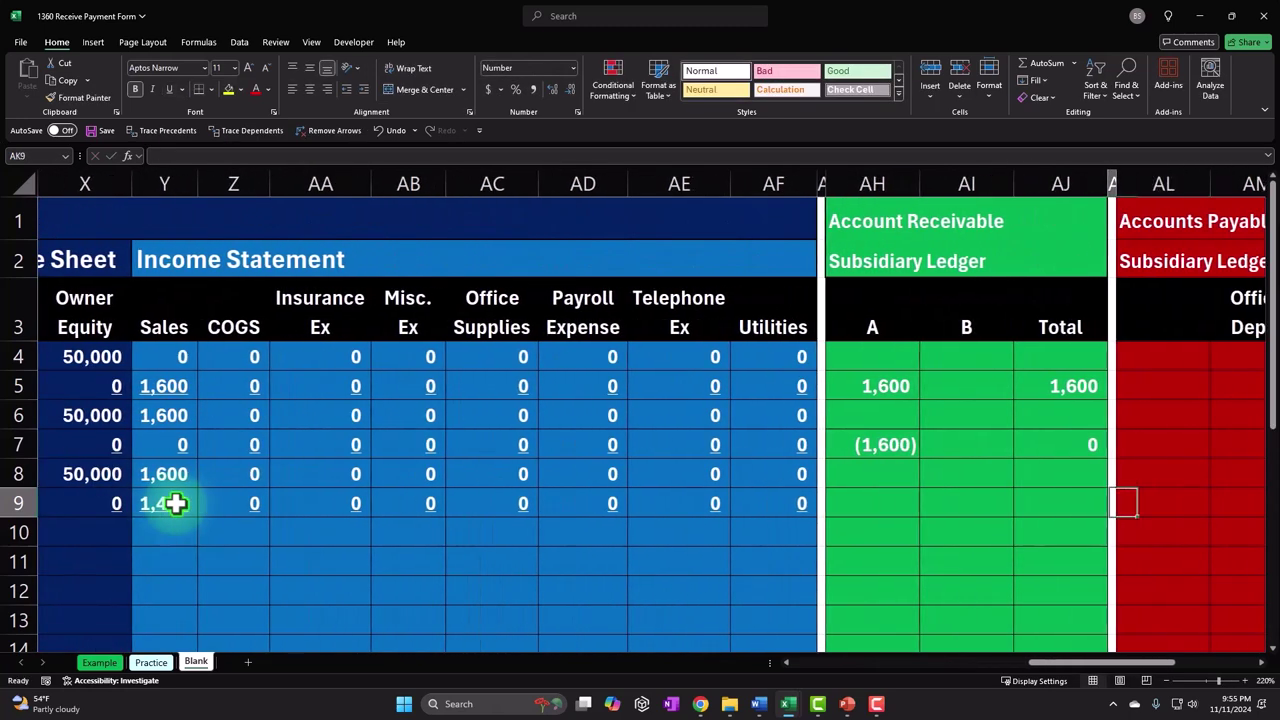
Enter =C9 in customer B's ledger cell AI9 to record 1,400
key(Left)
key(Left)
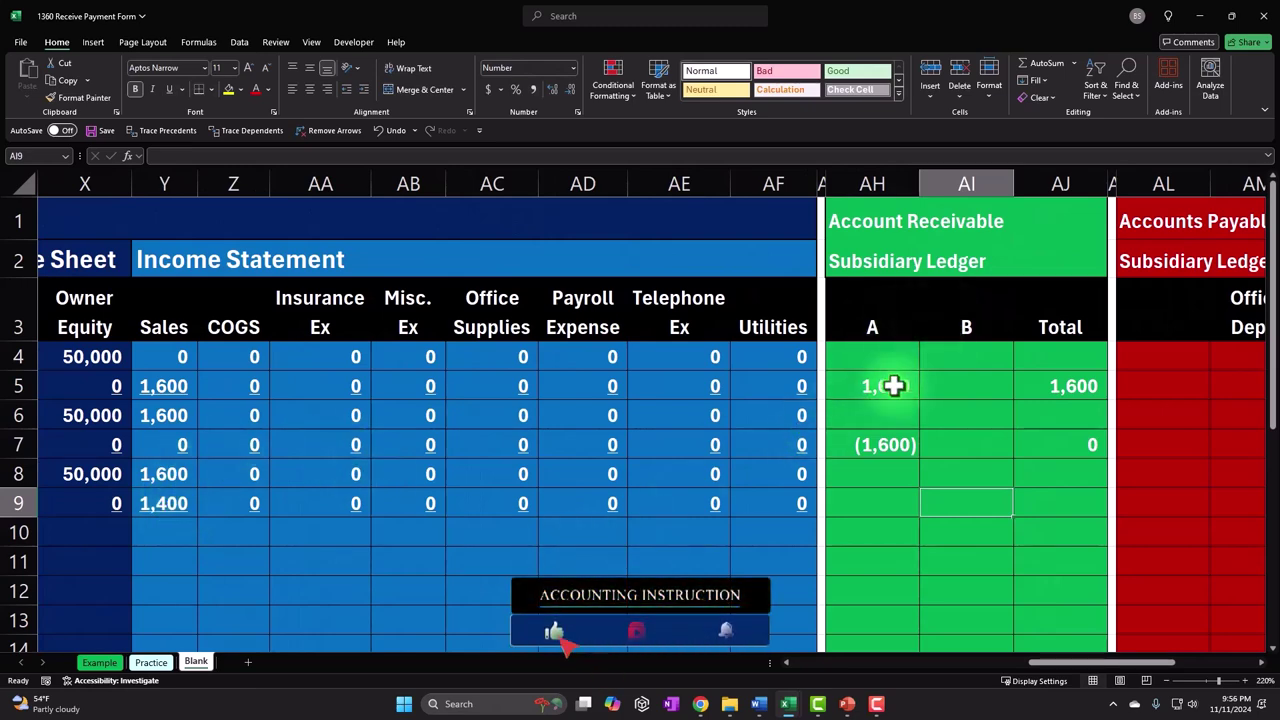
text(=)
key(Left)
key(Left)
key(Left)
key(Left)
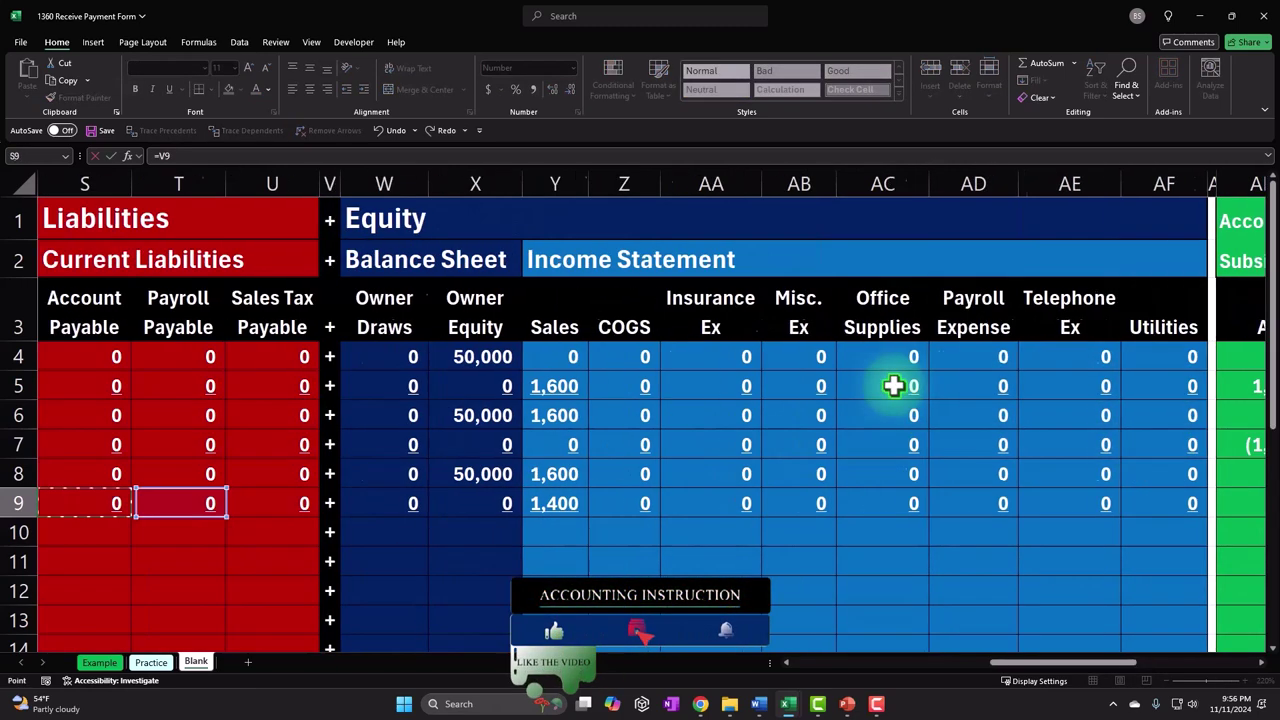
key(Return)
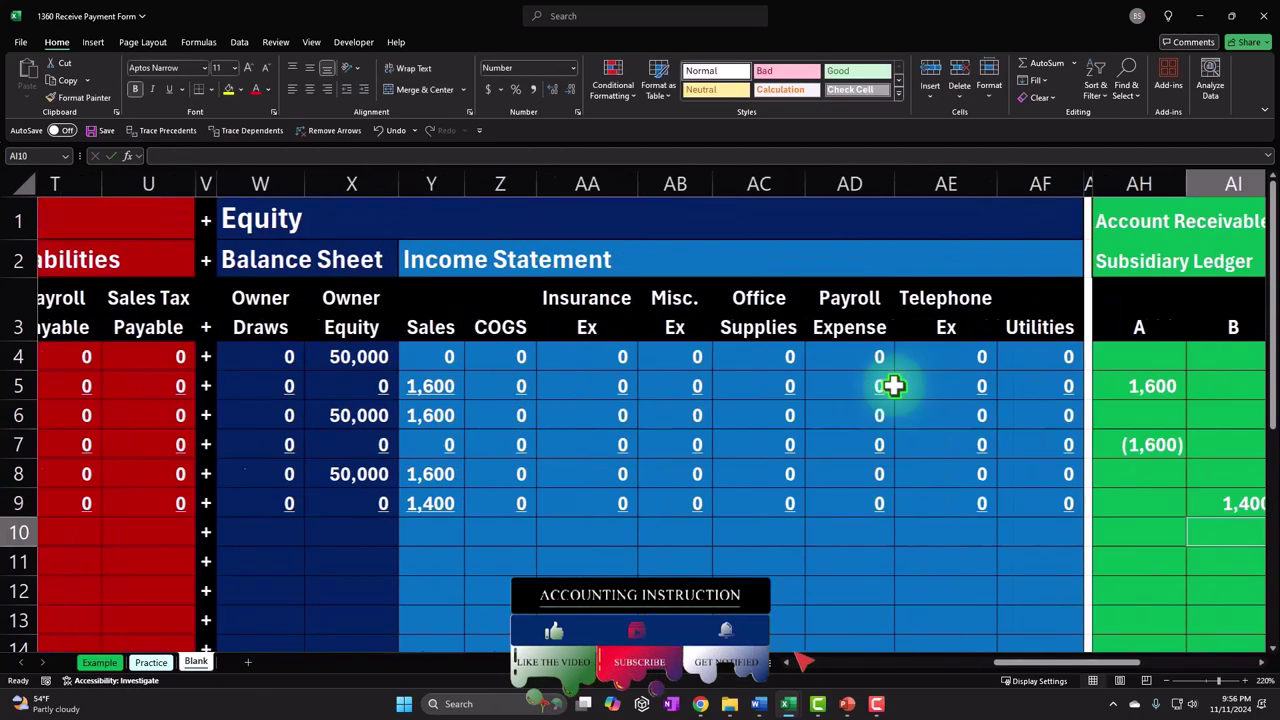
key(Right)
key(Right)
key(Right)
Set the AJ9 running total to =AJ7+SUM(AH9:AI9), giving 1,400
key(Left)
key(Left)
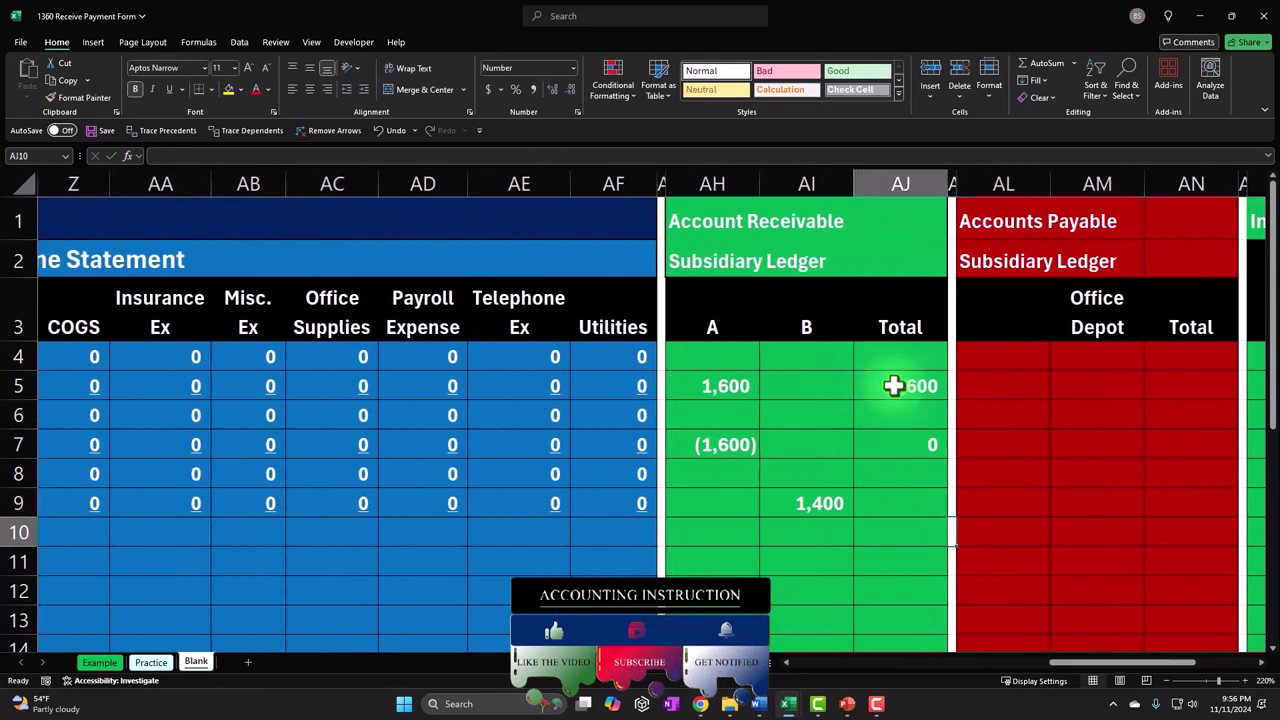
key(Up)
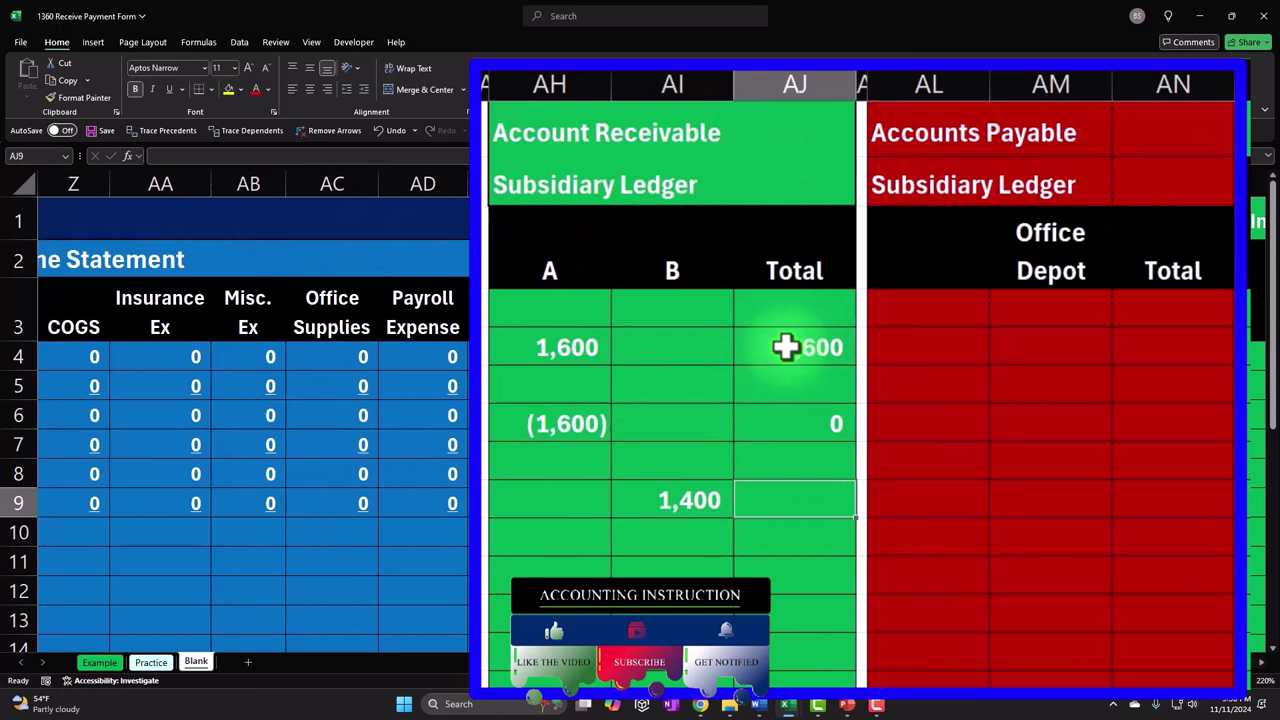
text(=)
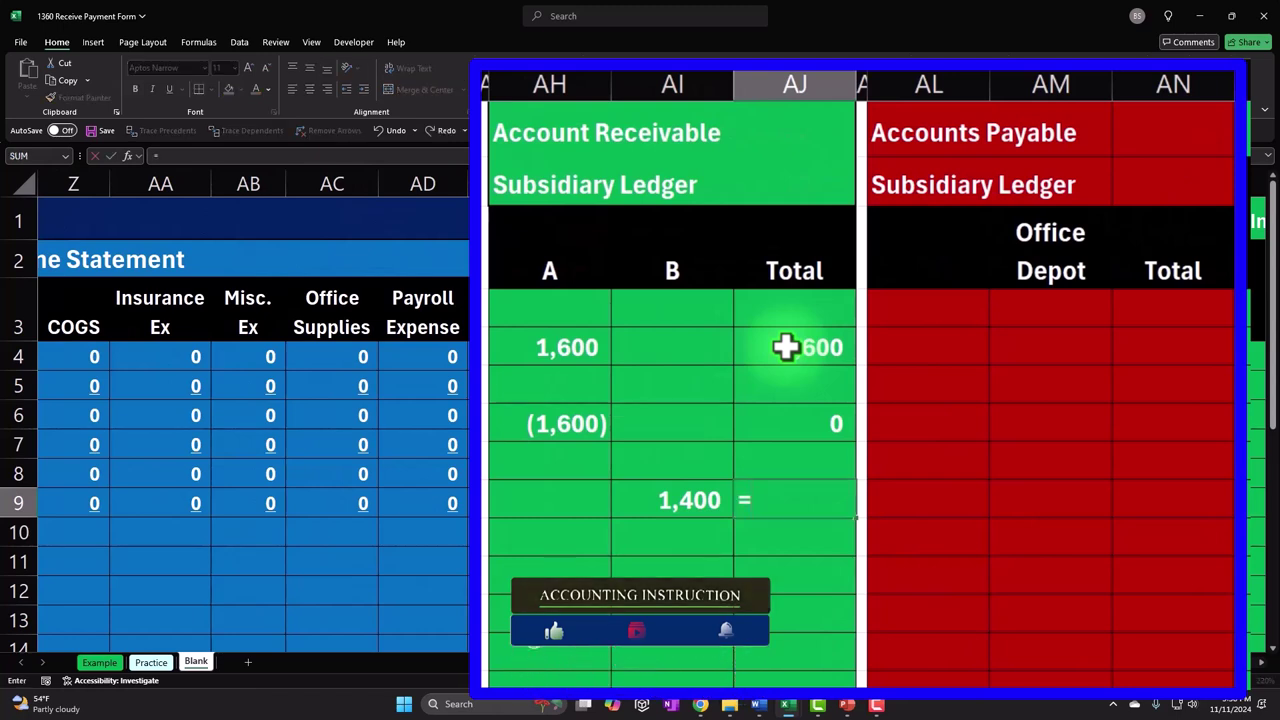
key(Up)
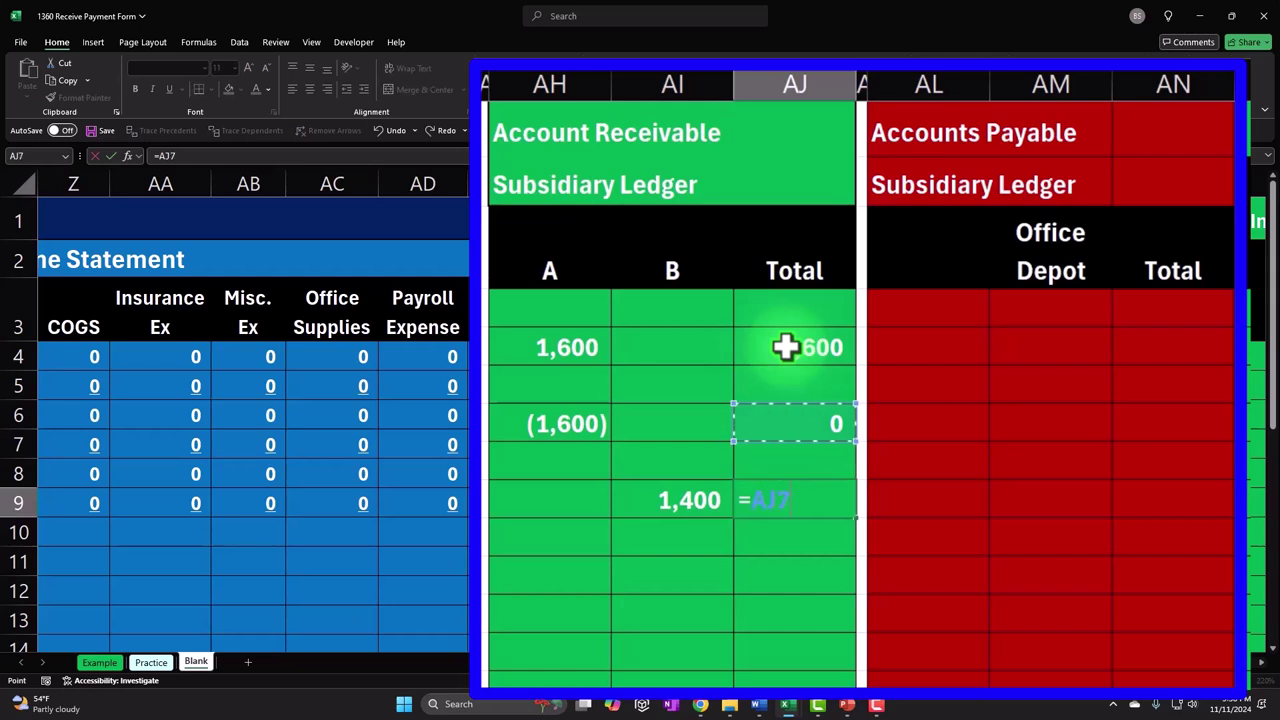
text(+sum)
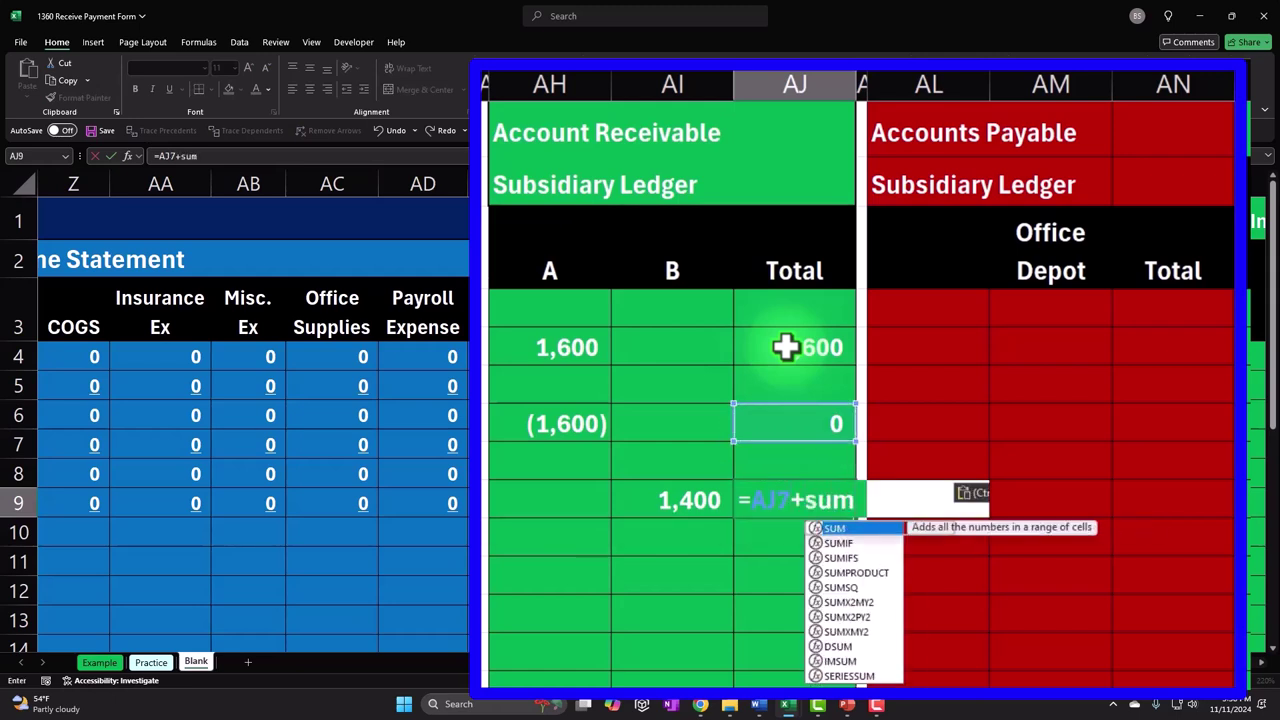
text(()
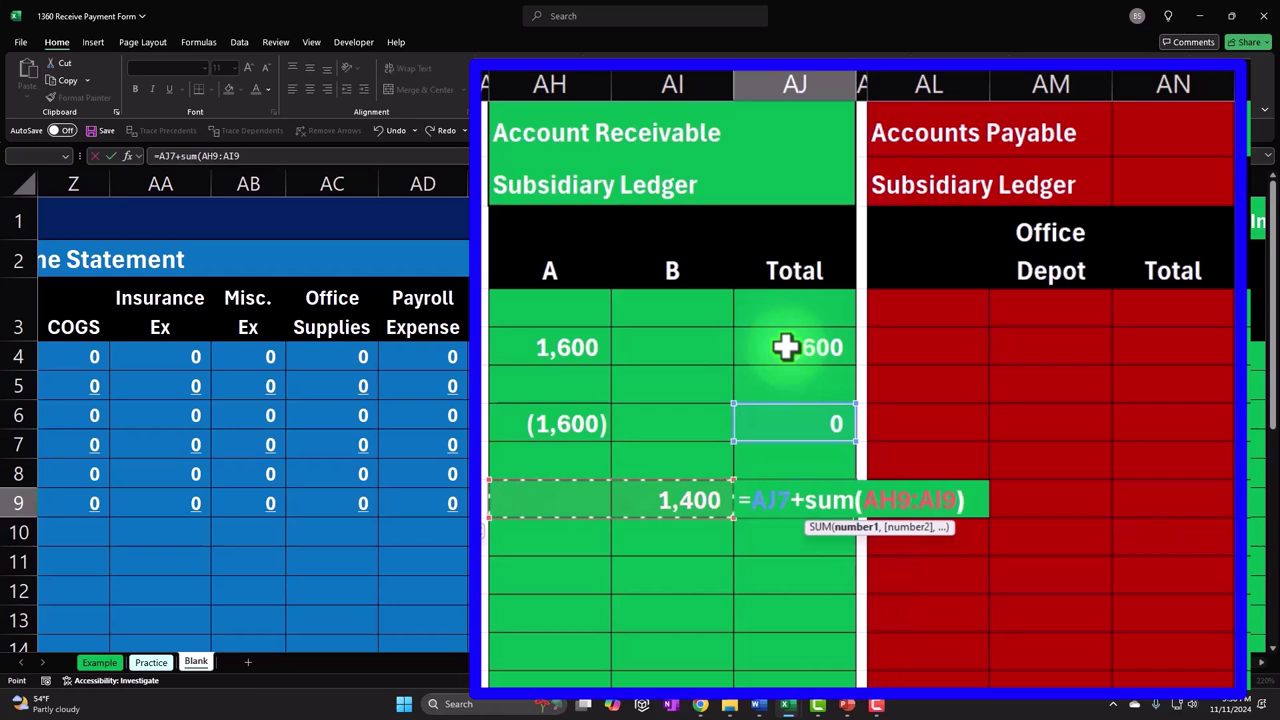
key(Return)
key(Up)
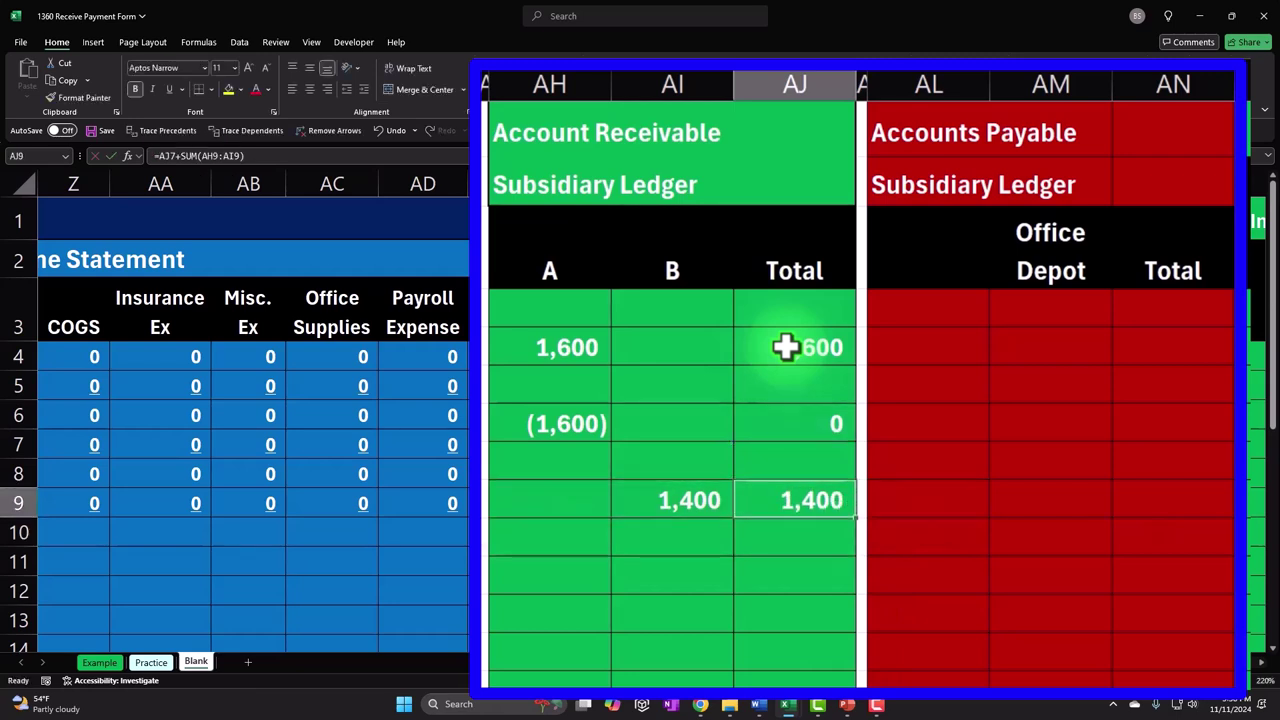
Start a SUM formula in the Cash cell L10 of the balance row
key(Left)
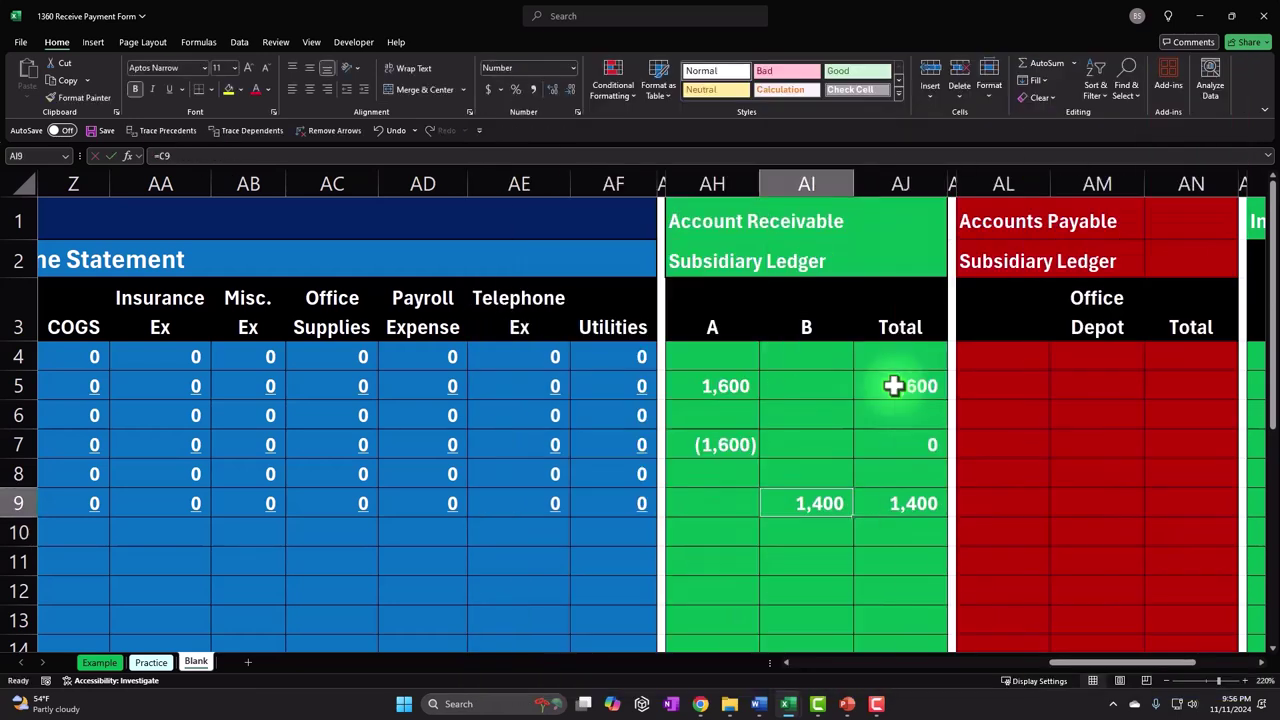
key(Left)
key(Left)
key(Left)
key(Left)
key(Left)
key(Left)
key(Left)
key(Left)
key(Left)
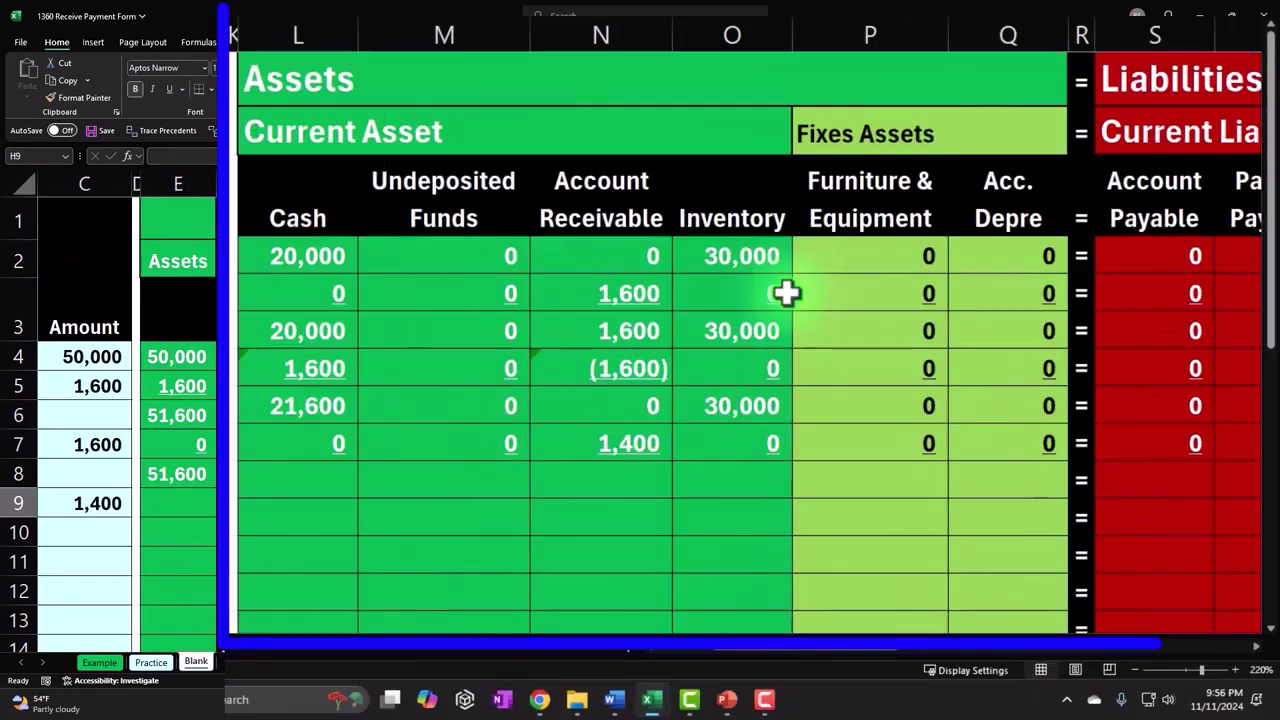
key(Right)
key(Right)
key(Right)
key(Right)
key(Right)
key(Down)
text(=)
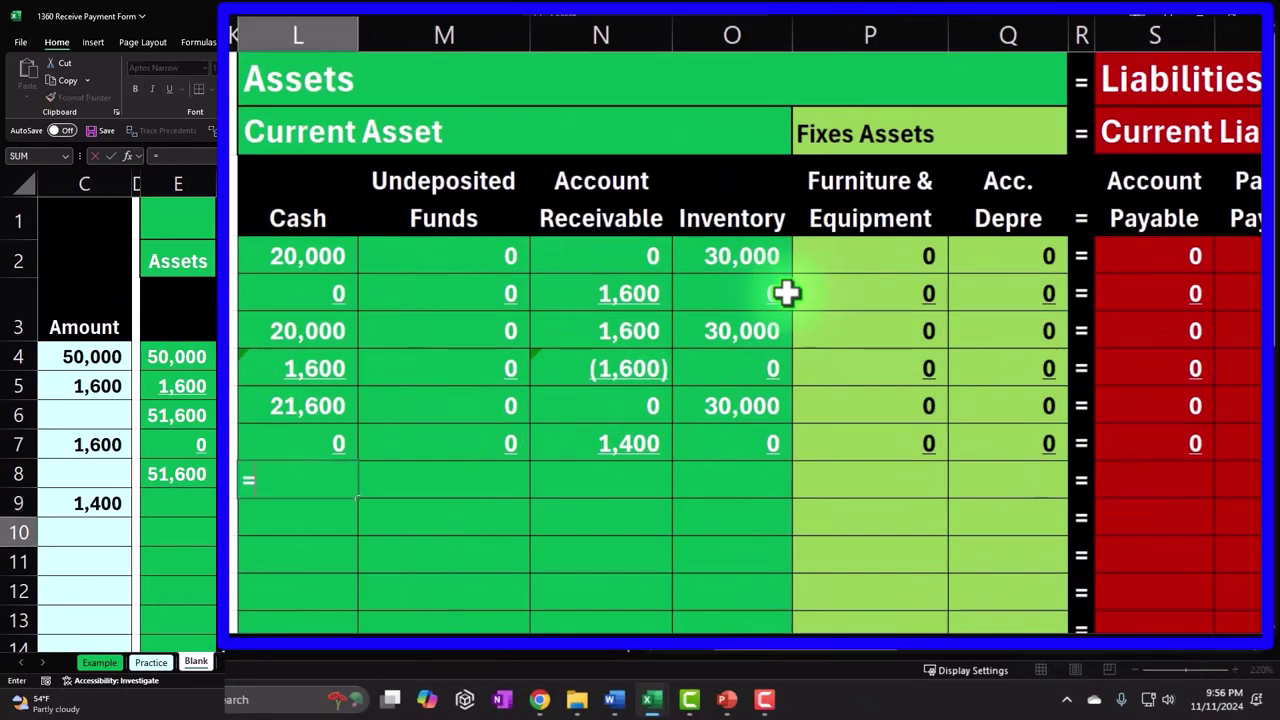
text(sum()
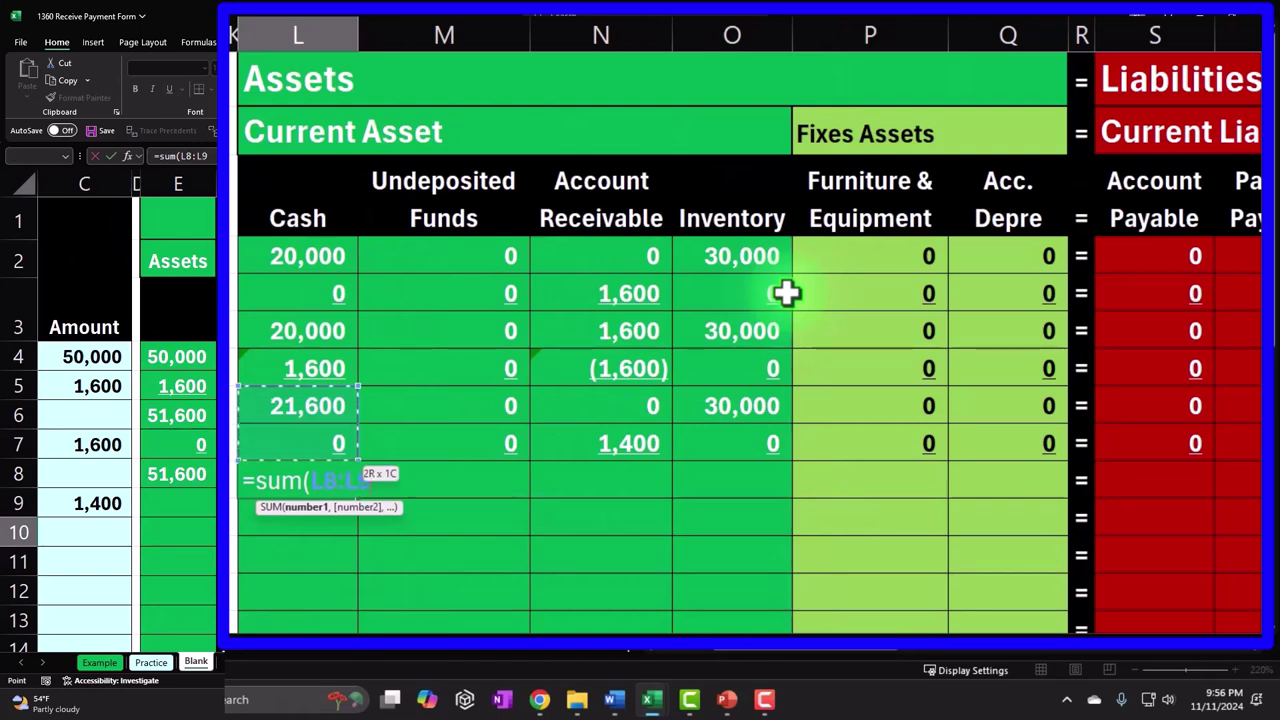
Commit the Cash balance of 21,600 in row 10 and copy its formula
key(Return)
click(294, 480)
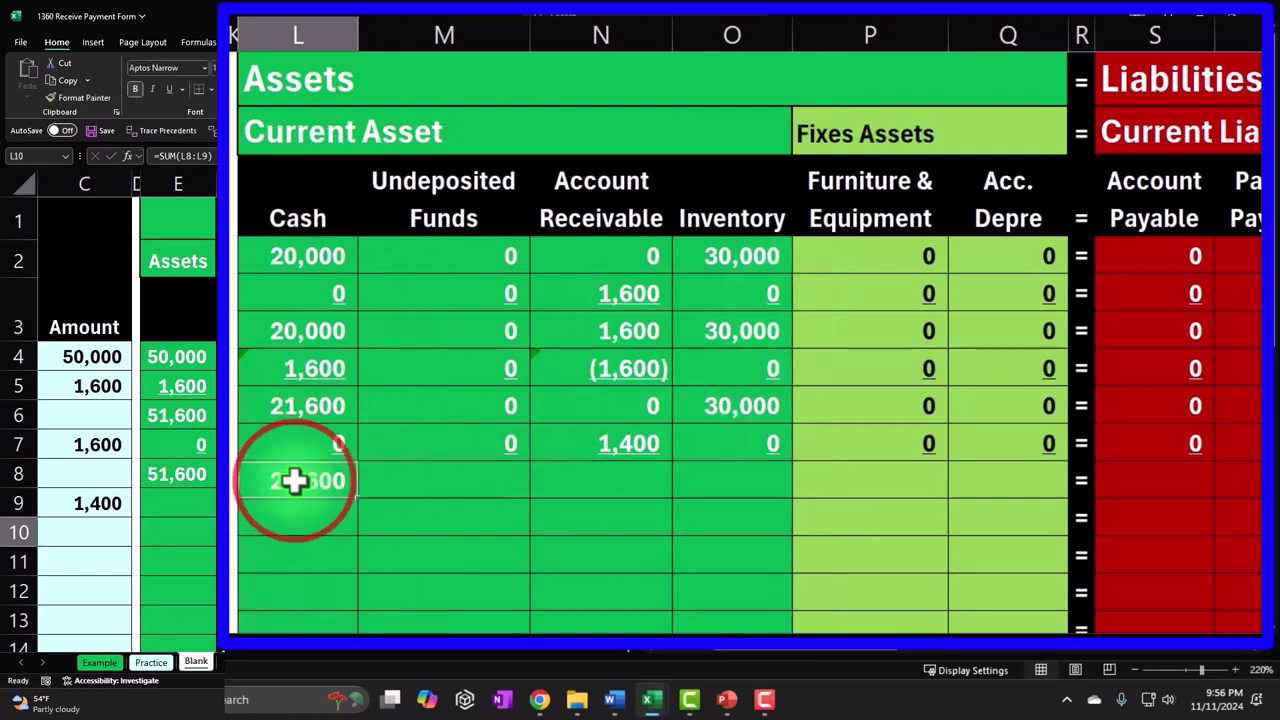
key(ctrl+c)
Undo the plain paste and paste only the SUM formulas into asset cells M10:Q10
drag(429, 480, 965, 473)
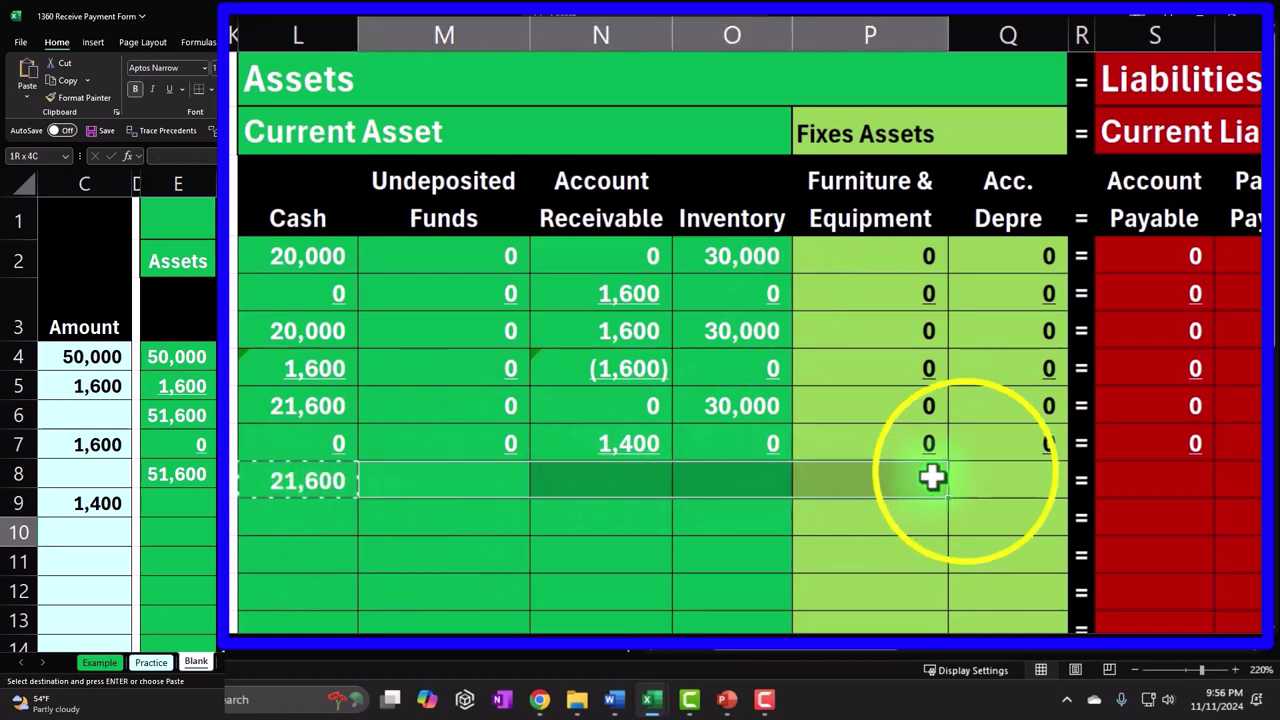
right_click(965, 473)
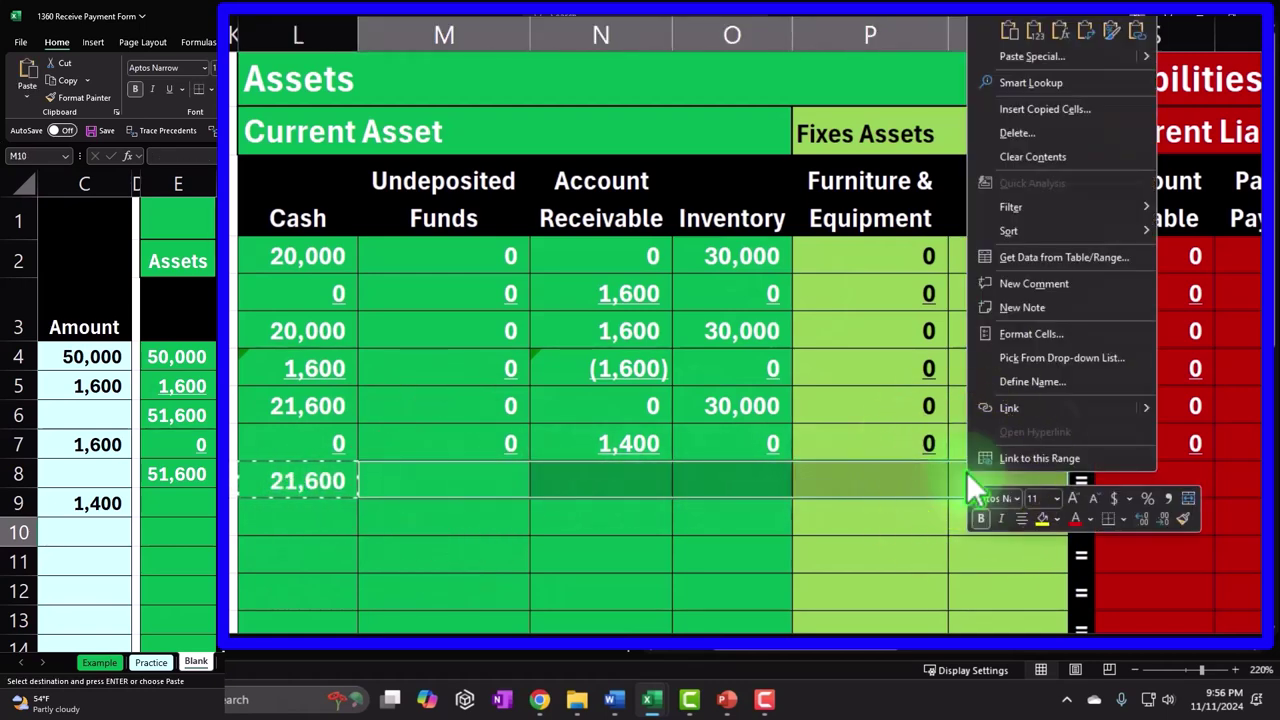
click(1037, 32)
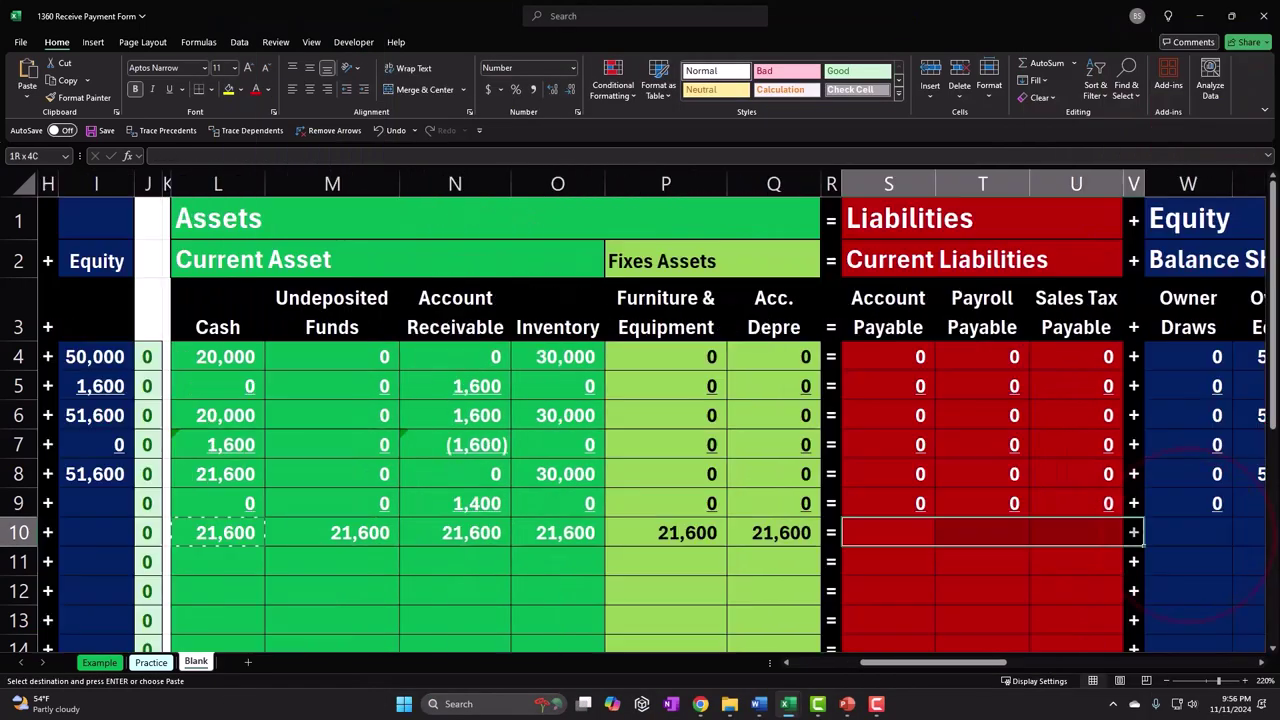
drag(1180, 480, 729, 537)
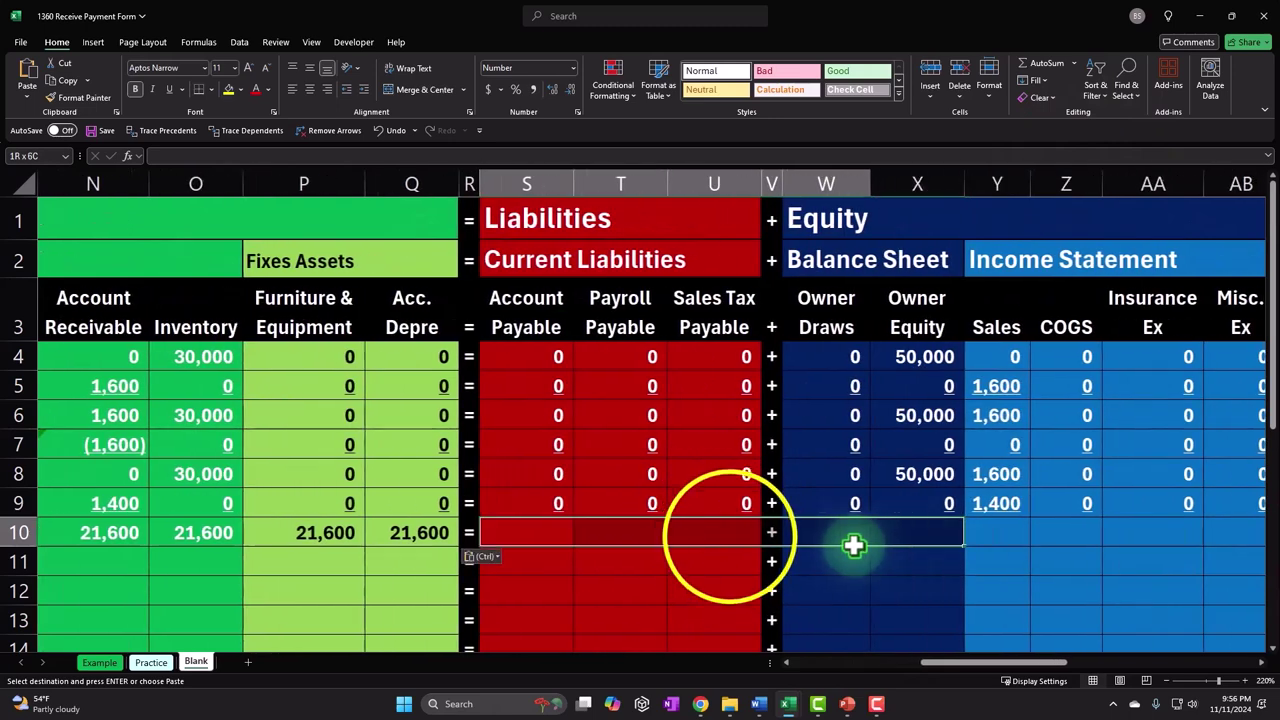
right_click(729, 537)
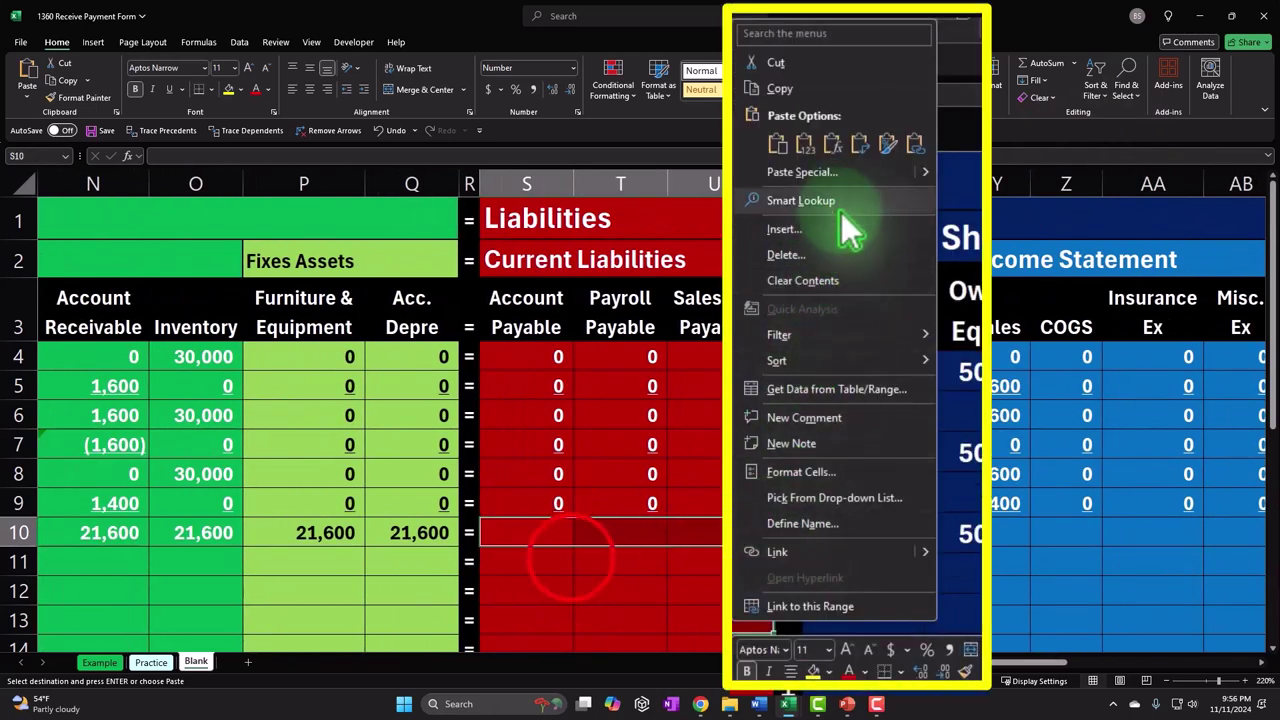
click(571, 557)
click(391, 130)
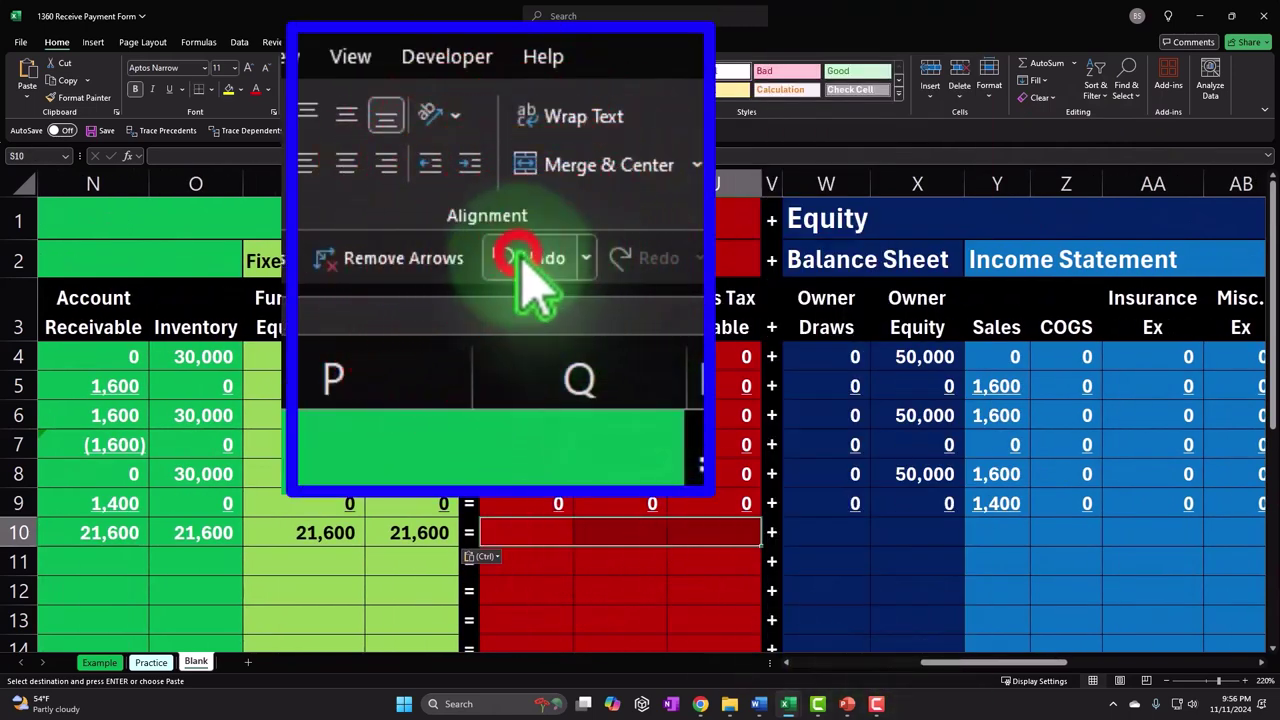
right_click(206, 523)
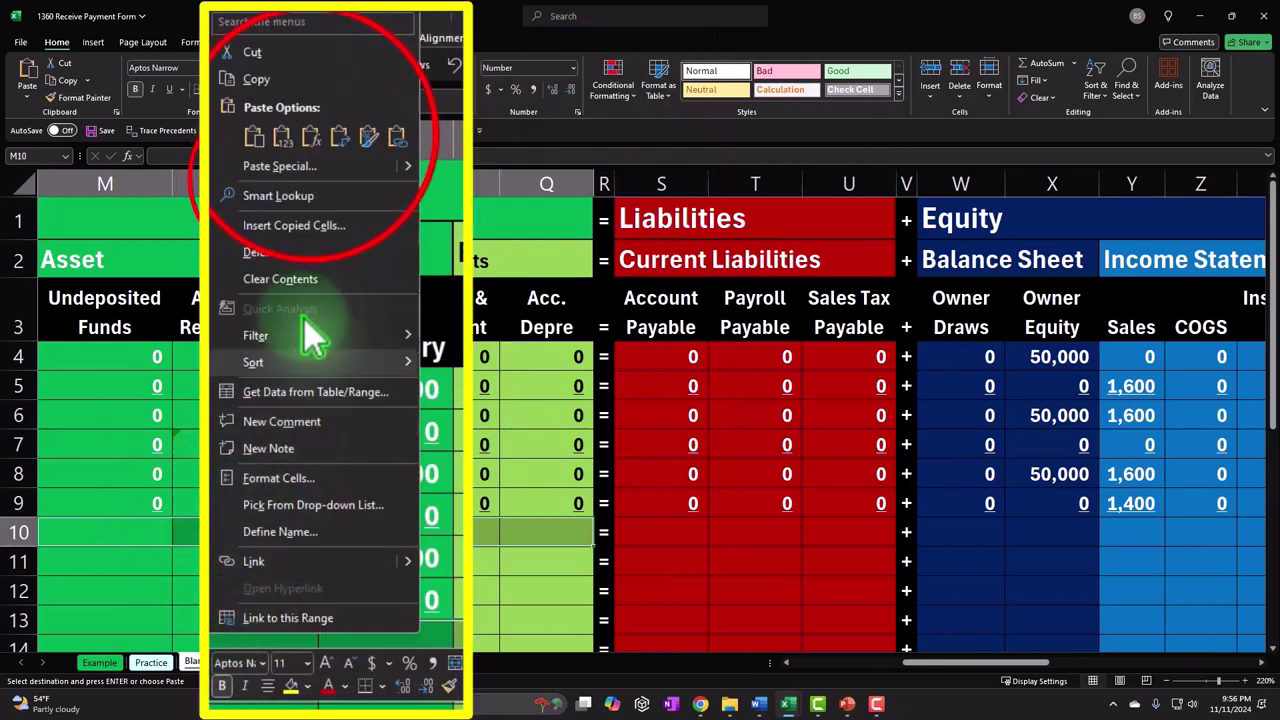
click(309, 148)
Paste the SUM formulas into the liability (S10:U10) and equity (W10:AE10) cells
drag(686, 530, 849, 532)
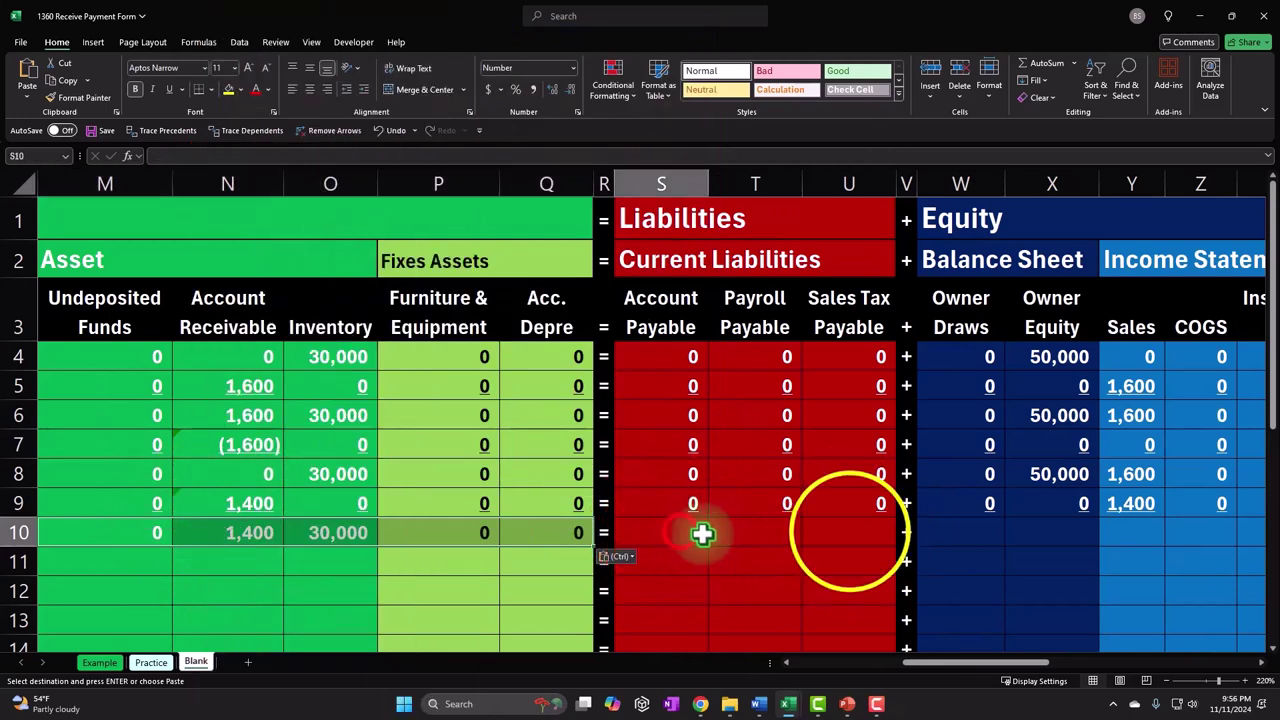
right_click(849, 532)
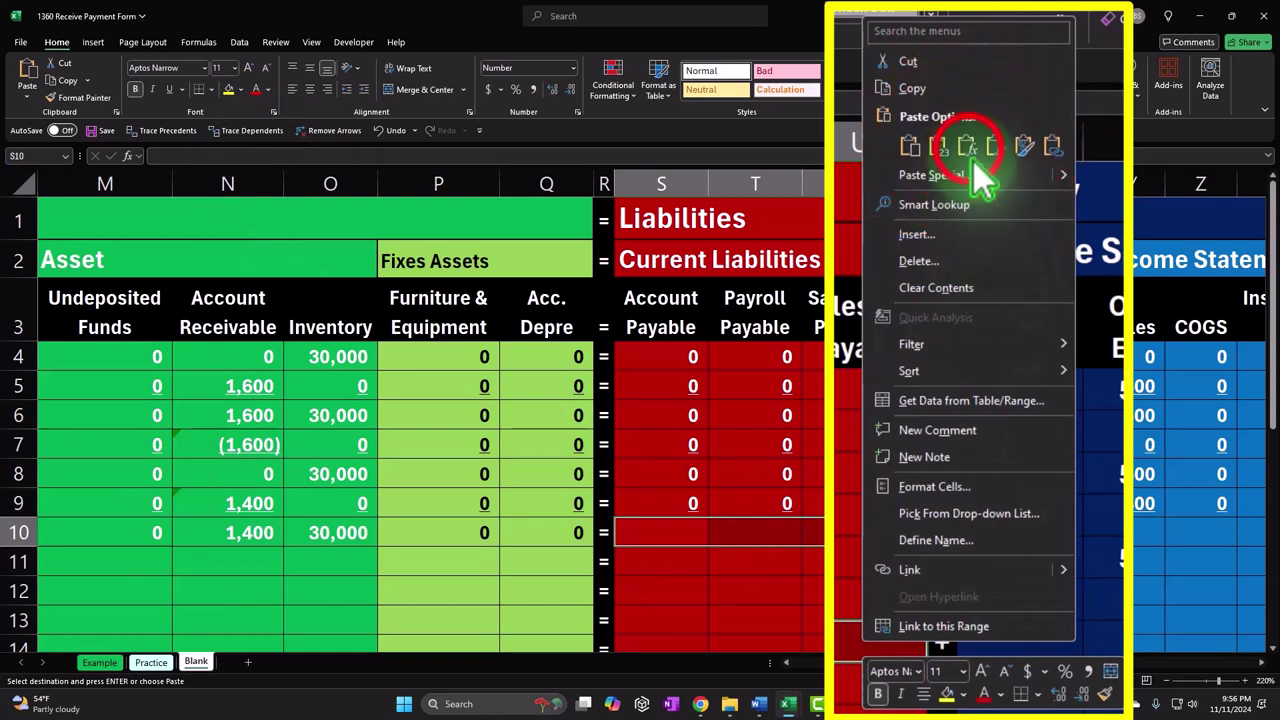
click(977, 512)
drag(980, 532, 1206, 529)
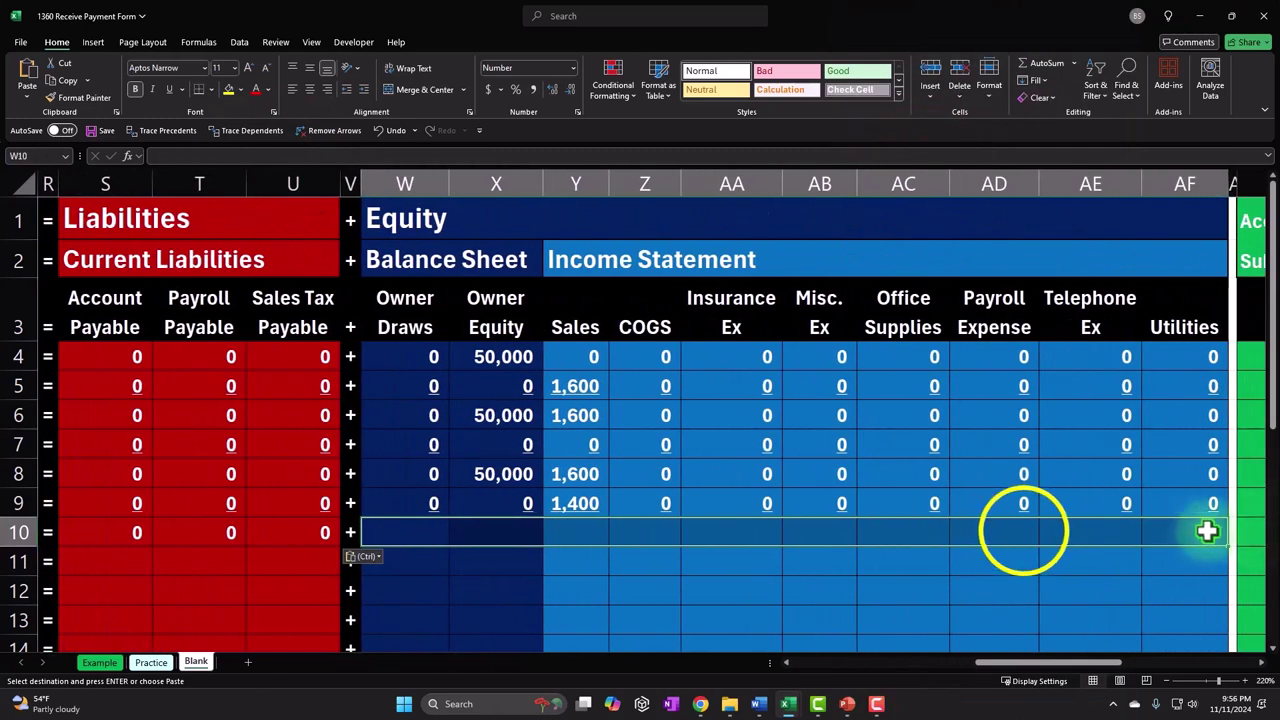
right_click(1023, 531)
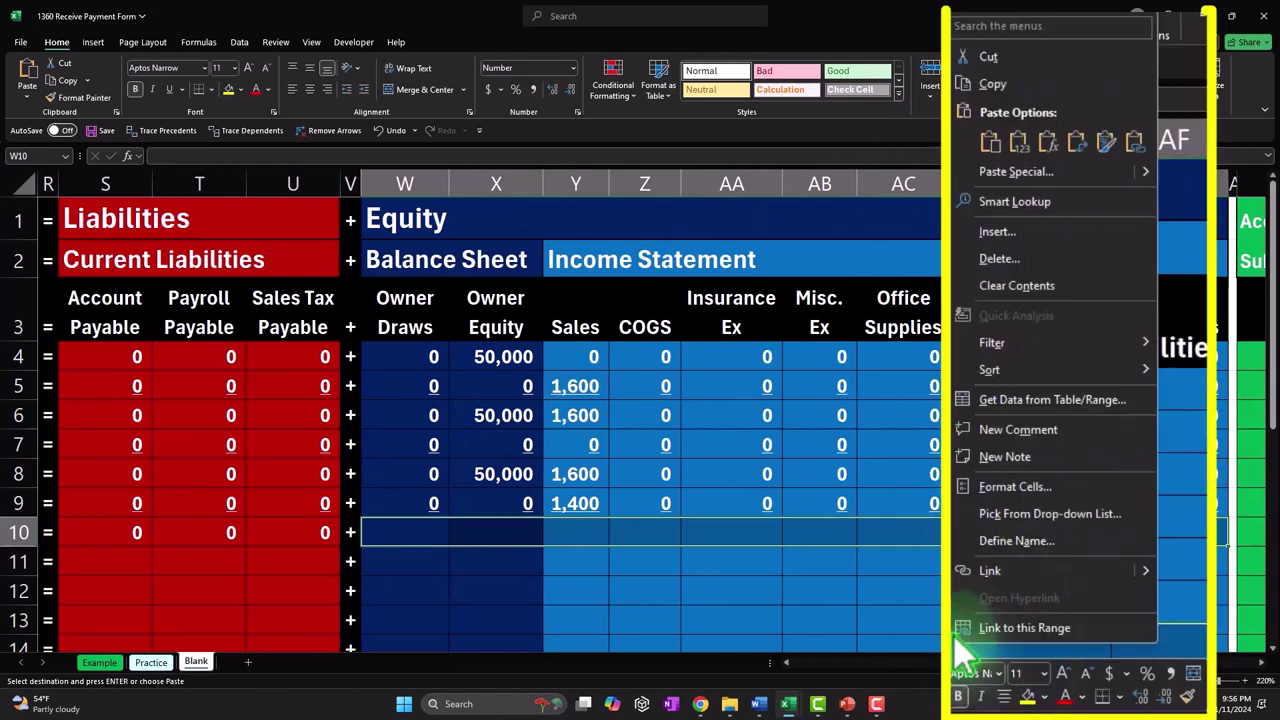
click(1057, 137)
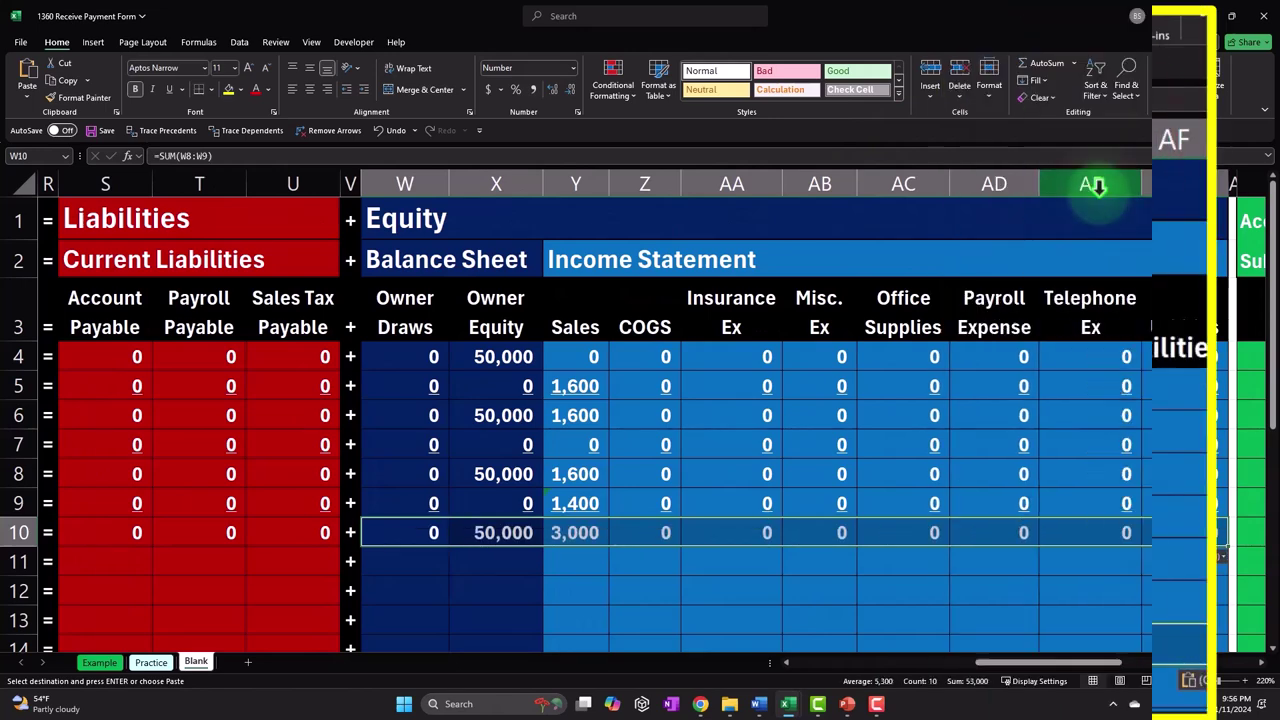
click(1097, 668)
drag(1097, 668, 885, 672)
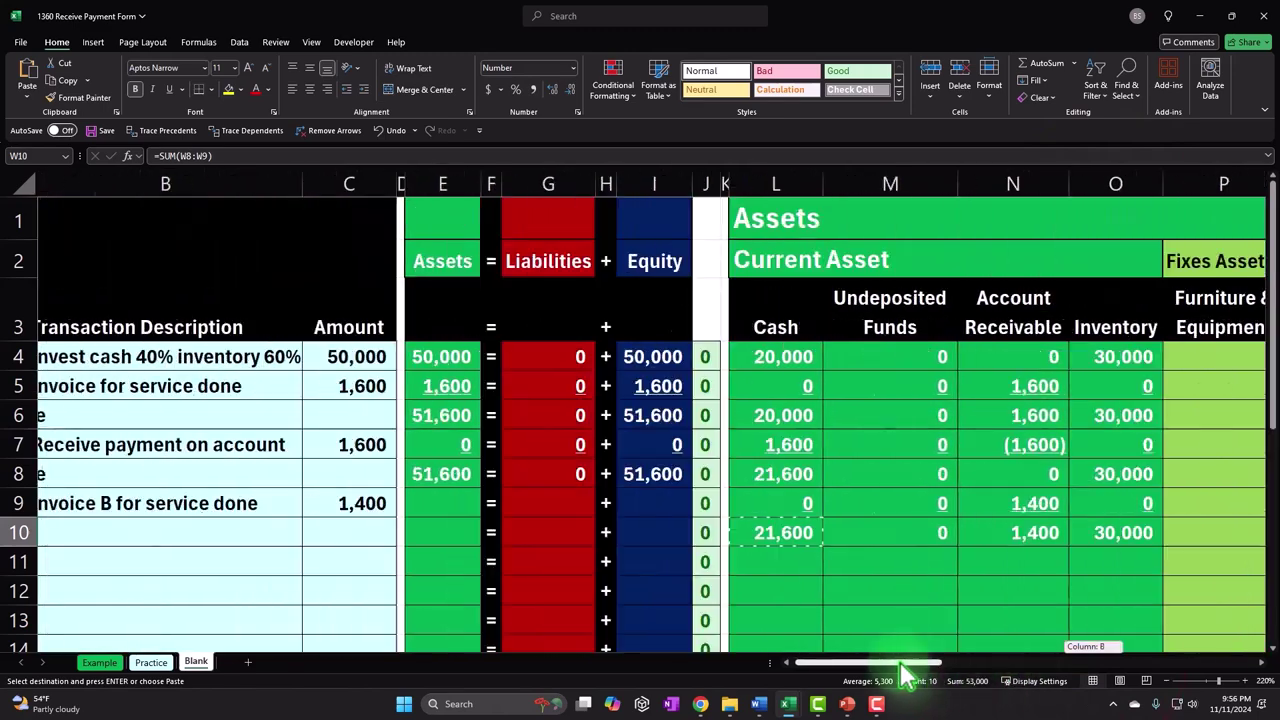
Enter =A8 in A10 so row 10 is labelled Balance
click(67, 528)
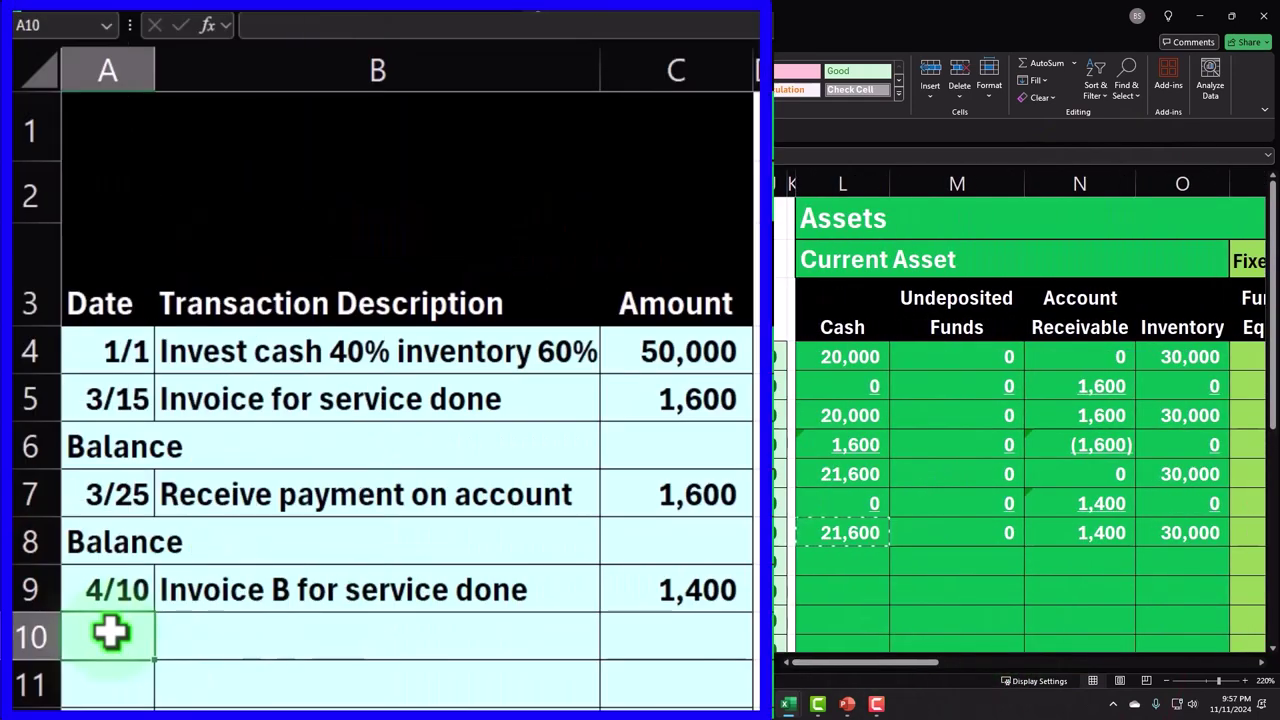
text(=)
key(Up)
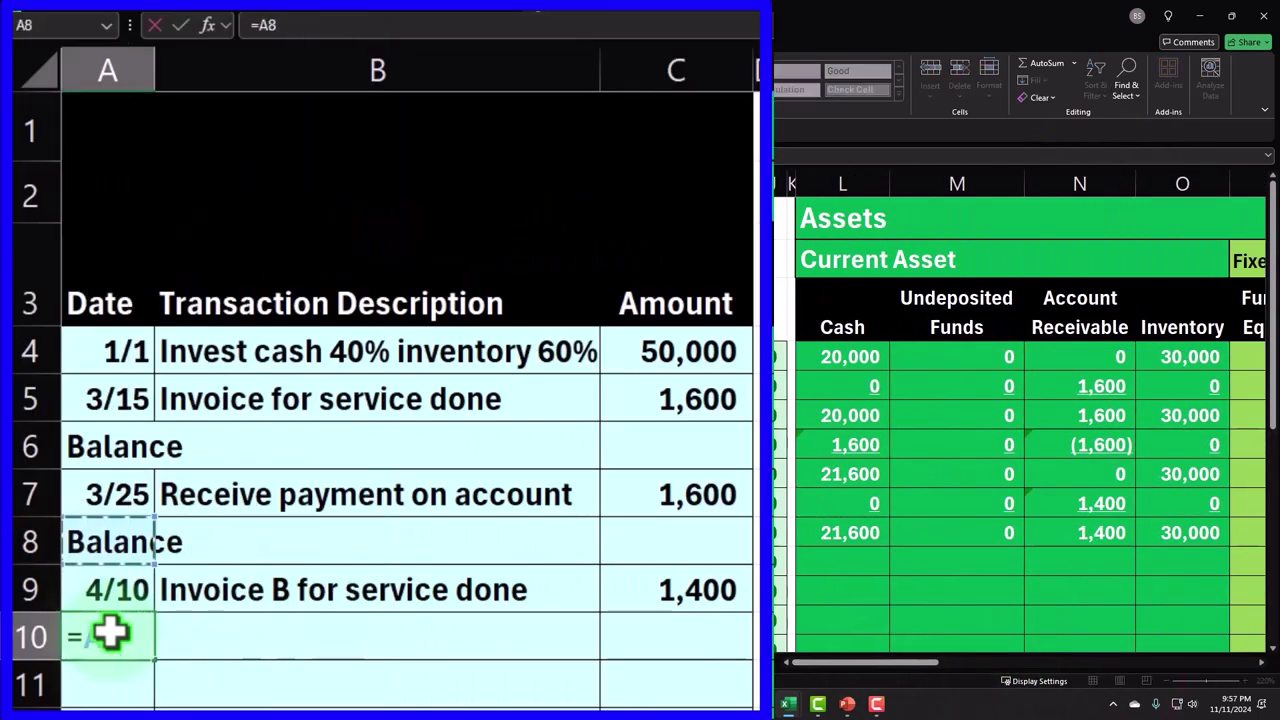
key(Return)
Fill the row 8 Assets, Liabilities and Equity totals (E8, G8, I8) down to row 10
click(520, 471)
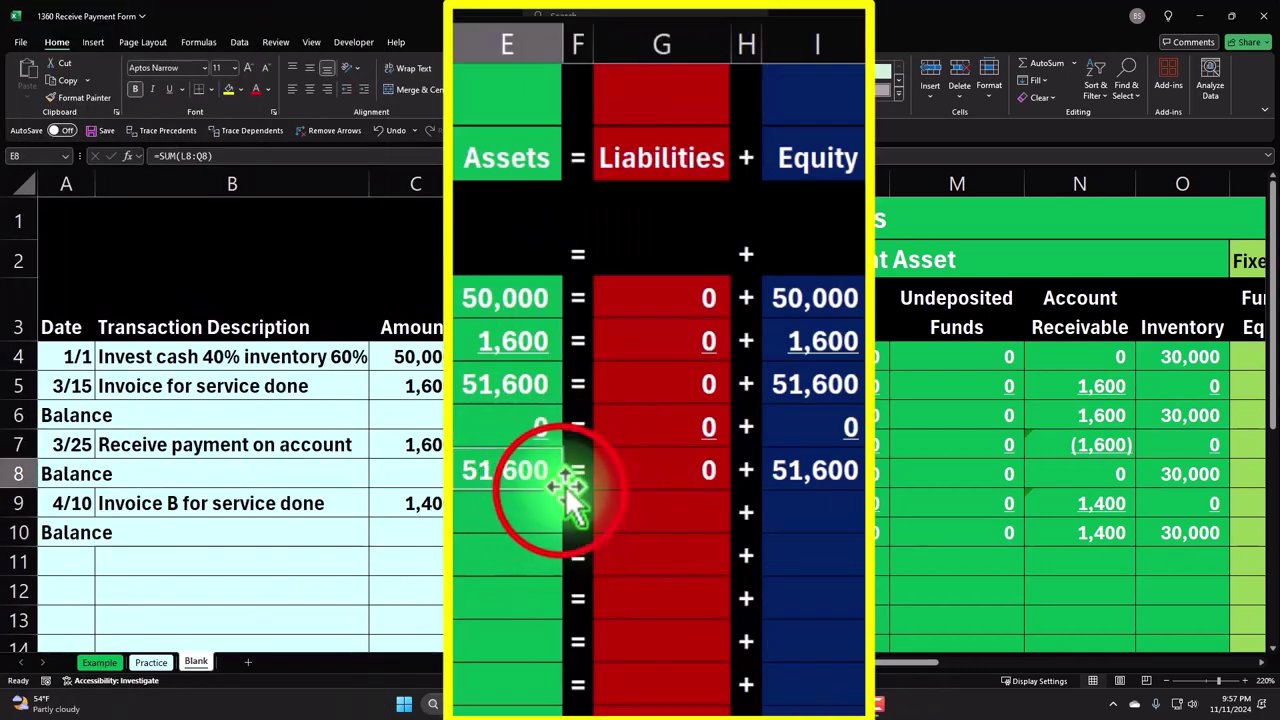
drag(562, 492, 560, 563)
click(700, 478)
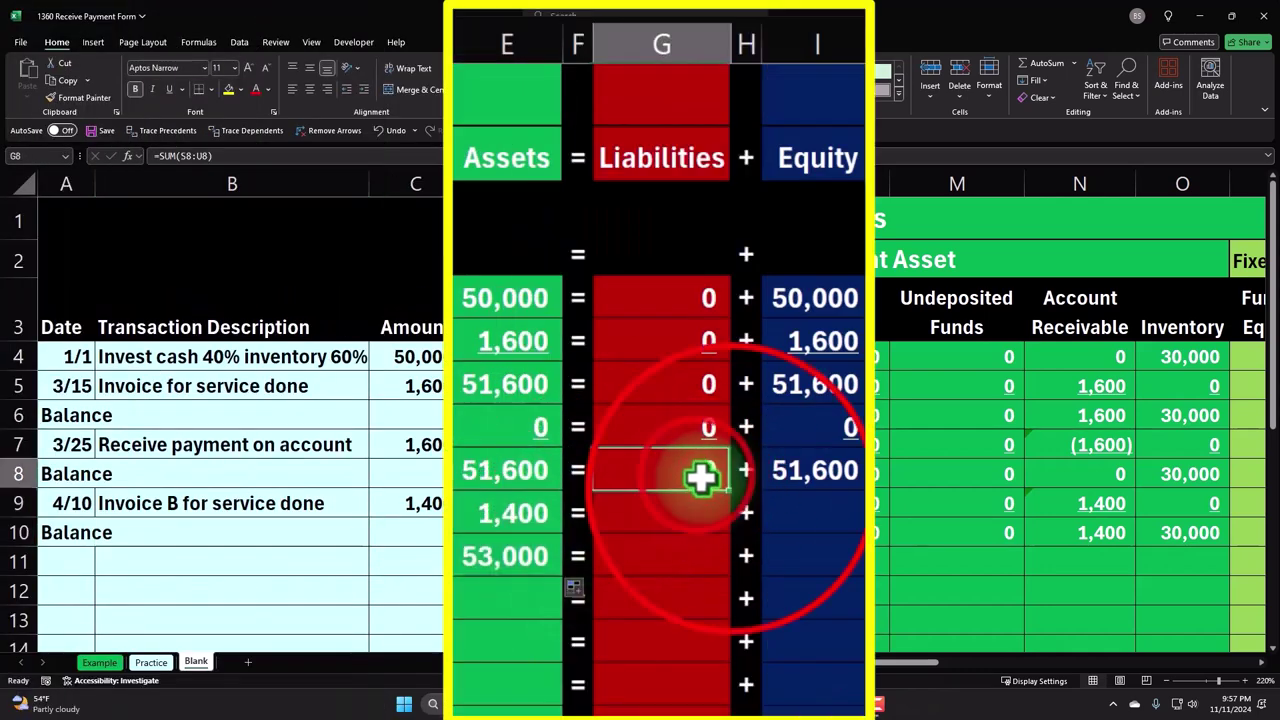
drag(729, 491, 738, 560)
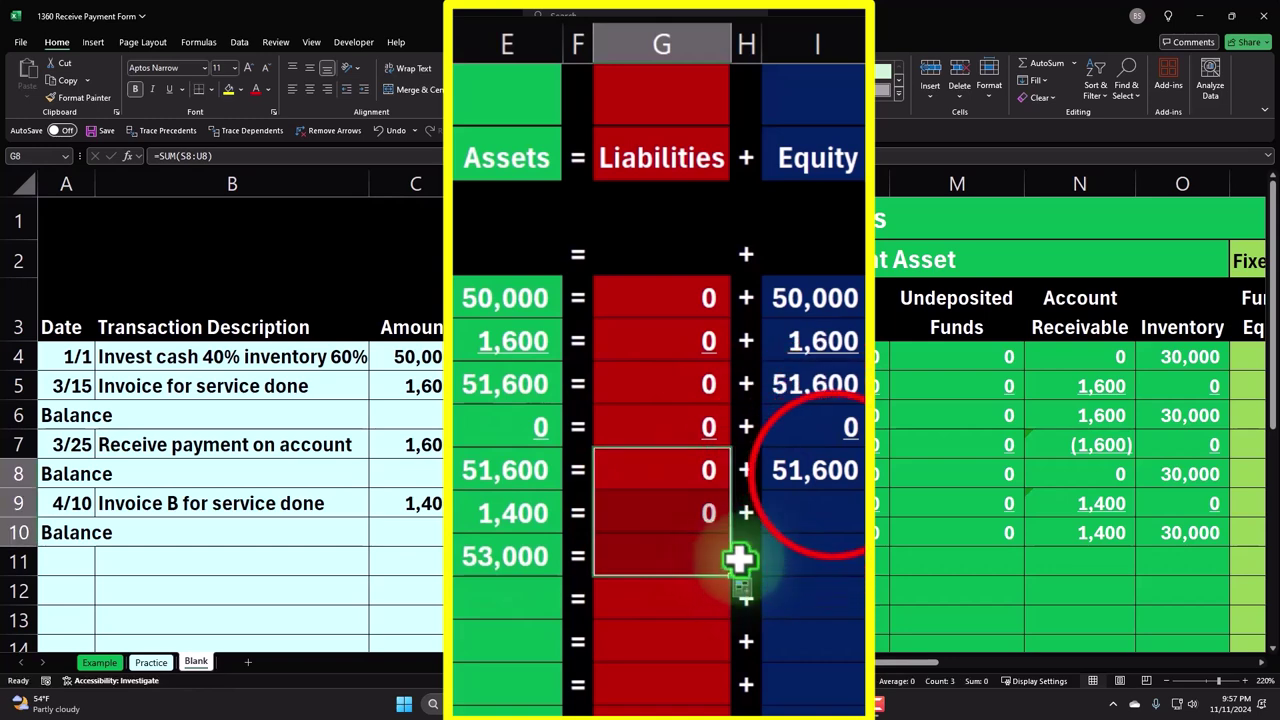
click(838, 480)
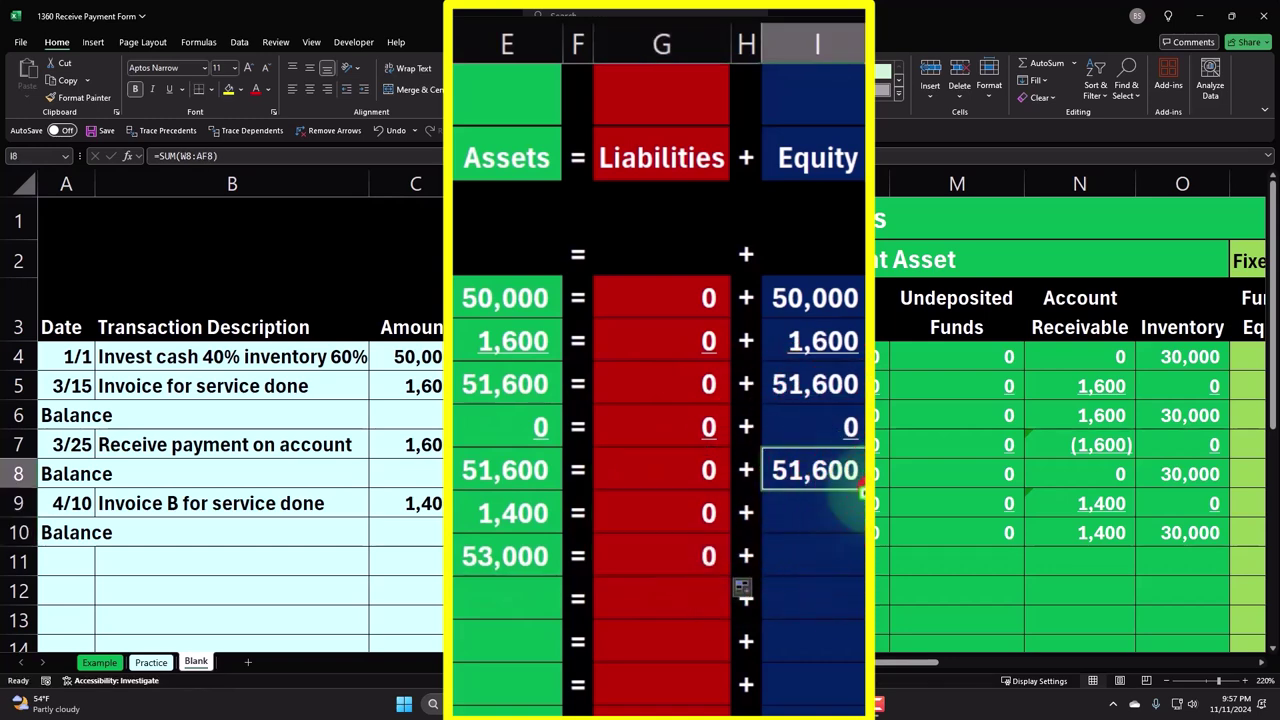
drag(860, 490, 829, 555)
Verify the row 9 and 10 total formulas show 53,000 = 0 + 53,000
click(829, 512)
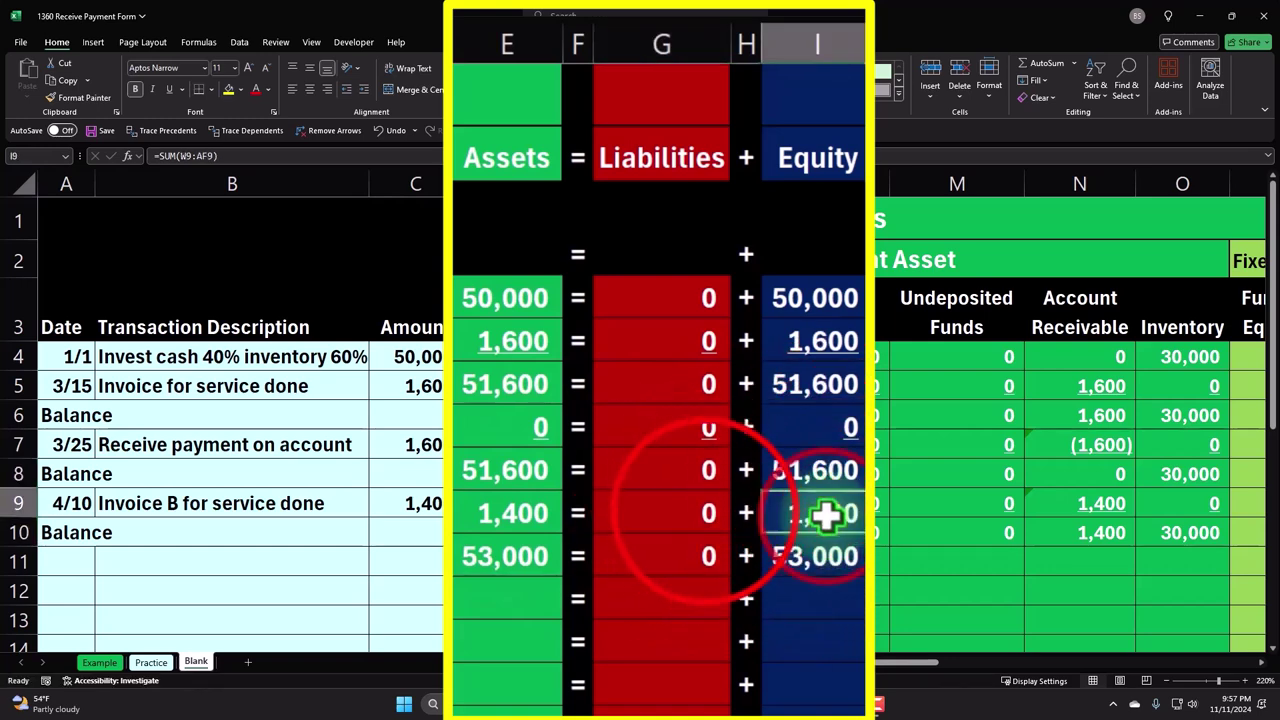
ctrl+click(707, 512)
ctrl+click(514, 513)
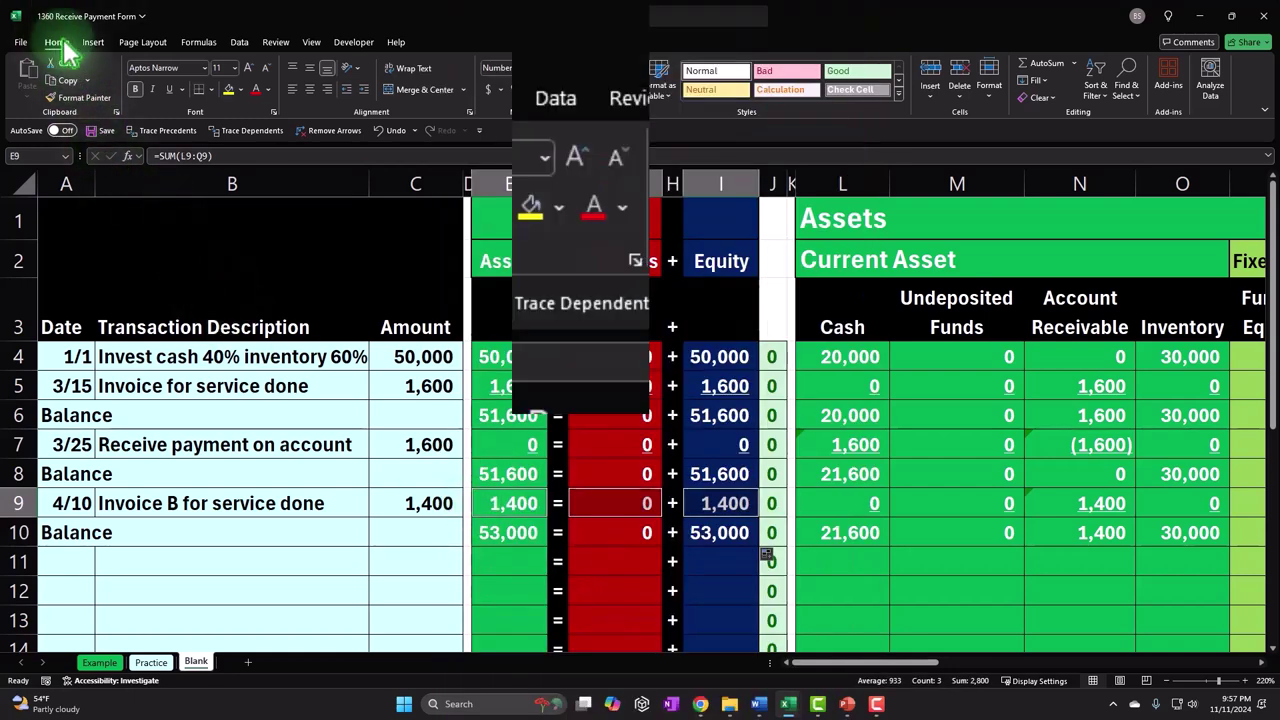
click(388, 474)
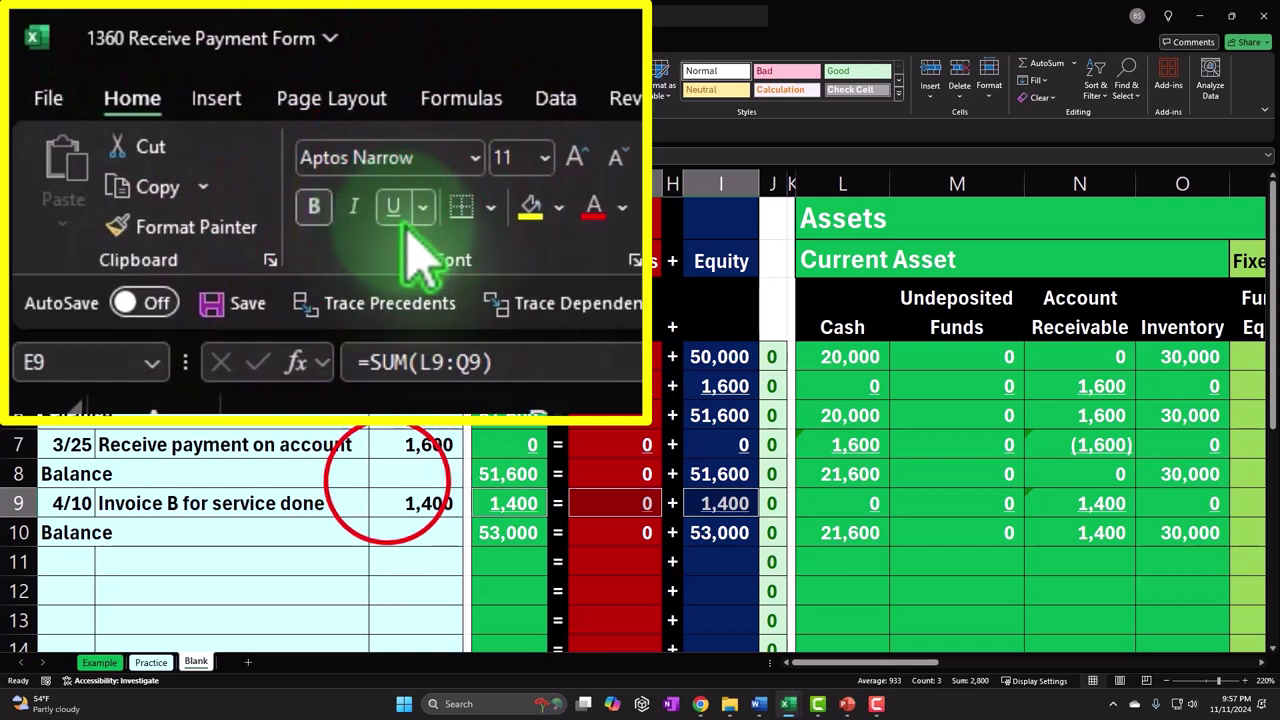
click(497, 503)
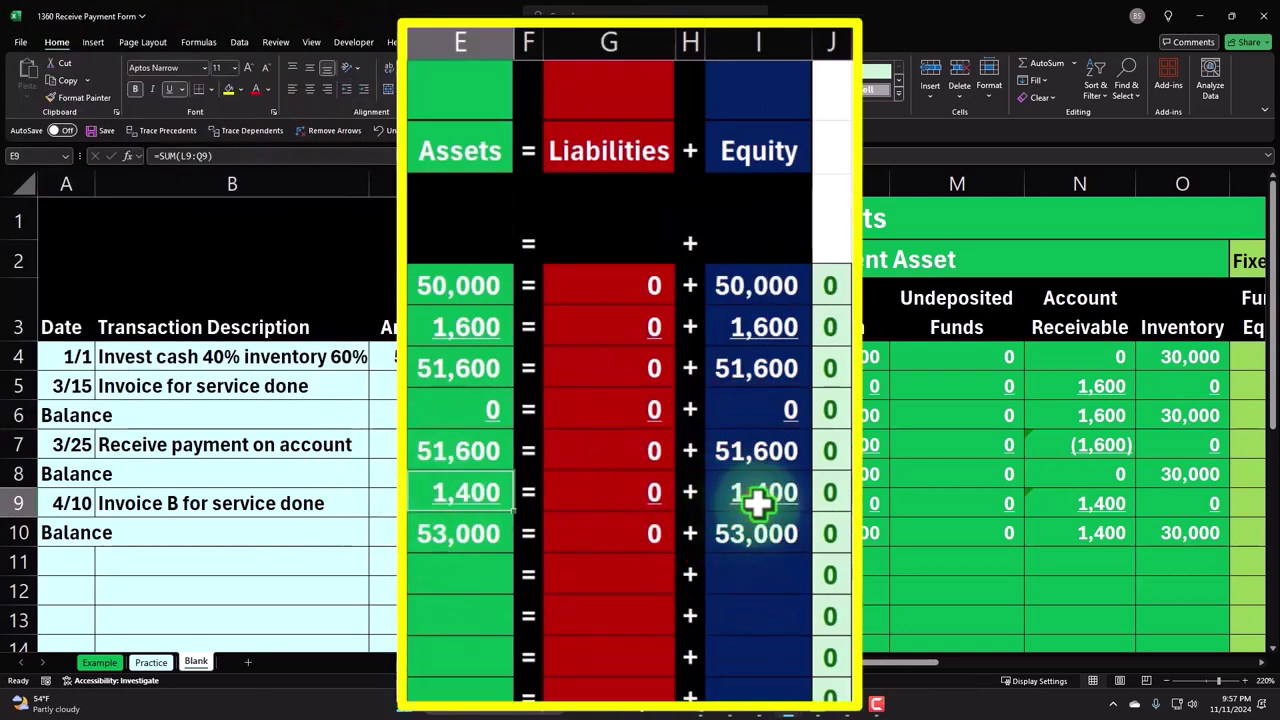
click(757, 495)
click(459, 535)
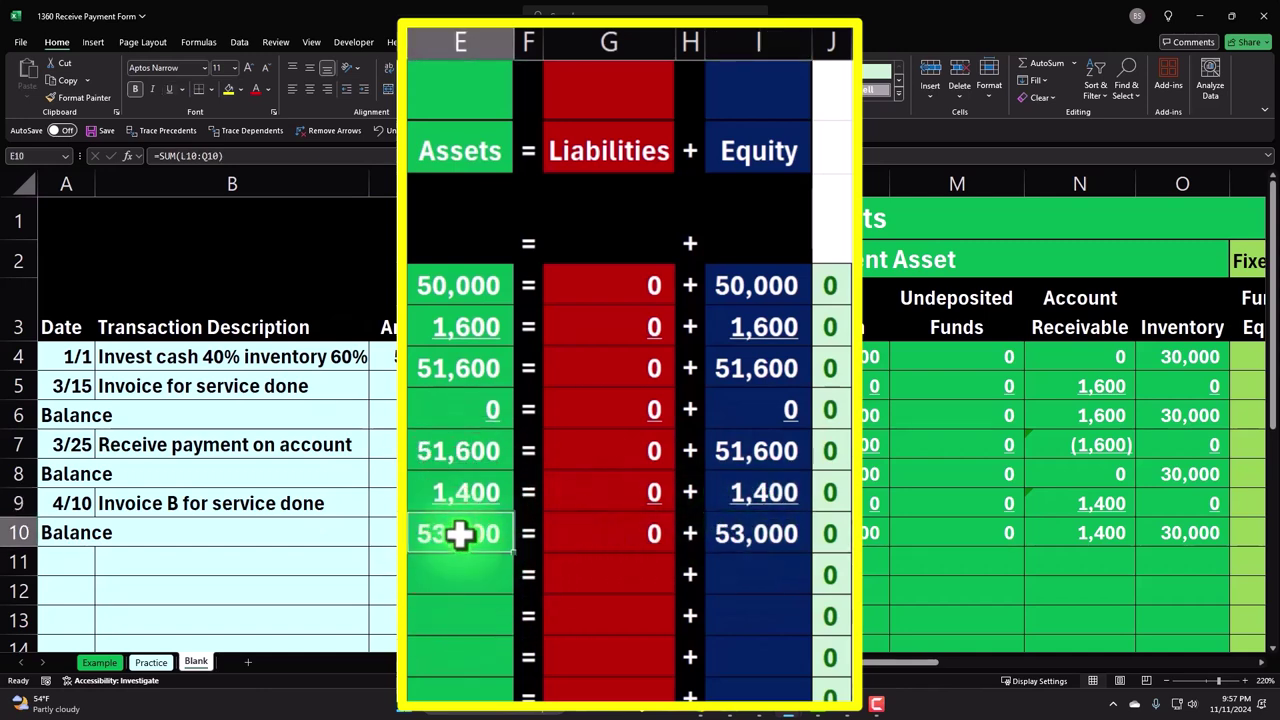
click(744, 540)
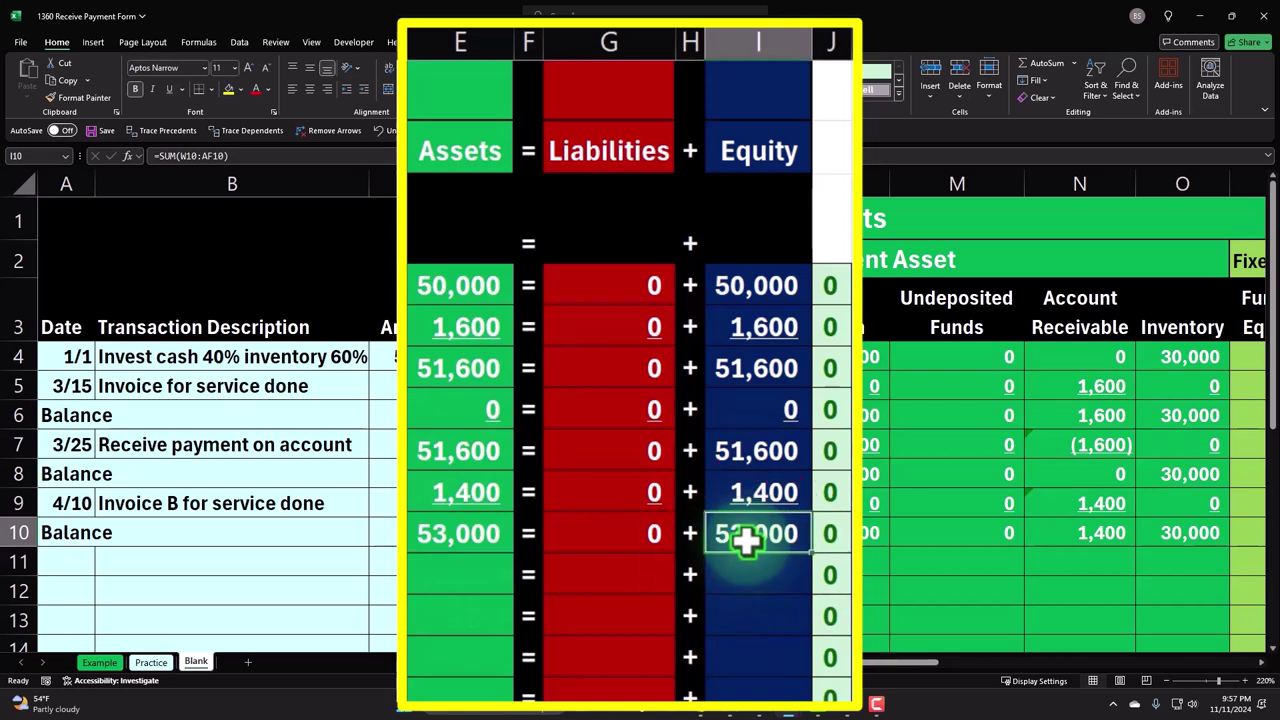
key(Left)
key(Left)
key(Left)
key(Left)
key(Left)
key(Left)
key(Left)
key(Left)
key(Down)
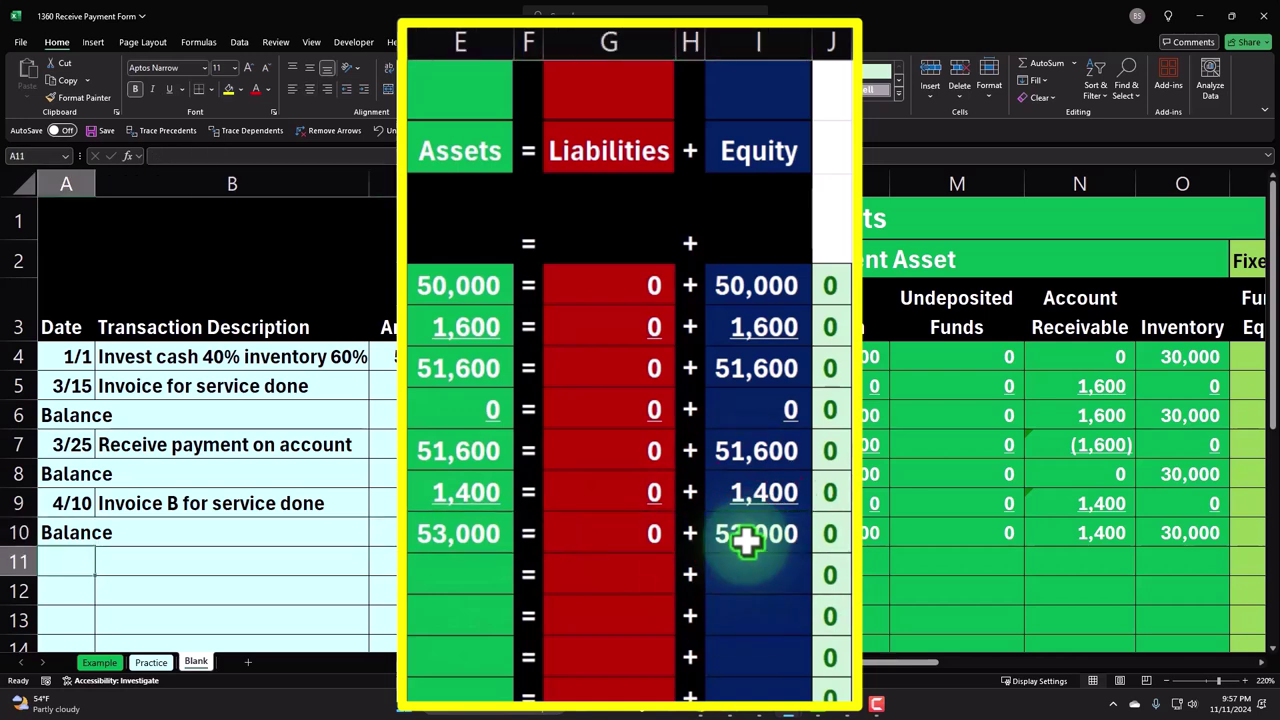
Enter date 4/15 and description 'Receive payment on account' in row 11
text(4/15)
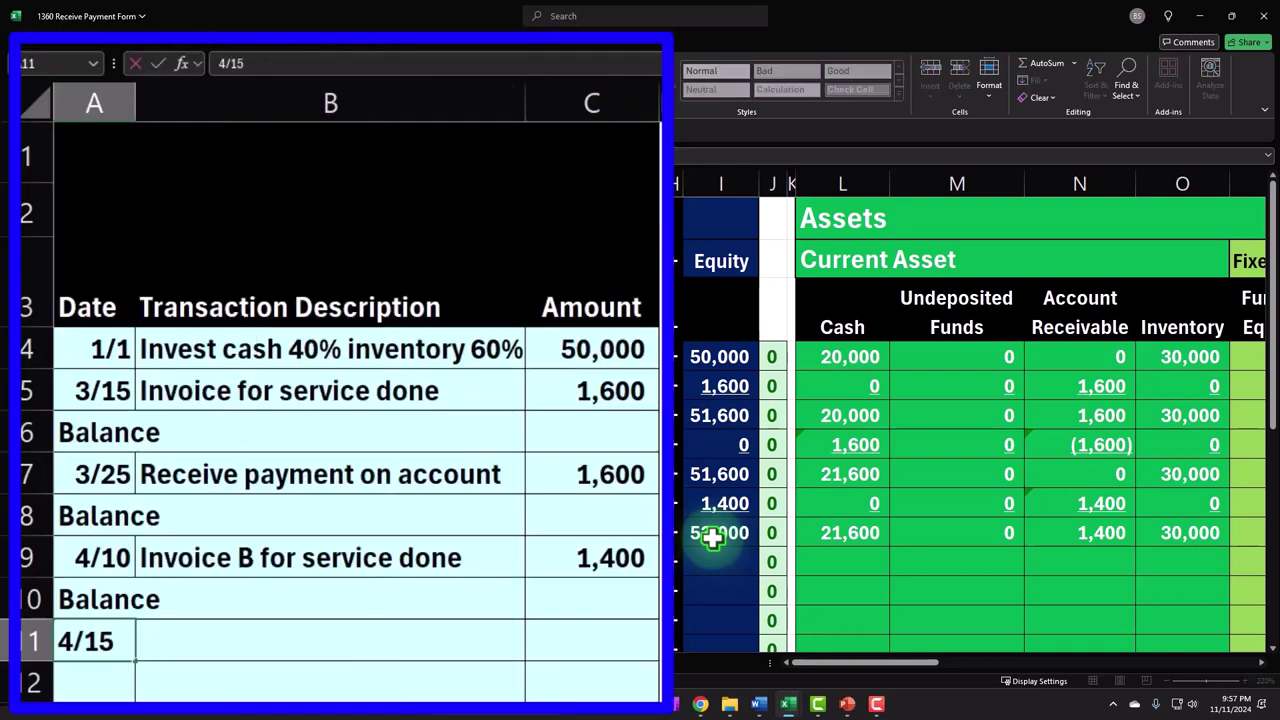
key(Tab)
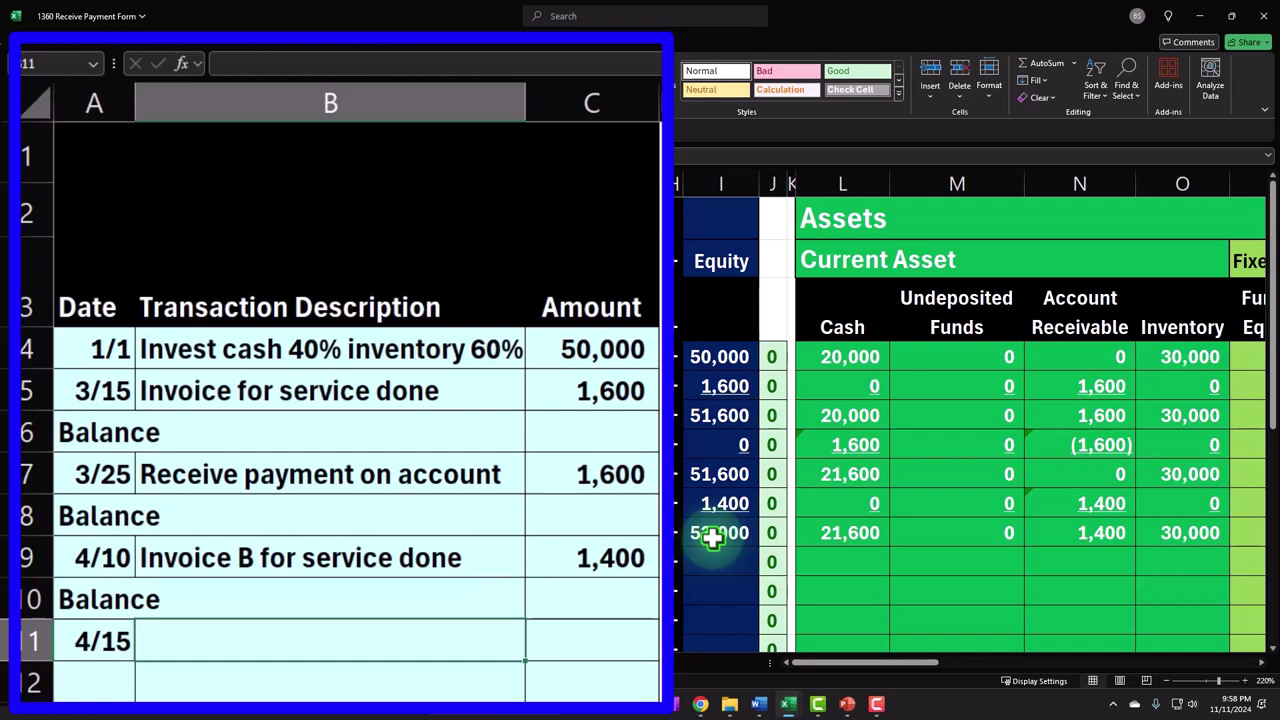
text(Receive payment on account)
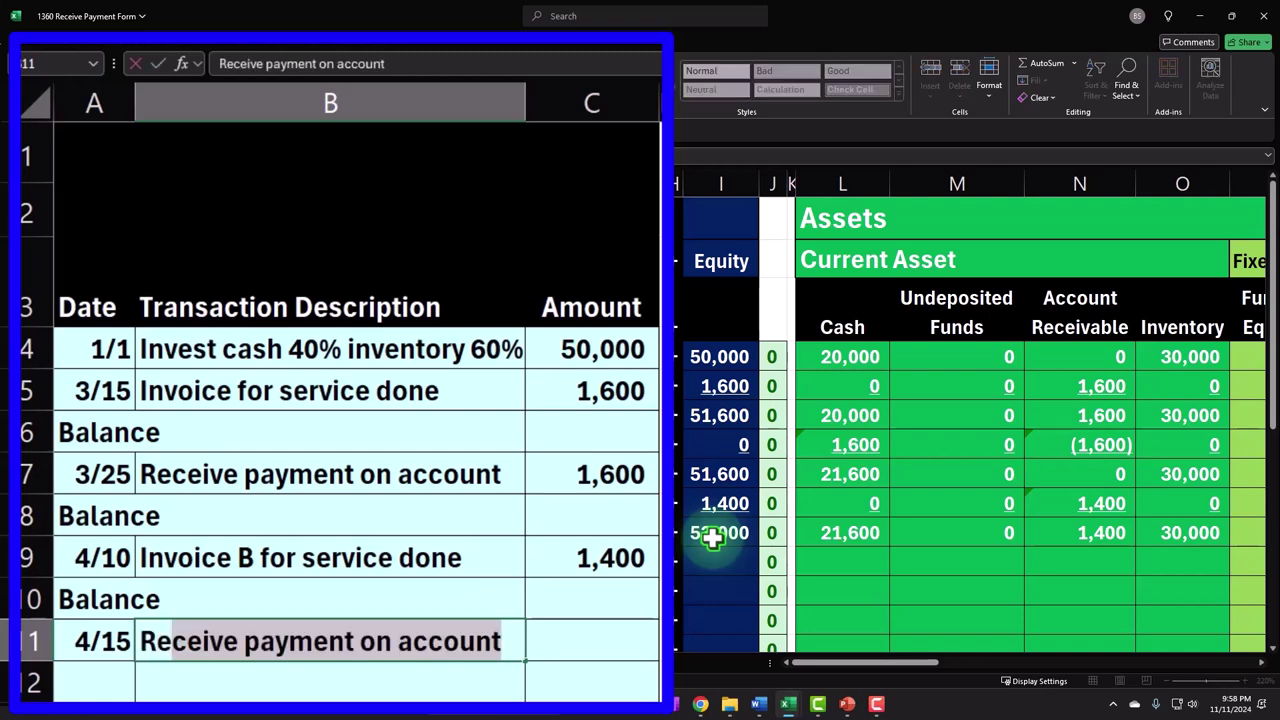
key(Tab)
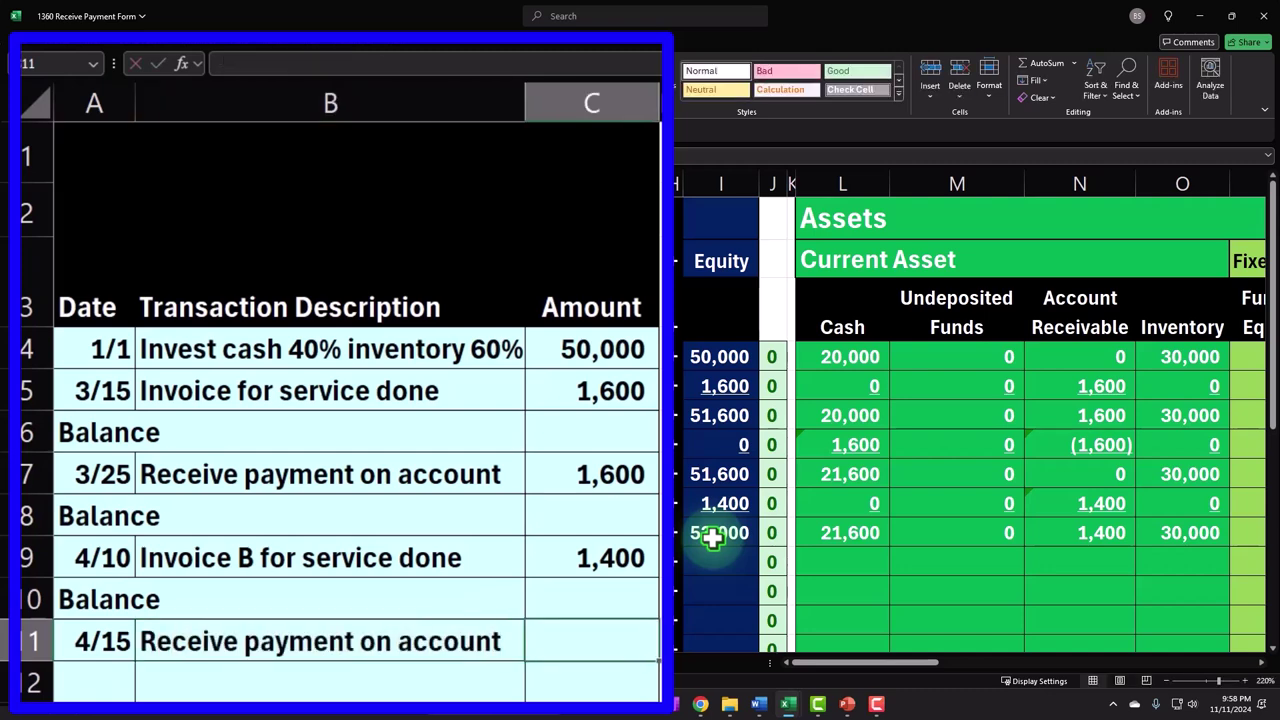
Set the row 11 amount to =C10 (1,400) and begin a formula in the Cash column
text(=)
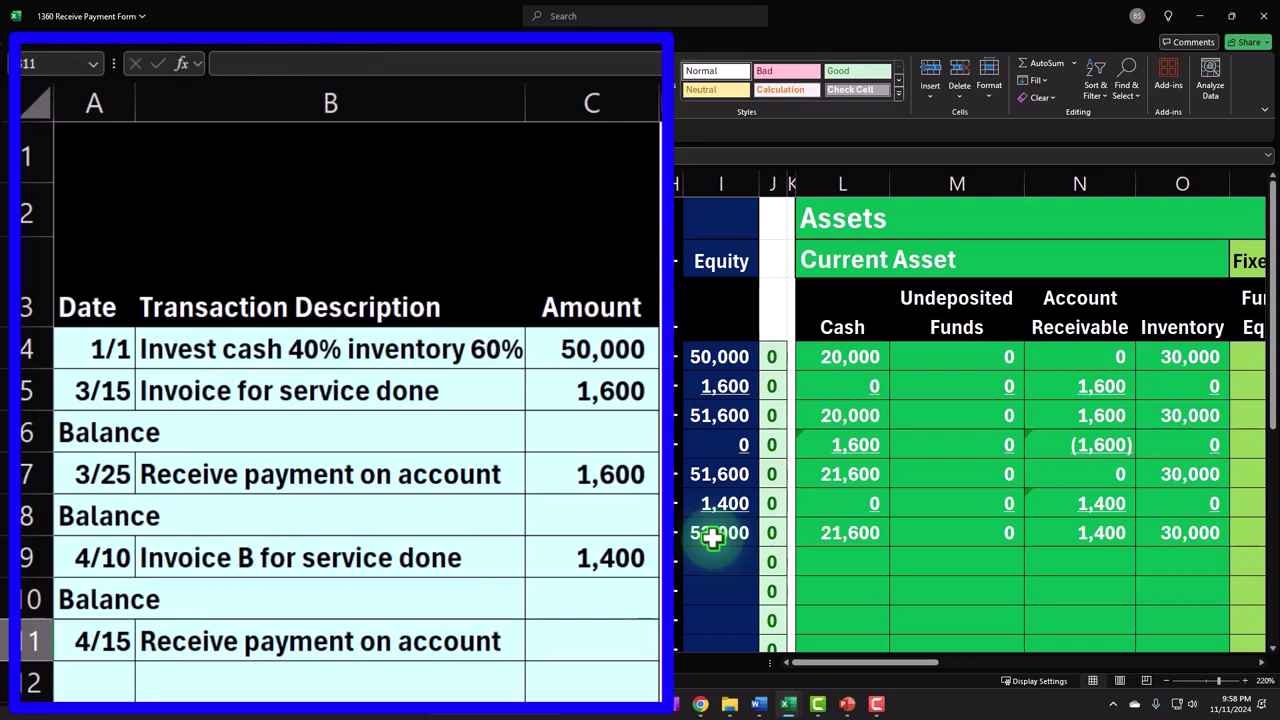
key(Escape)
text(=)
key(Up)
key(Return)
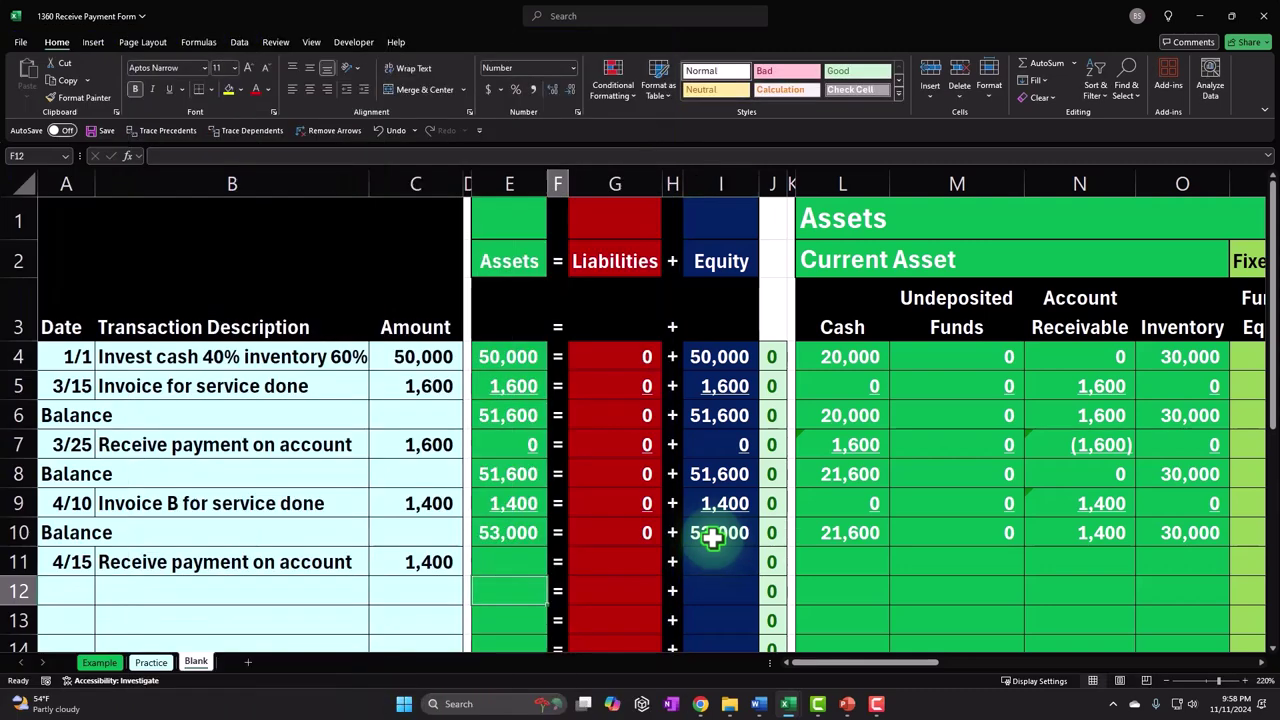
key(Right)
key(Right)
key(Right)
key(Right)
key(Right)
key(Up)
key(Right)
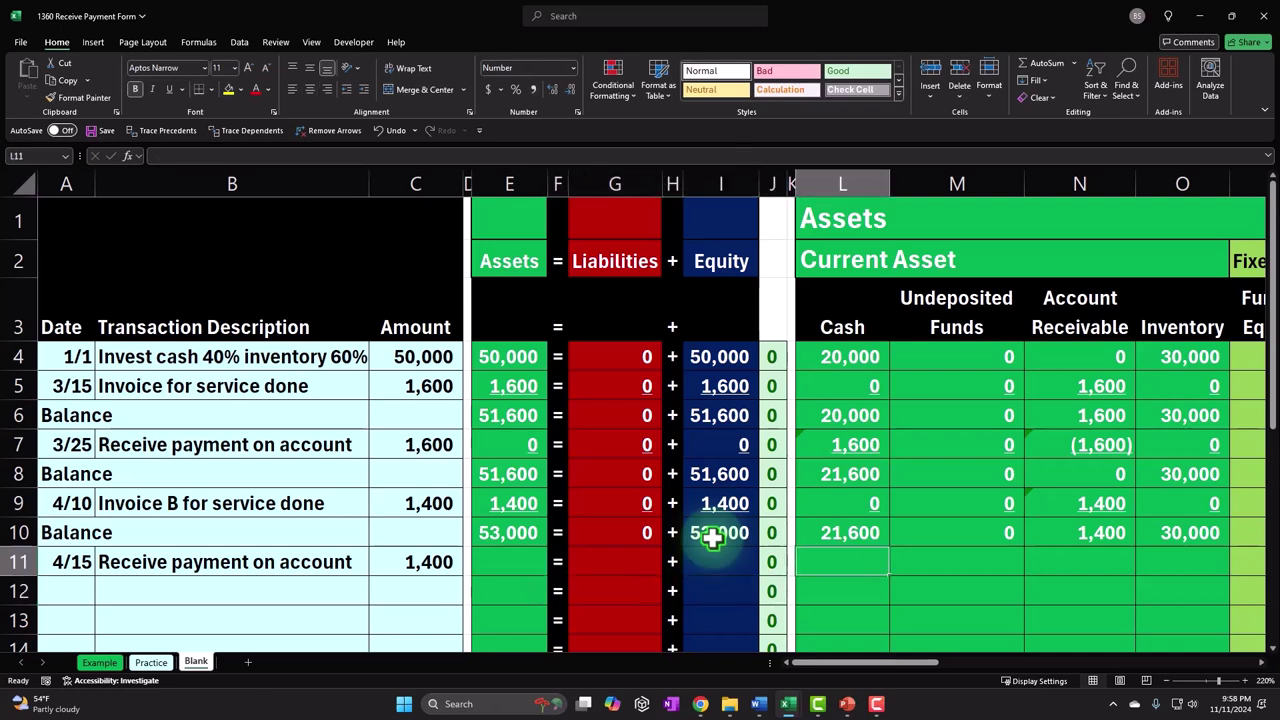
text(=)
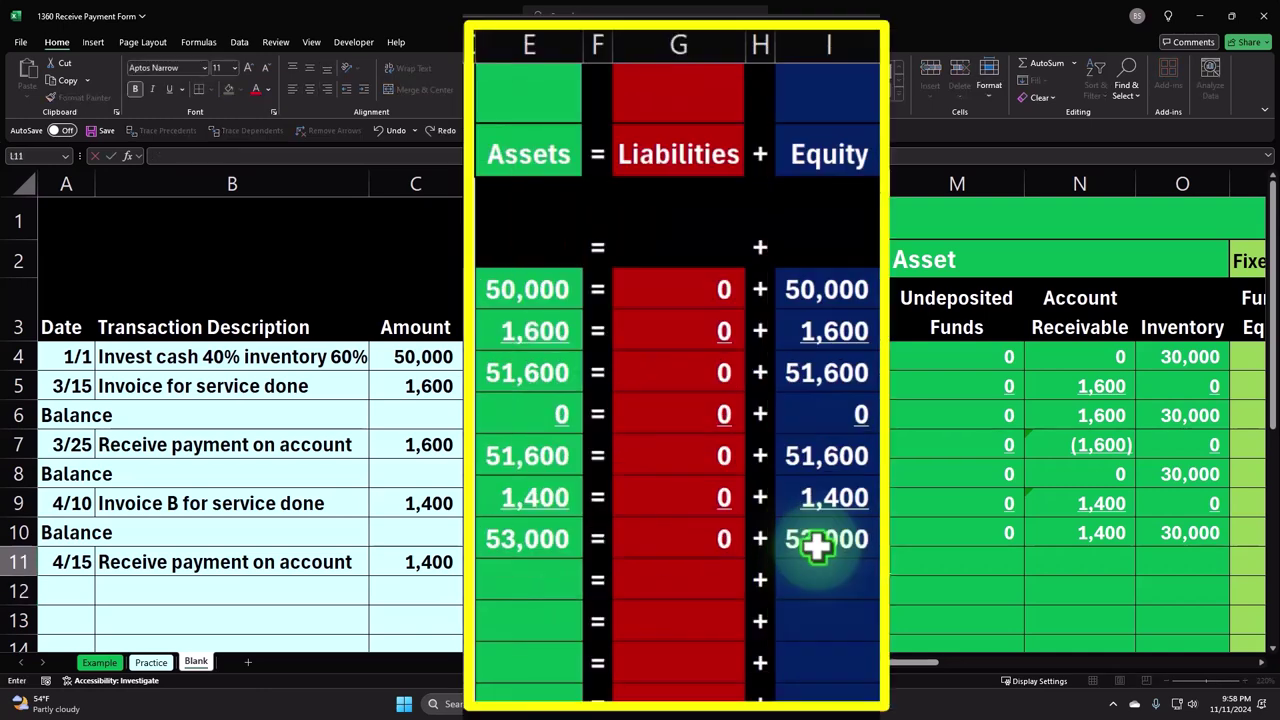
Cancel the pending Cash formula and settle on the Undeposited Funds cell M11
key(Escape)
key(Right)
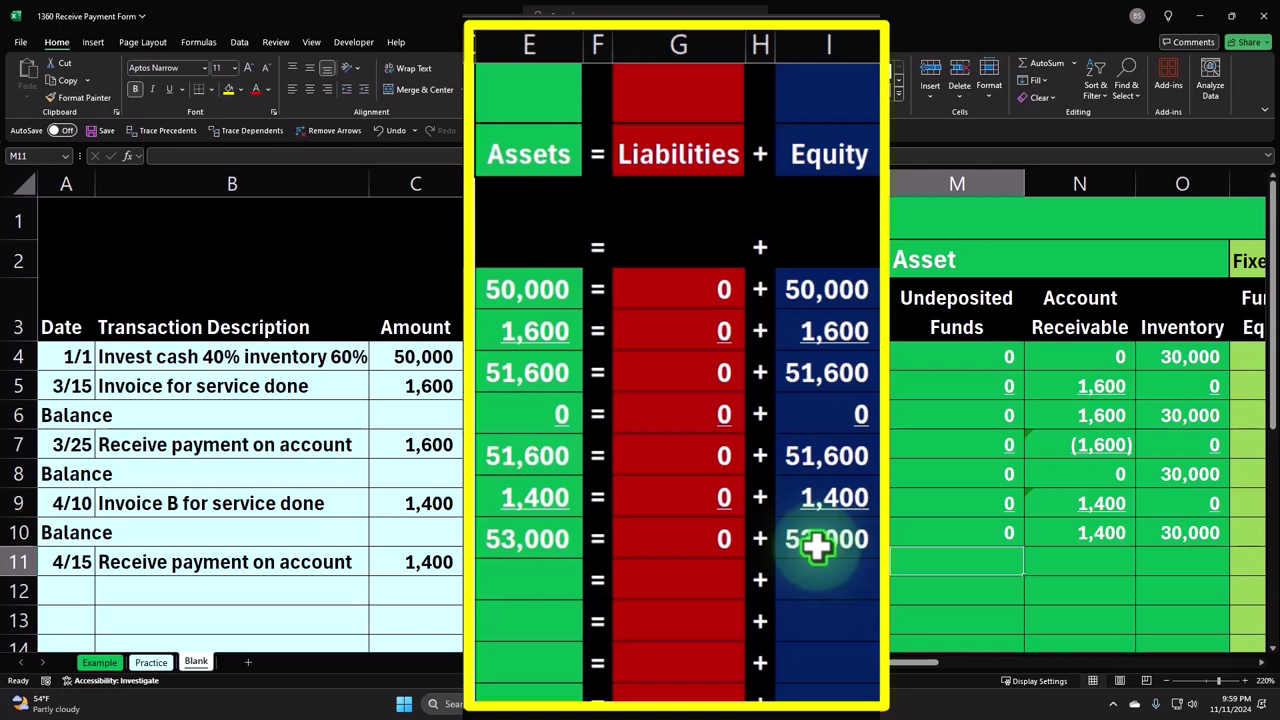
key(Left)
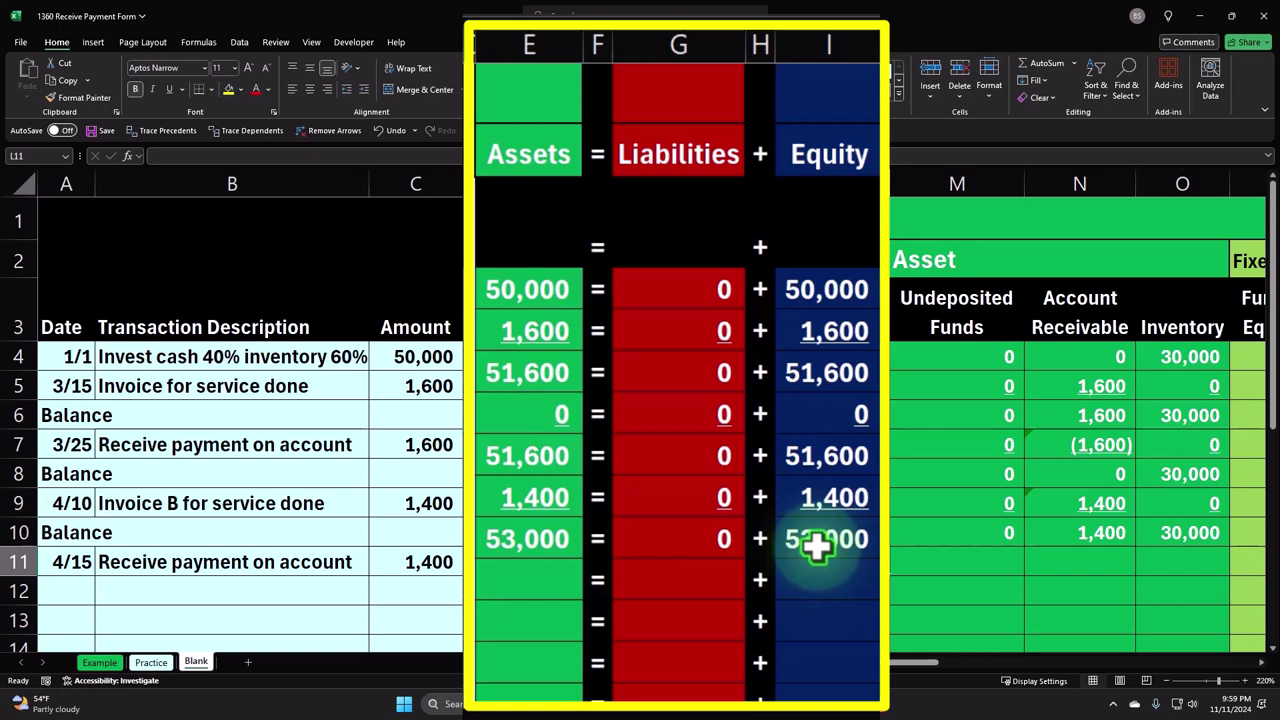
key(Right)
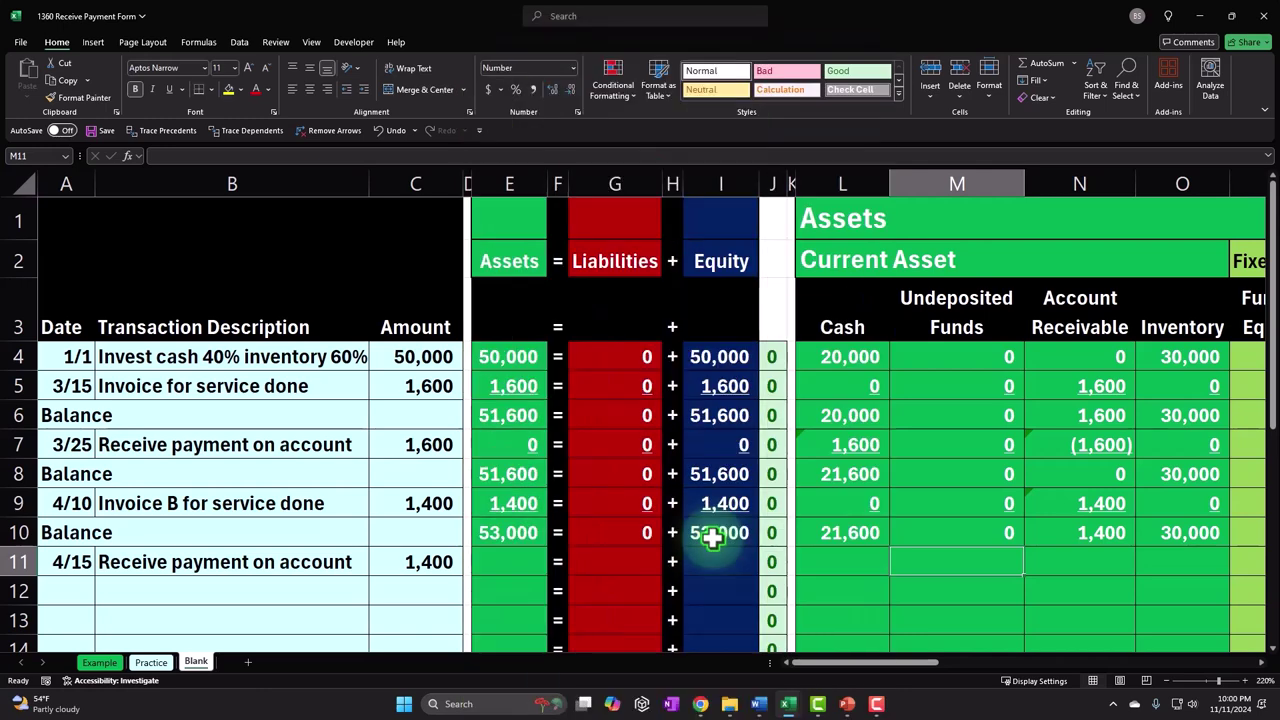
Post 1,400 to Undeposited Funds (=C11 in M11) and (1,400) to Account Receivable (=-C11 in N11)
text(=)
key(Left)
key(Left)
key(Left)
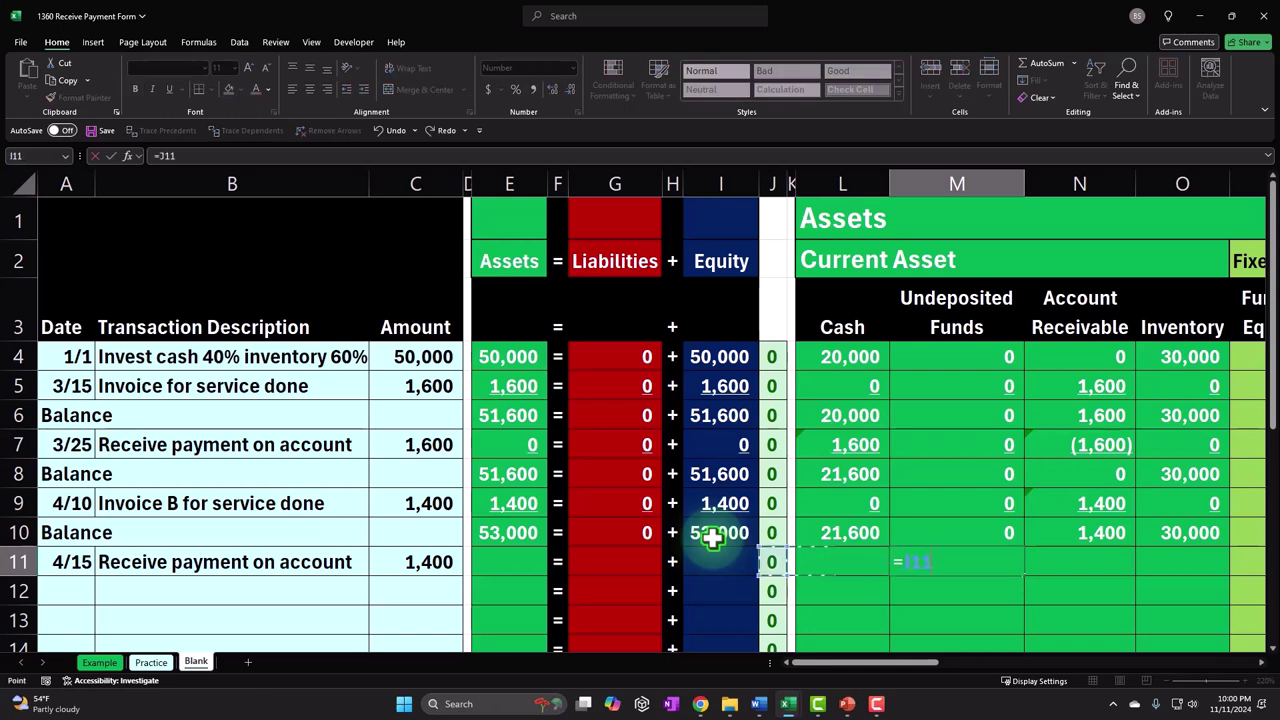
key(Left)
key(Left)
key(Left)
key(Left)
key(Left)
key(Left)
key(Left)
key(Return)
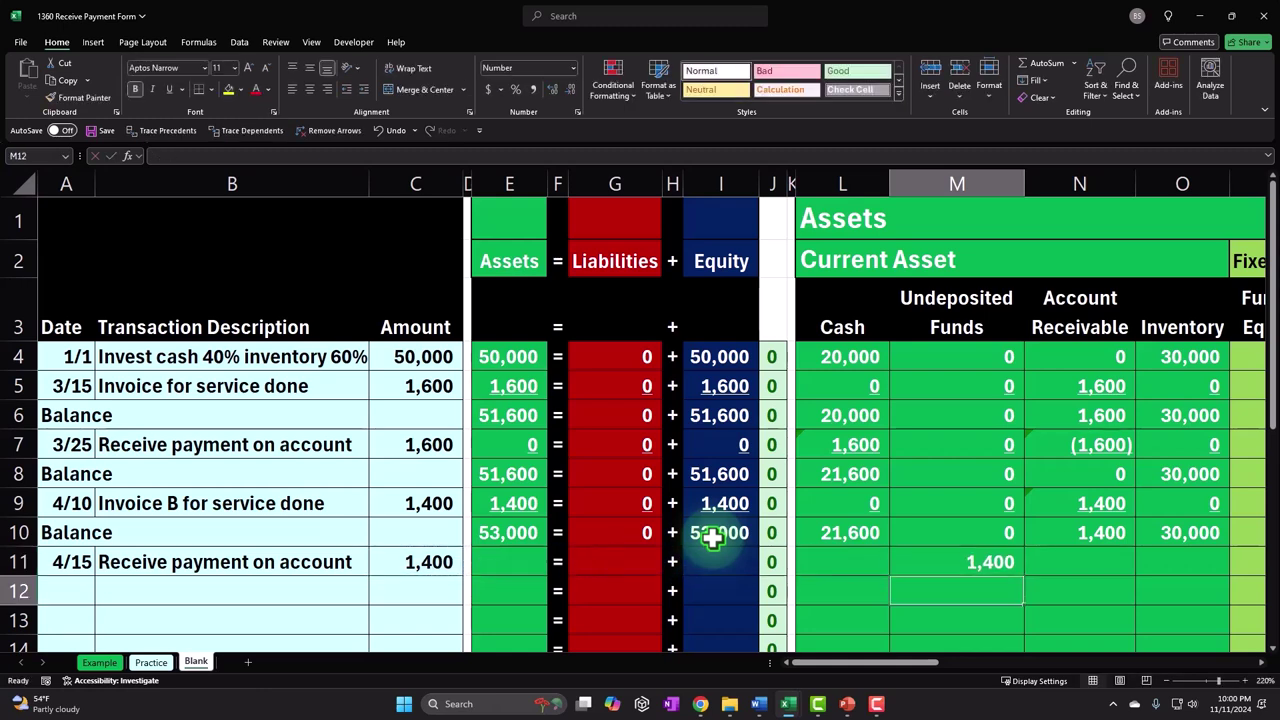
key(Up)
key(Right)
key(Right)
key(Right)
key(Right)
key(Right)
key(Right)
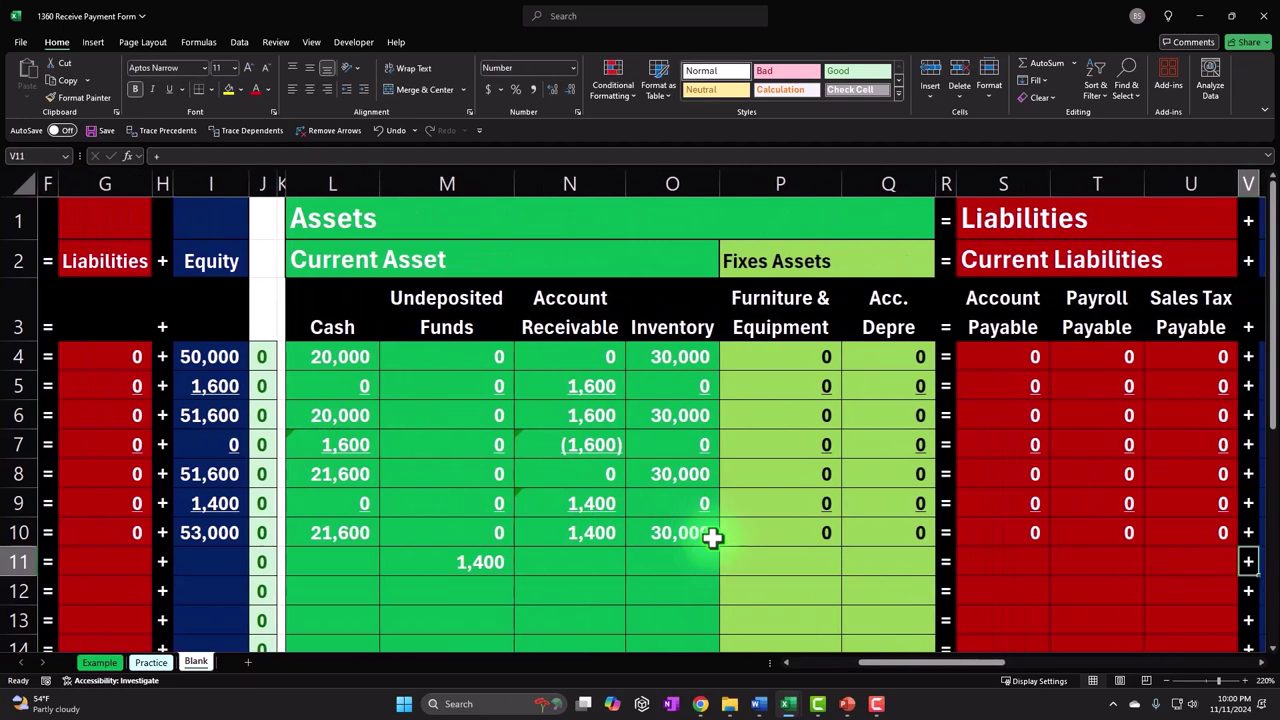
key(Right)
key(Left)
key(Left)
key(Left)
key(Left)
key(Left)
key(Left)
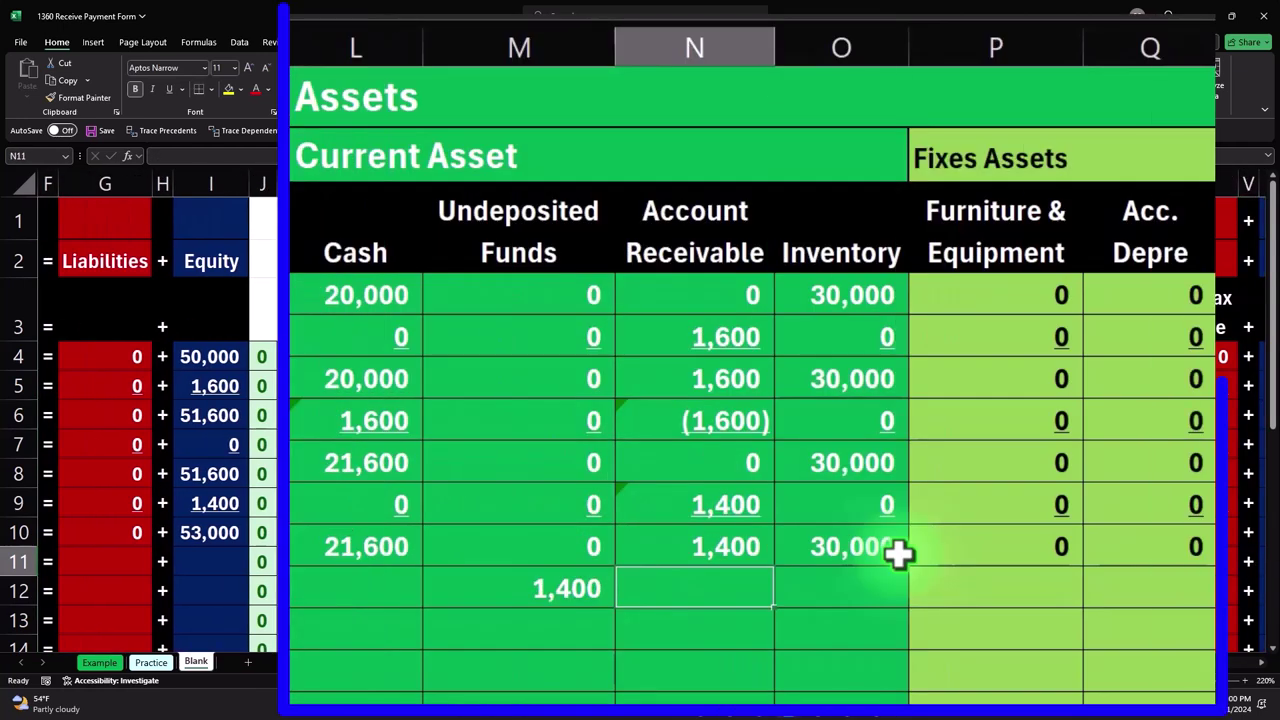
text(-)
key(Left)
key(Left)
key(Left)
key(Left)
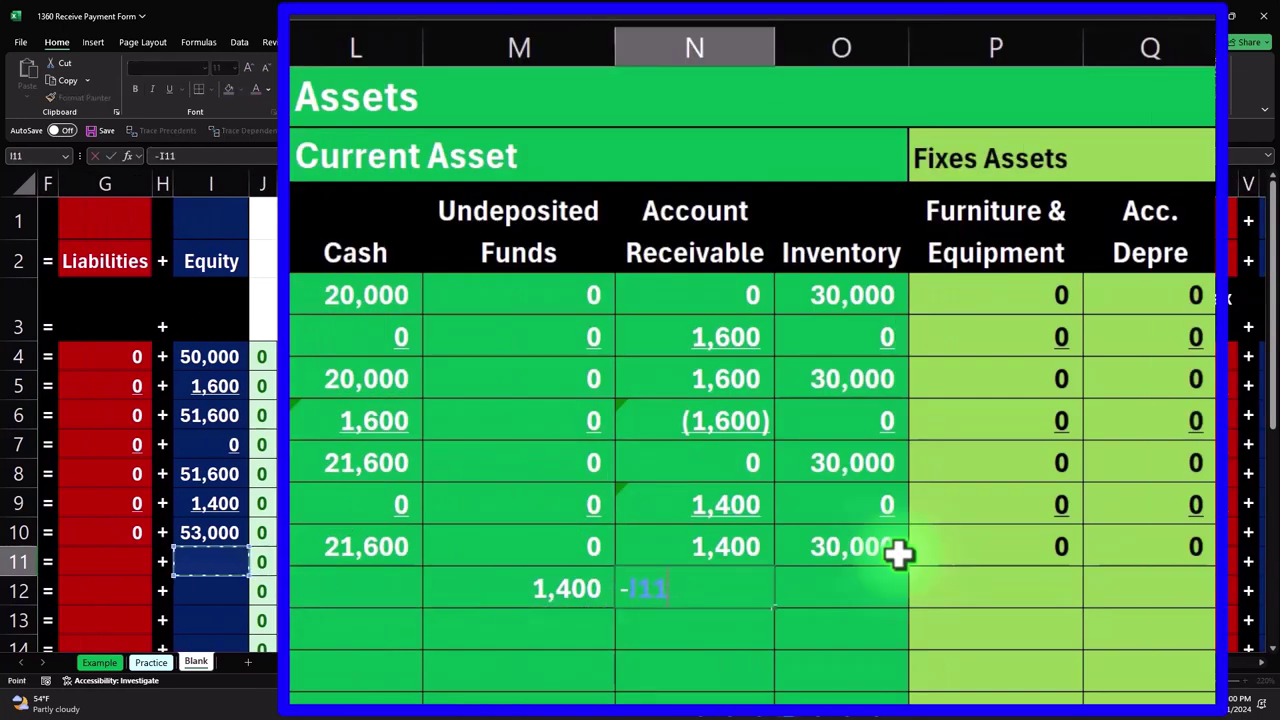
key(Left)
key(Left)
key(Left)
key(Left)
key(Left)
key(Left)
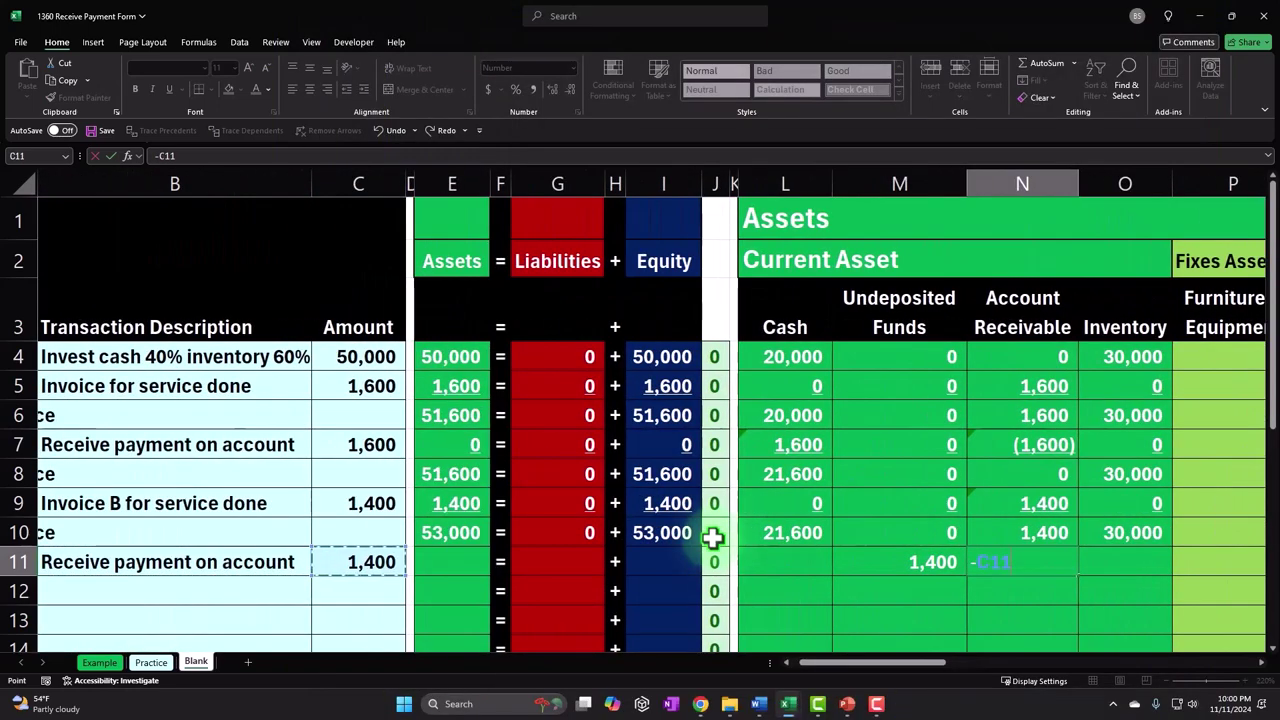
key(Return)
key(Left)
key(Left)
Fill 0 into L11 and the remaining row 11 account columns through AF11
key(Up)
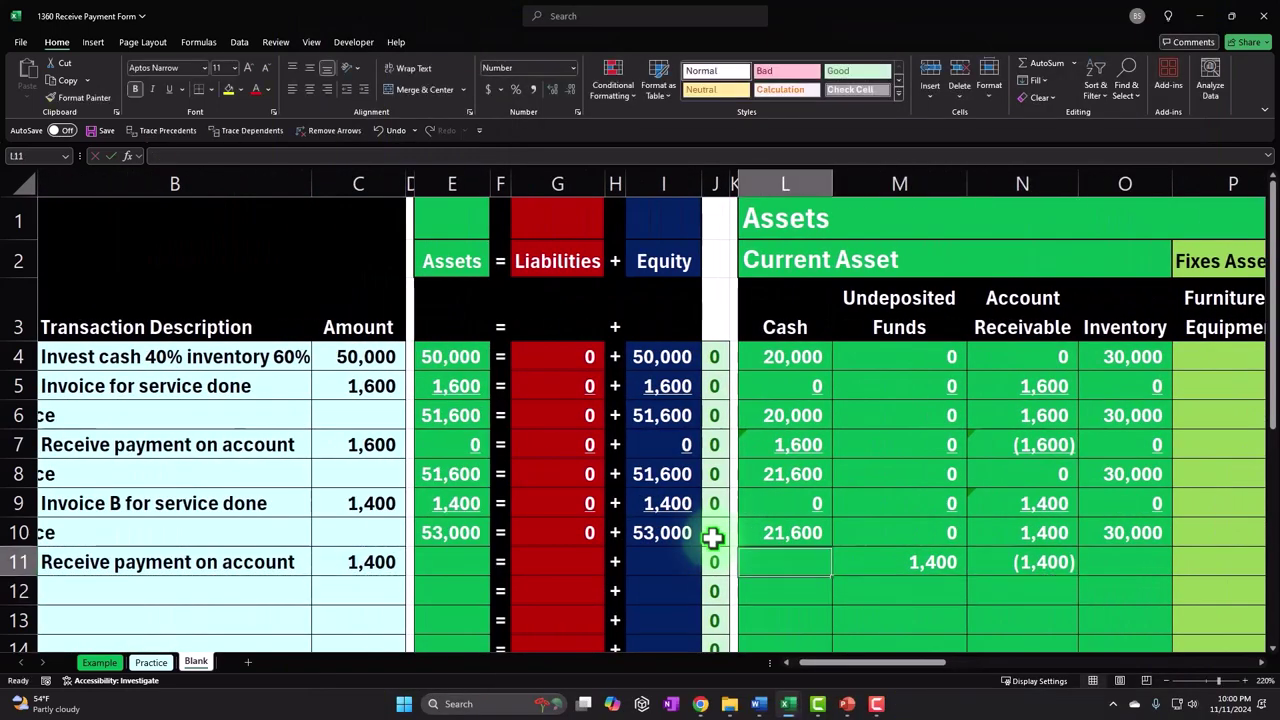
text(0)
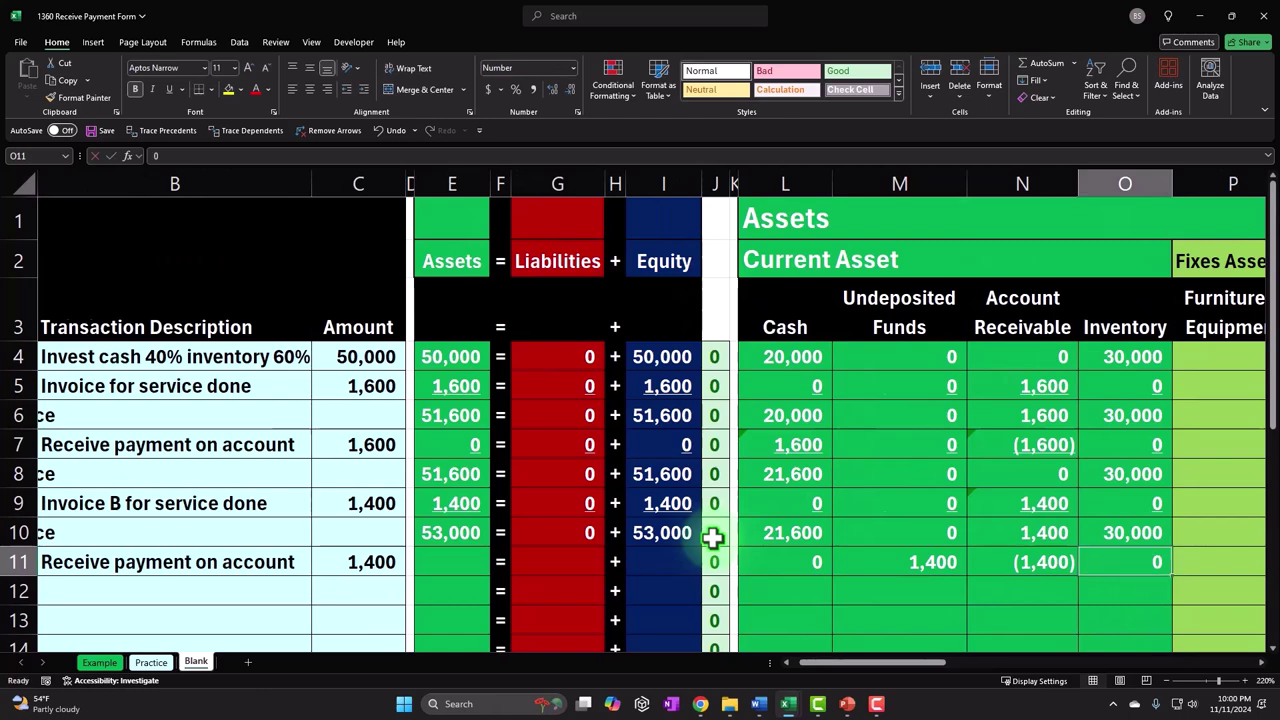
key(Right)
key(Right)
key(Right)
key(Right)
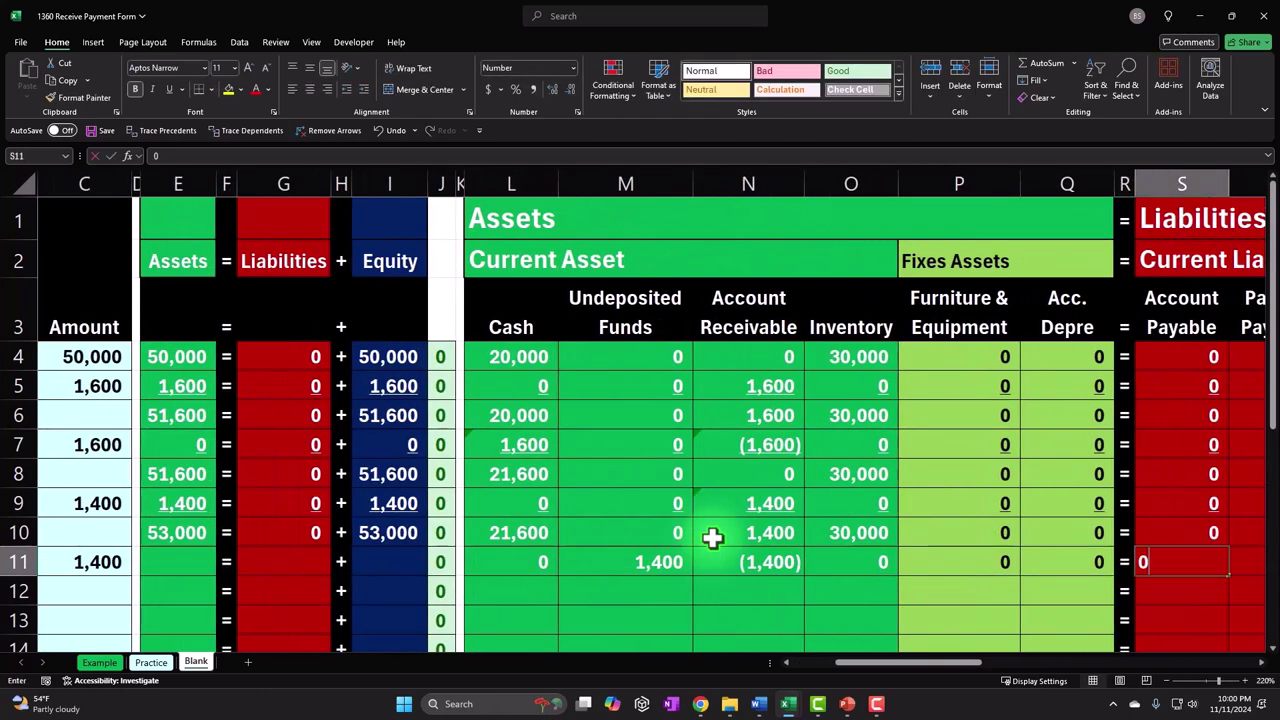
key(Right)
key(Right)
key(Right)
key(Right)
key(Right)
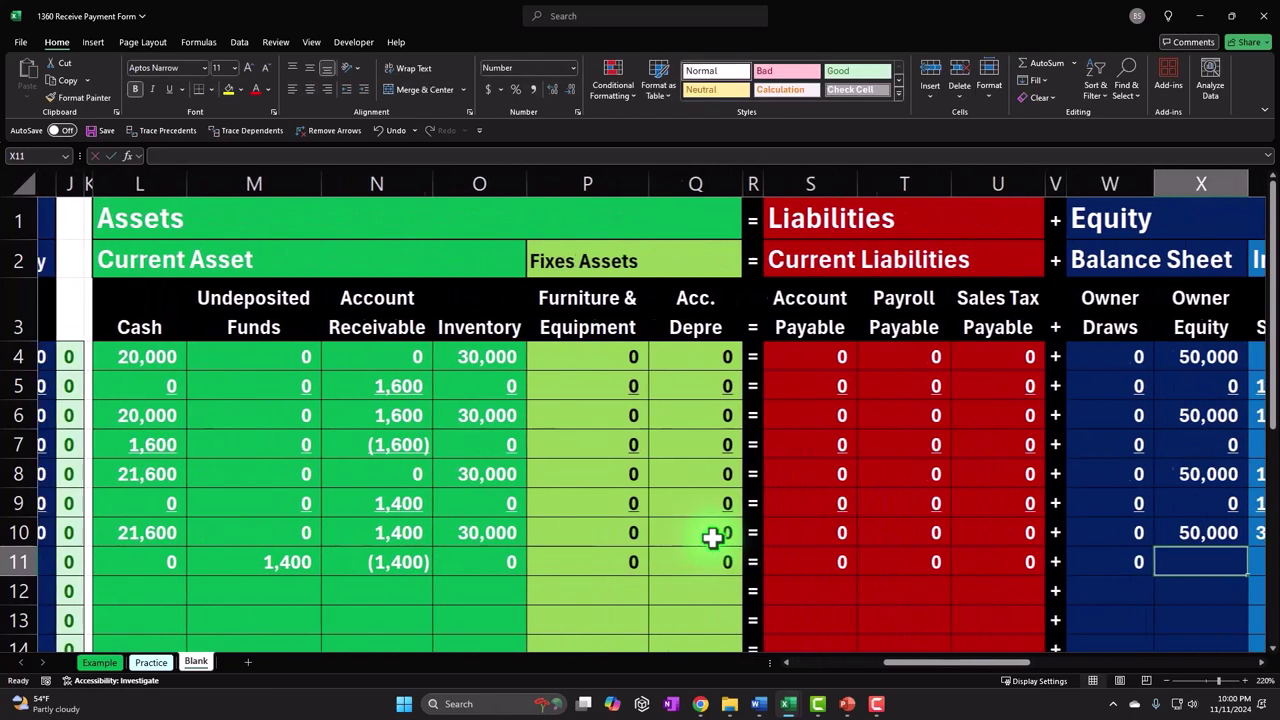
key(Right)
key(Right)
key(Right)
key(Right)
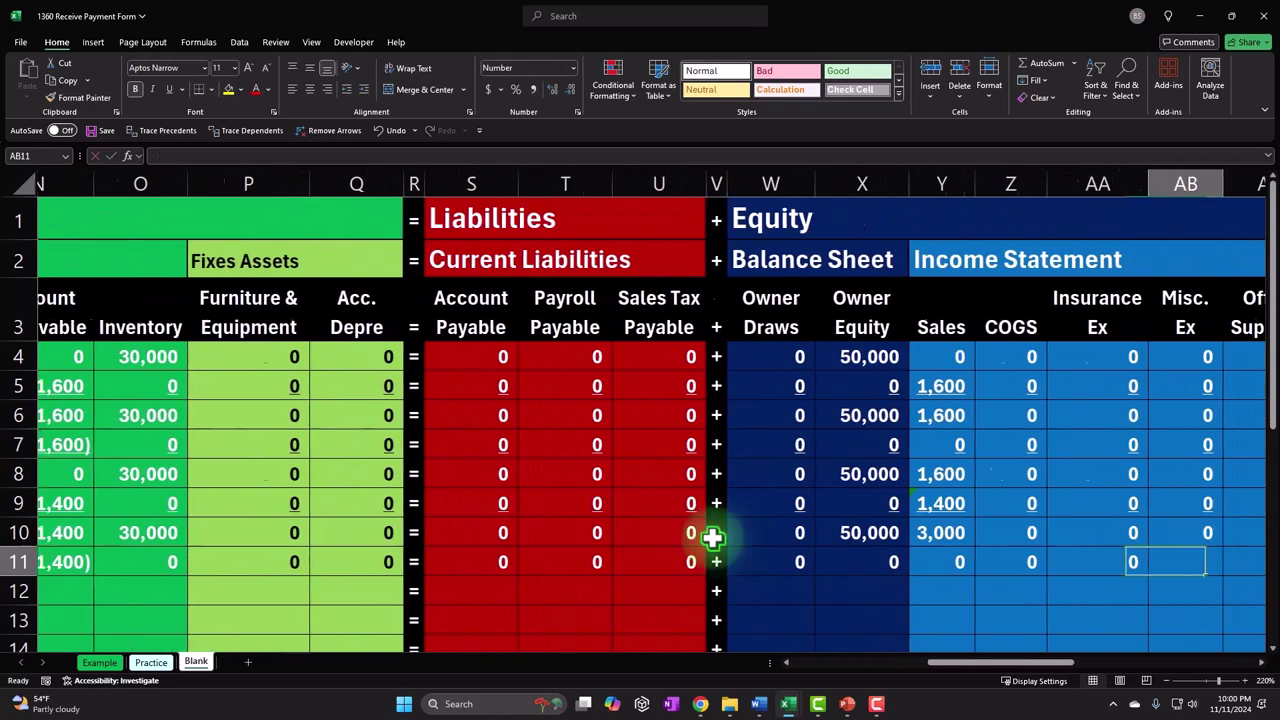
key(Right)
key(Right)
text(0)
key(Right)
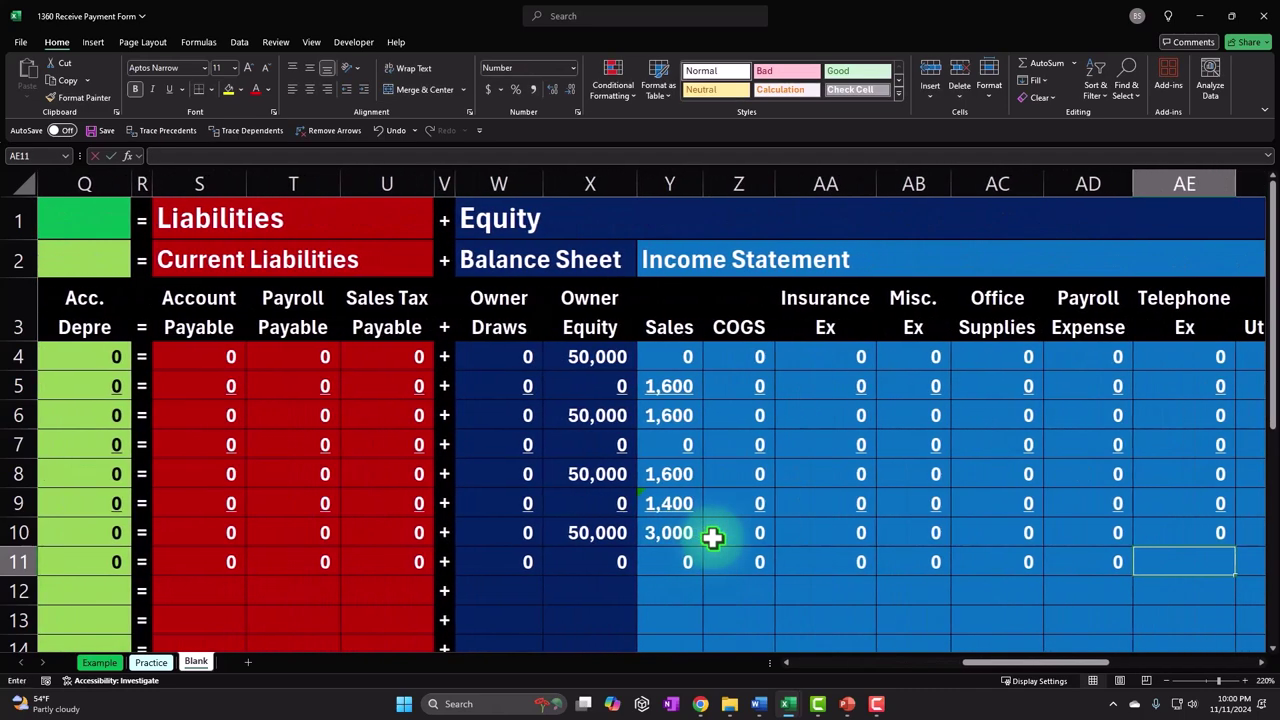
text(0)
key(Right)
text(0)
key(Right)
key(Right)
key(Right)
key(Right)
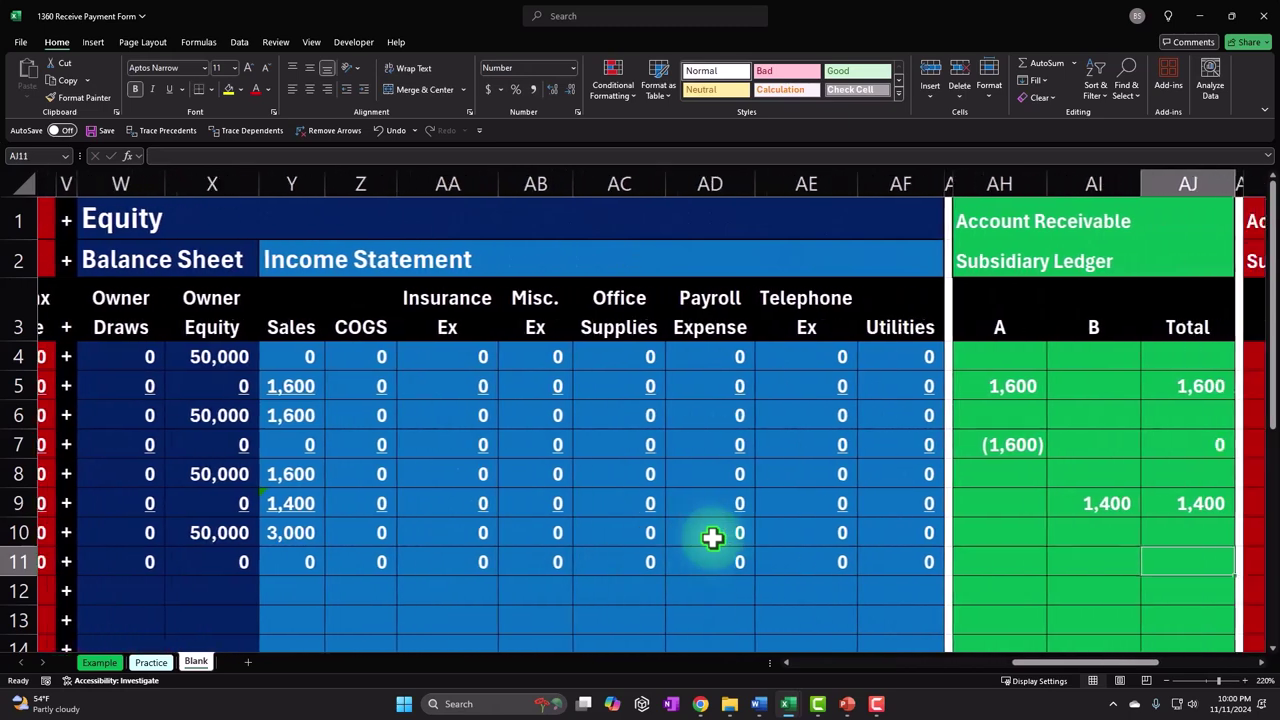
key(Right)
key(Right)
key(Left)
key(Left)
key(Left)
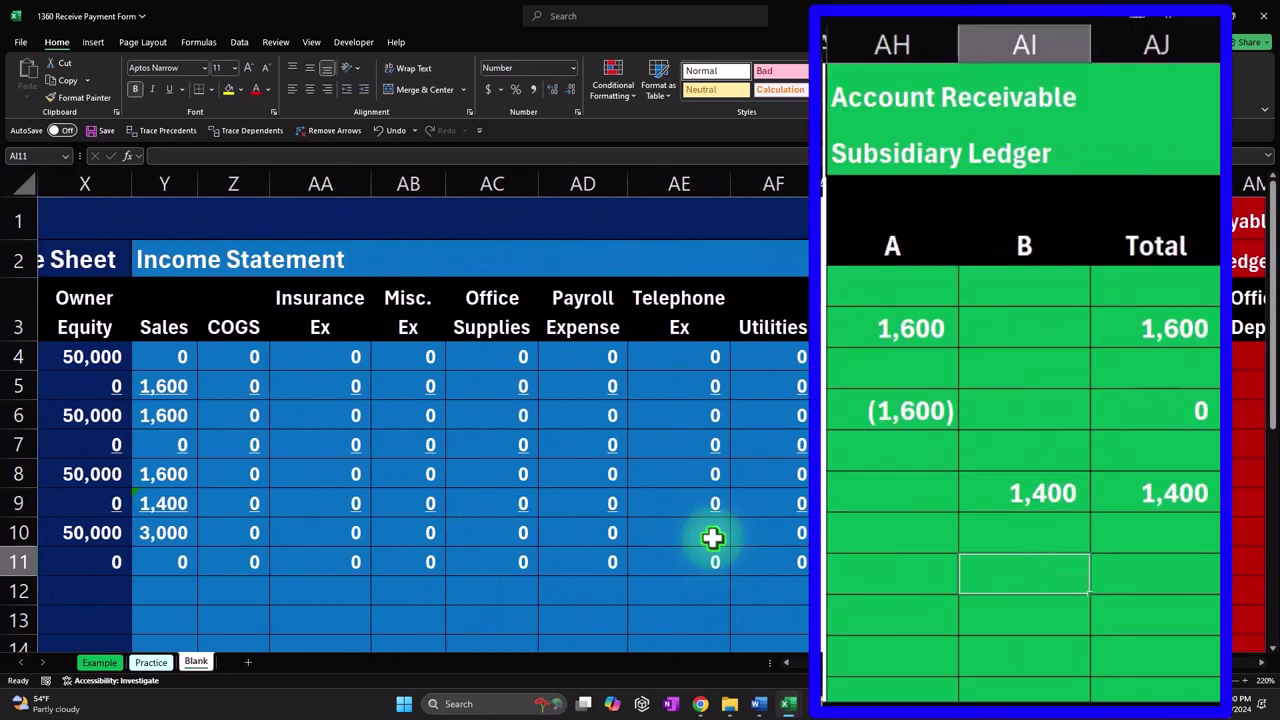
Enter =-C11 in AI11 to record customer B's (1,400) payment
text(=)
key(Left)
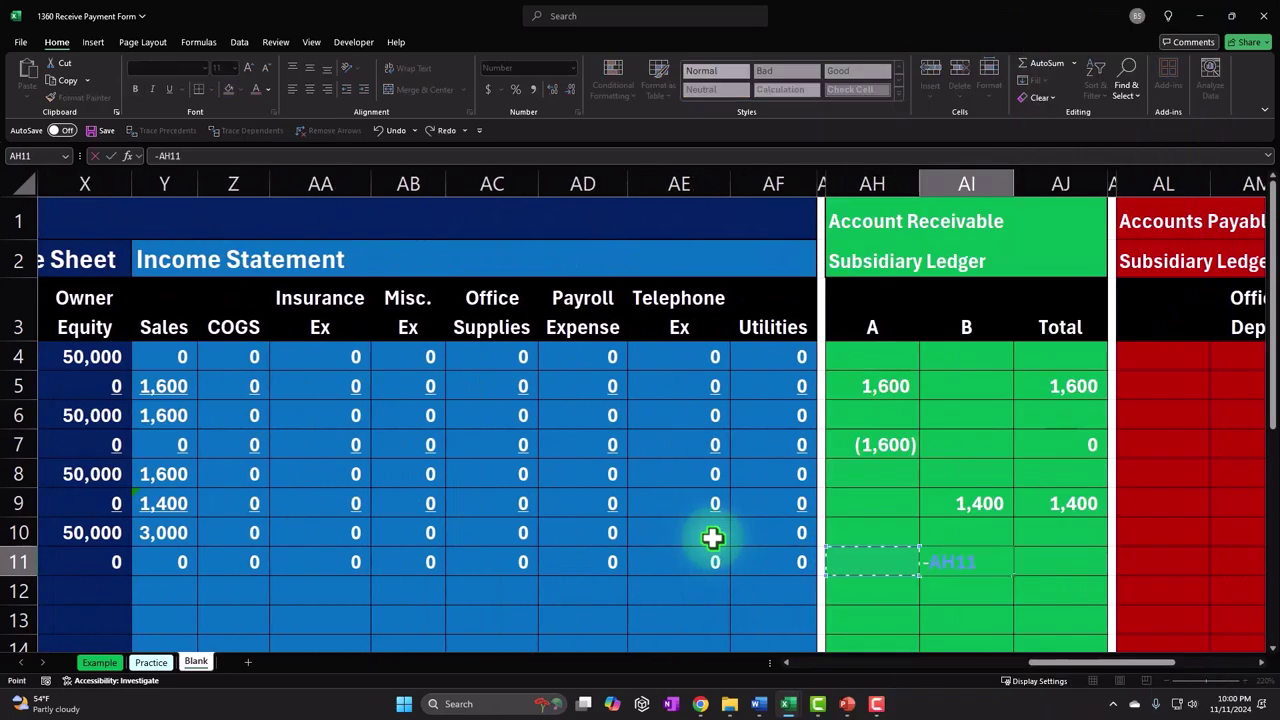
key(Left)
key(Left)
key(Left)
key(Left)
key(Left)
key(Left)
key(Left)
key(Left)
key(Left)
key(Left)
key(Left)
key(Left)
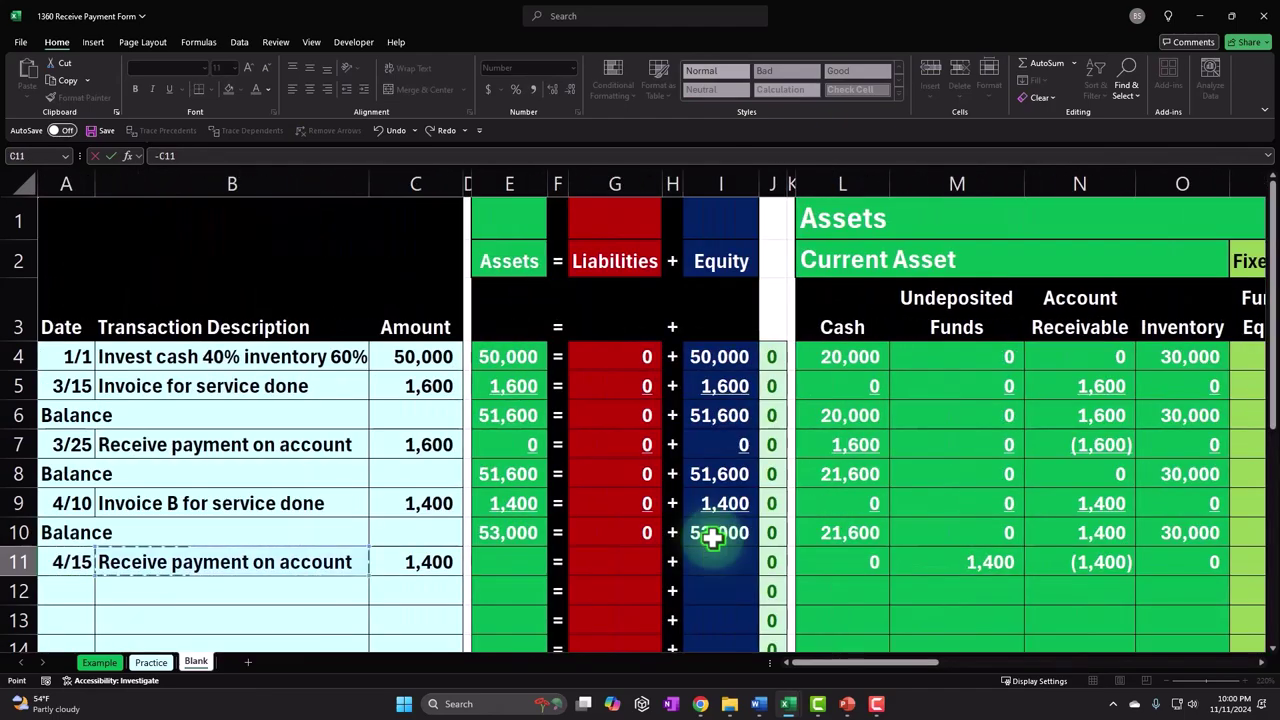
key(Return)
Enter =AJ9+SUM(AH11:AI11) in AJ11, bringing customer B's running total to 0
key(Right)
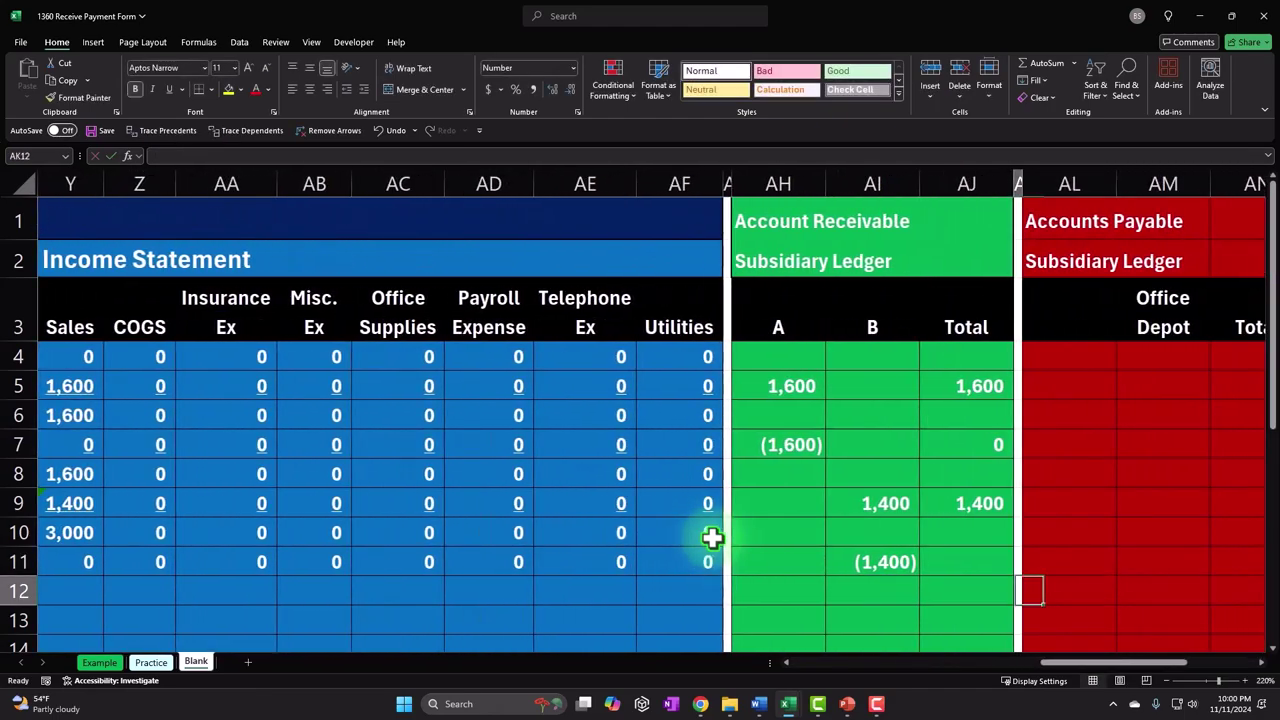
key(Left)
key(Up)
text(=)
key(Up)
key(Up)
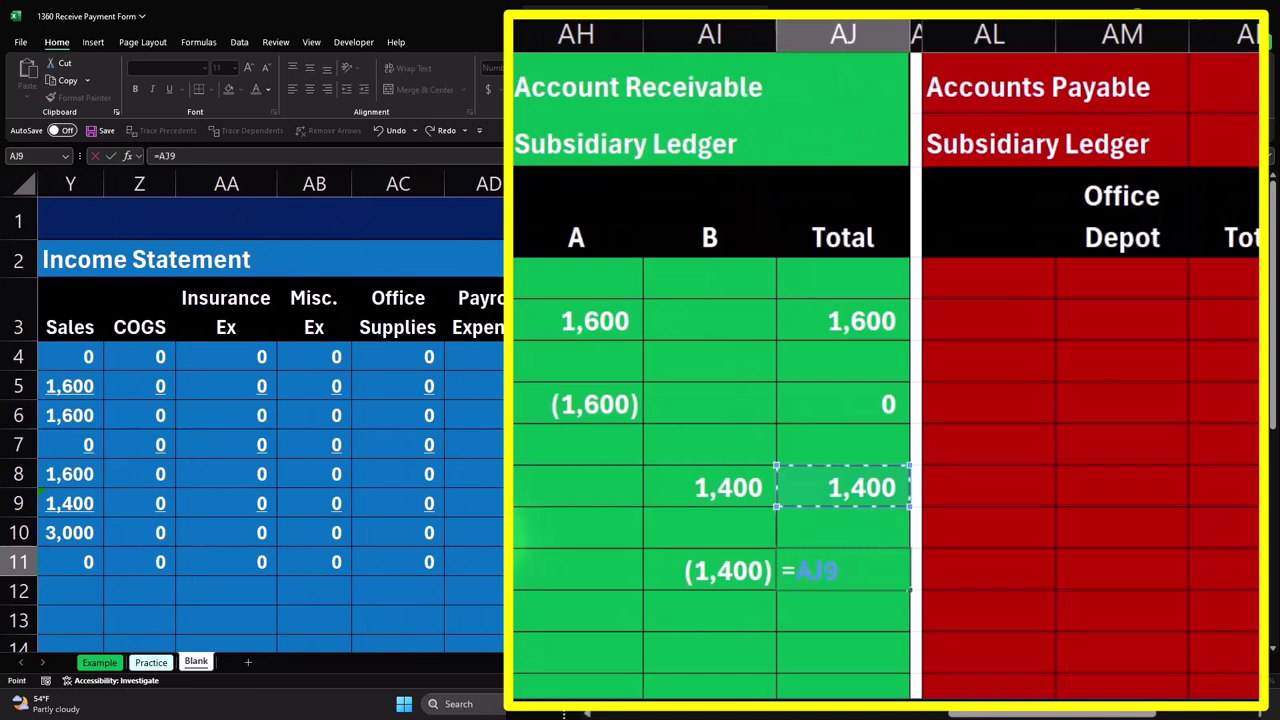
text(+sum()
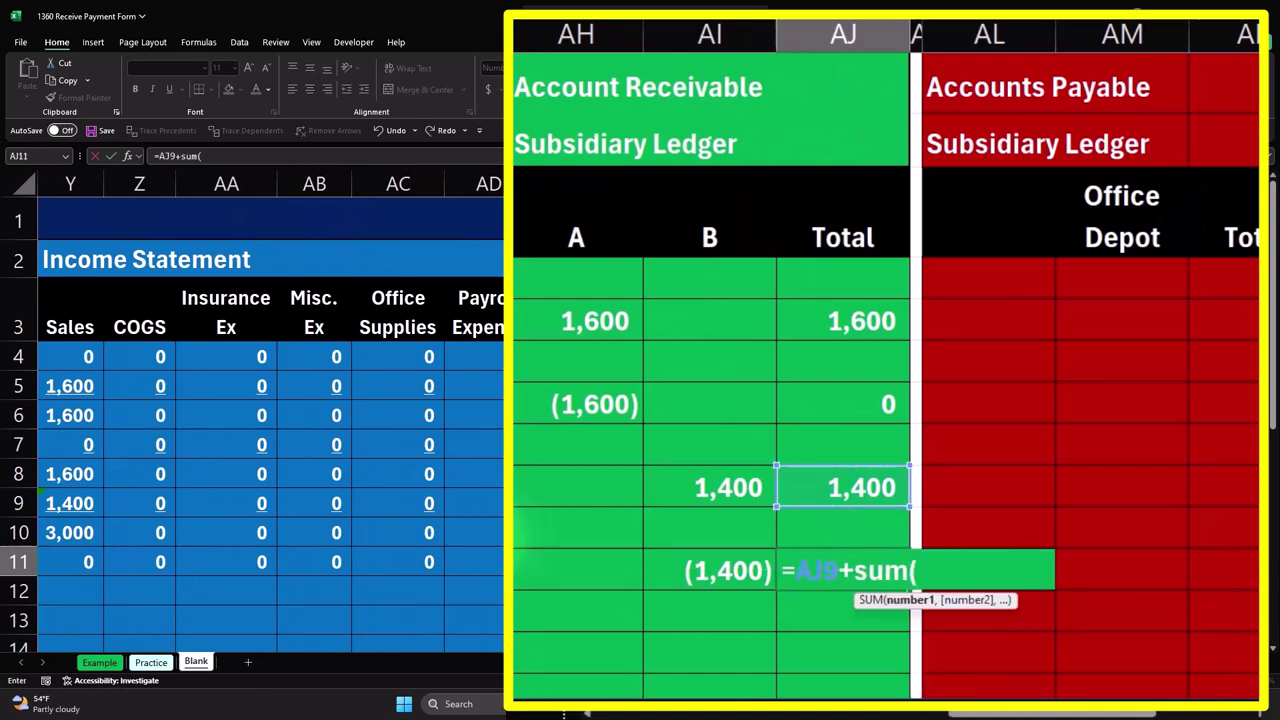
key(Left)
key(shift+Left)
text())
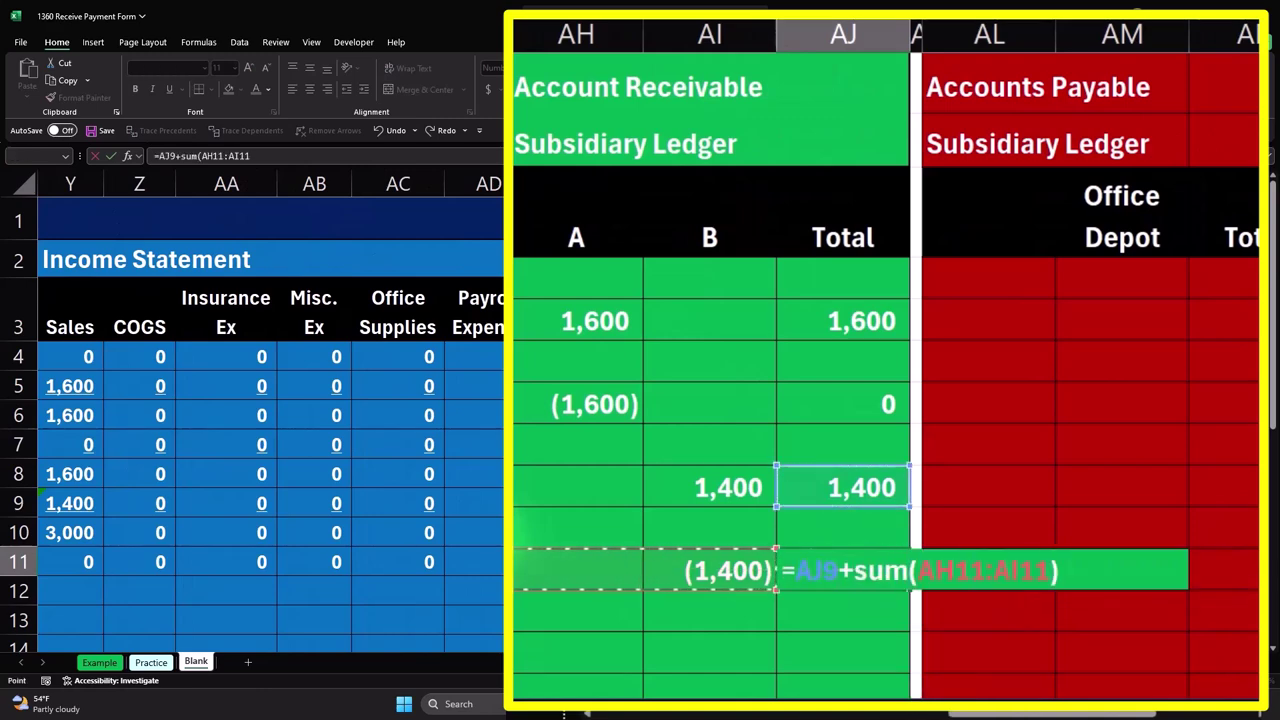
key(Return)
key(Up)
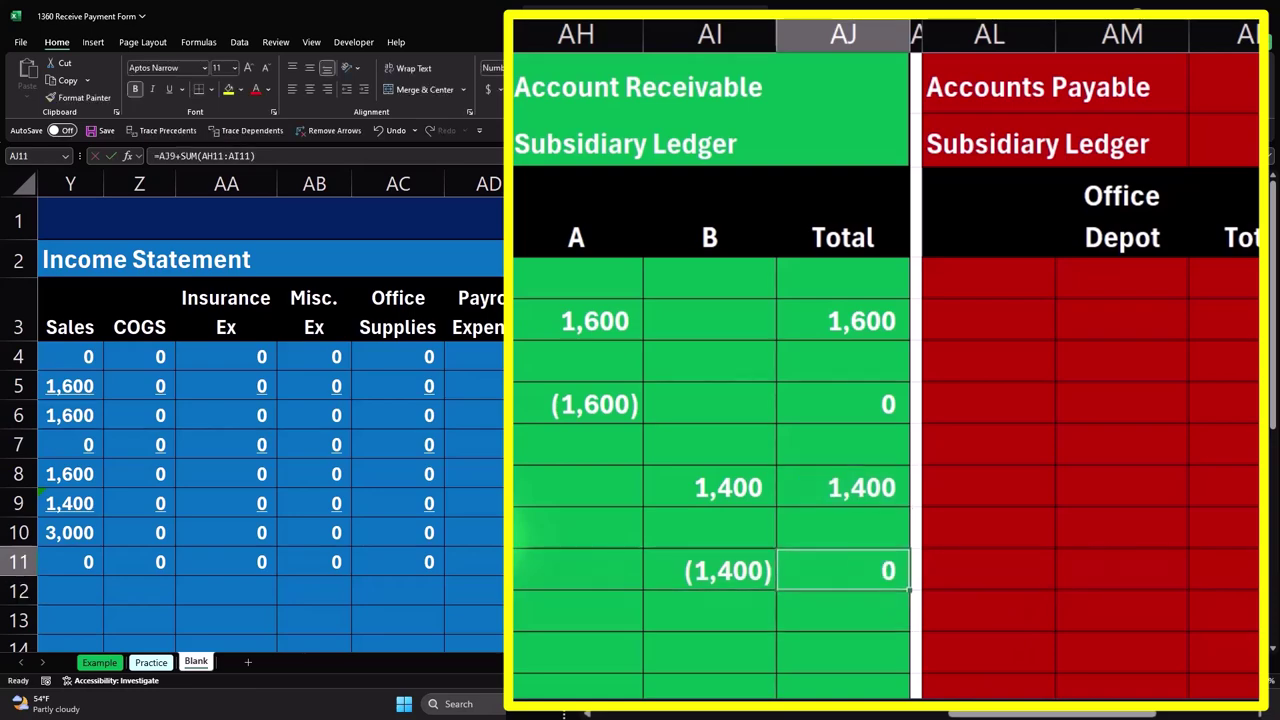
key(Left)
key(Left)
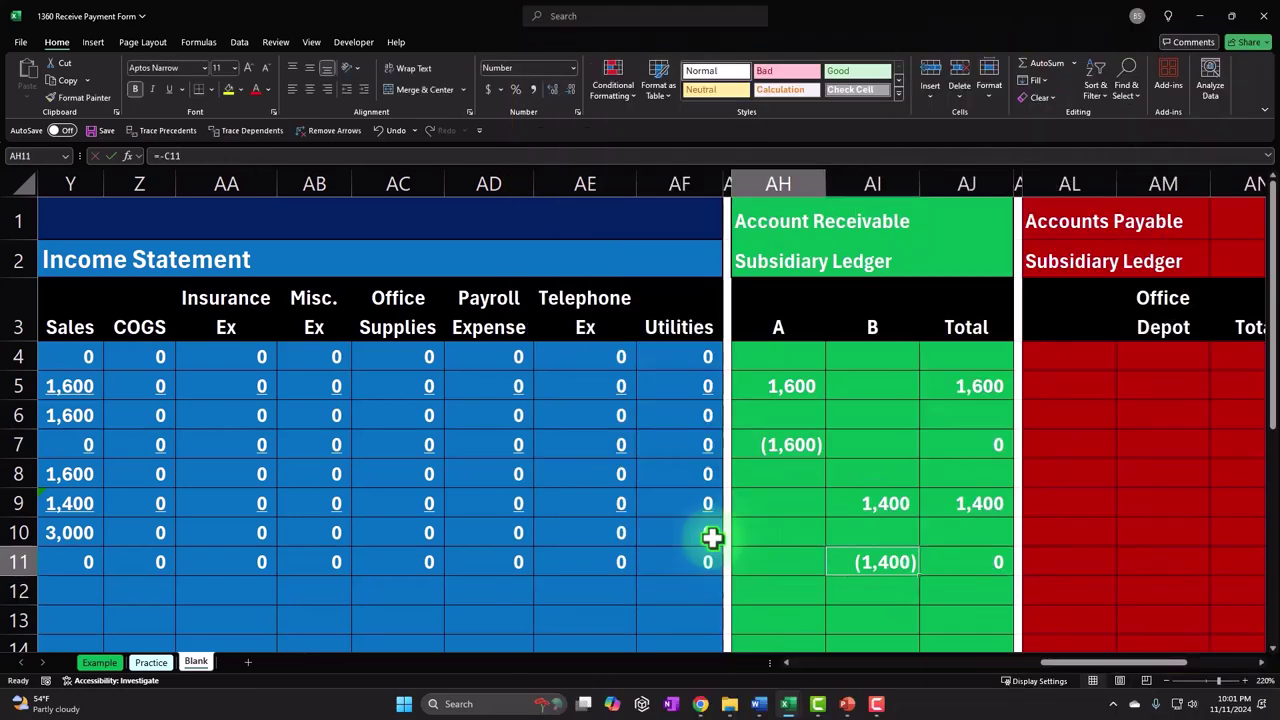
key(Left)
key(Left)
key(Left)
key(Left)
key(Left)
key(Left)
key(Left)
key(Left)
key(Left)
Label row 12 as Balance and sum the prior and 4/15 Cash amounts into its Cash cell
key(Down)
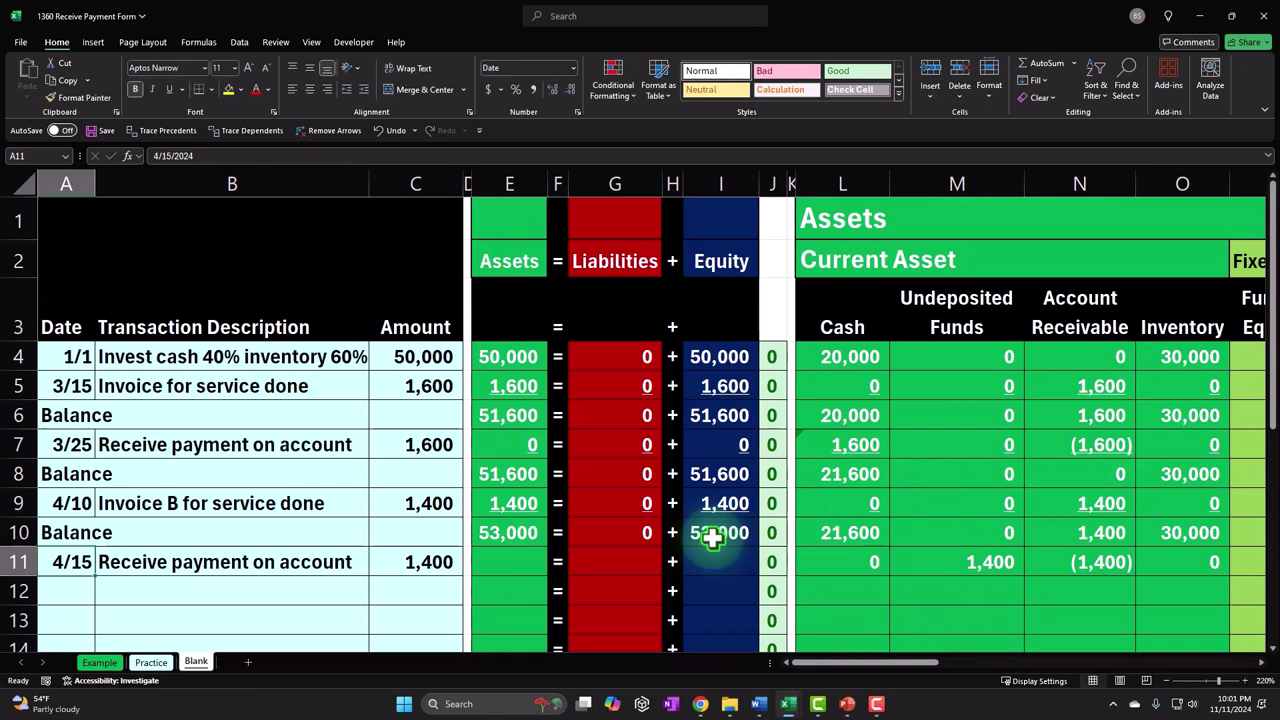
text(=)
key(Up)
key(Up)
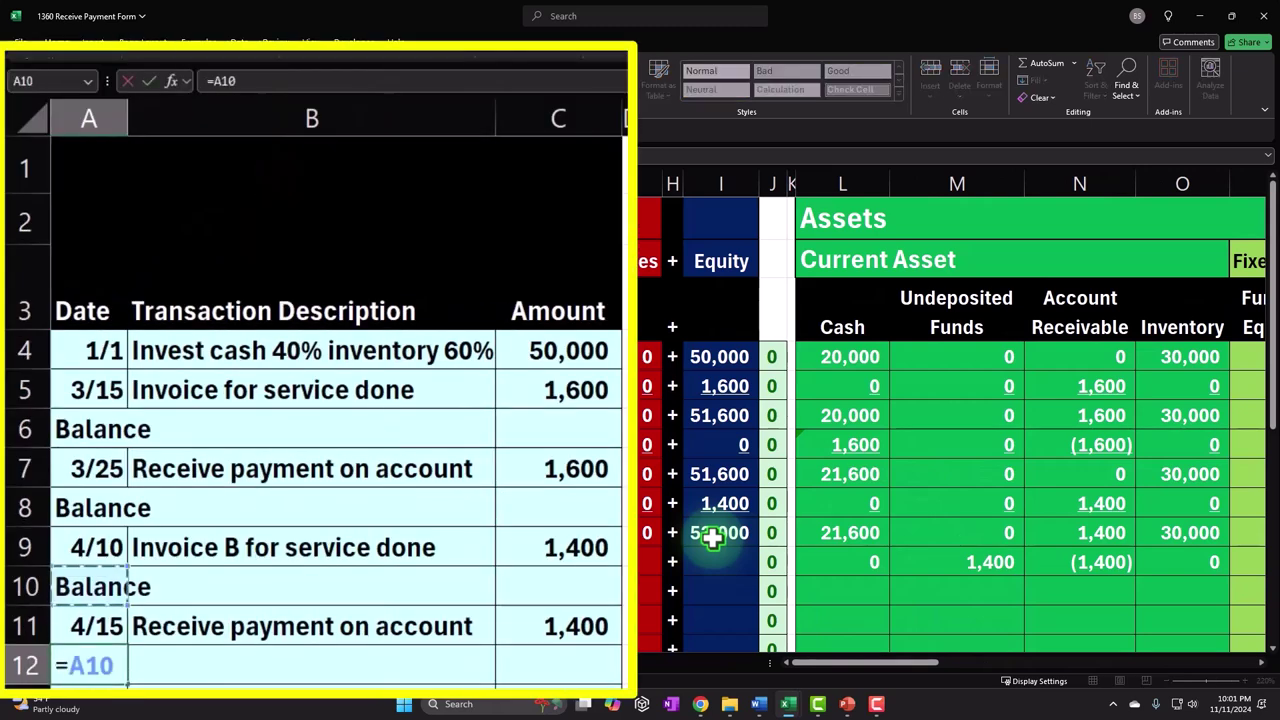
key(Return)
key(Right)
key(Right)
key(Right)
key(Right)
key(Right)
key(Right)
key(Right)
key(Right)
key(Right)
key(Right)
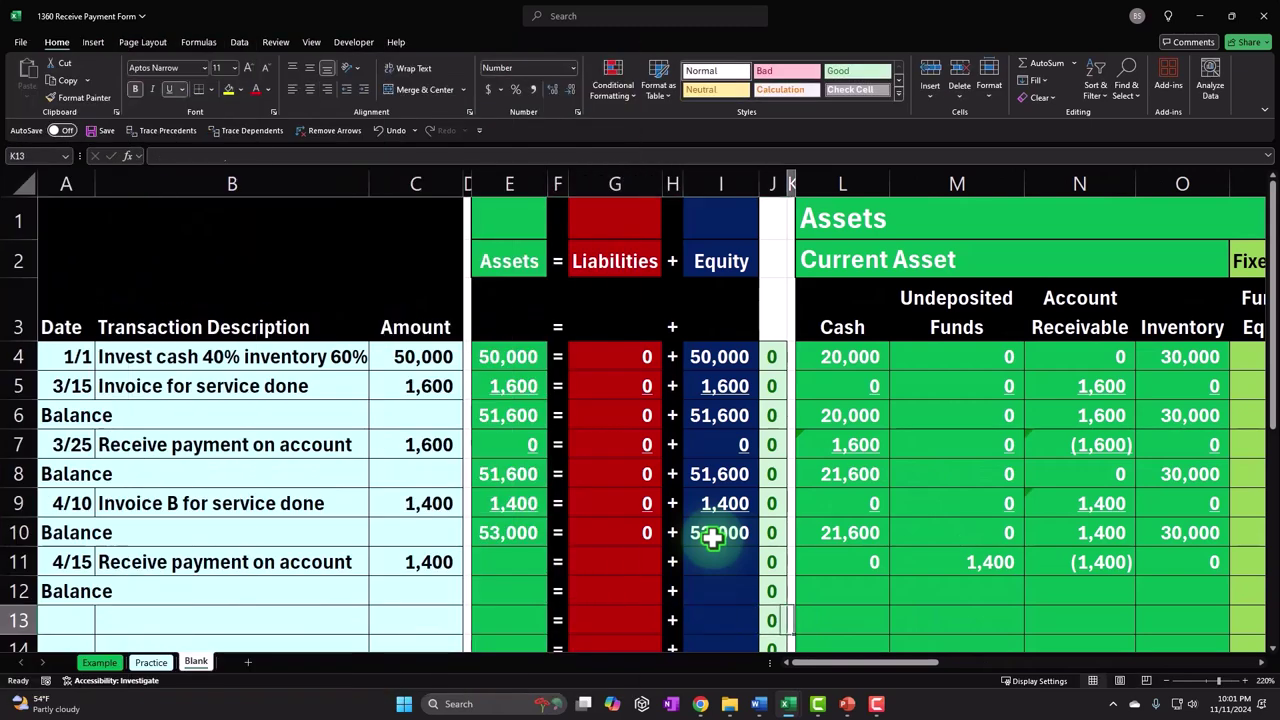
key(Right)
key(Up)
text(=sum()
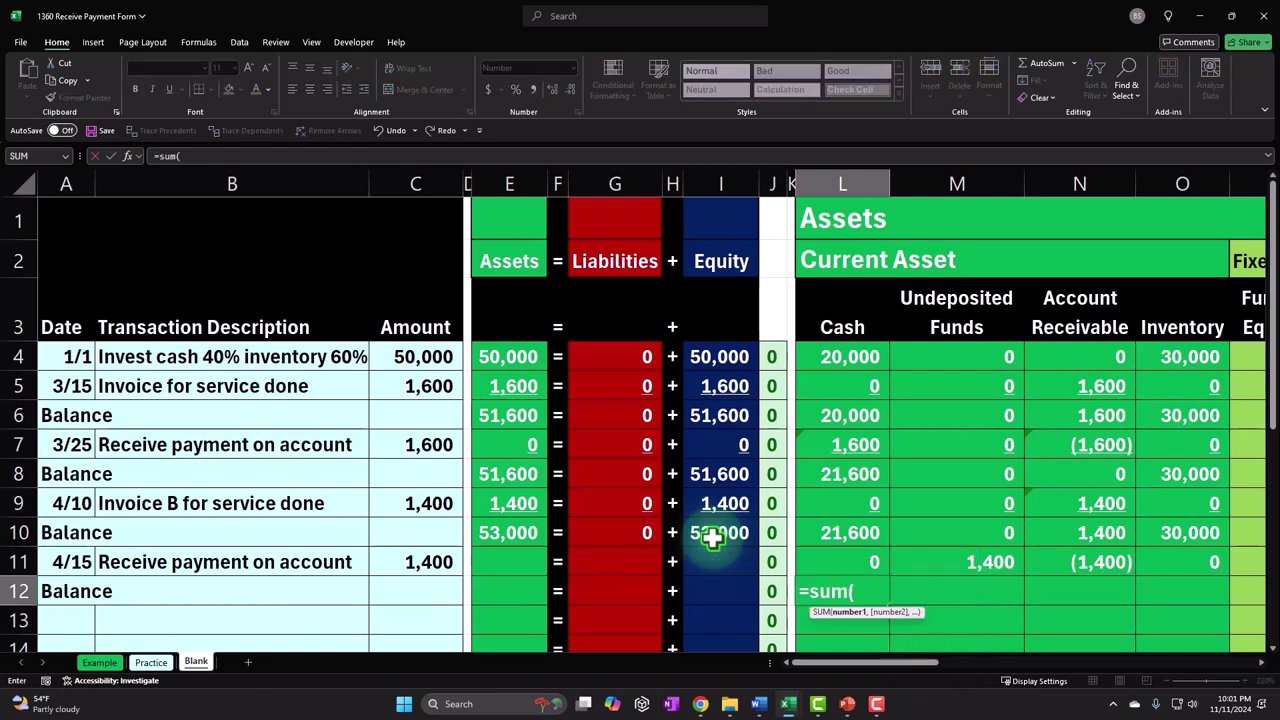
key(Up)
key(Up)
key(shift+Down)
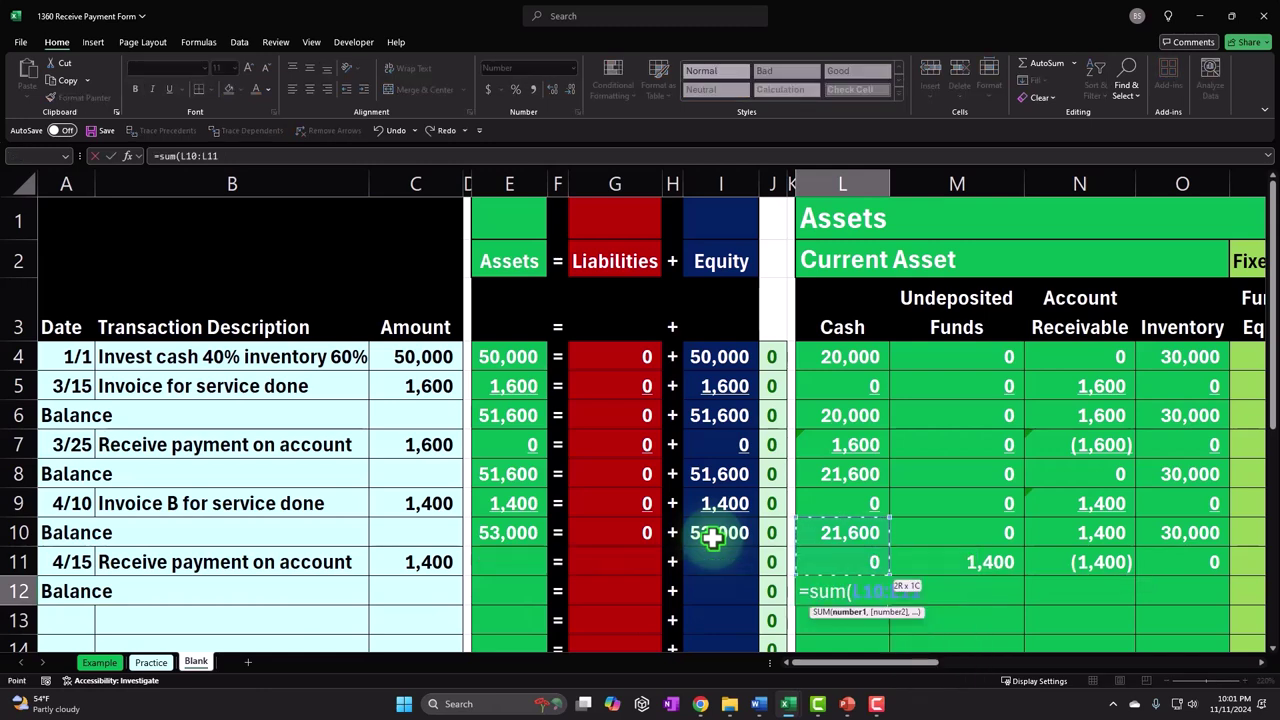
key(Return)
Paste the Cash balance formula across row 12's asset, liability and equity columns (W12:AF12)
click(852, 594)
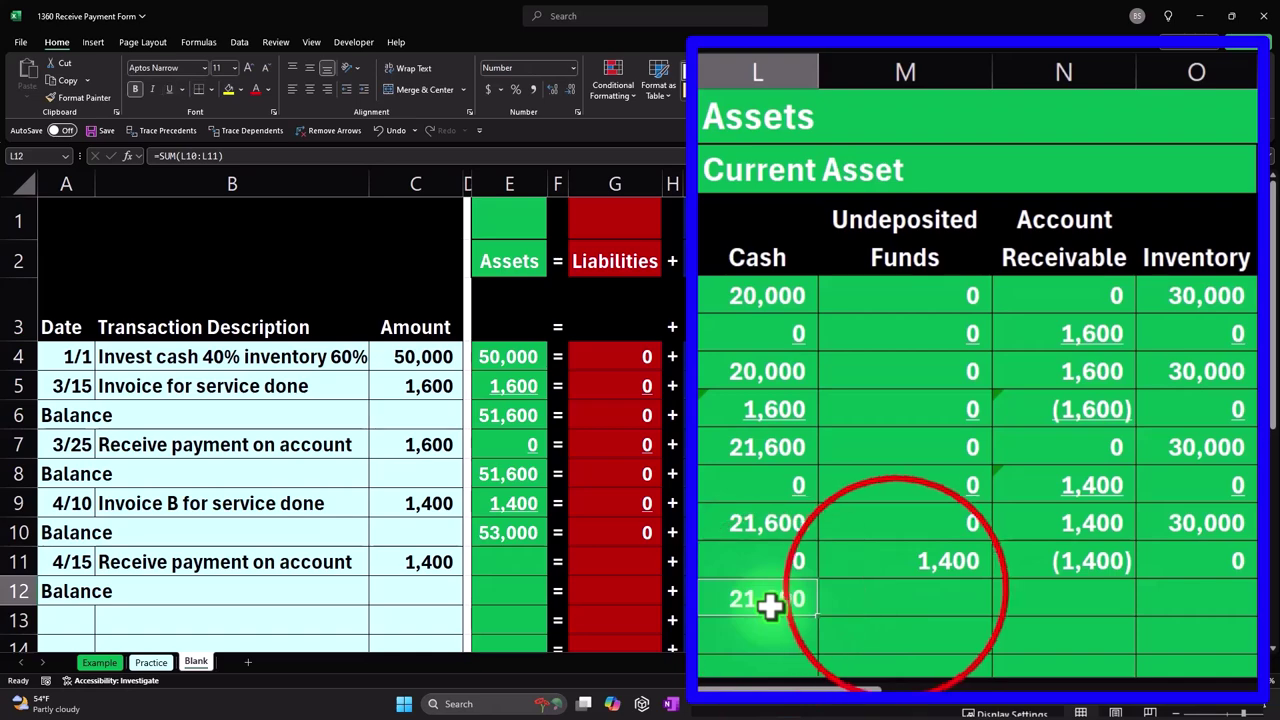
key(ctrl+c)
mouse_move(855, 595)
mouse_down()
mouse_move(1268, 594)
mouse_move(997, 603)
mouse_up()
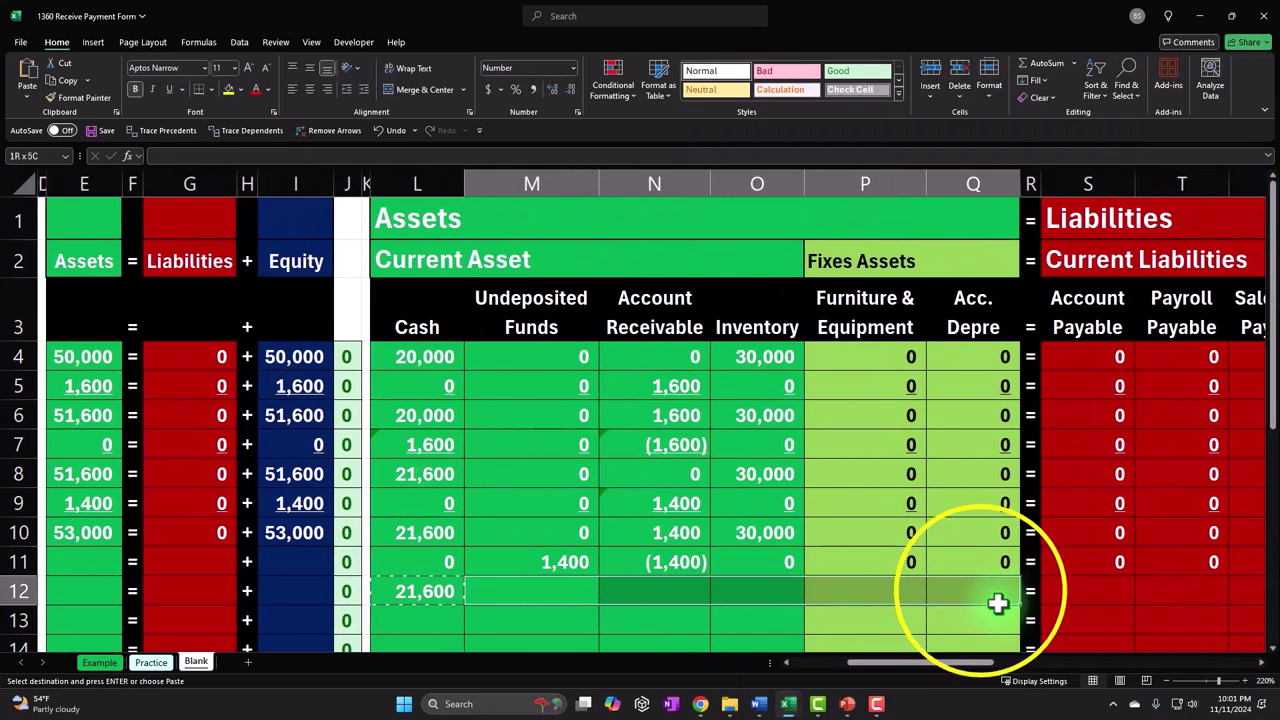
right_click(986, 597)
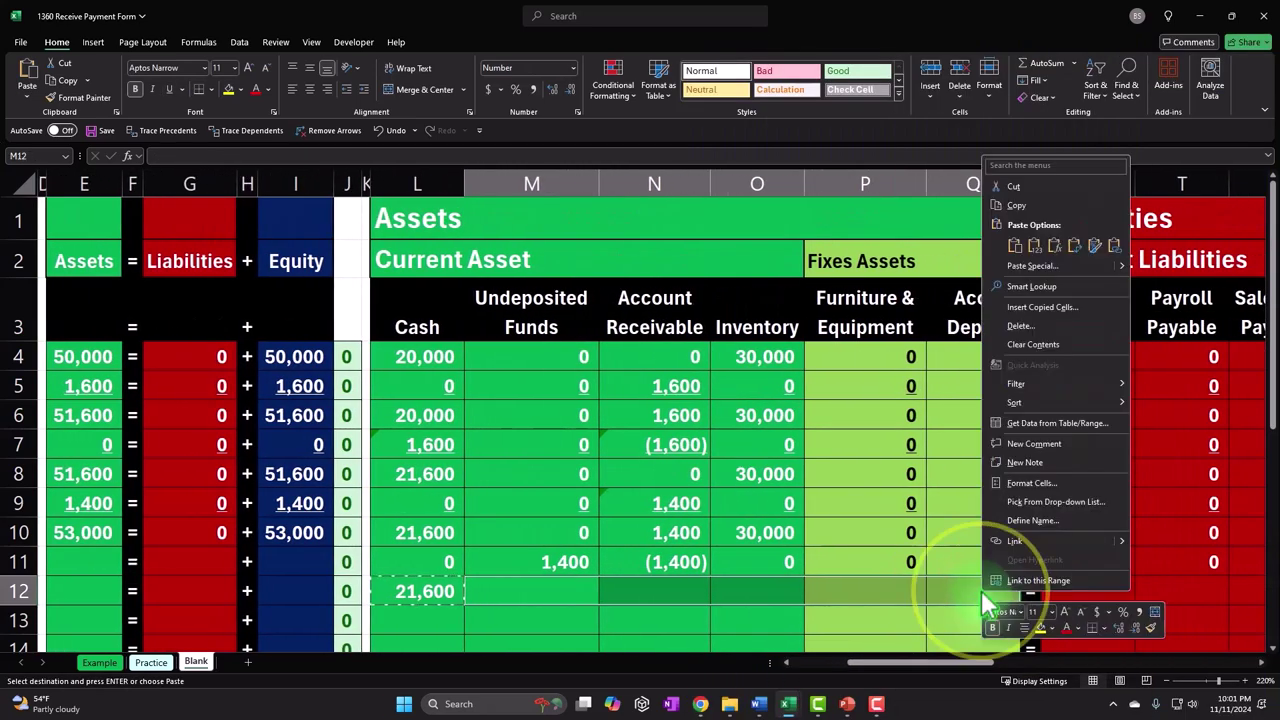
click(1054, 245)
drag(1107, 590, 1057, 580)
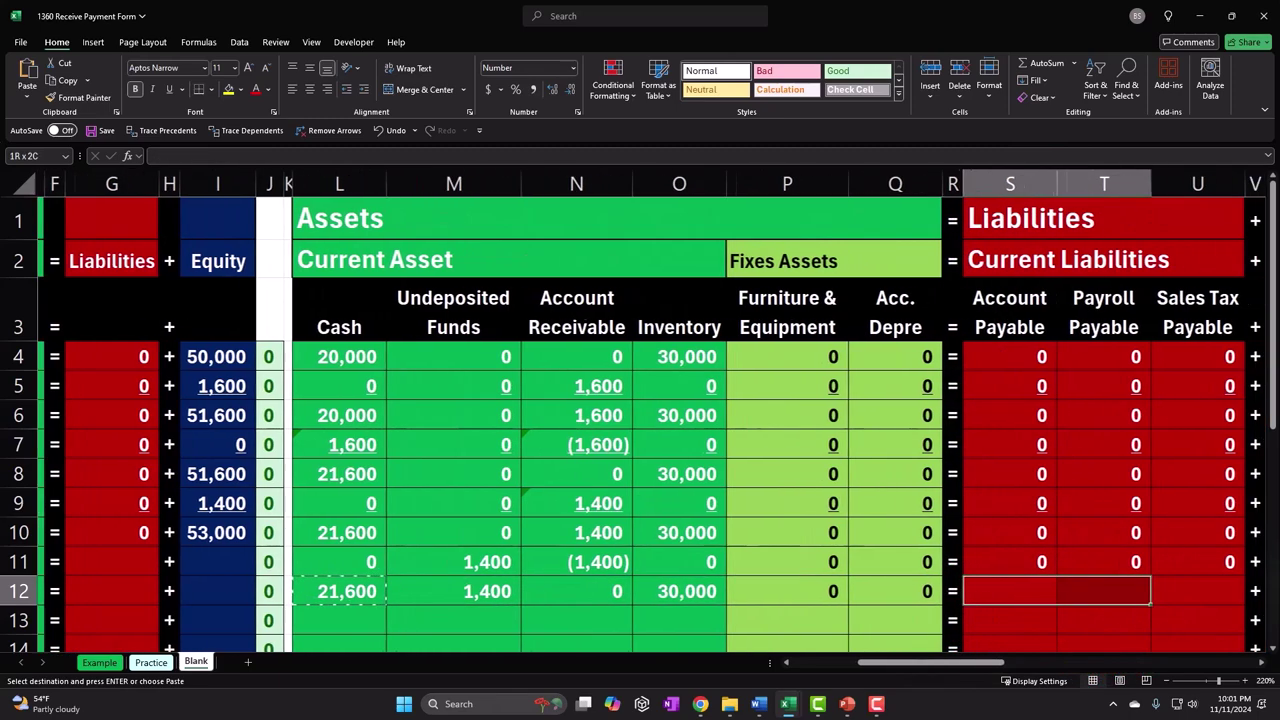
right_click(1006, 584)
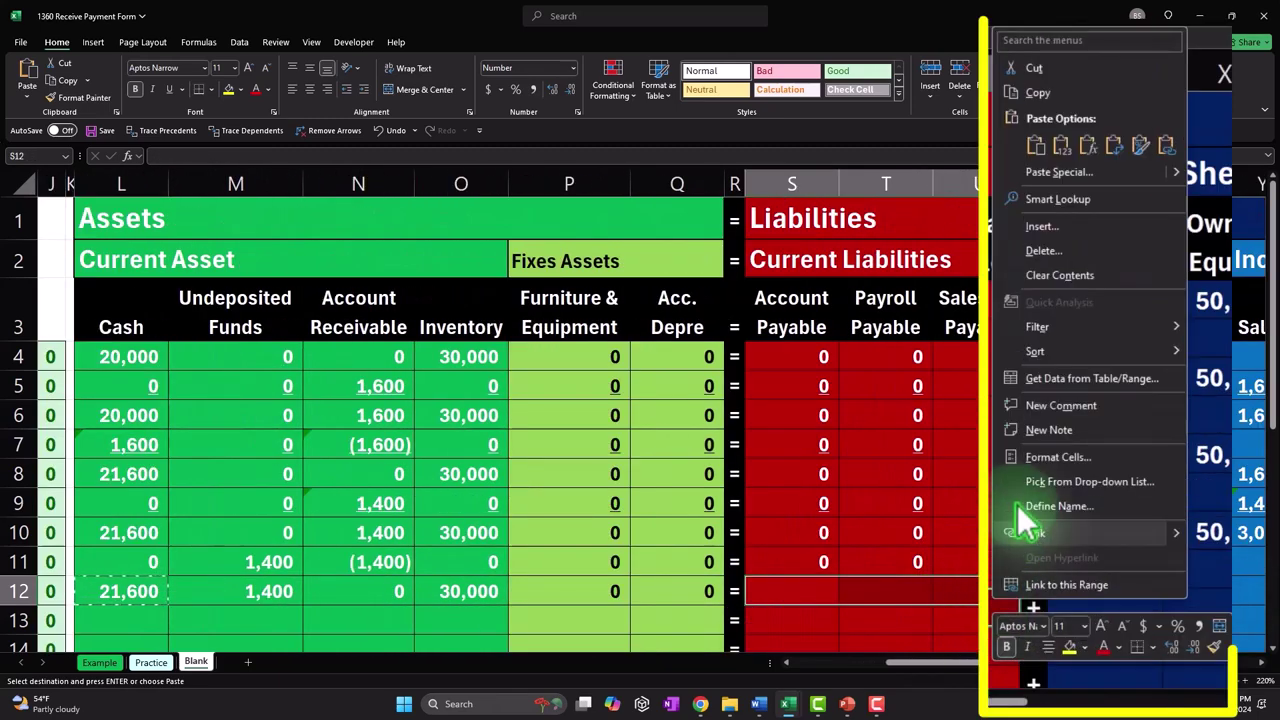
click(1062, 145)
drag(1094, 594, 1180, 590)
right_click(1180, 590)
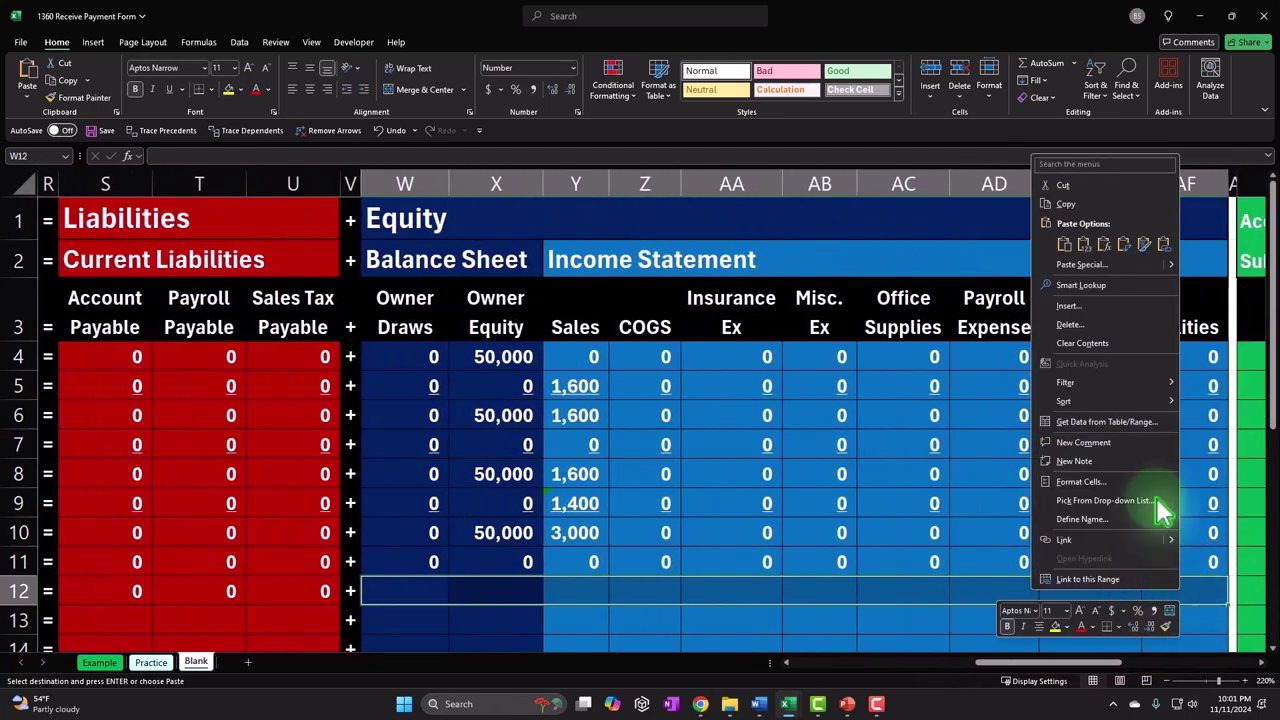
click(1122, 248)
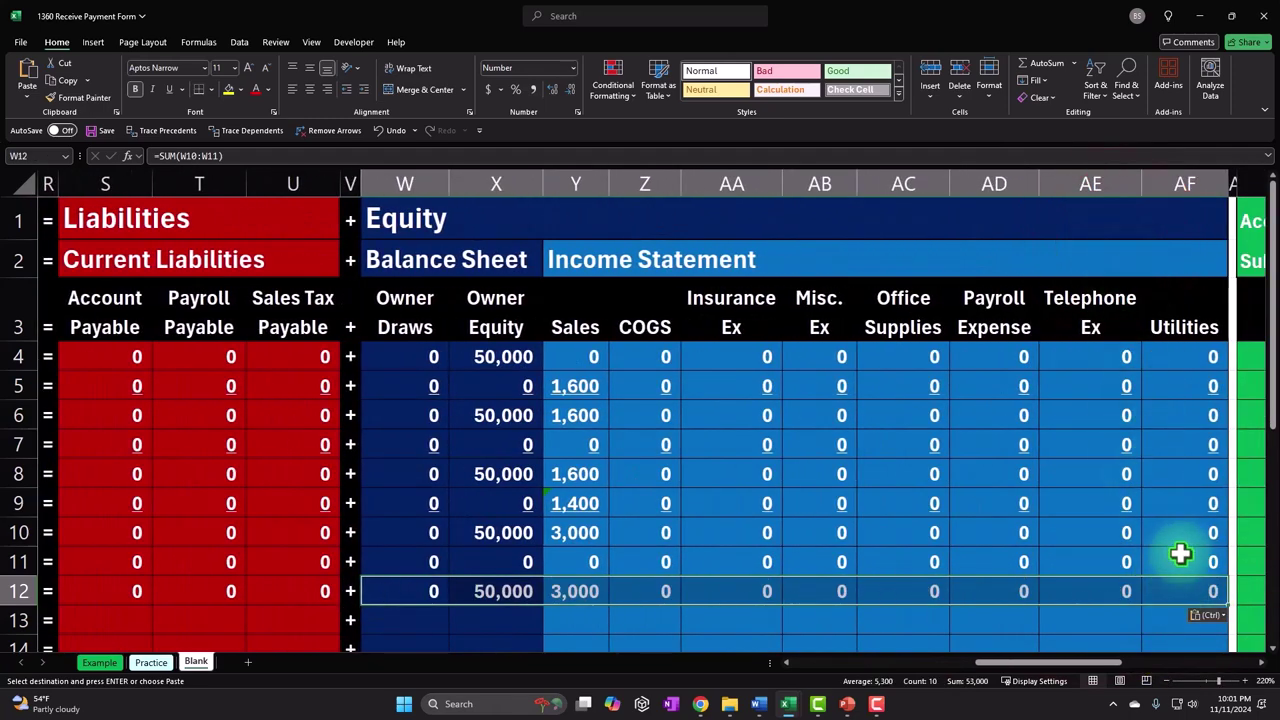
drag(1177, 557, 420, 558)
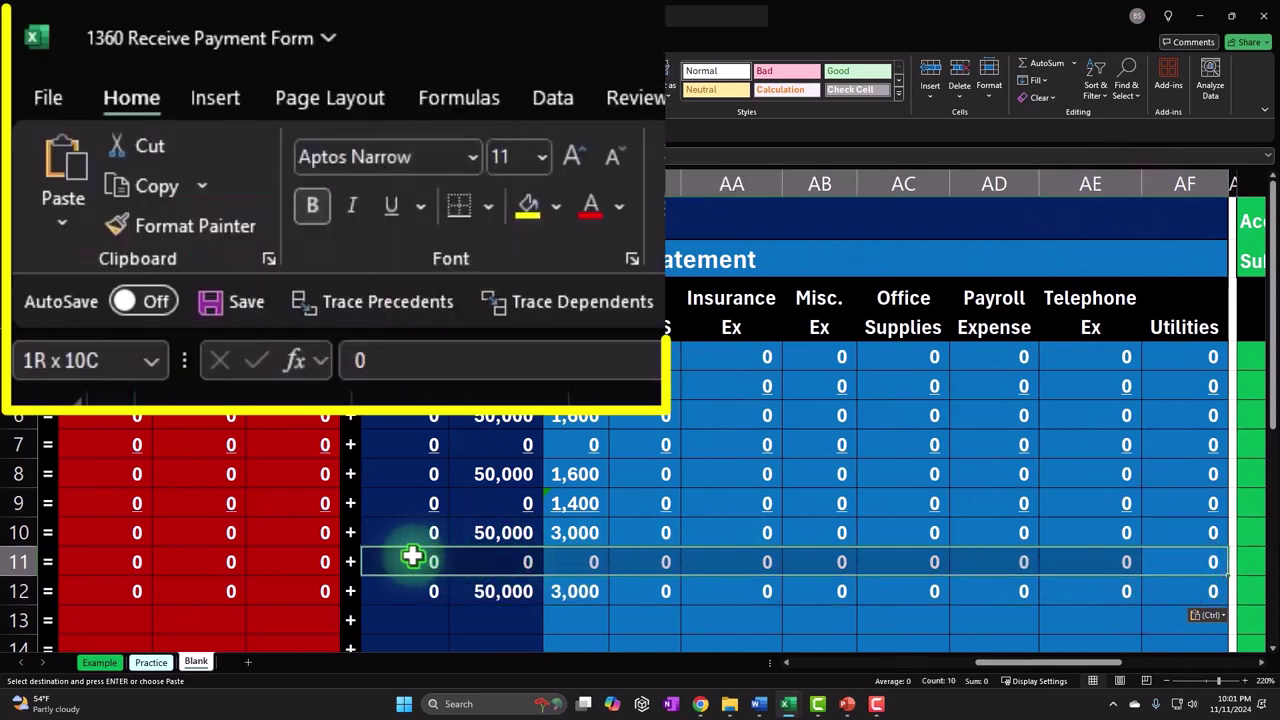
Underline the row 11 payment amounts
drag(320, 560, 436, 567)
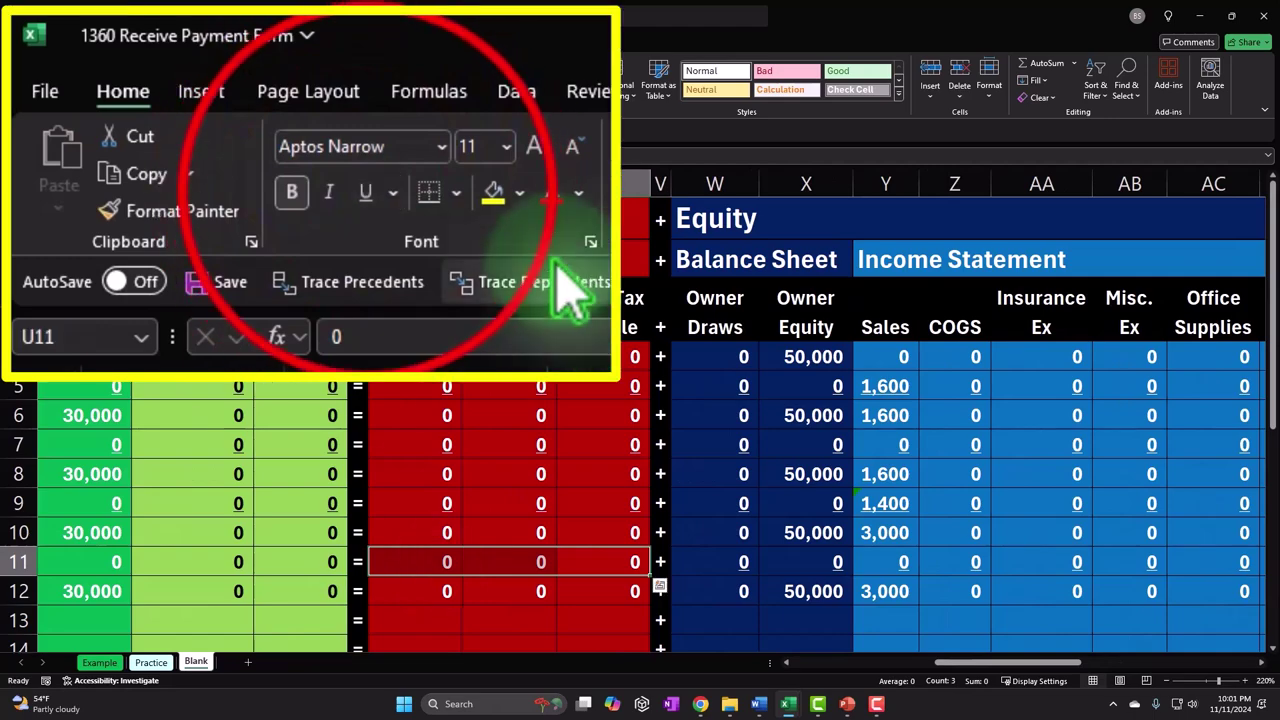
mouse_move(308, 558)
mouse_down()
mouse_move(3, 565)
mouse_move(506, 566)
mouse_up()
click(169, 89)
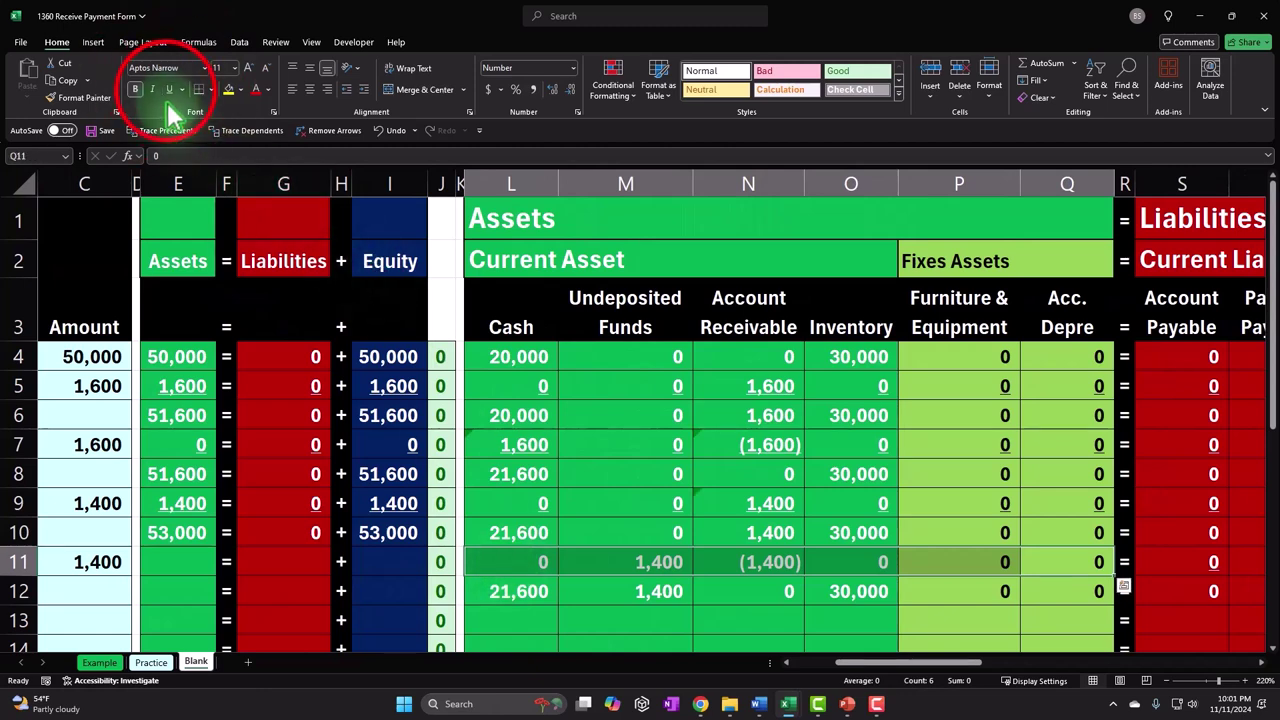
click(279, 568)
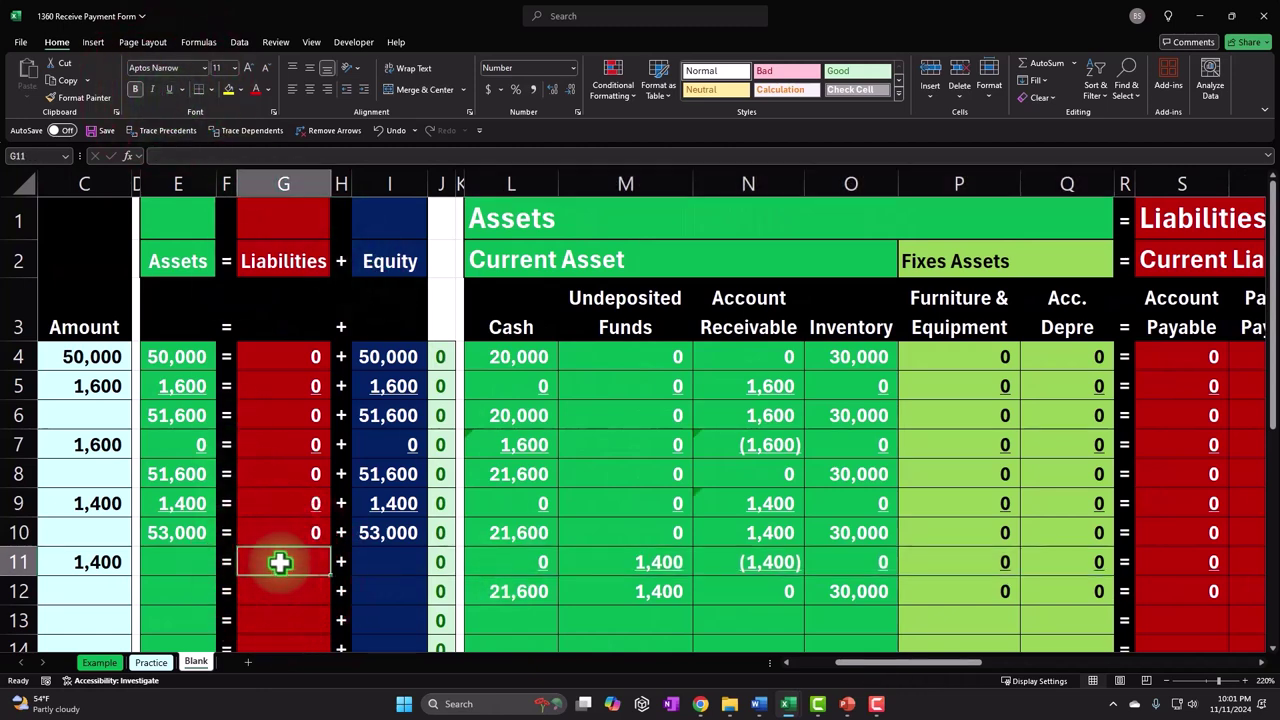
key(Left)
key(Left)
key(Left)
key(Left)
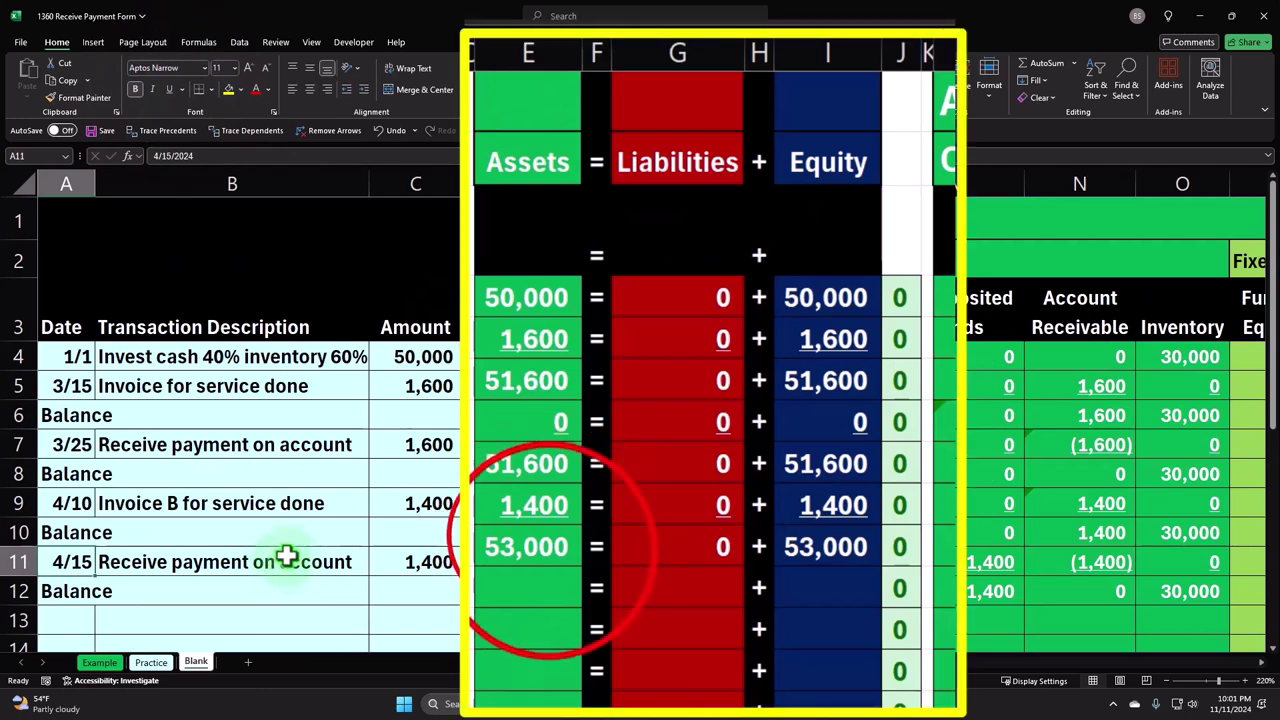
Fill the Assets, Liabilities and Equity totals from E10, G10 and I10 down to row 12
click(515, 533)
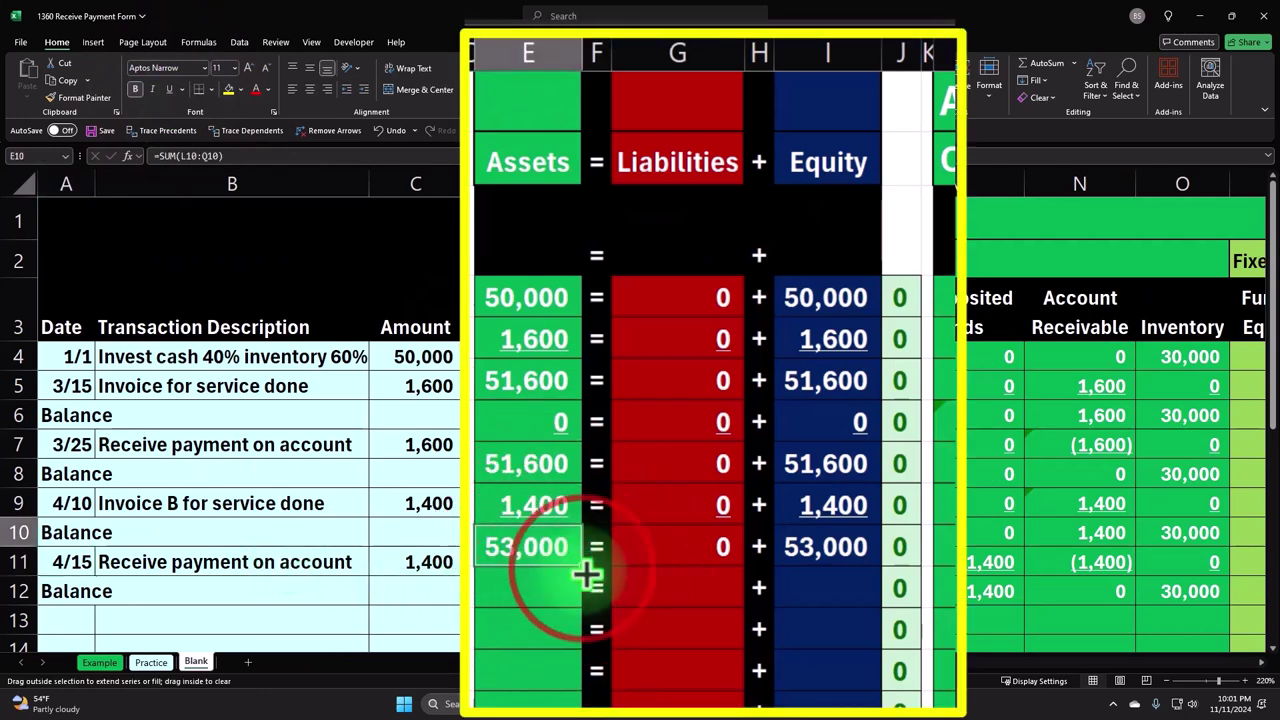
drag(582, 568, 580, 631)
click(670, 540)
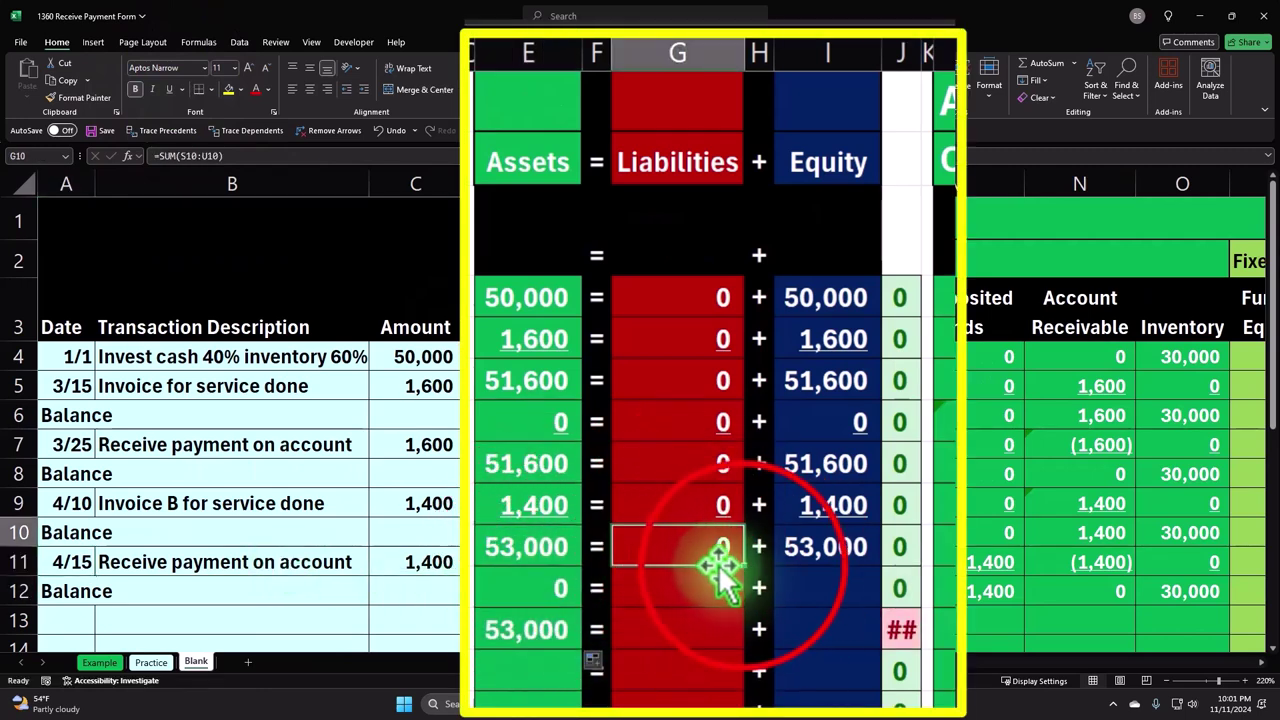
drag(743, 567, 743, 627)
click(850, 547)
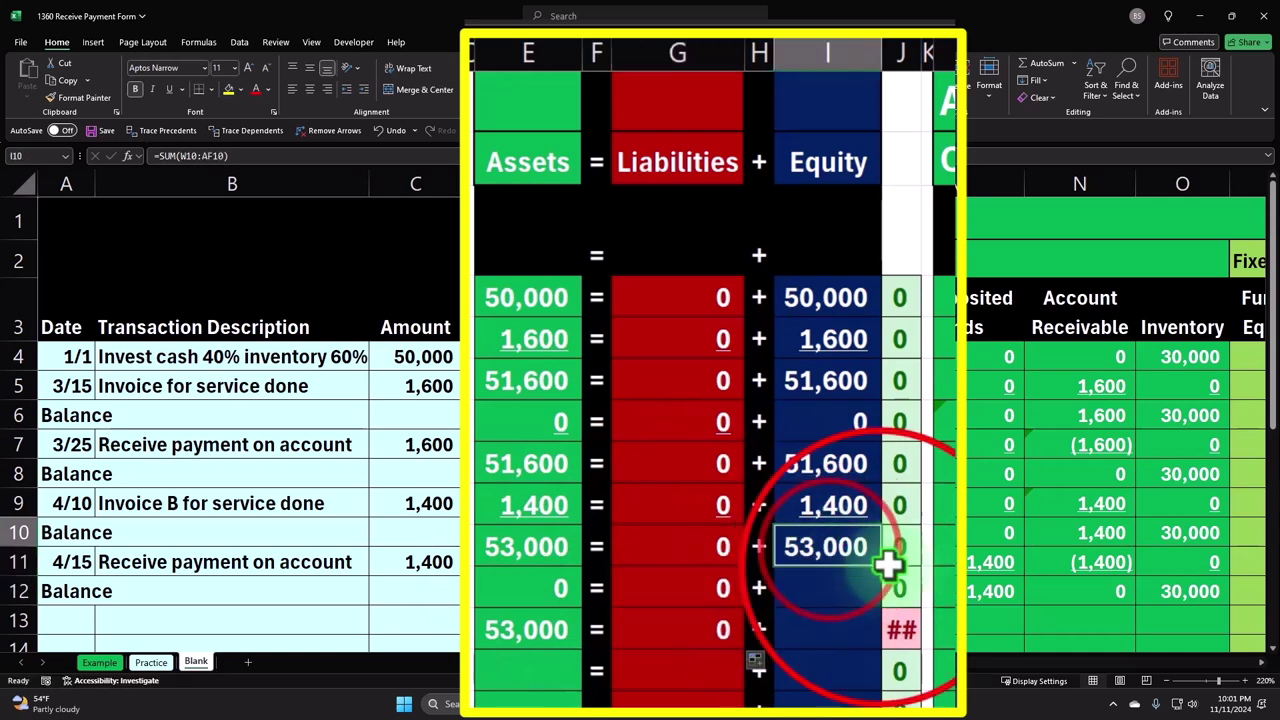
drag(880, 567, 871, 636)
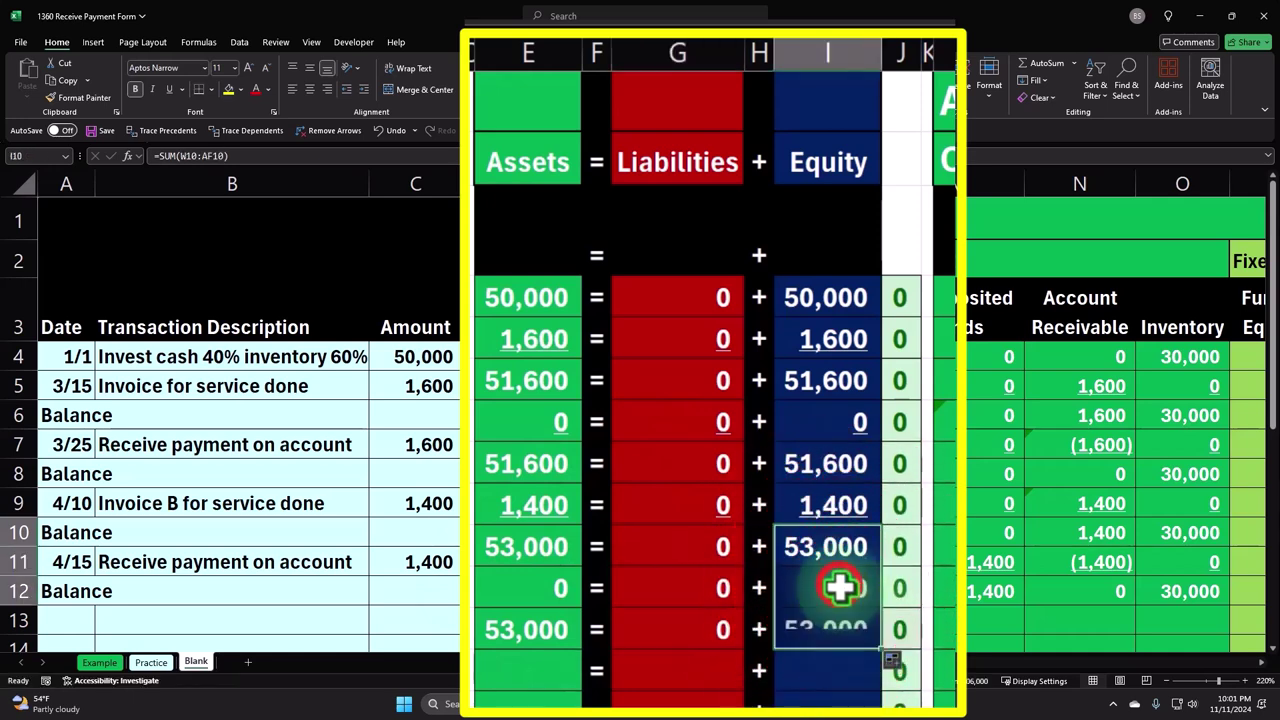
Underline the E11, G11 and I11 totals
click(829, 586)
ctrl+click(712, 588)
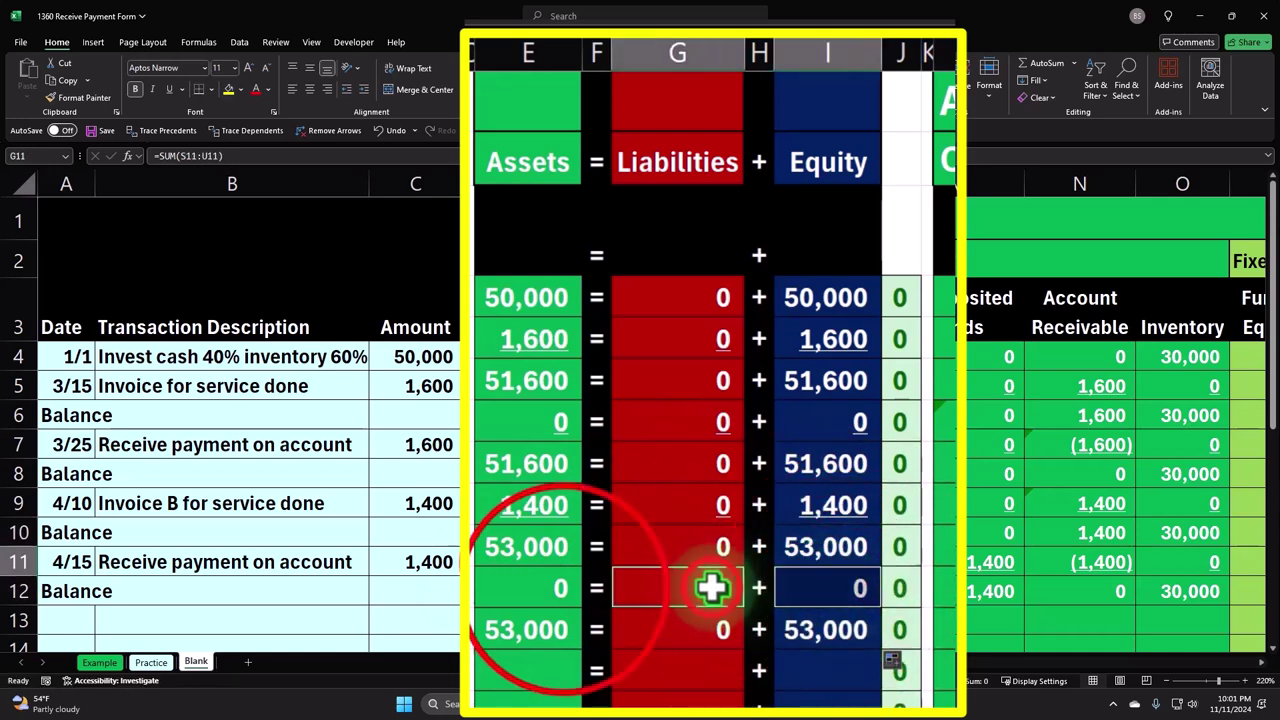
ctrl+click(562, 588)
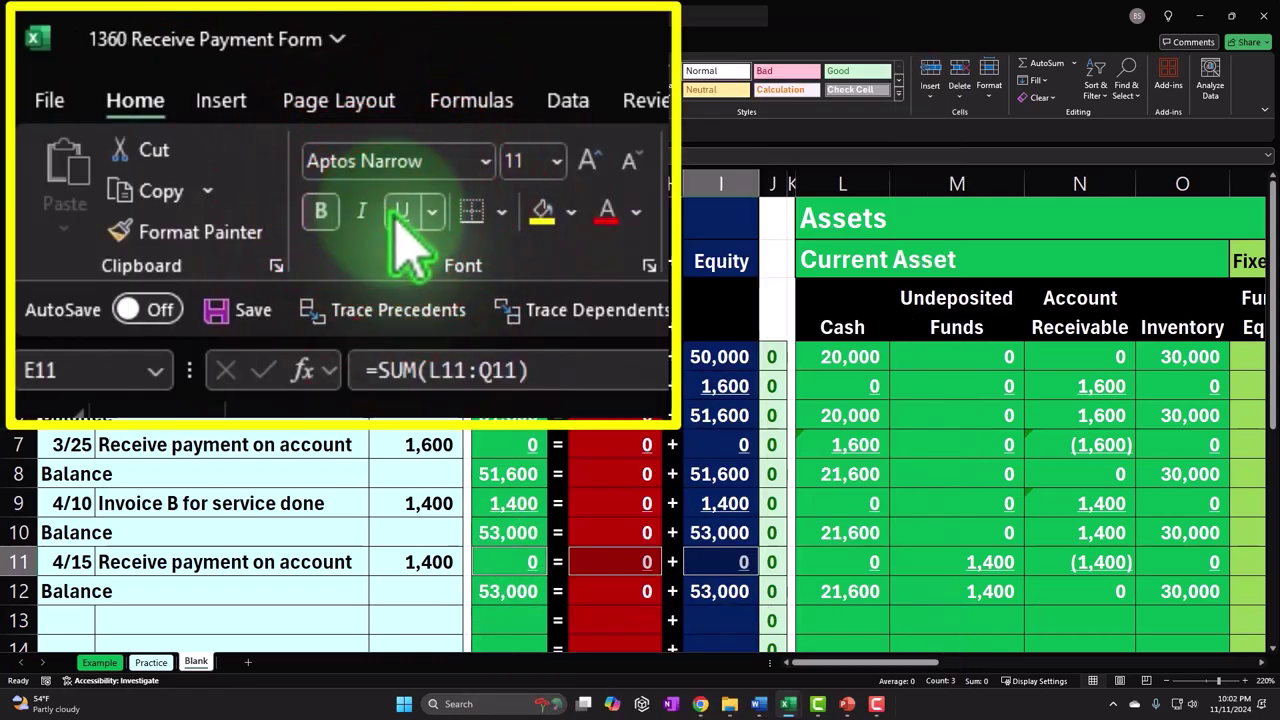
click(403, 215)
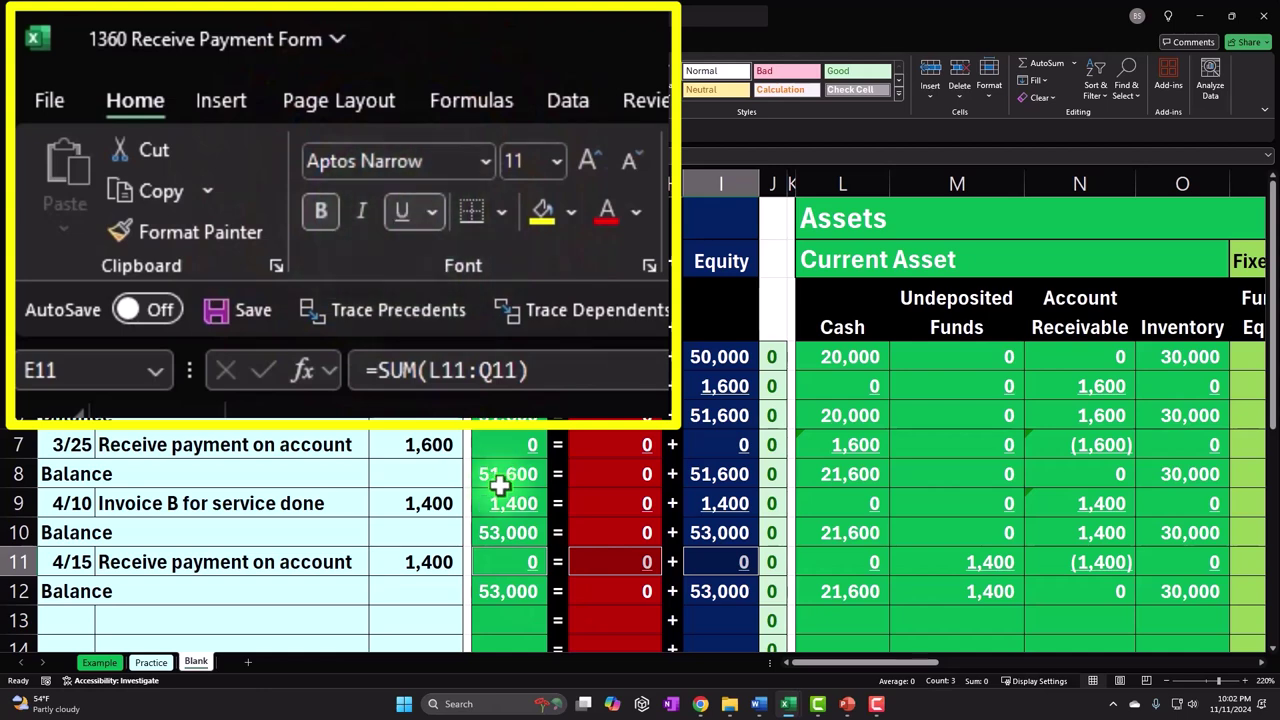
click(980, 590)
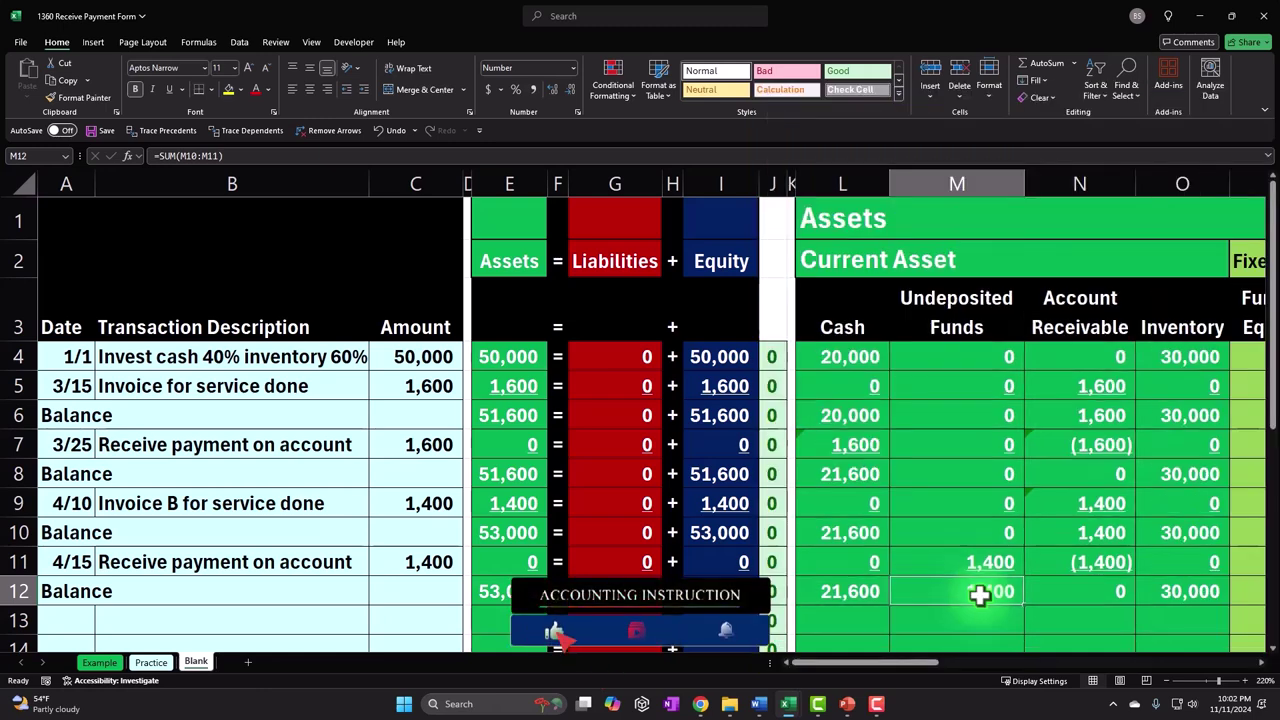
Enter 4/15 in A13 and the description 'Deposti to checking account' in B13
click(80, 617)
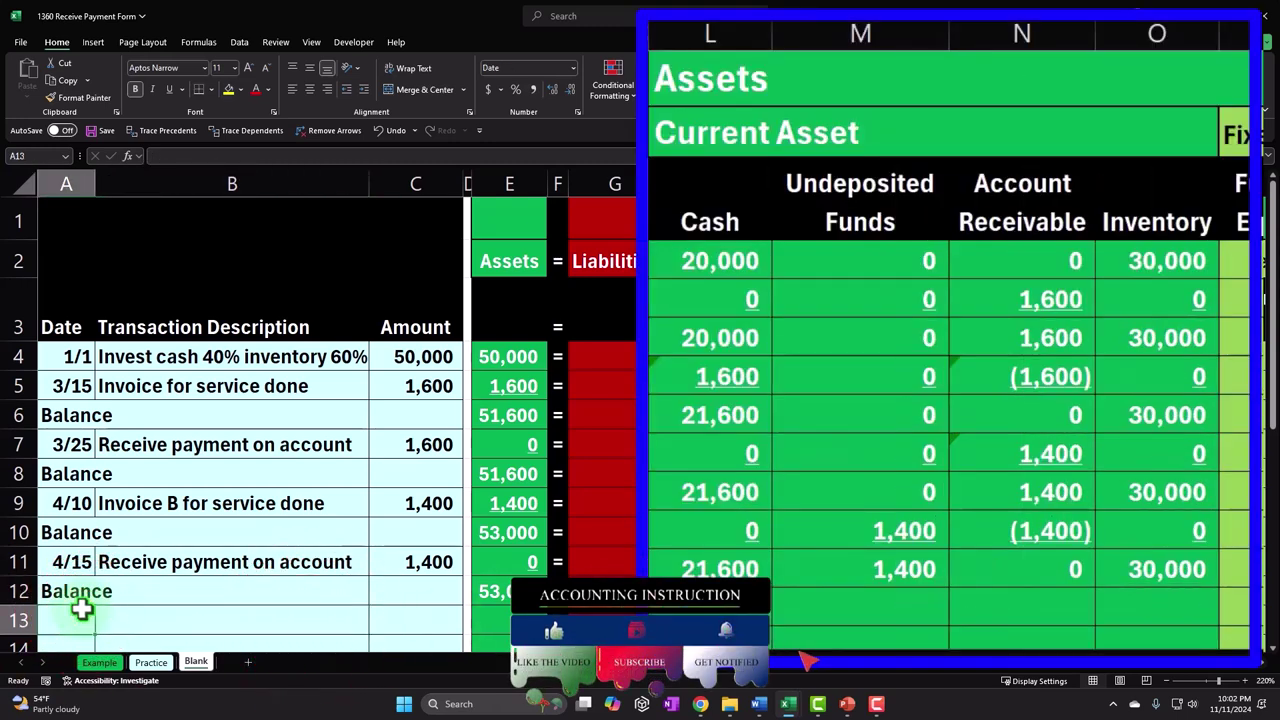
text(4/)
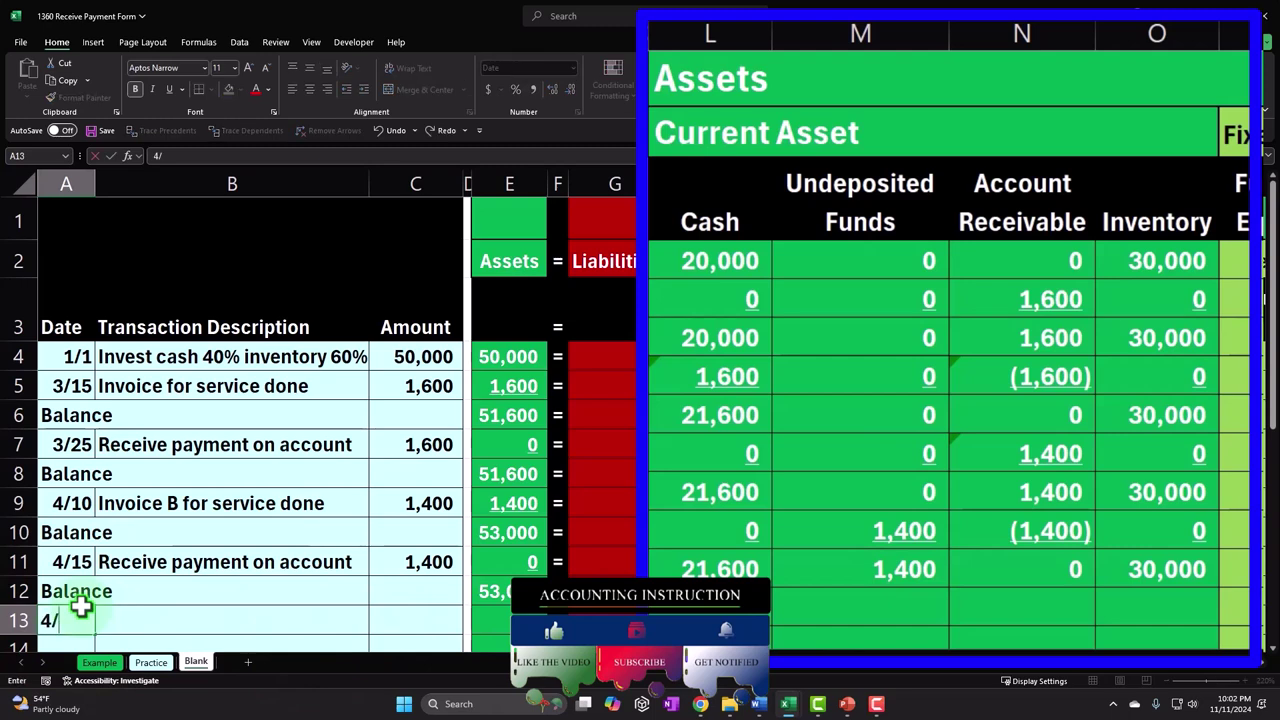
text(15)
key(Return)
key(Up)
key(Right)
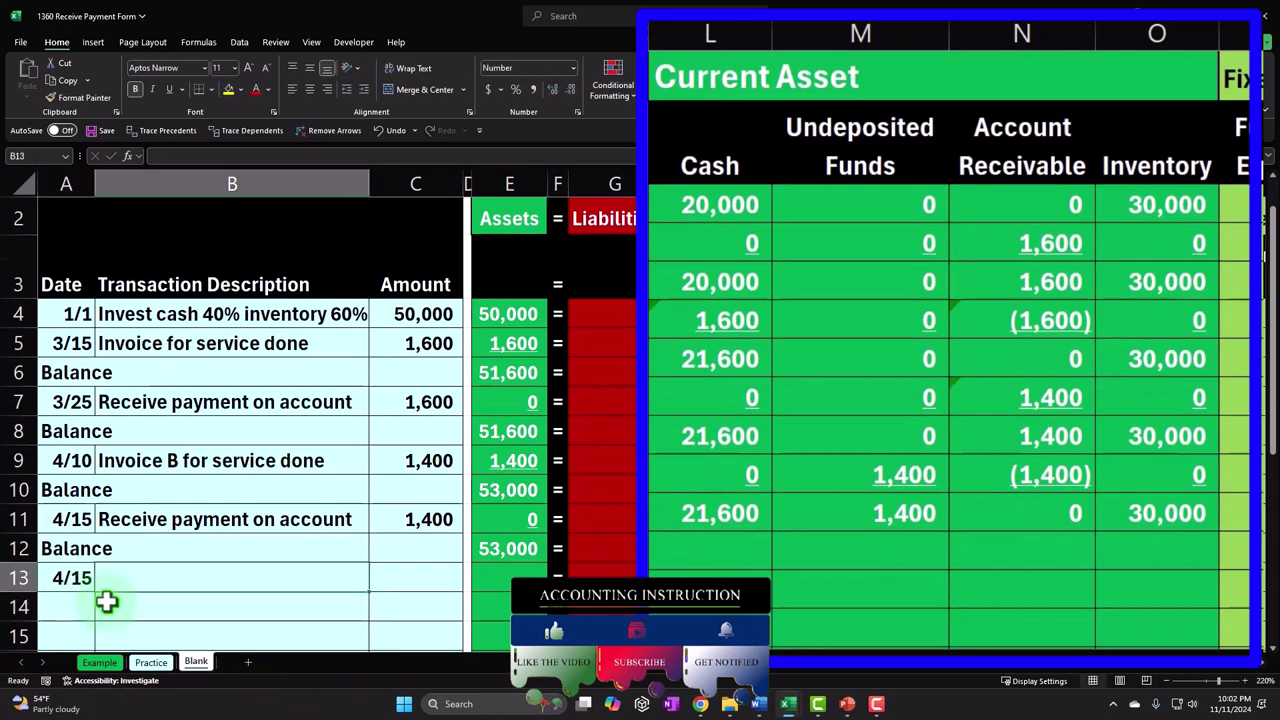
scroll(385, 581, up, 1)
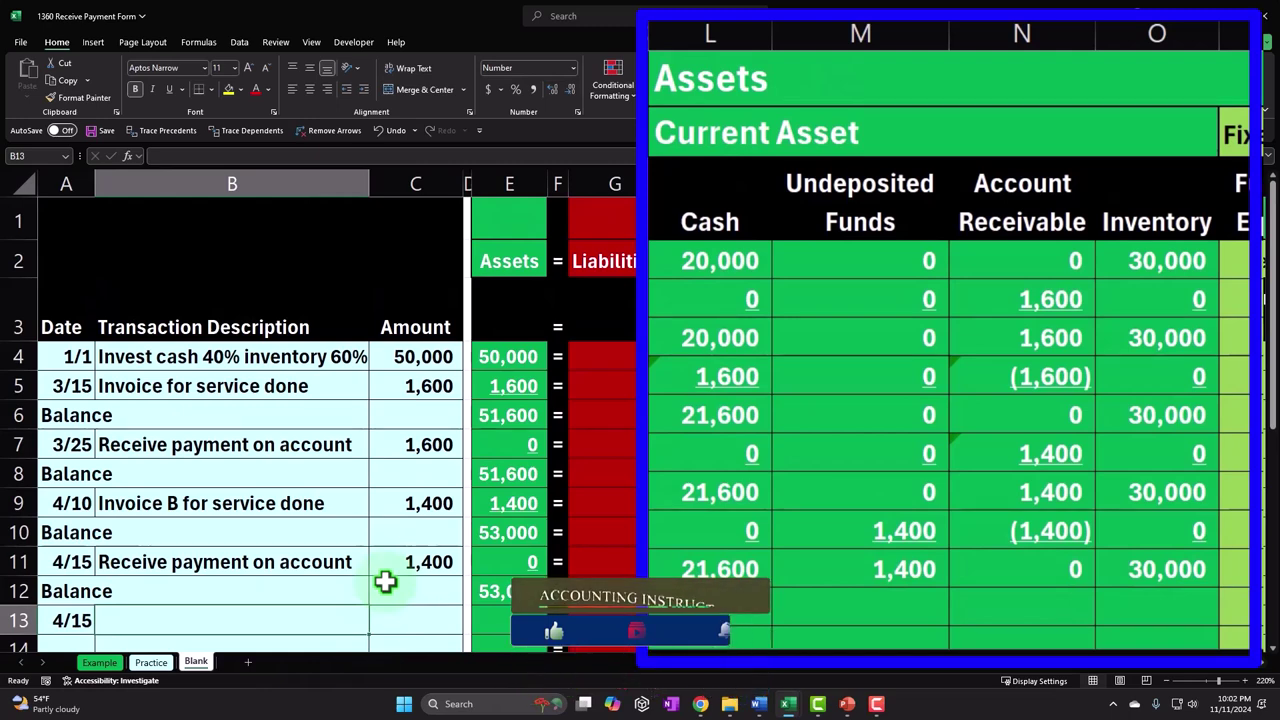
text(Dep)
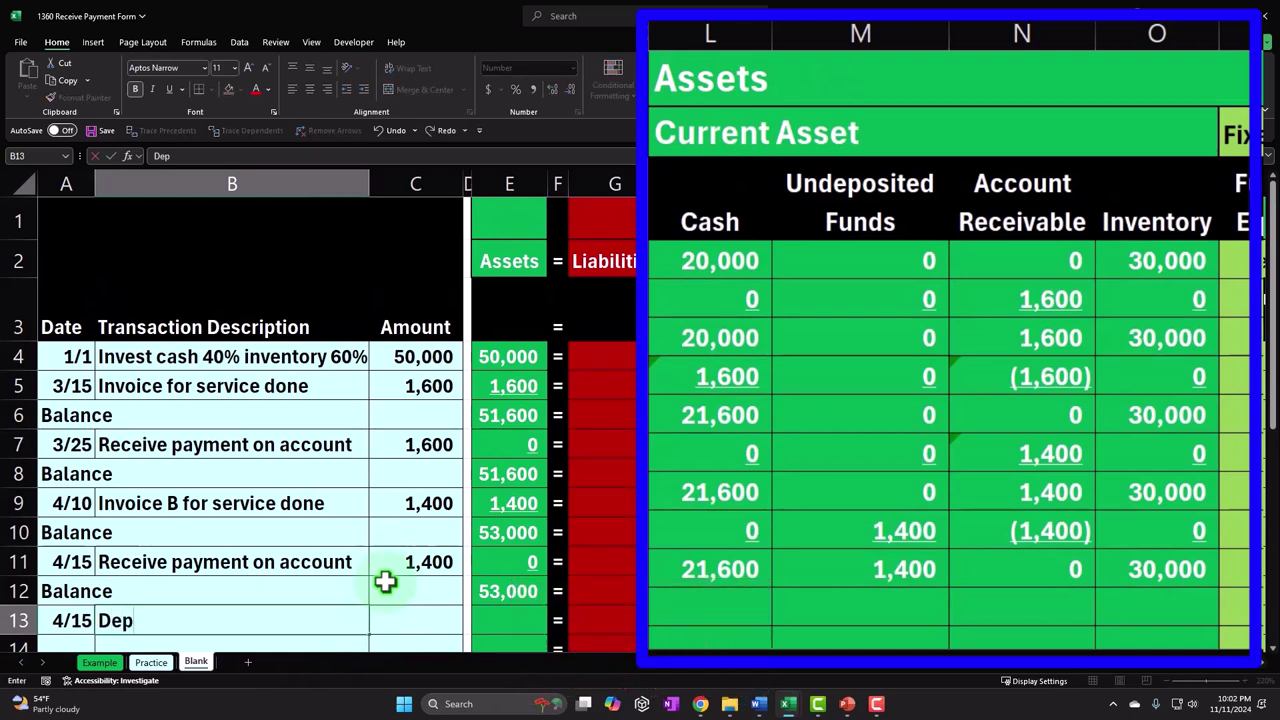
text(ost)
text(i to che)
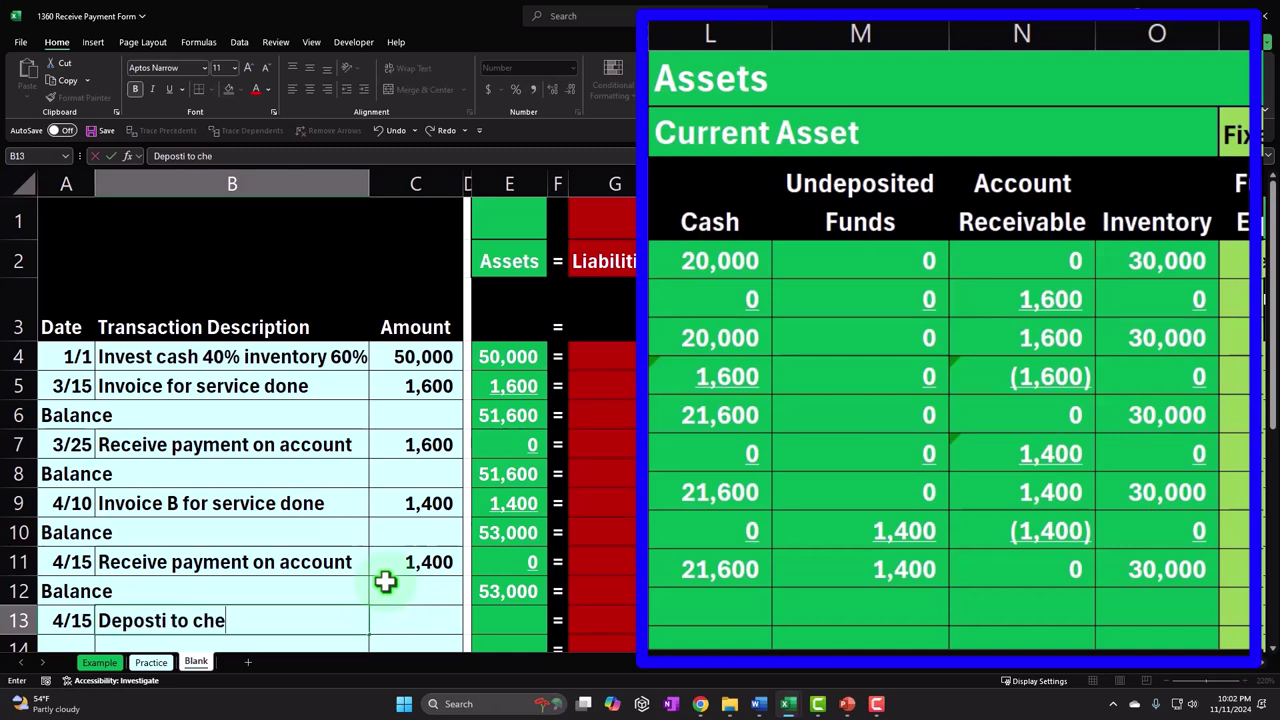
text(cking a)
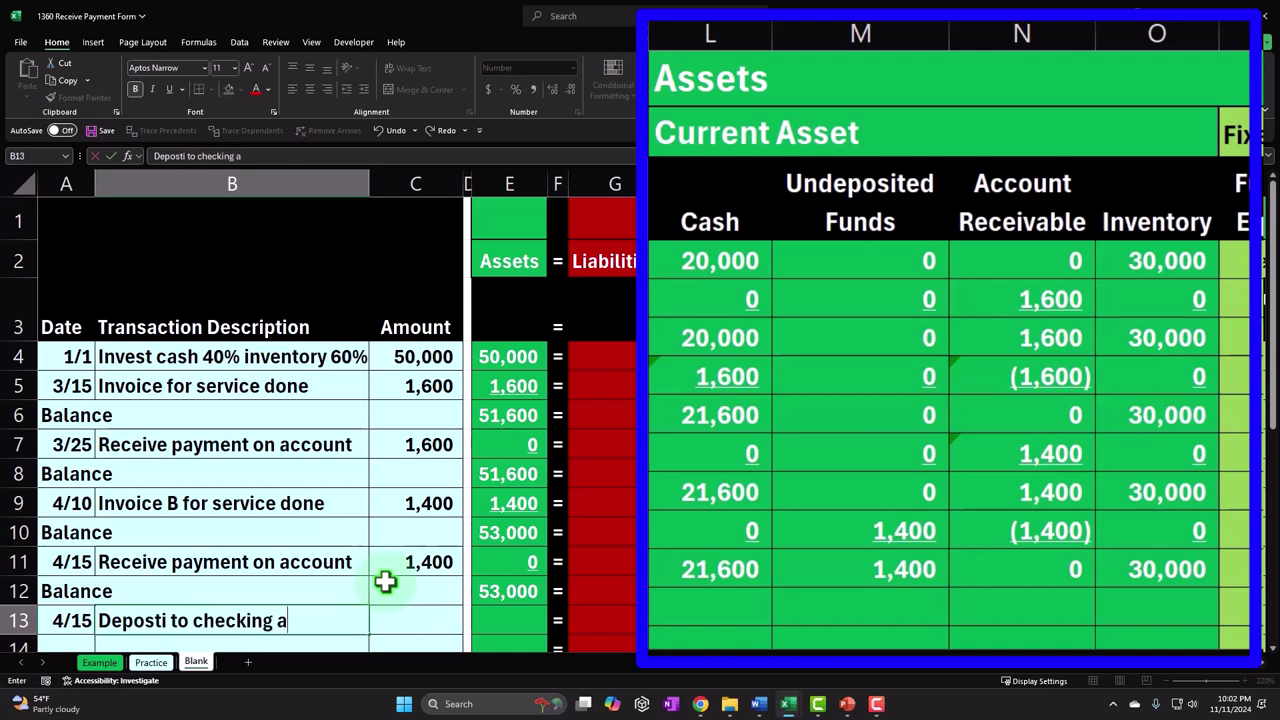
text(bout)
key(BackSpace)
key(BackSpace)
key(BackSpace)
text(count)
key(Tab)
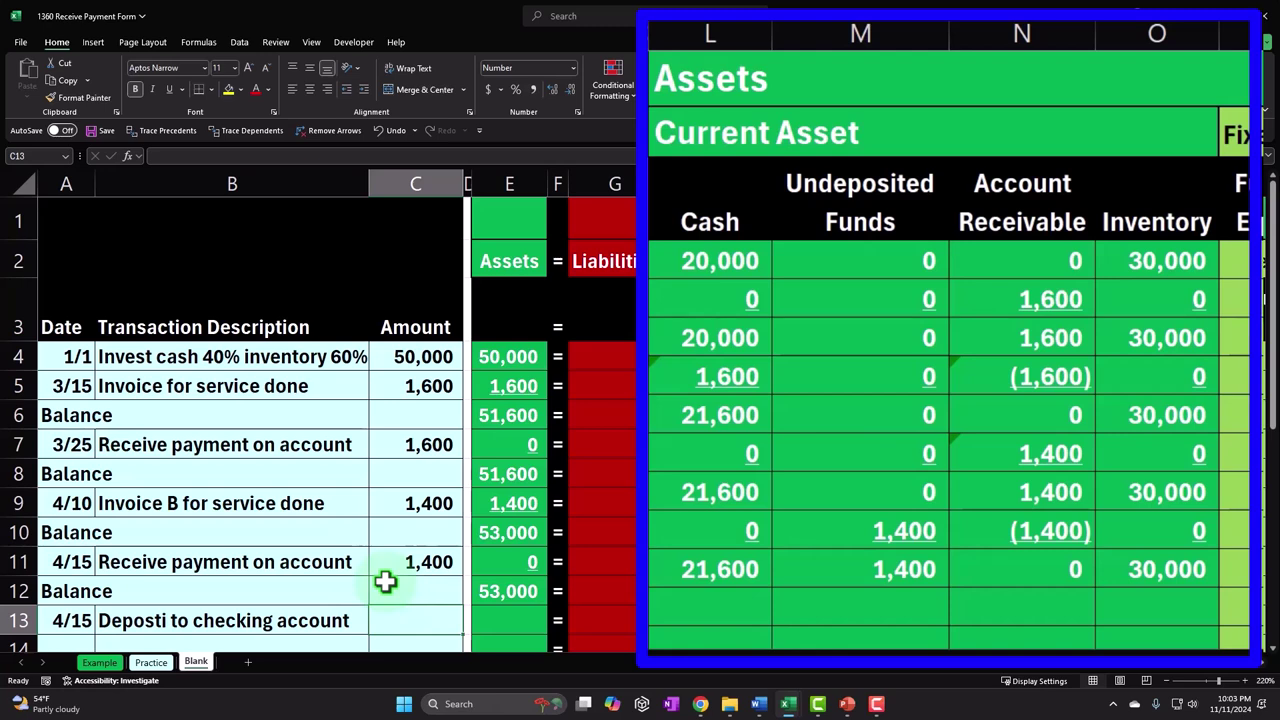
Correct the row 13 description from 'Deposti' to 'Deposit' so it reads Deposit to checking account
key(Up)
key(Up)
key(Up)
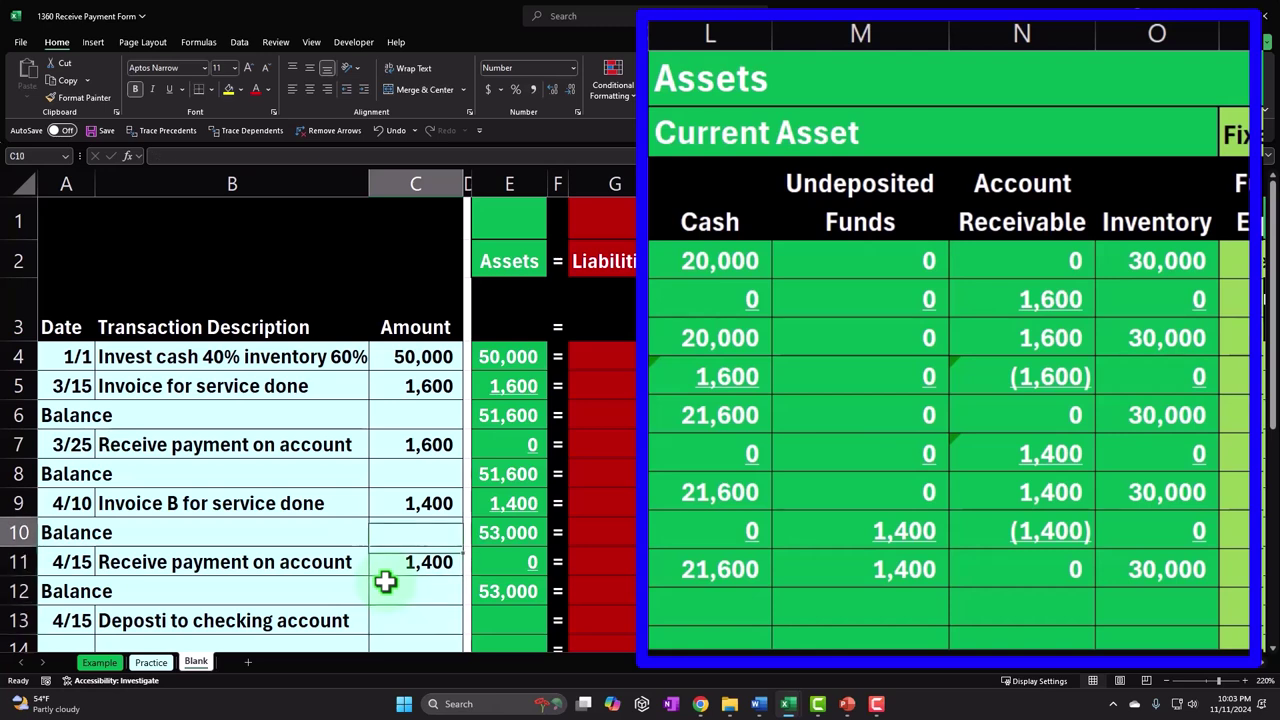
key(Up)
key(Up)
key(Up)
key(Left)
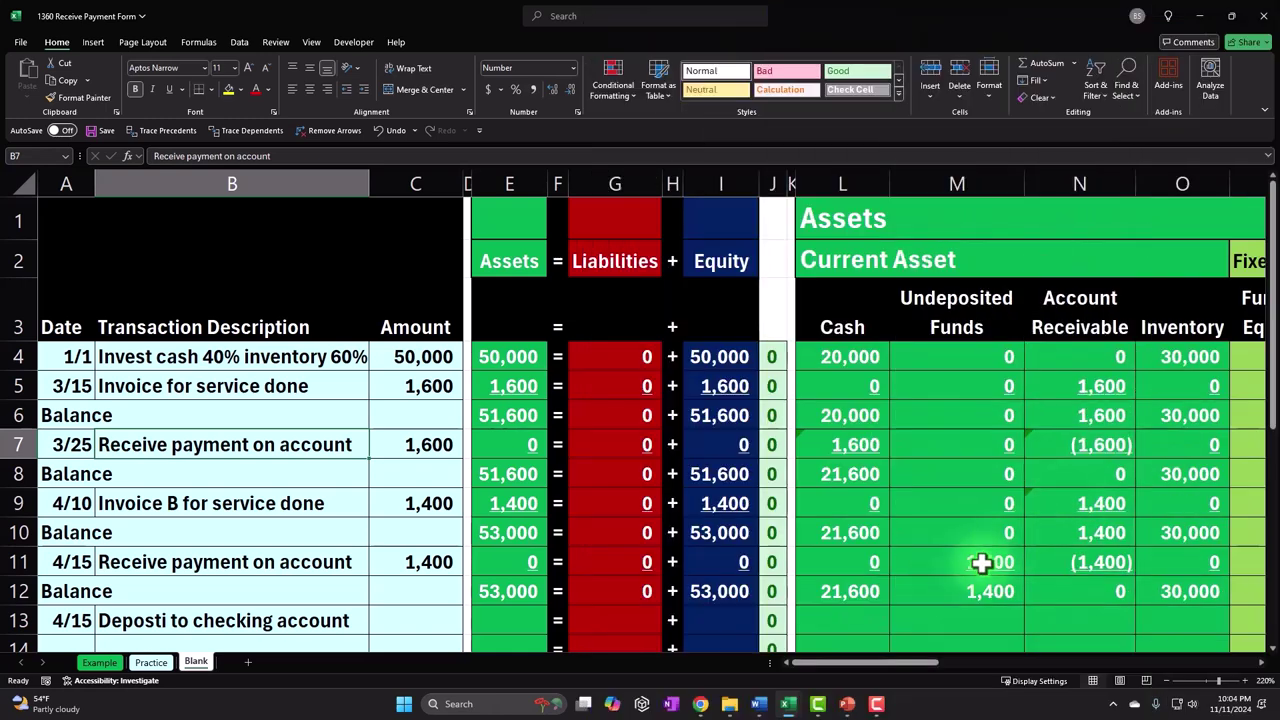
click(163, 621)
double_click(290, 545)
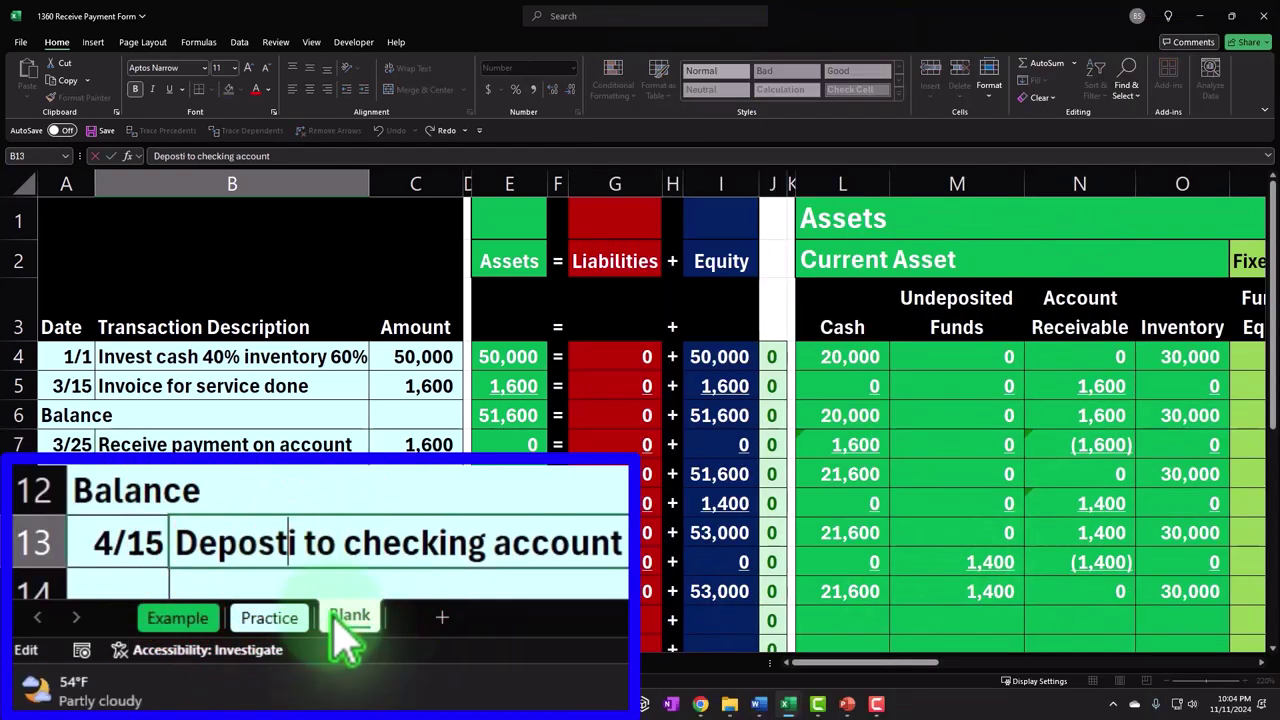
key(BackSpace)
key(BackSpace)
text(i)
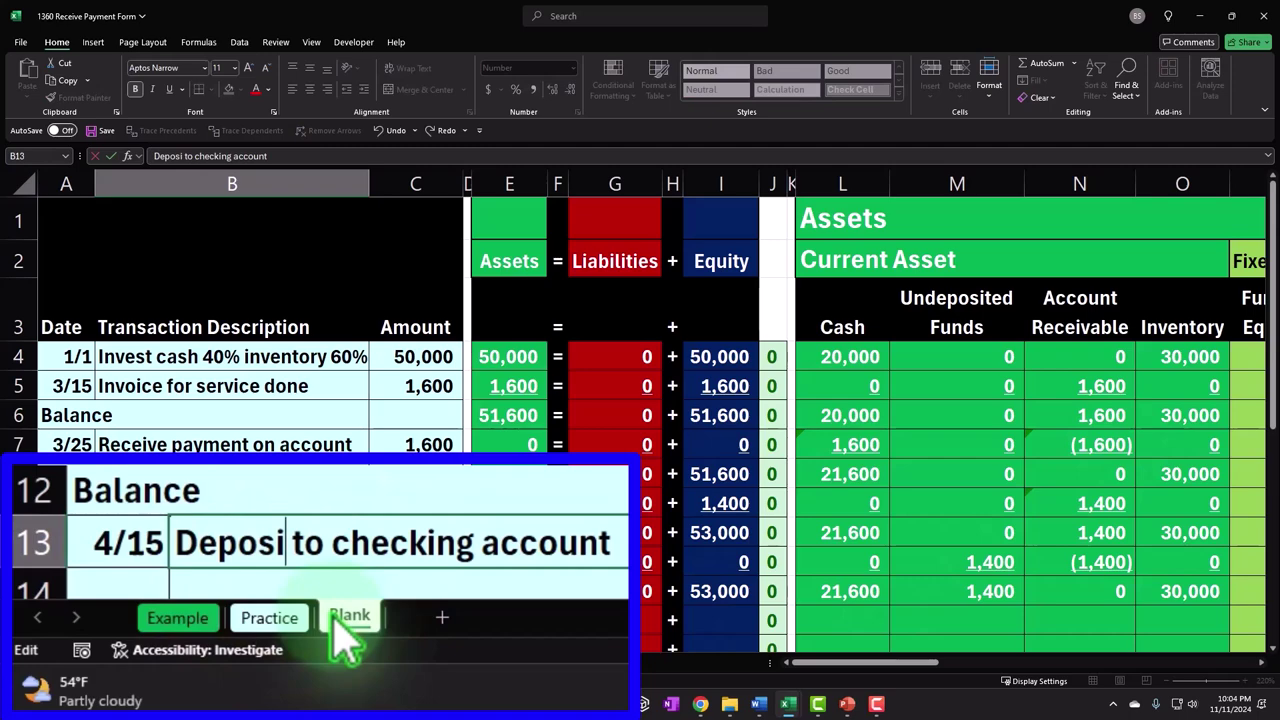
text(t)
key(Return)
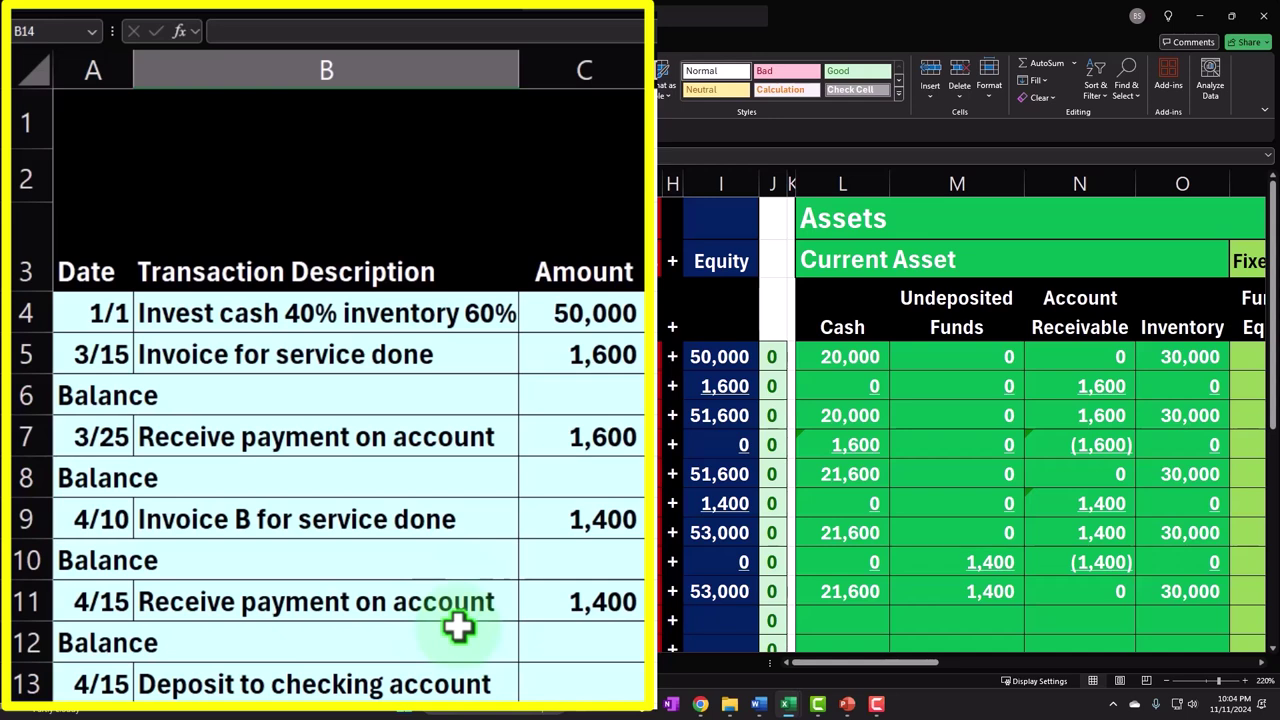
click(362, 437)
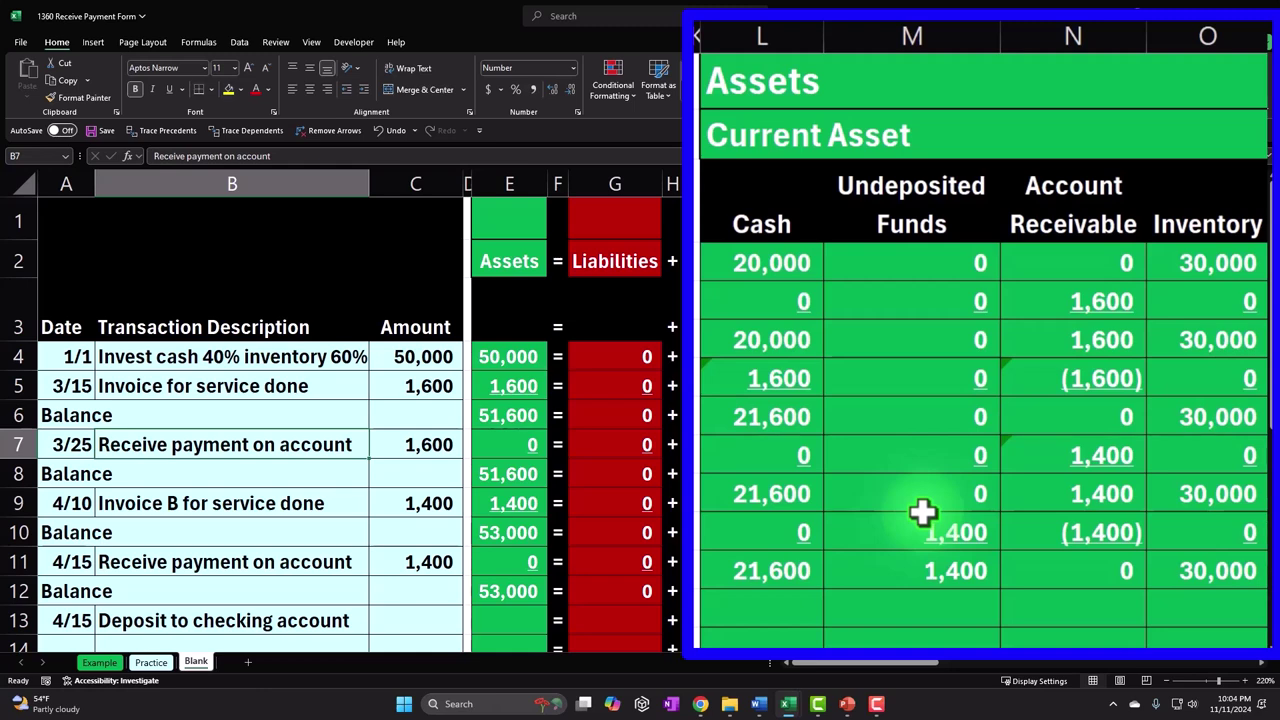
Enter the 4/15 deposit amount =C11 (1,400), Cash 1,400 and Undeposited Funds (1,400) in row 13
click(755, 612)
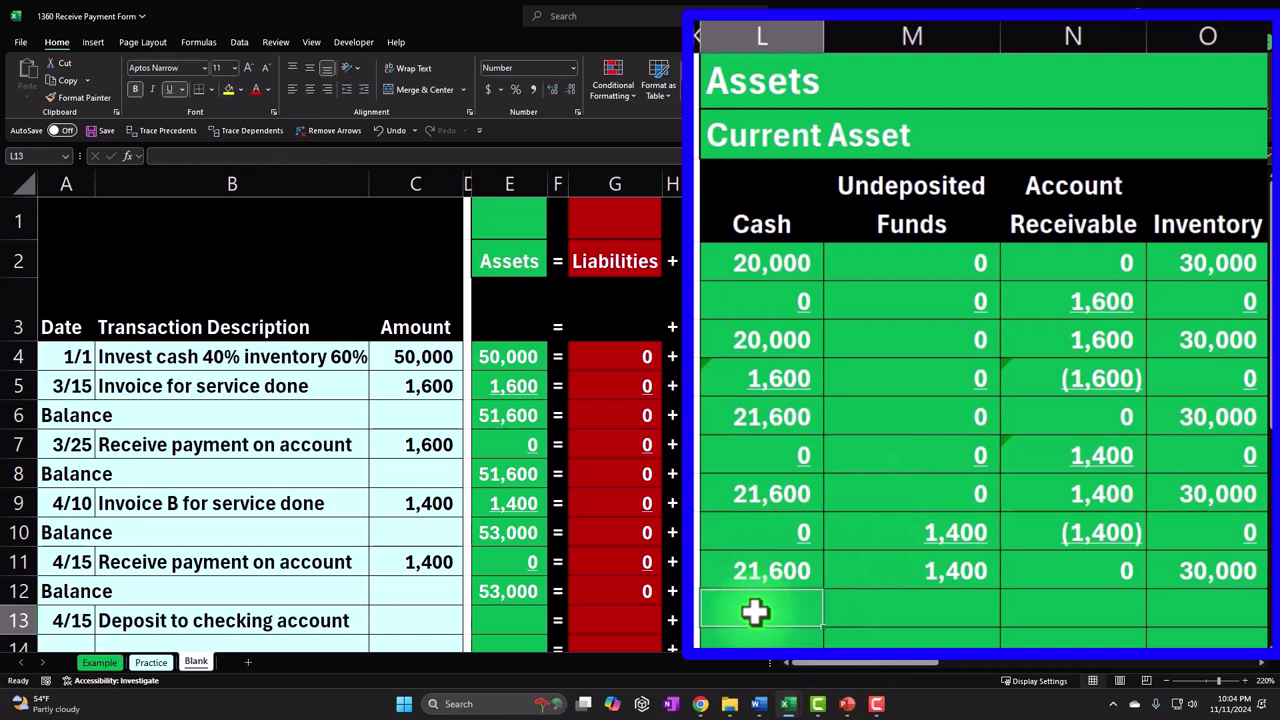
key(Left)
key(Left)
key(Left)
key(Left)
key(Left)
key(Left)
key(Left)
key(Left)
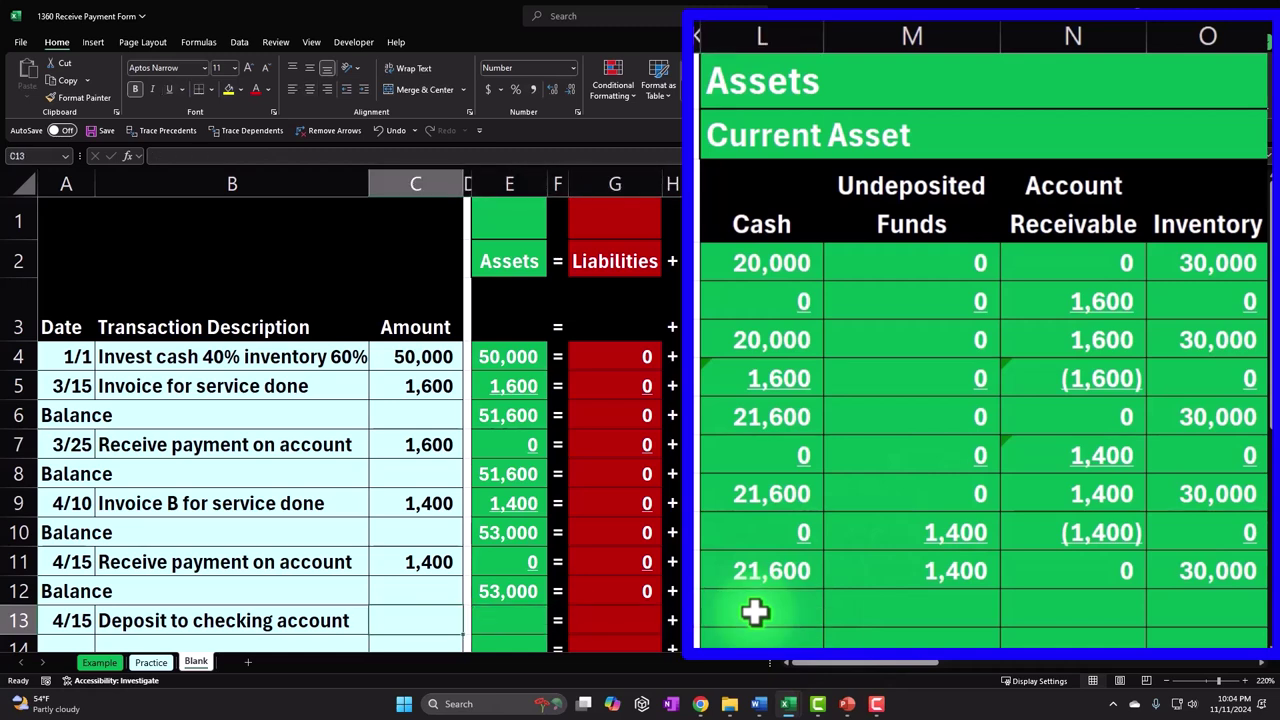
text(=C11)
key(Return)
key(Right)
key(Right)
key(Right)
key(Right)
key(Right)
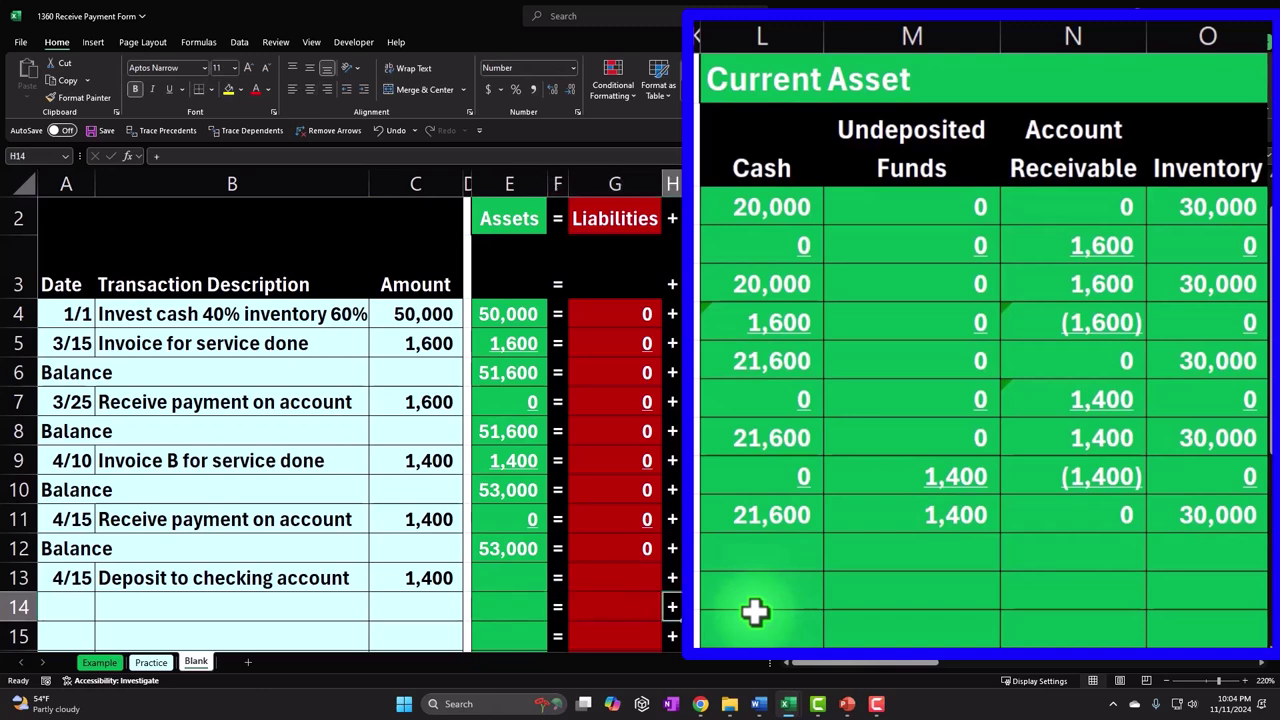
key(Right)
text(+)
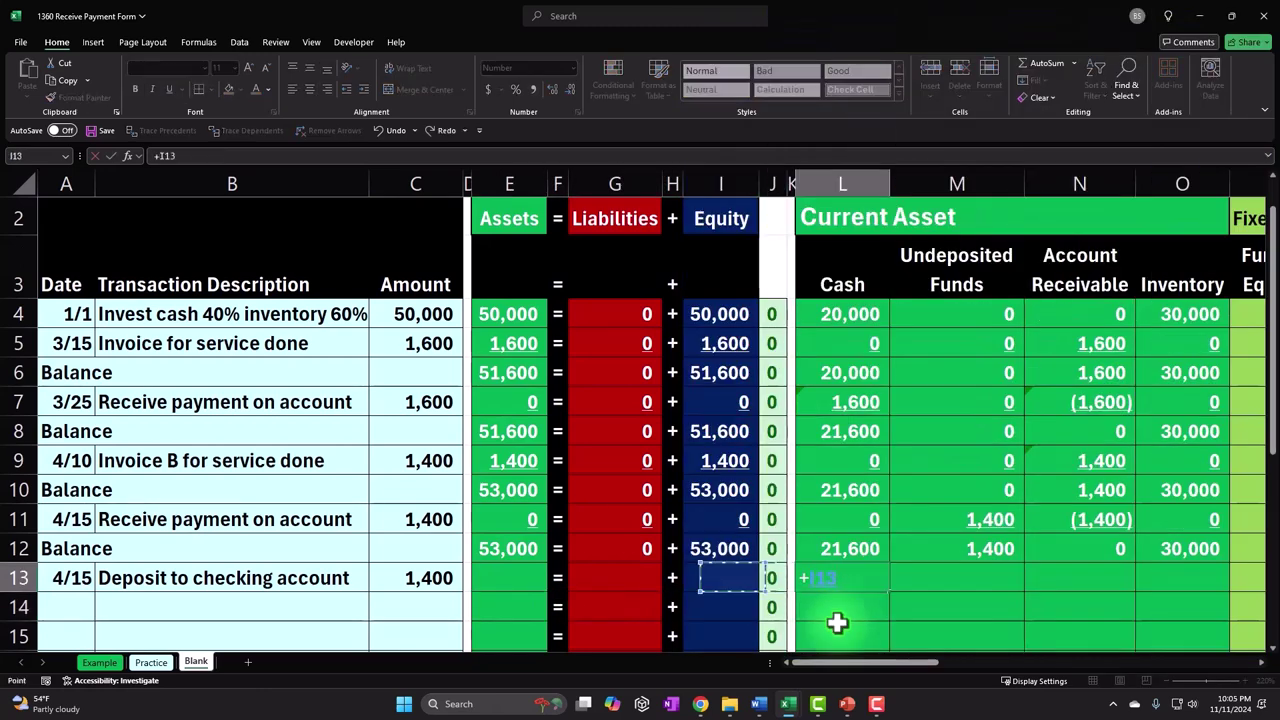
key(Return)
key(Right)
key(Right)
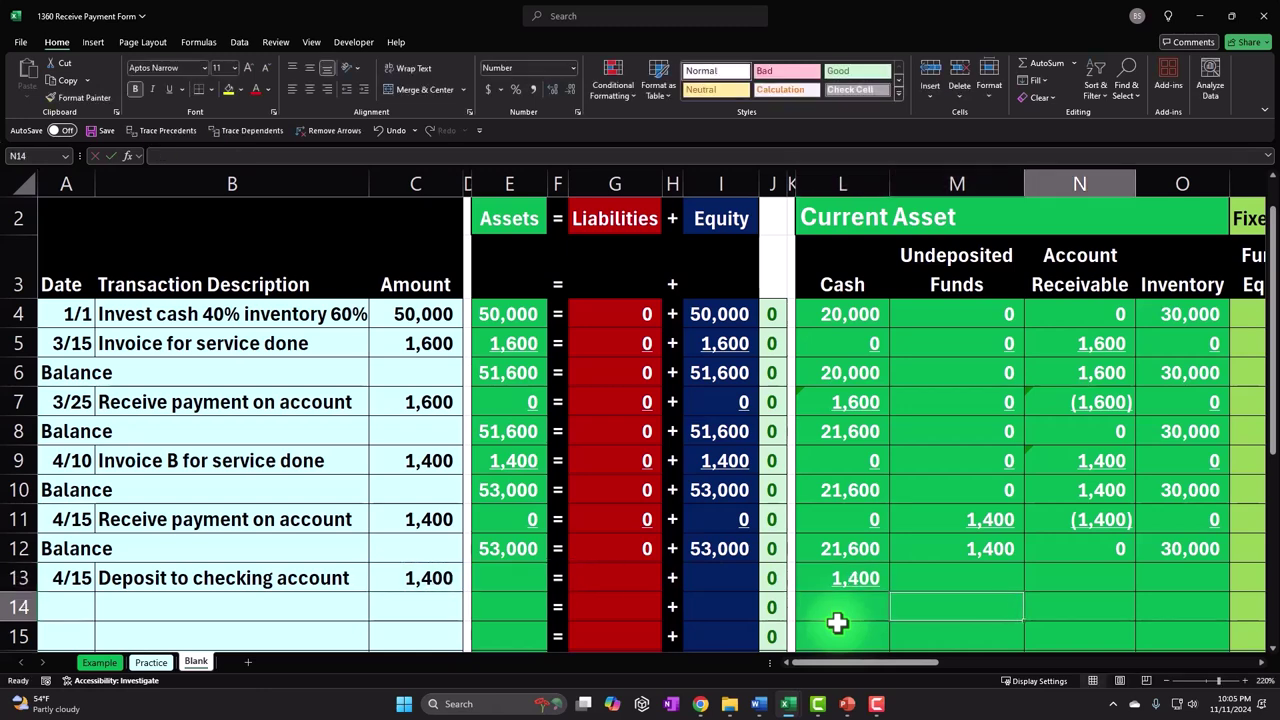
key(Left)
text(-)
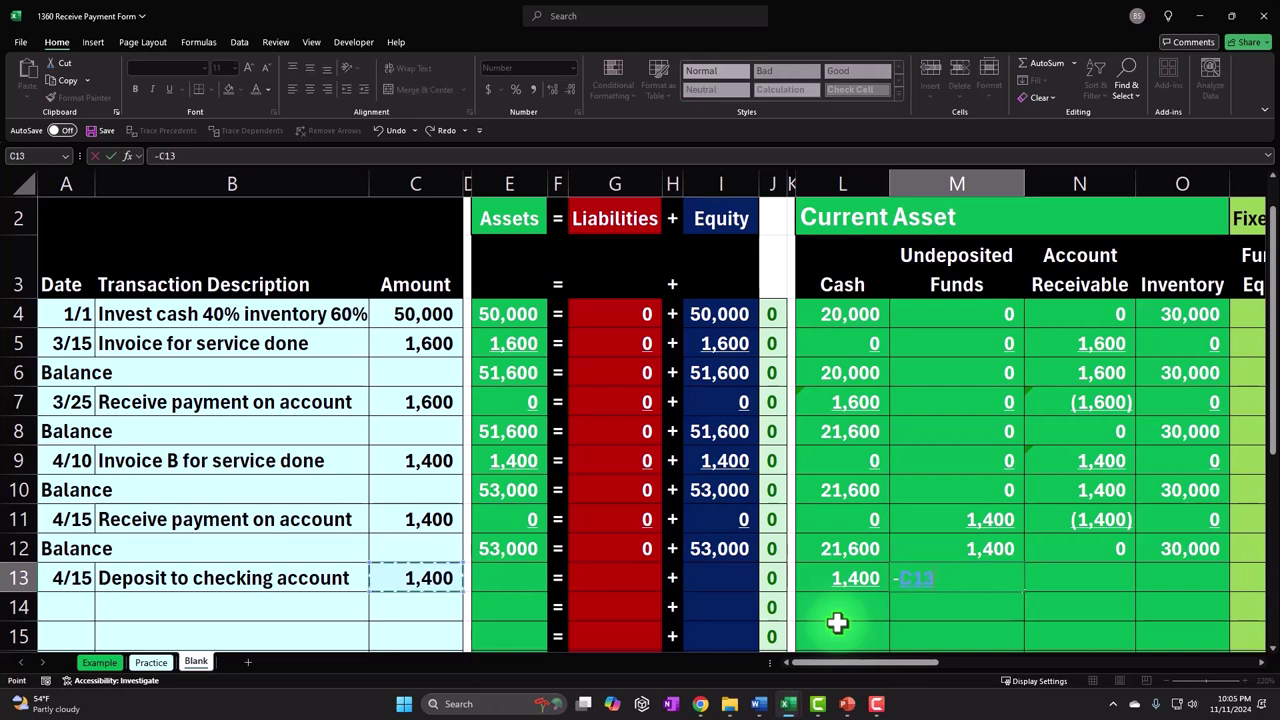
key(Return)
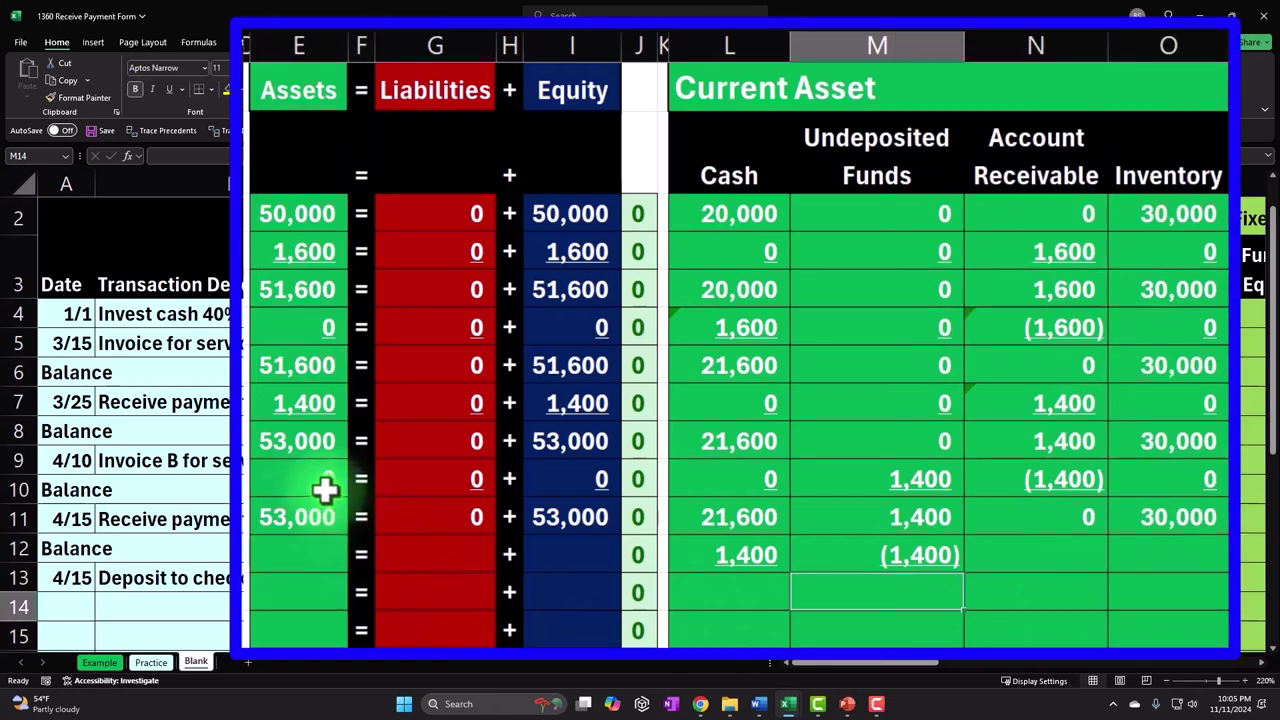
Fill 0 into every remaining row 13 column from Account Receivable through Utilities
click(1085, 578)
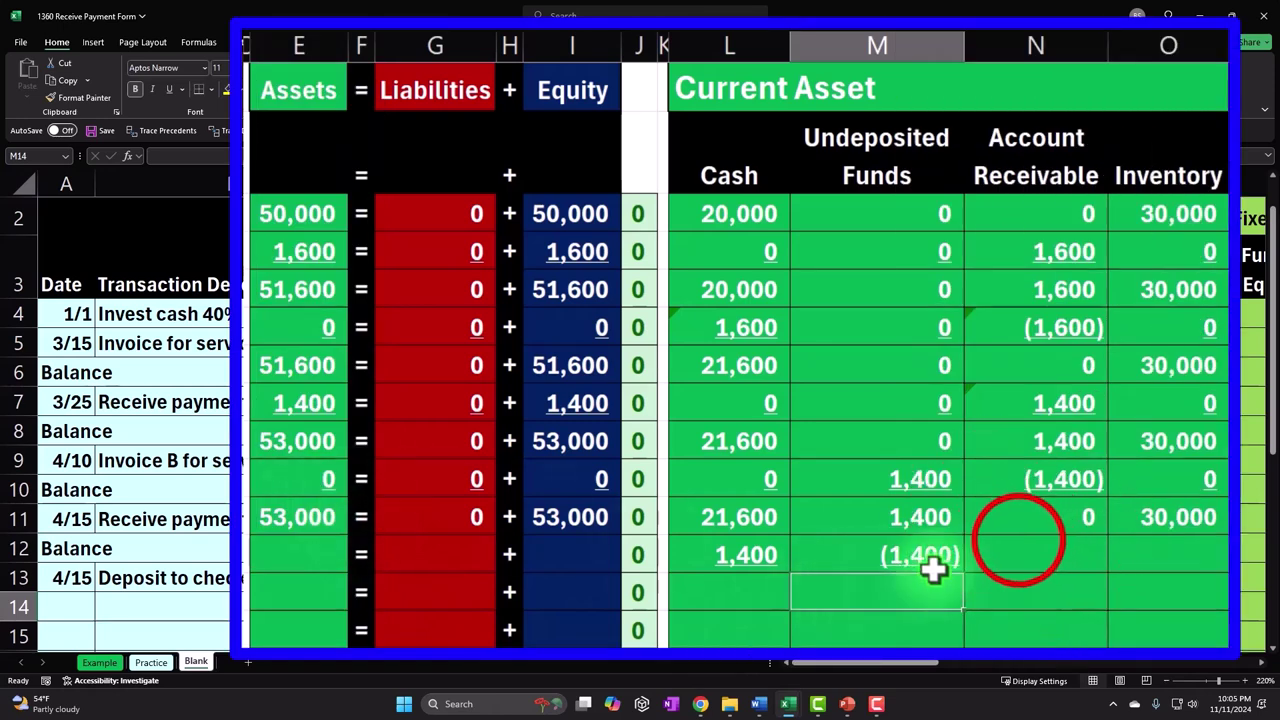
text(0)
key(Tab)
text(0)
key(Tab)
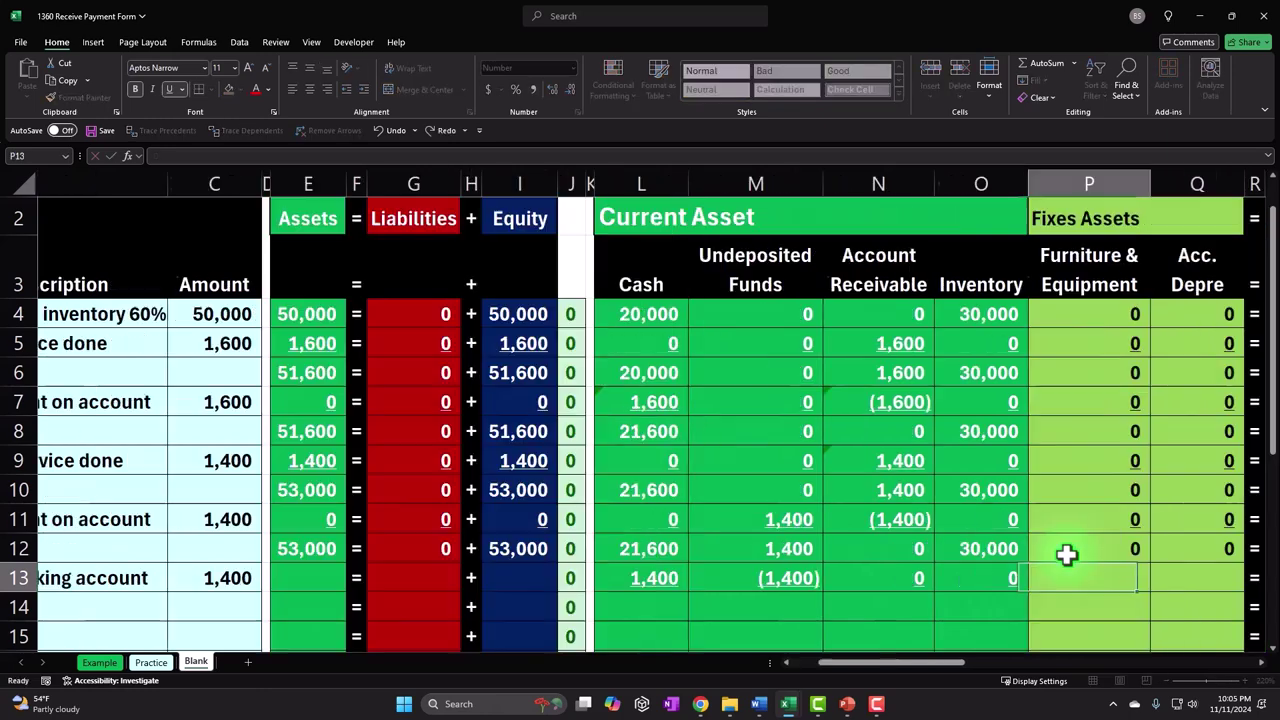
text(0)
key(Tab)
text(0)
key(Tab)
key(Tab)
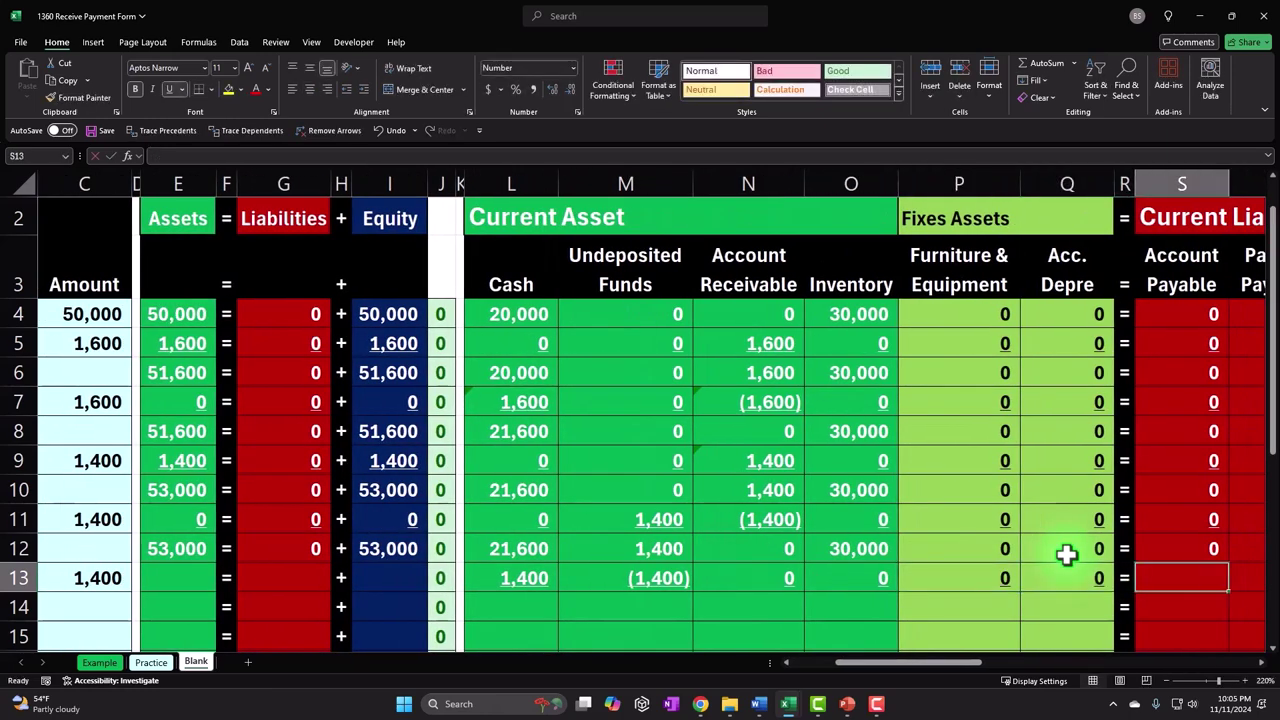
text(0)
key(Tab)
text(0)
key(Tab)
text(0)
key(Tab)
key(Tab)
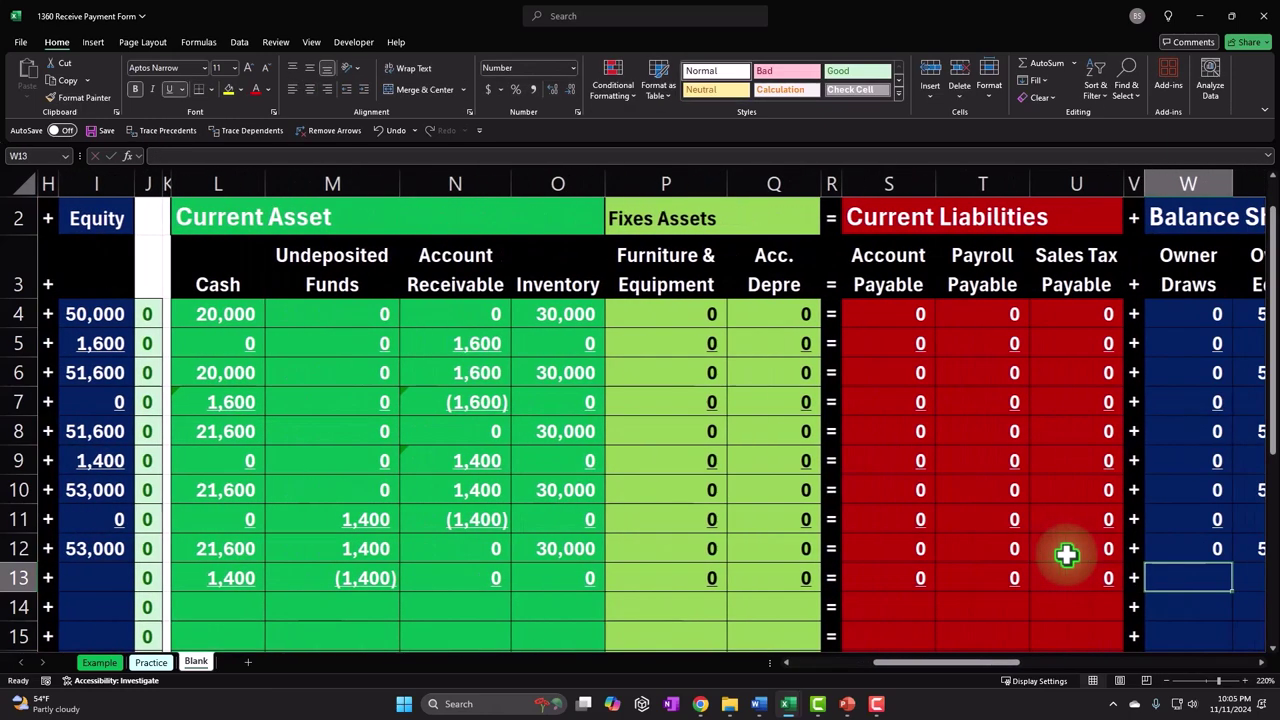
text(0)
key(Tab)
text(0)
key(Tab)
text(0	0	)
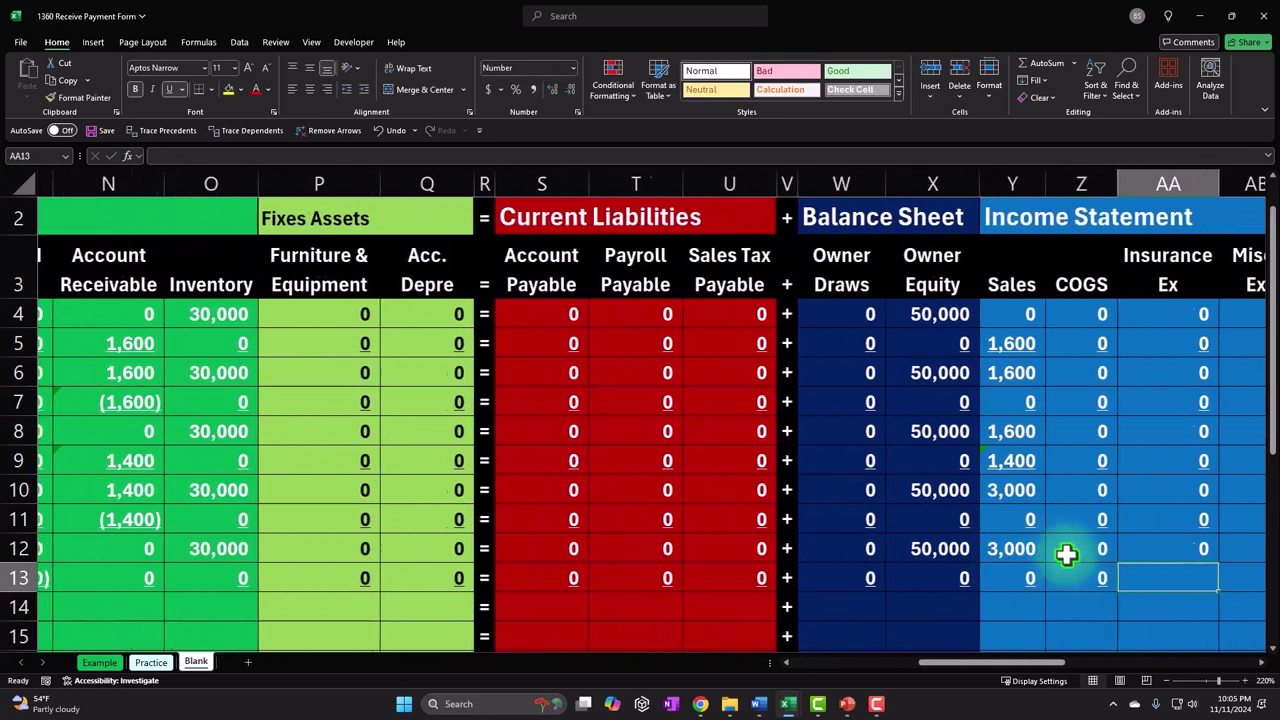
text(0	0	0)
key(Tab)
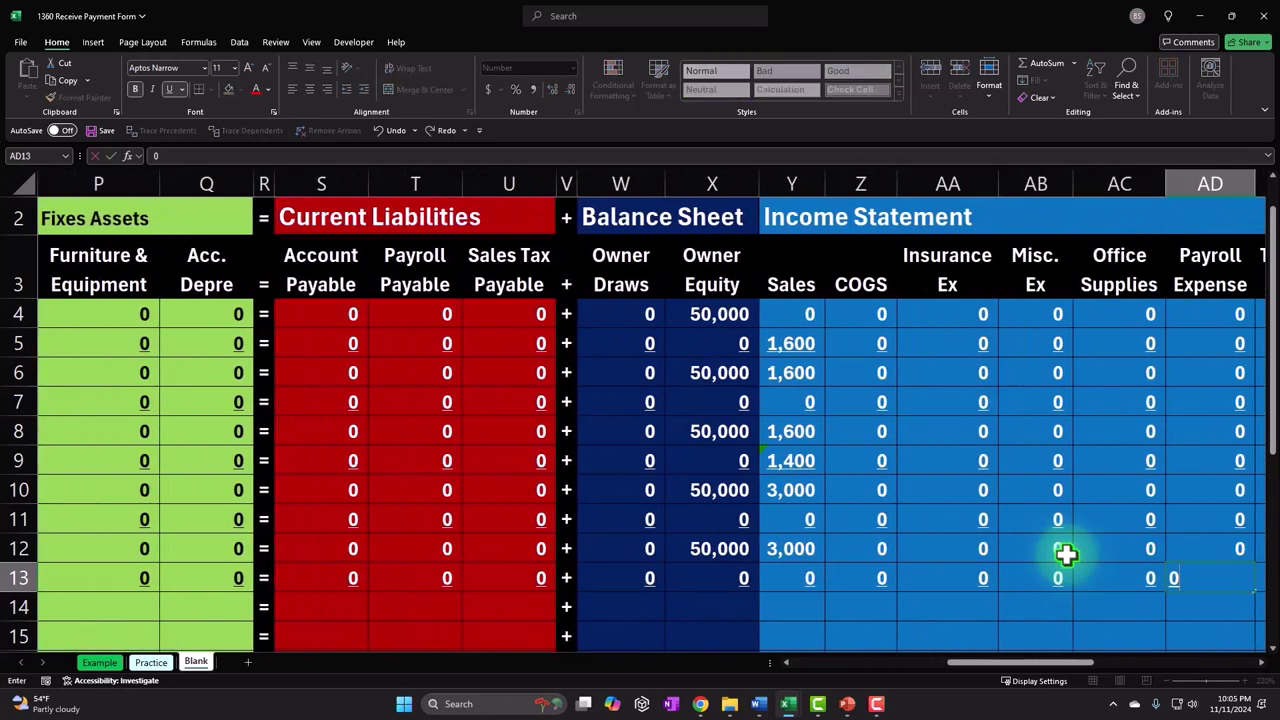
text(0)
key(Tab)
text(0)
key(Tab)
text(0)
key(Tab)
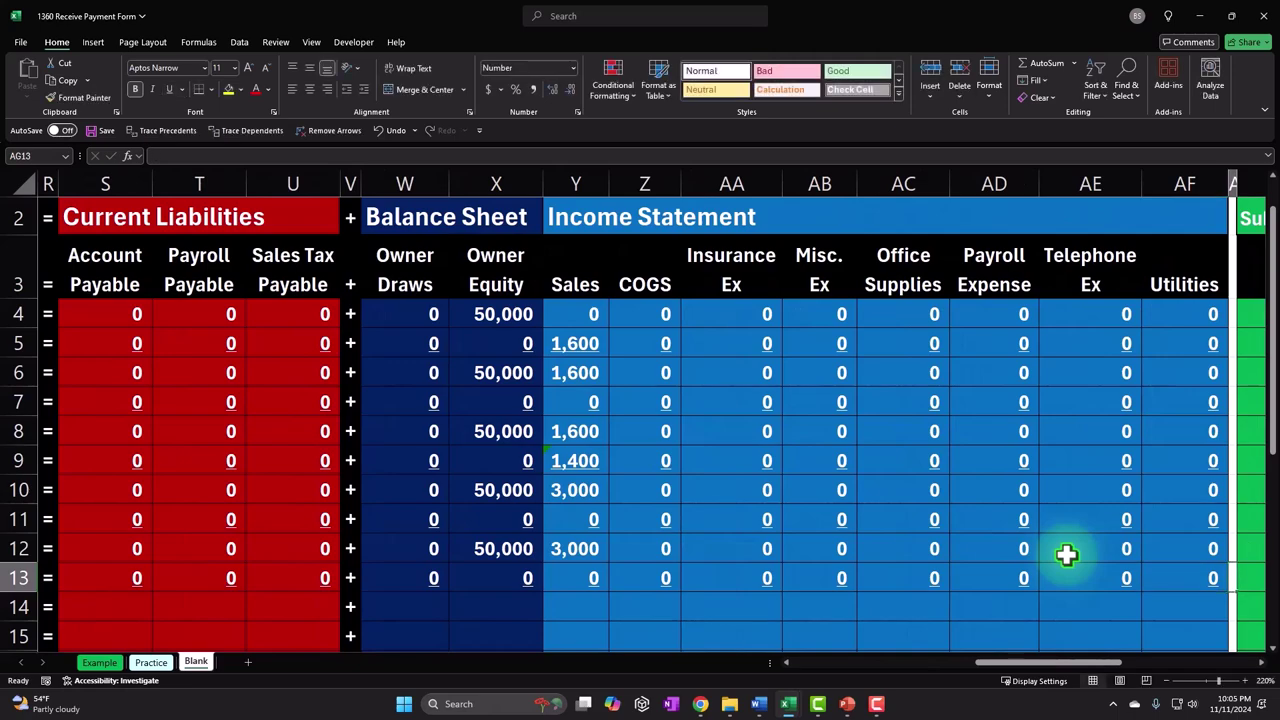
key(Home)
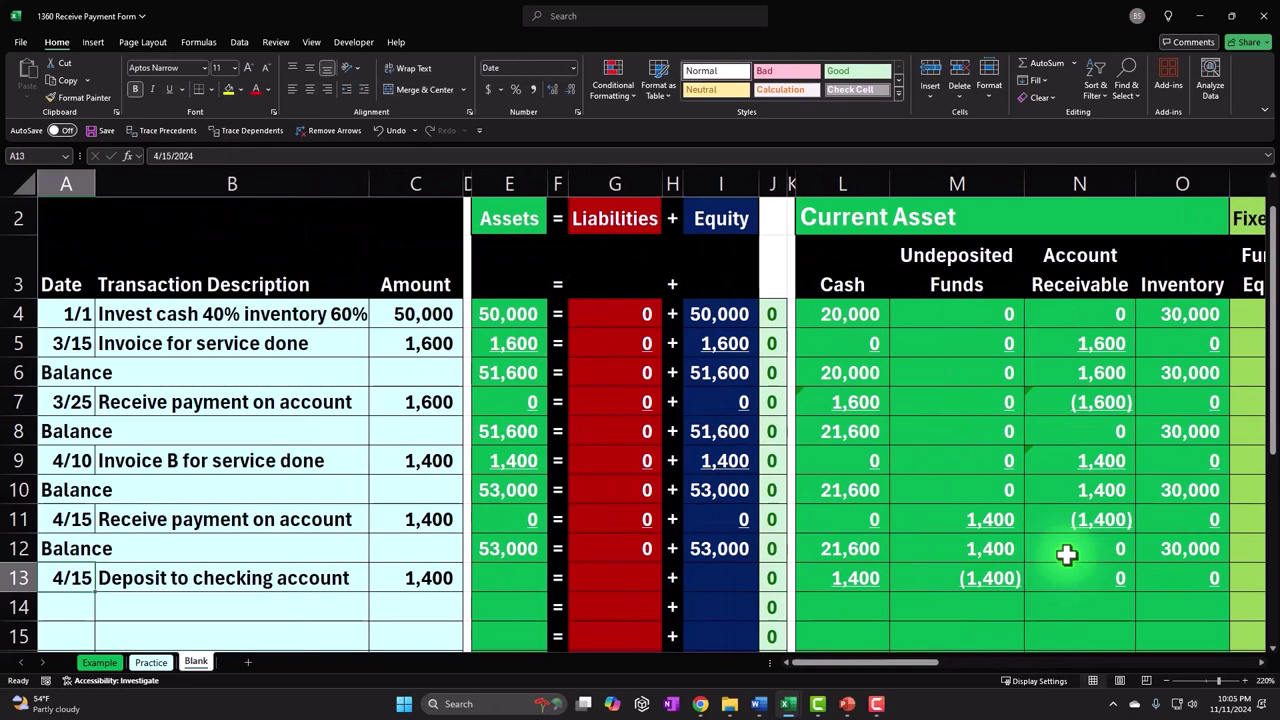
Label row 14 as the Balance and total the Cash column in L14 to 23,000
text(=)
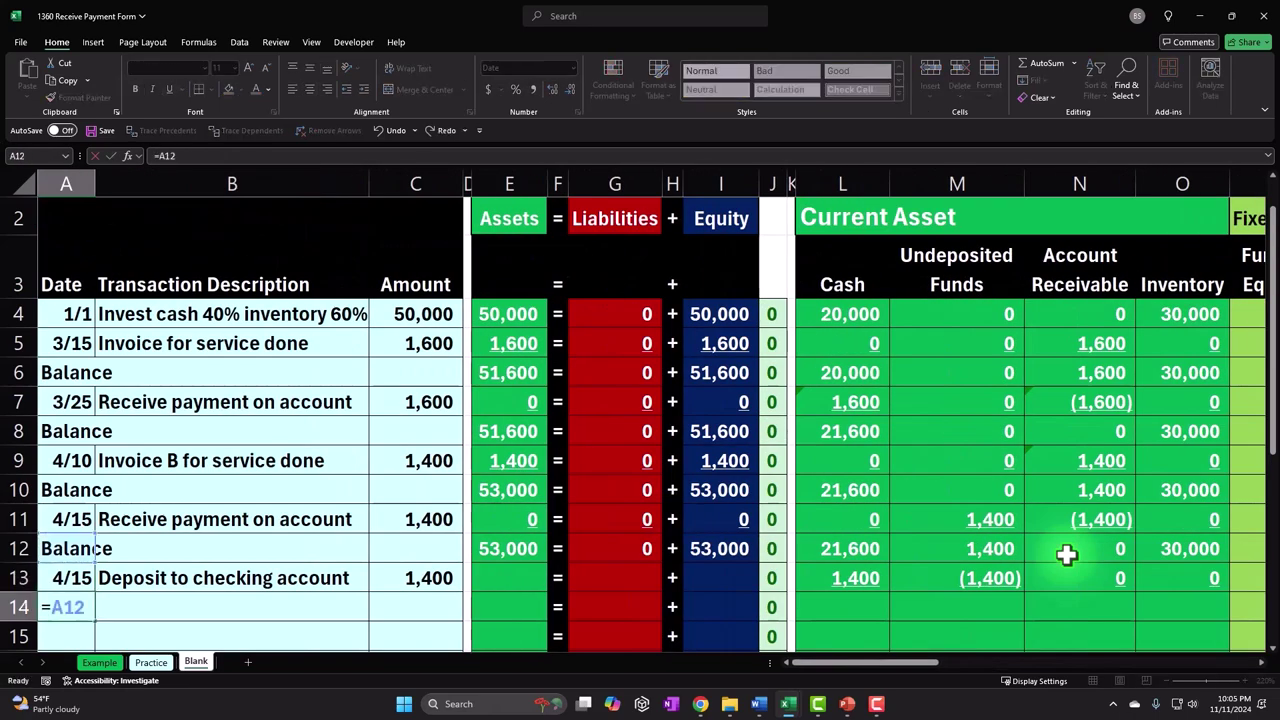
key(Return)
key(Right)
key(Right)
key(Right)
key(Right)
key(Right)
key(Right)
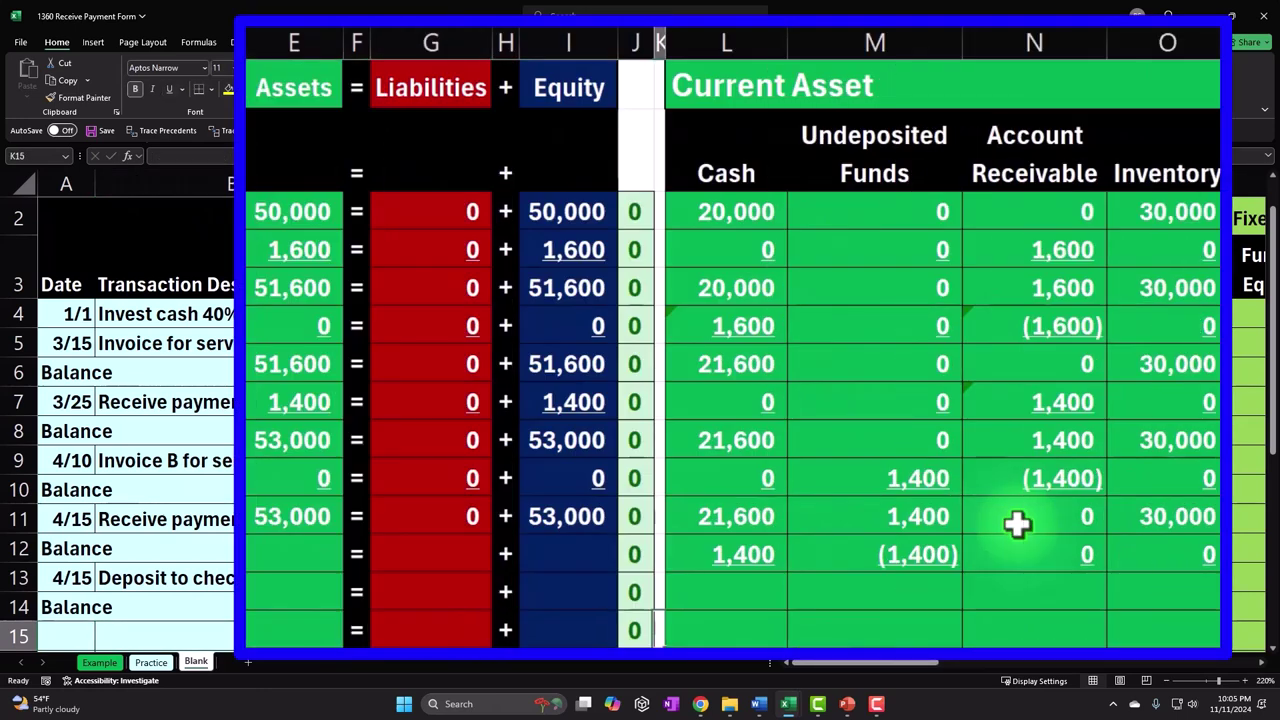
key(Right)
key(Up)
text(sum)
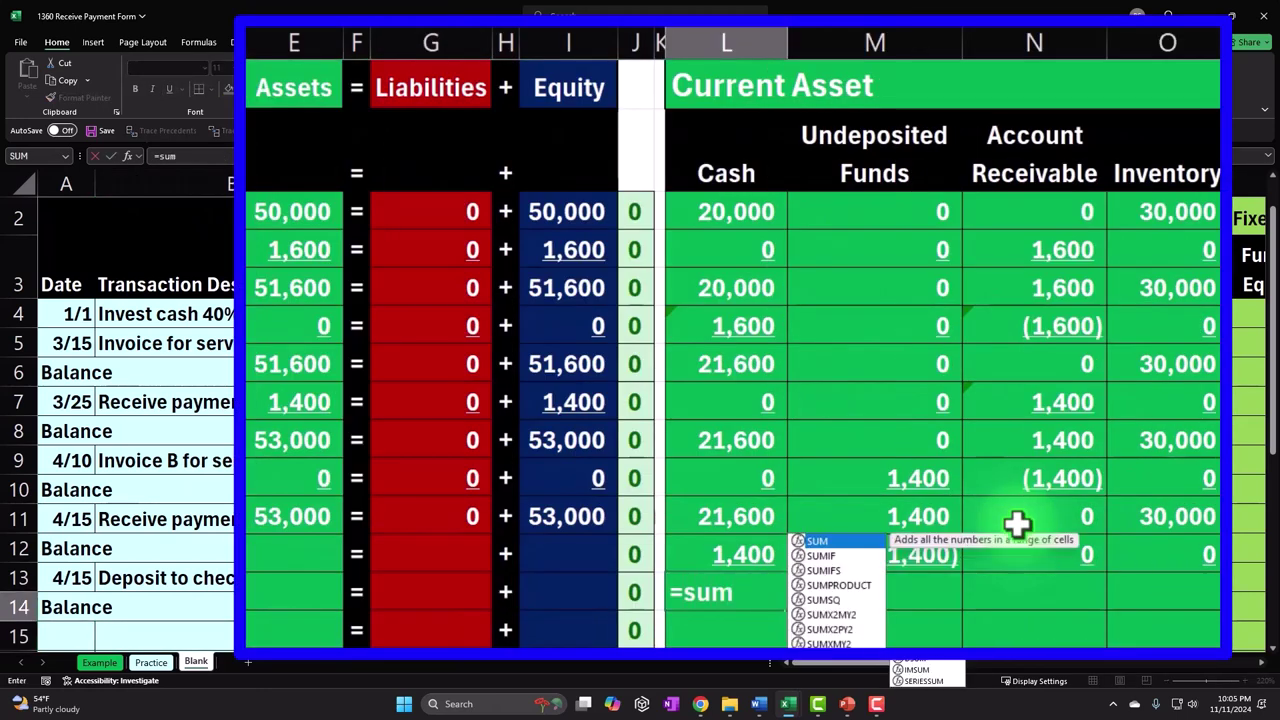
key(Return)
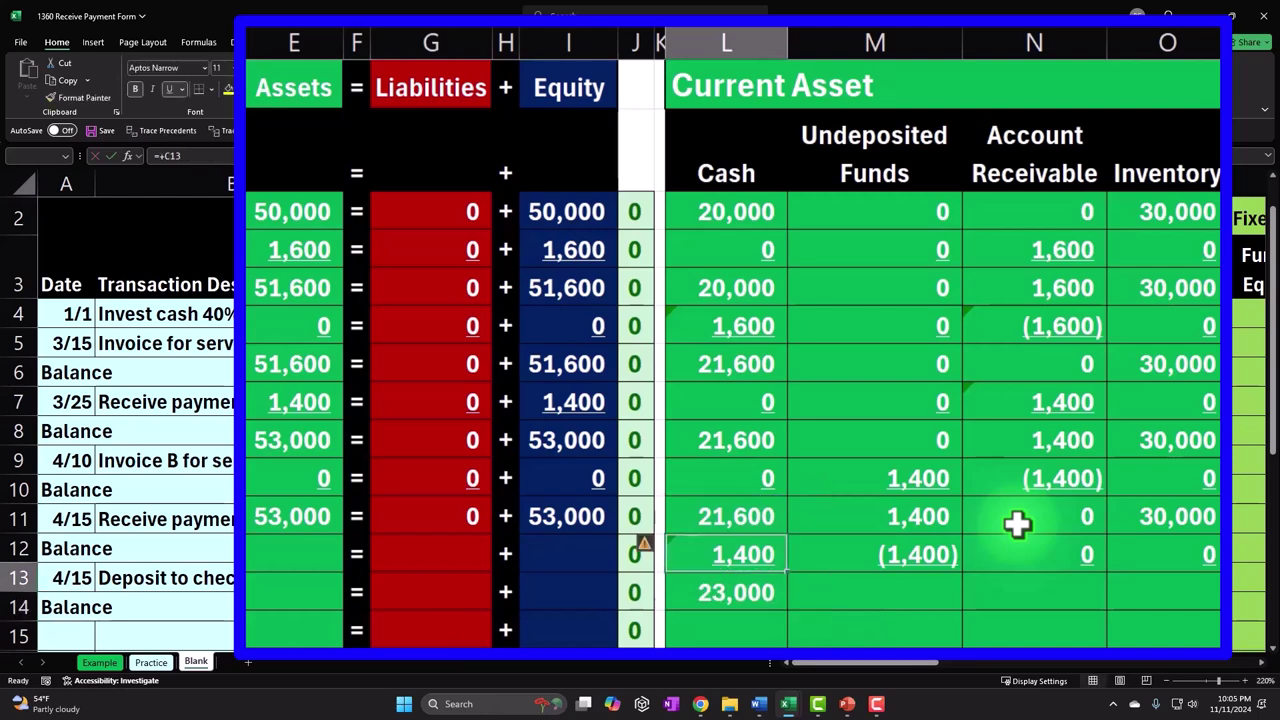
click(872, 519)
Copy the L14 balance formula into M14:Q14, S14:U14 and W14:AF14
right_click(875, 525)
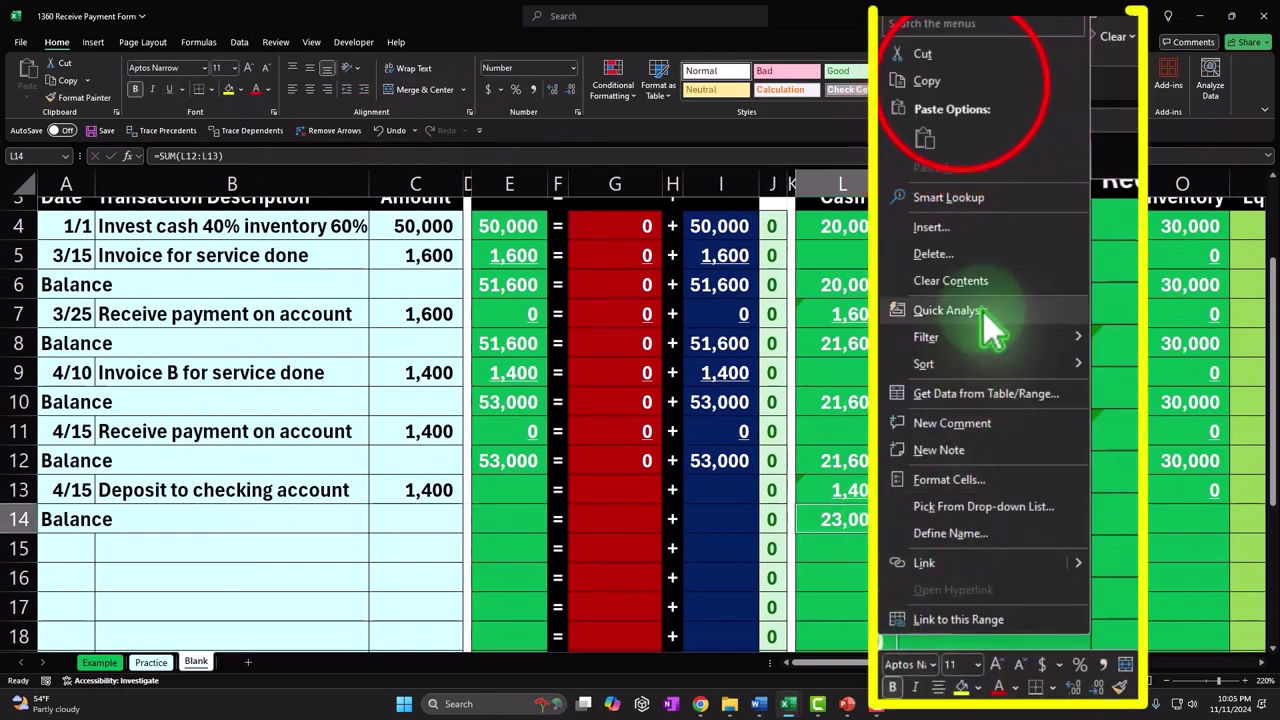
click(965, 84)
drag(953, 517, 1000, 526)
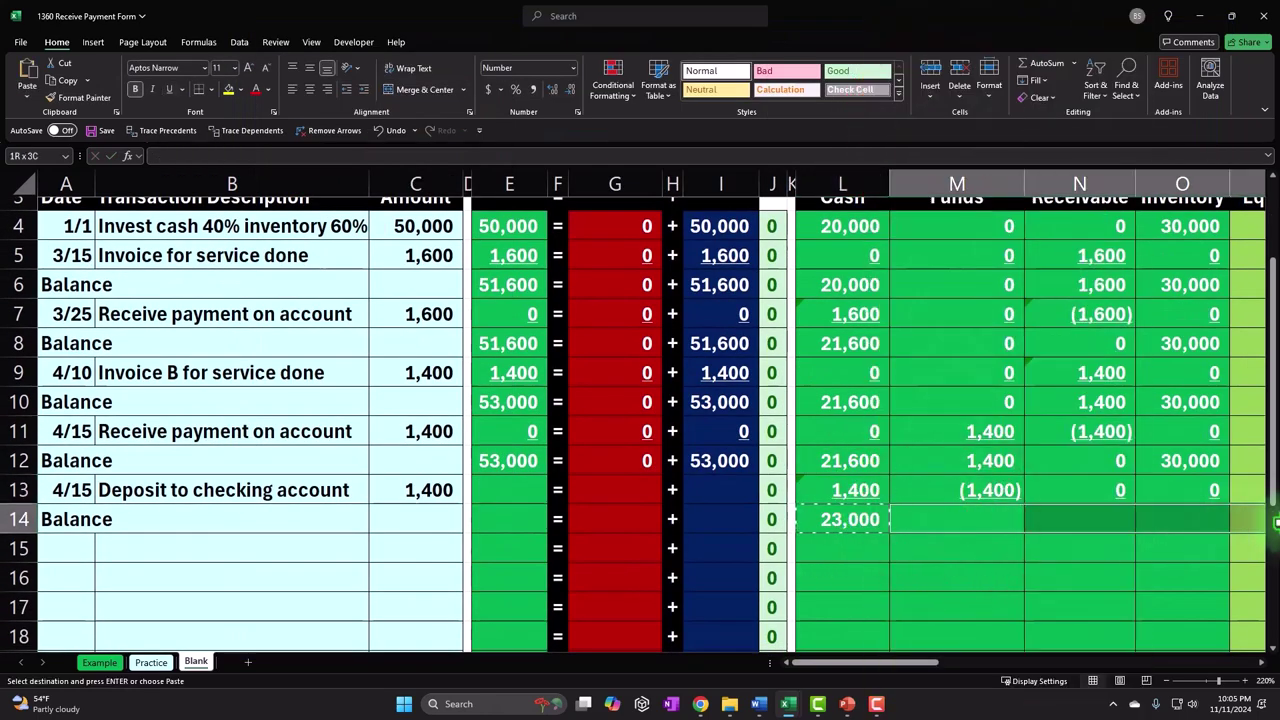
right_click(975, 525)
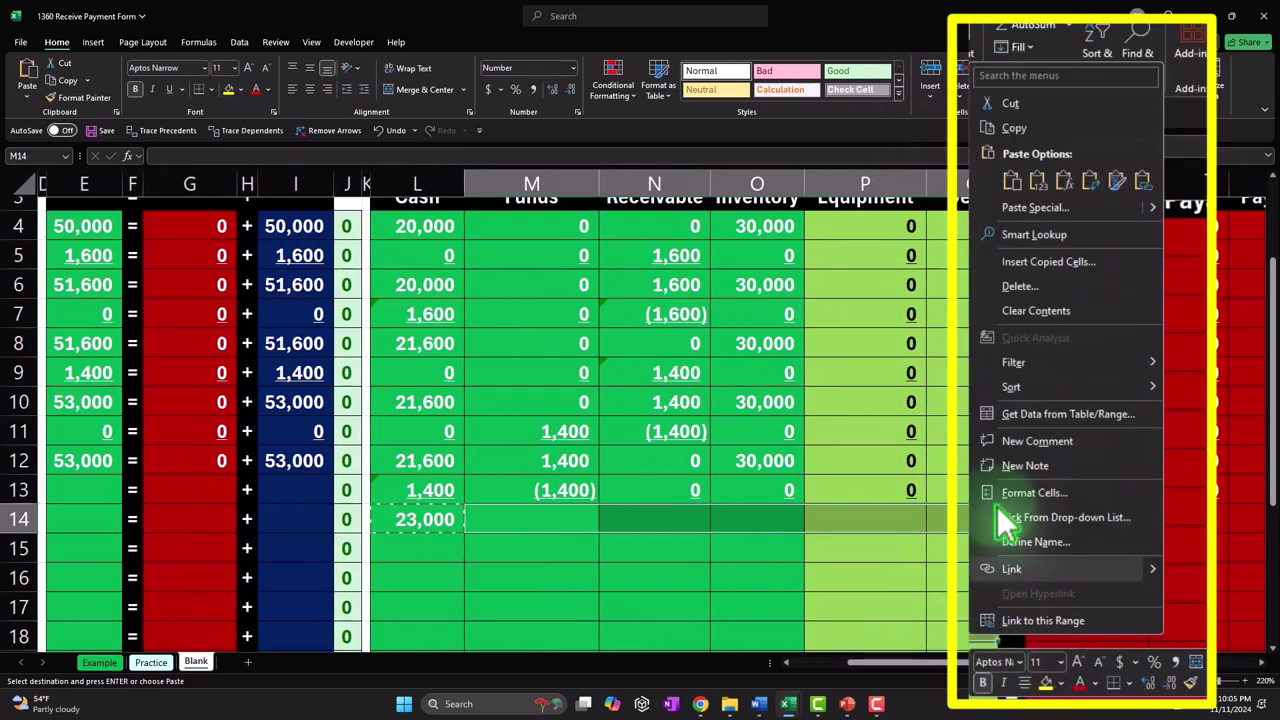
click(1051, 181)
drag(1092, 517, 953, 522)
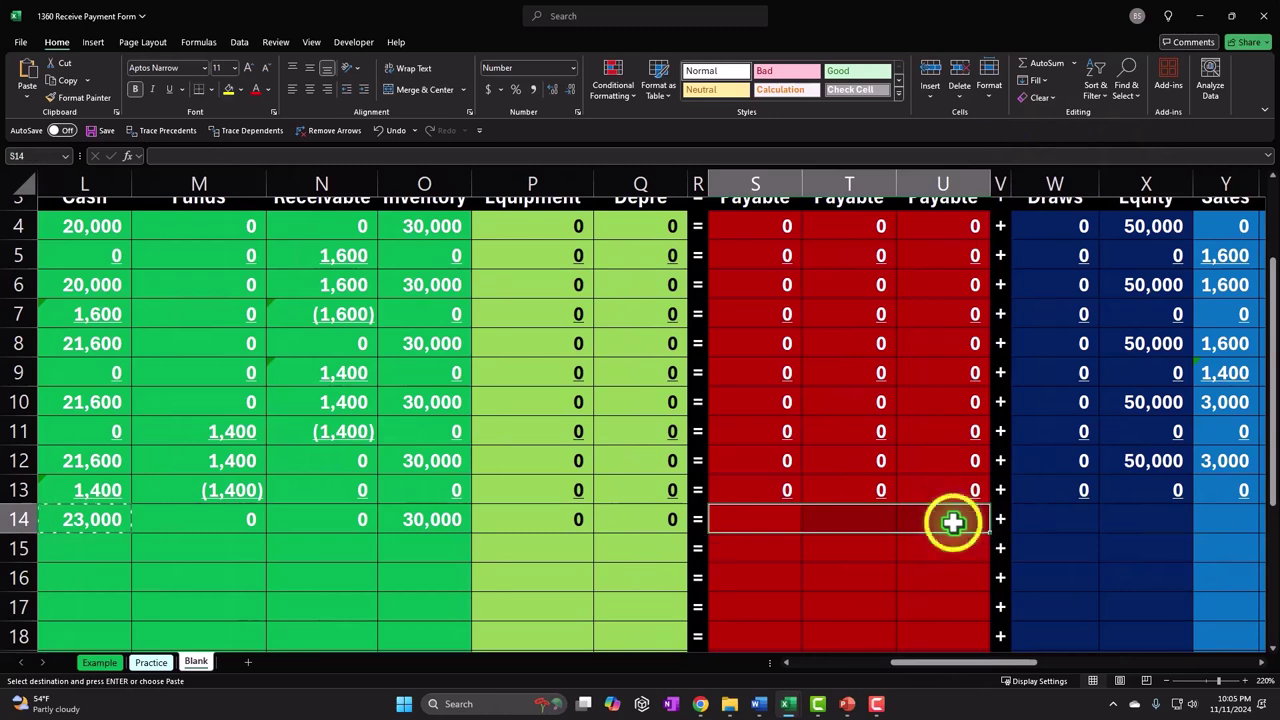
right_click(953, 522)
click(1037, 177)
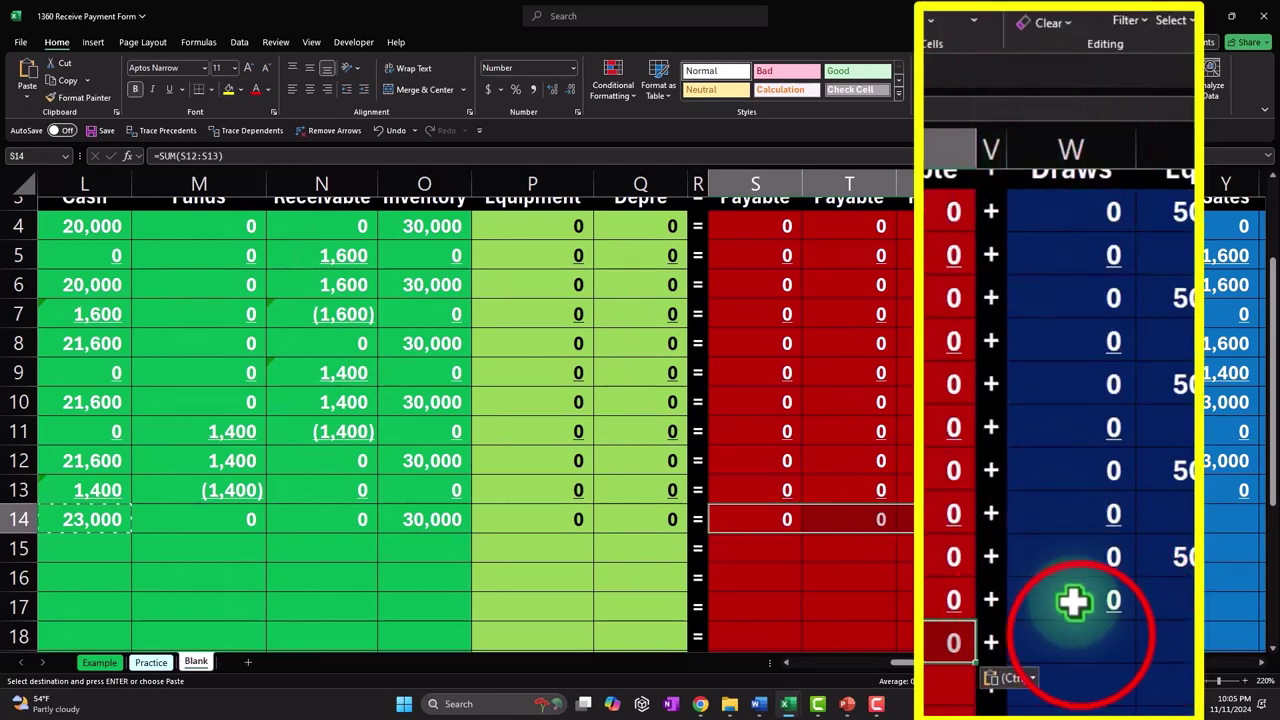
mouse_move(1066, 514)
mouse_down()
mouse_move(1268, 519)
mouse_move(1200, 520)
mouse_up()
right_click(1194, 514)
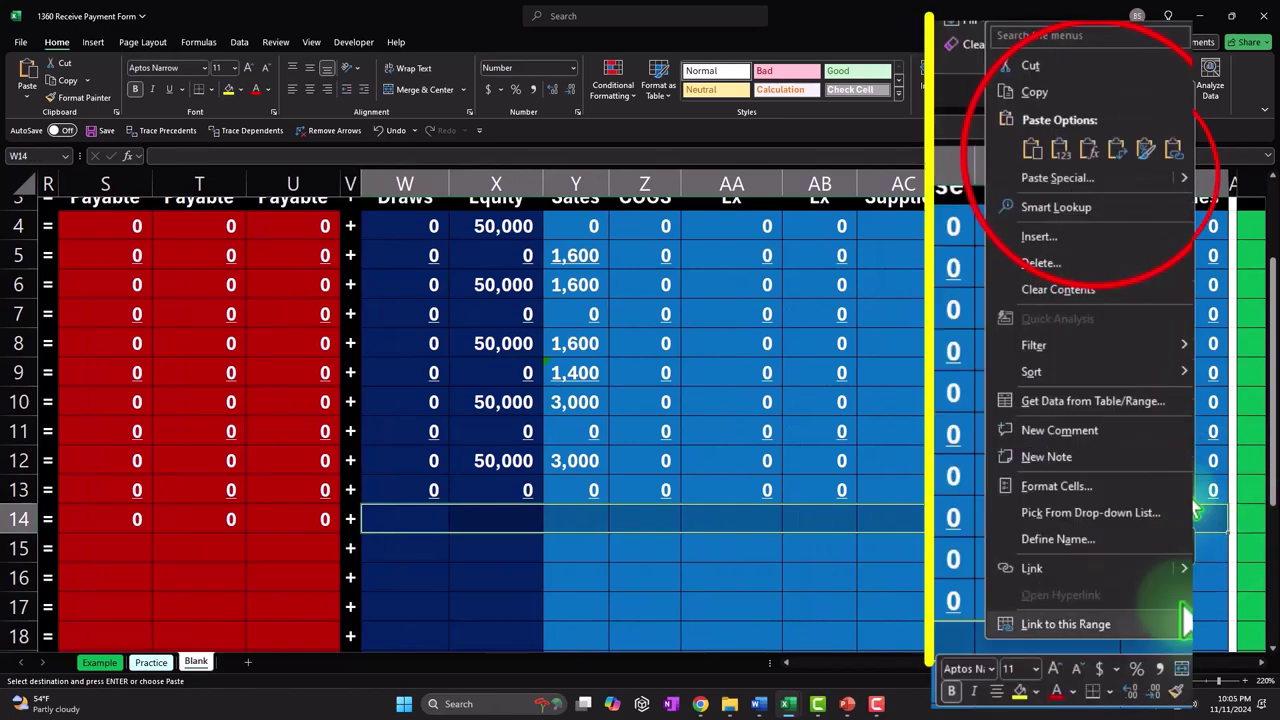
click(1089, 149)
drag(1063, 664, 880, 672)
Fill the Assets, Liabilities and Equity totals in E12, G12 and I12 down to row 14
click(510, 462)
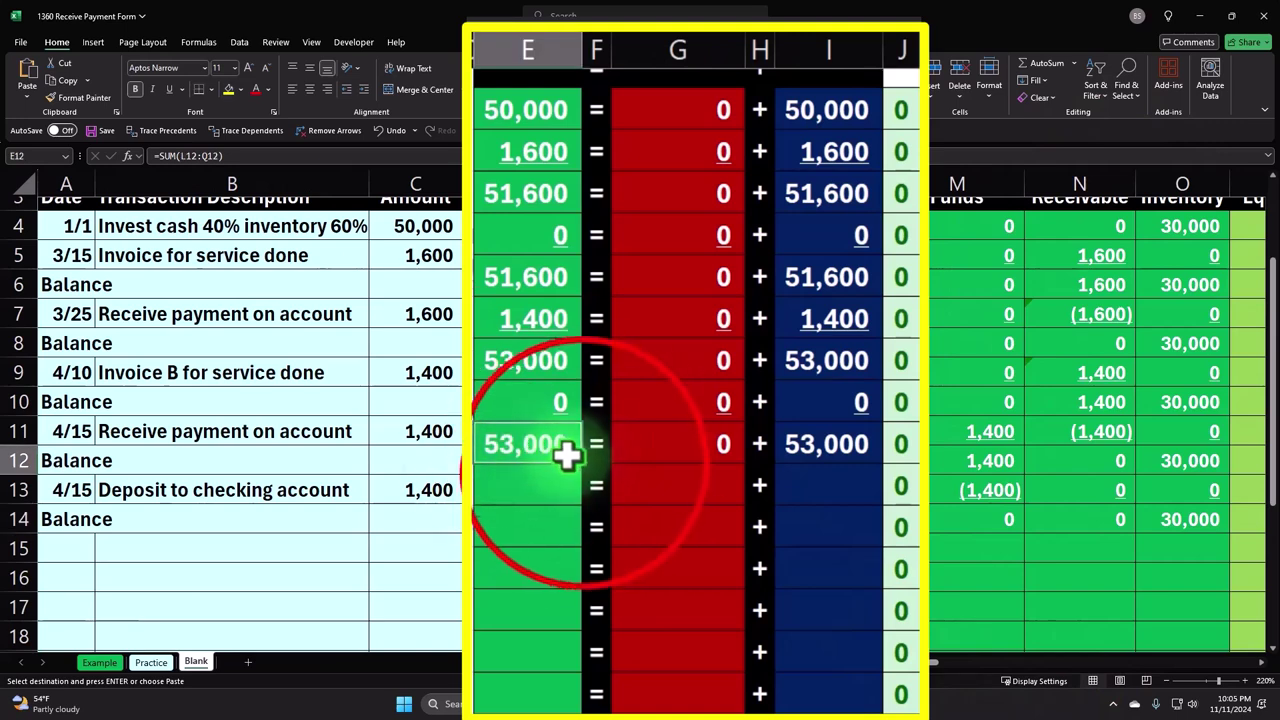
drag(567, 455, 580, 534)
key(Return)
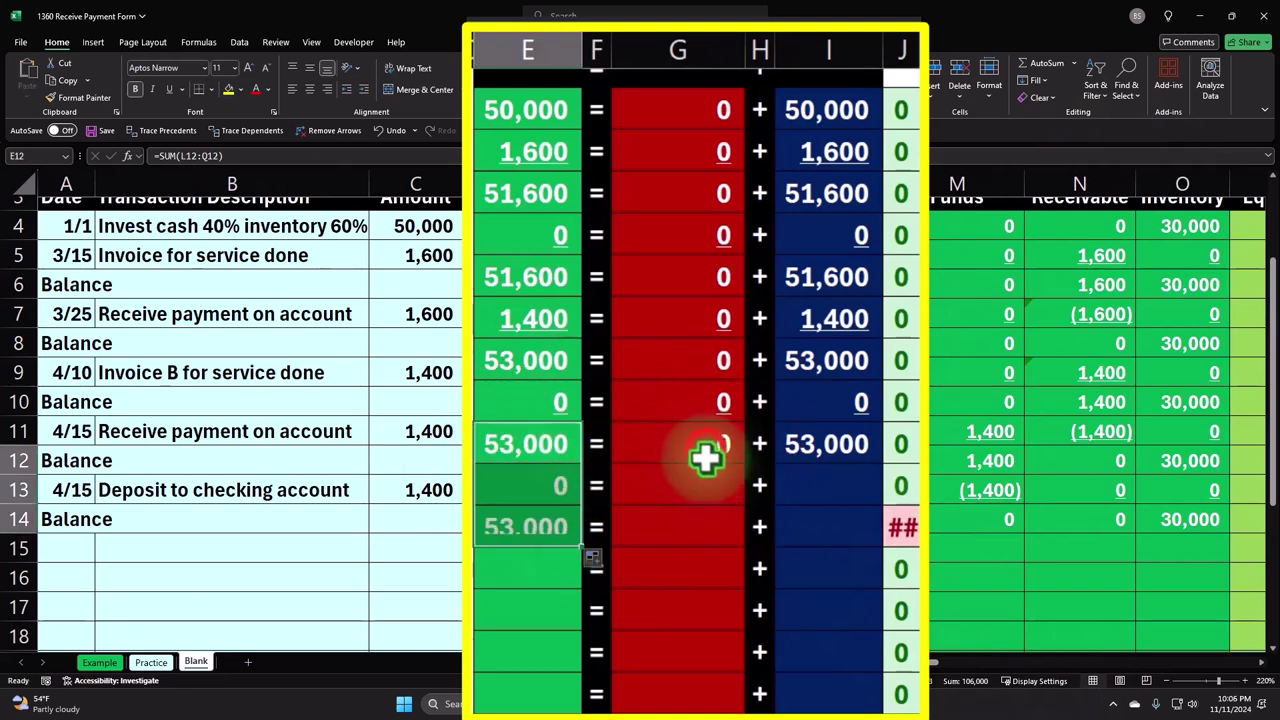
click(705, 458)
drag(745, 463, 748, 530)
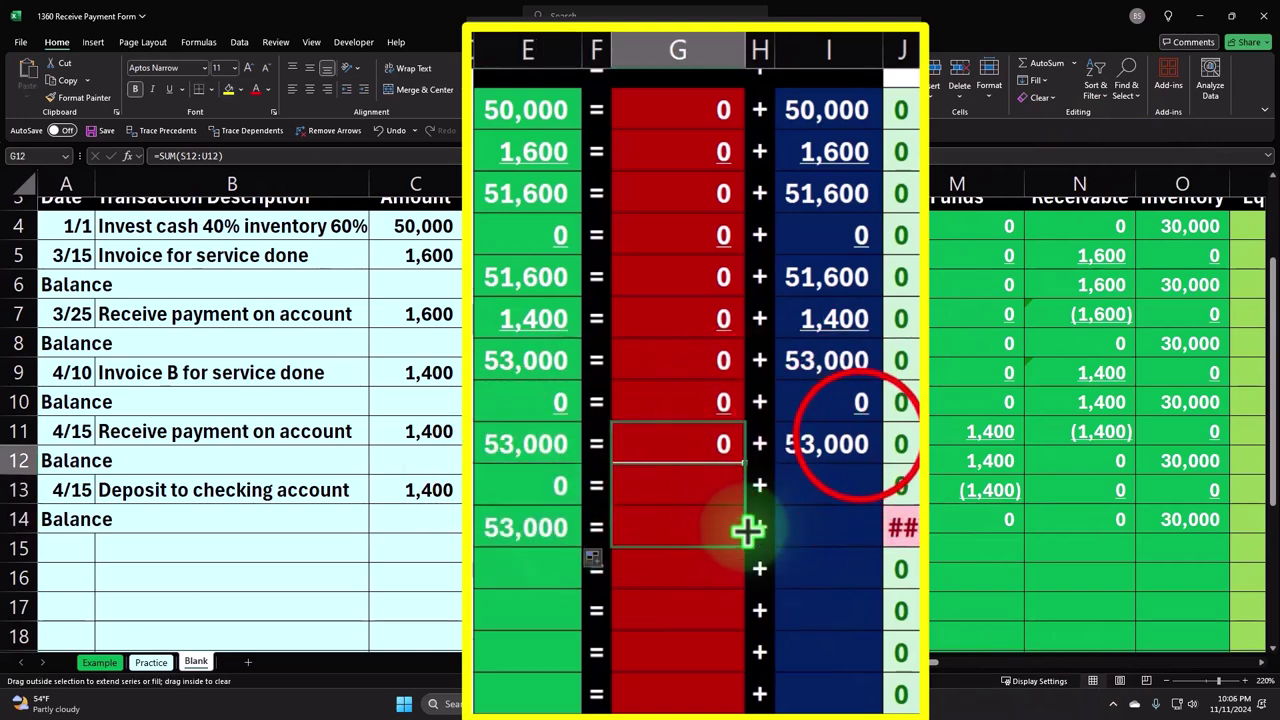
click(845, 443)
drag(881, 462, 880, 543)
Underline the row 13 totals in E13, G13 and I13, then check the E14 balance
click(849, 494)
ctrl+click(697, 485)
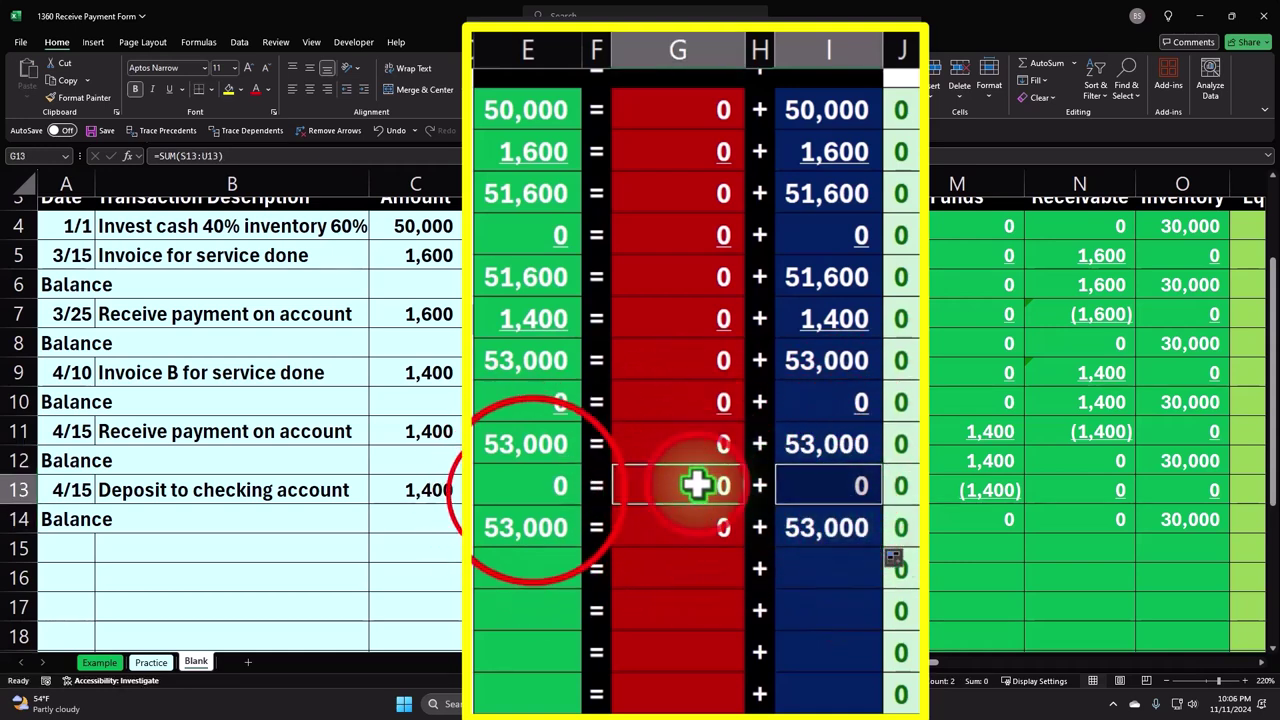
ctrl+click(531, 488)
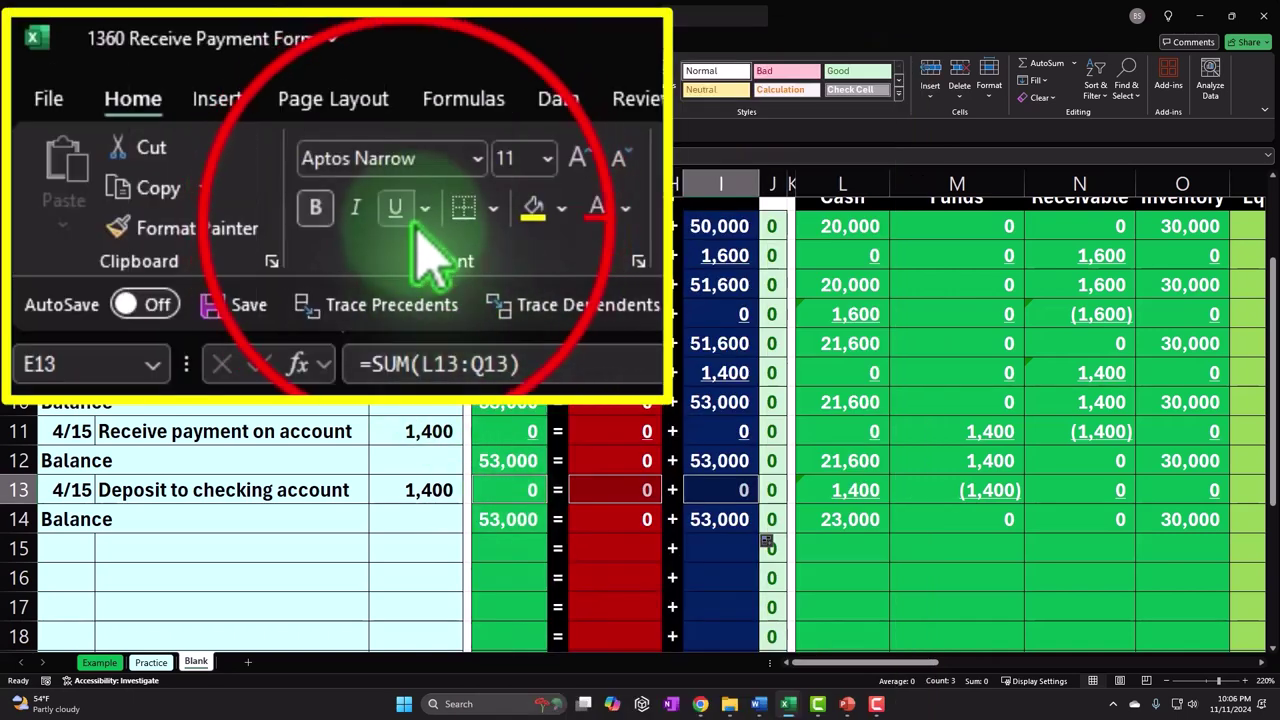
click(170, 90)
click(385, 520)
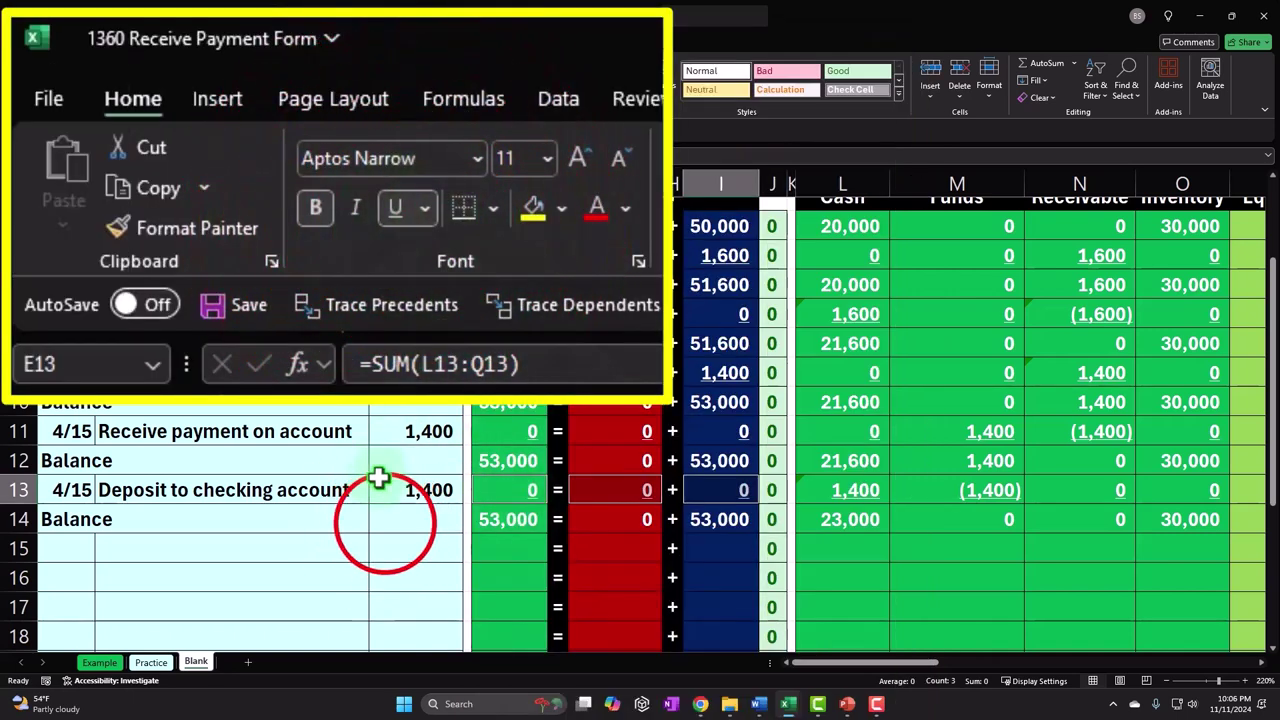
click(509, 519)
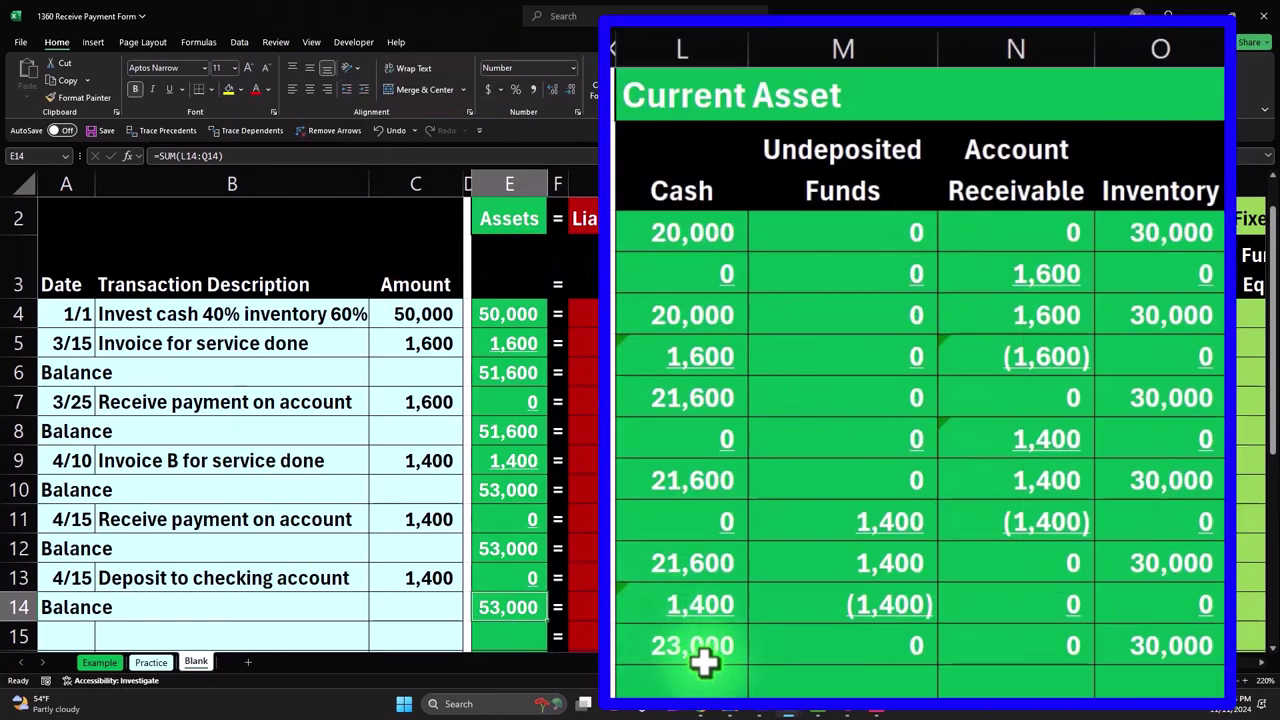
drag(710, 657, 1125, 648)
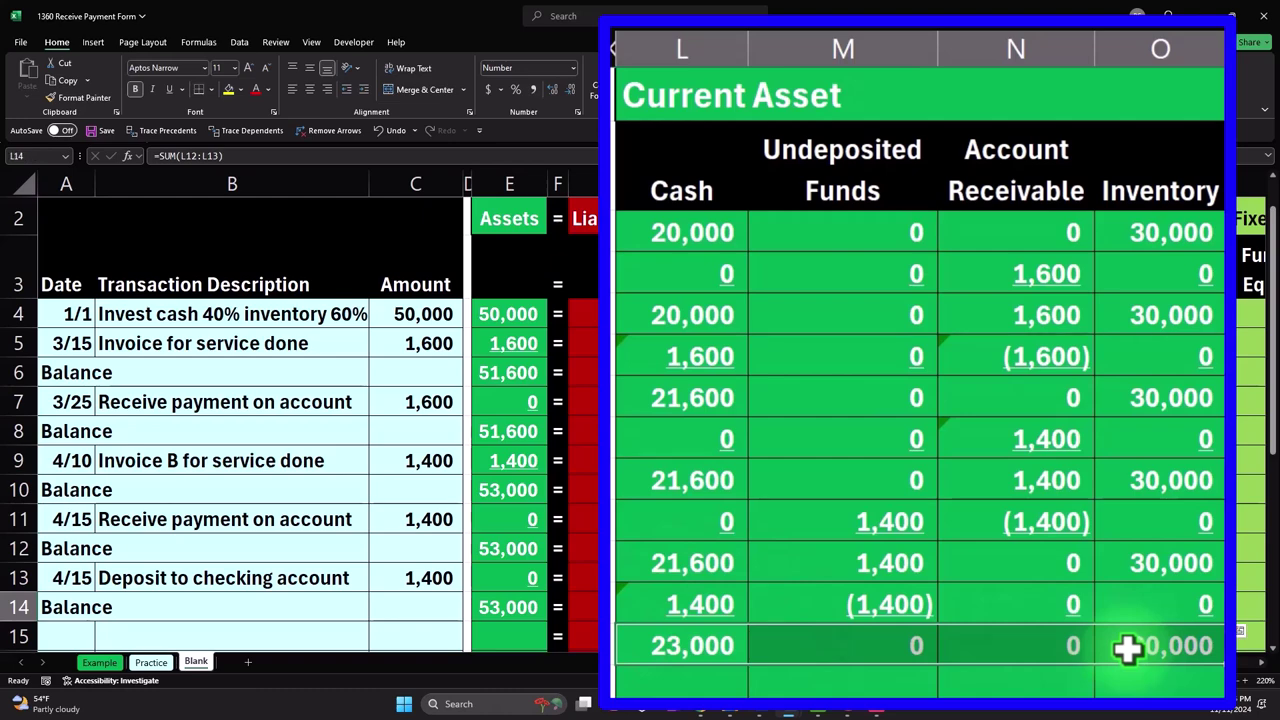
drag(912, 663, 1122, 685)
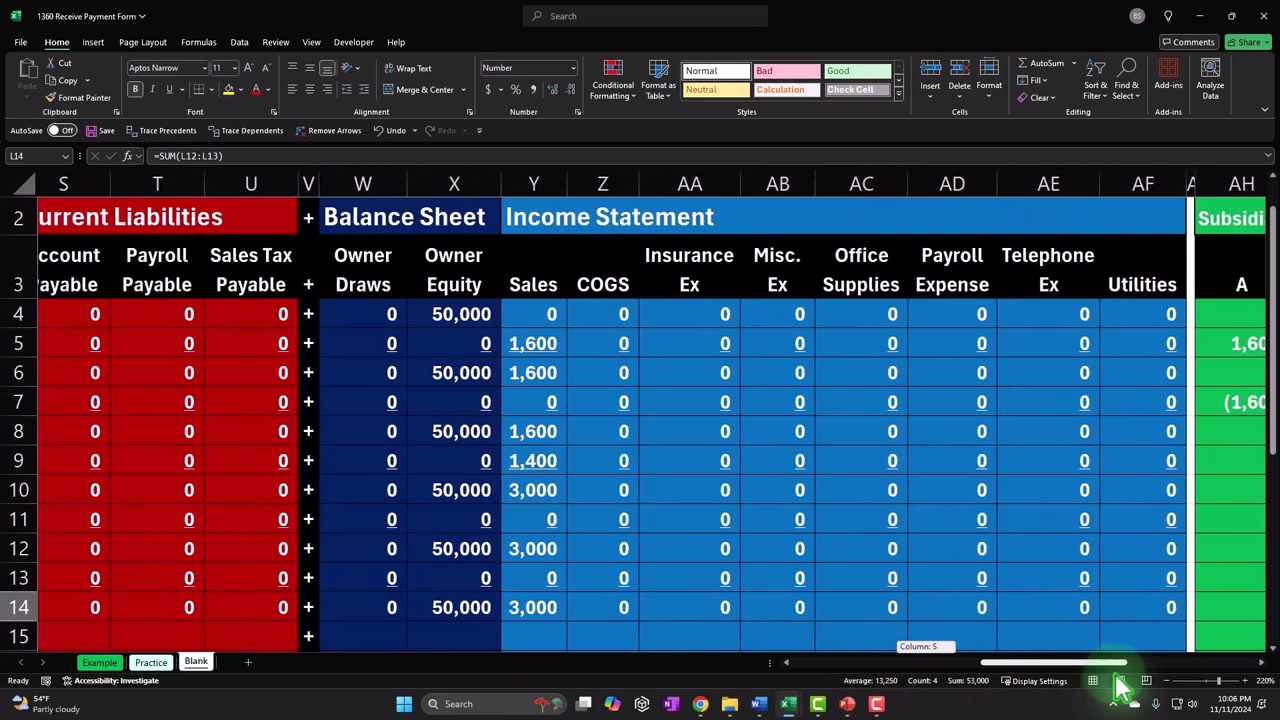
click(530, 607)
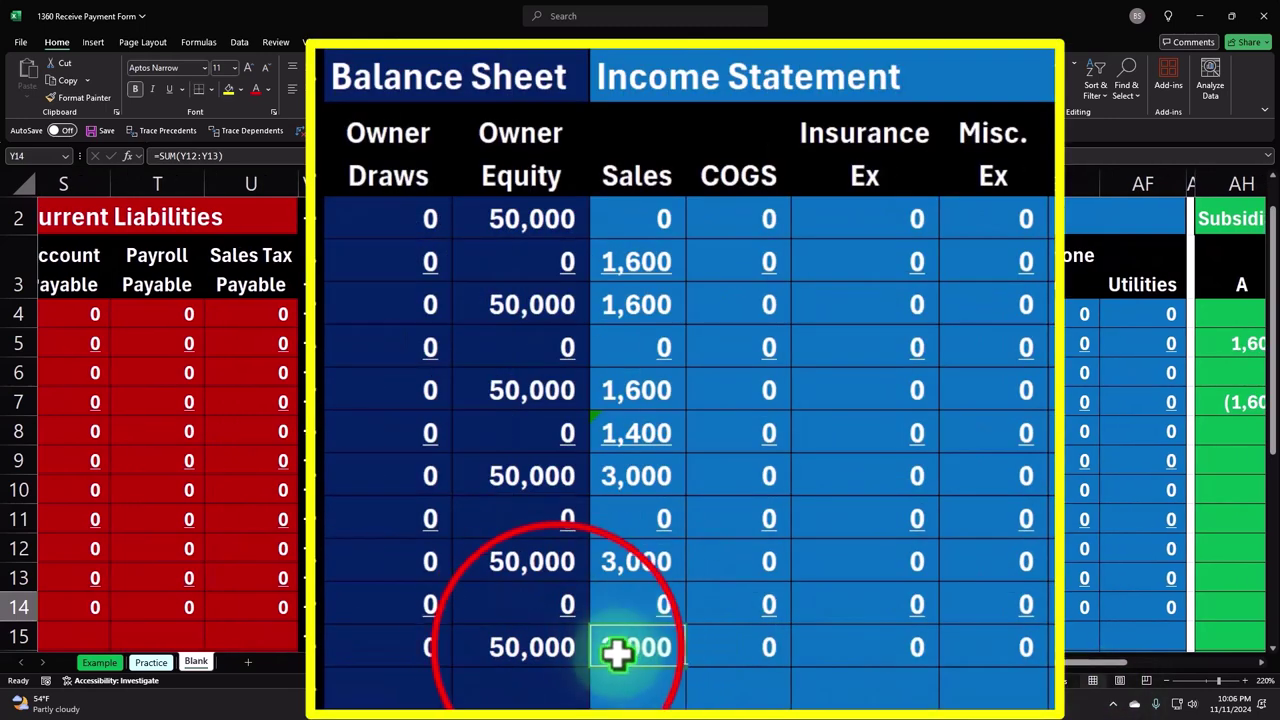
drag(540, 648, 1010, 647)
drag(1085, 607, 1122, 595)
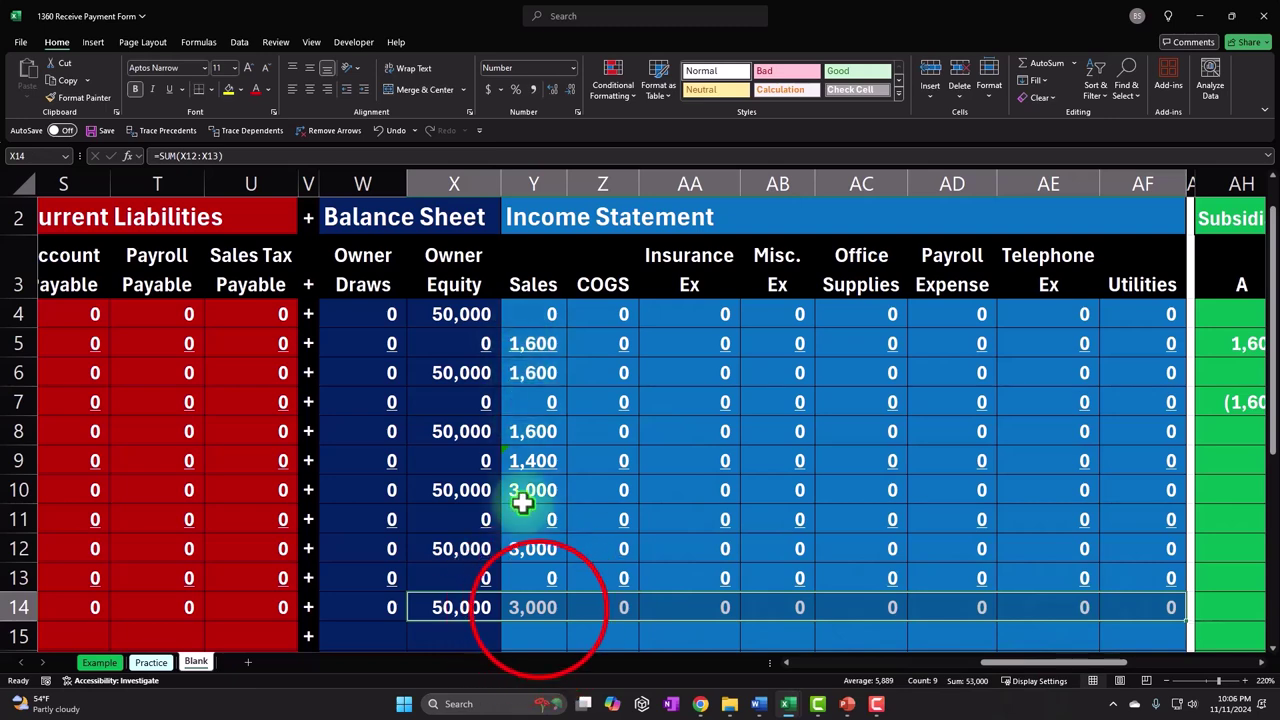
drag(536, 607, 592, 607)
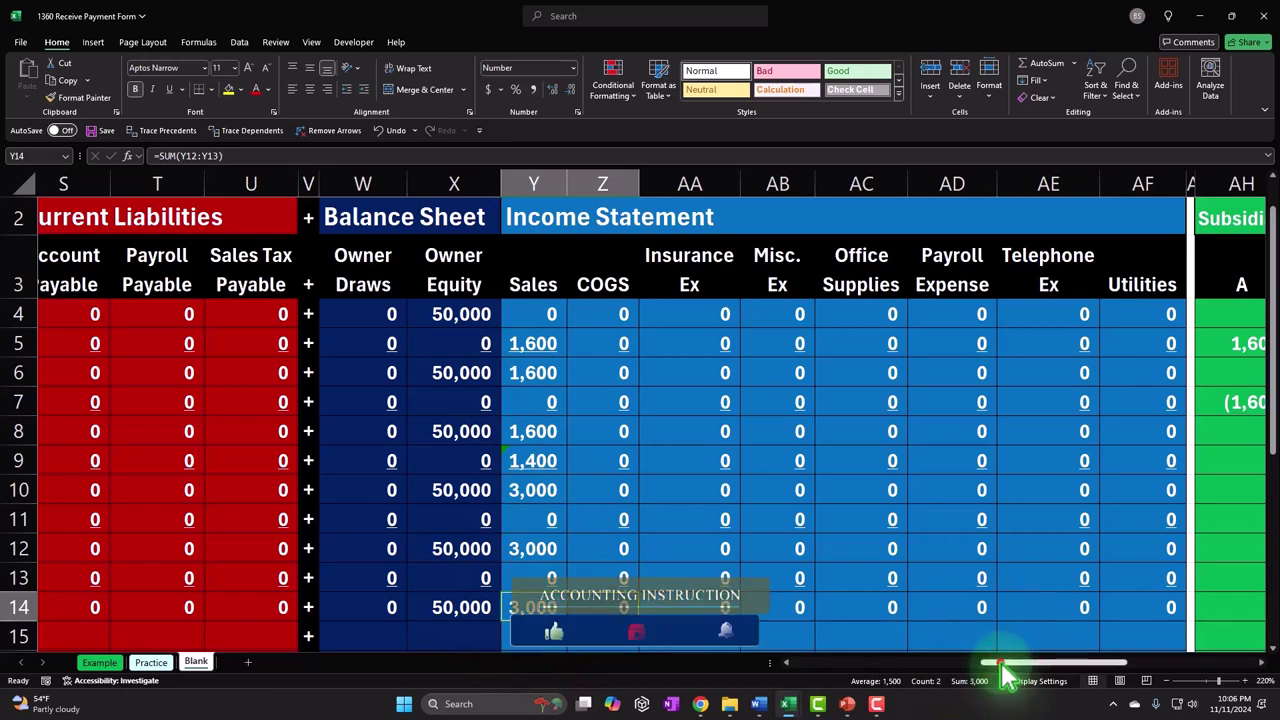
drag(1006, 664, 607, 680)
Spell-check the sheet from the beginning, ignoring all instances of 'Depre', then return to the Home ribbon
click(314, 554)
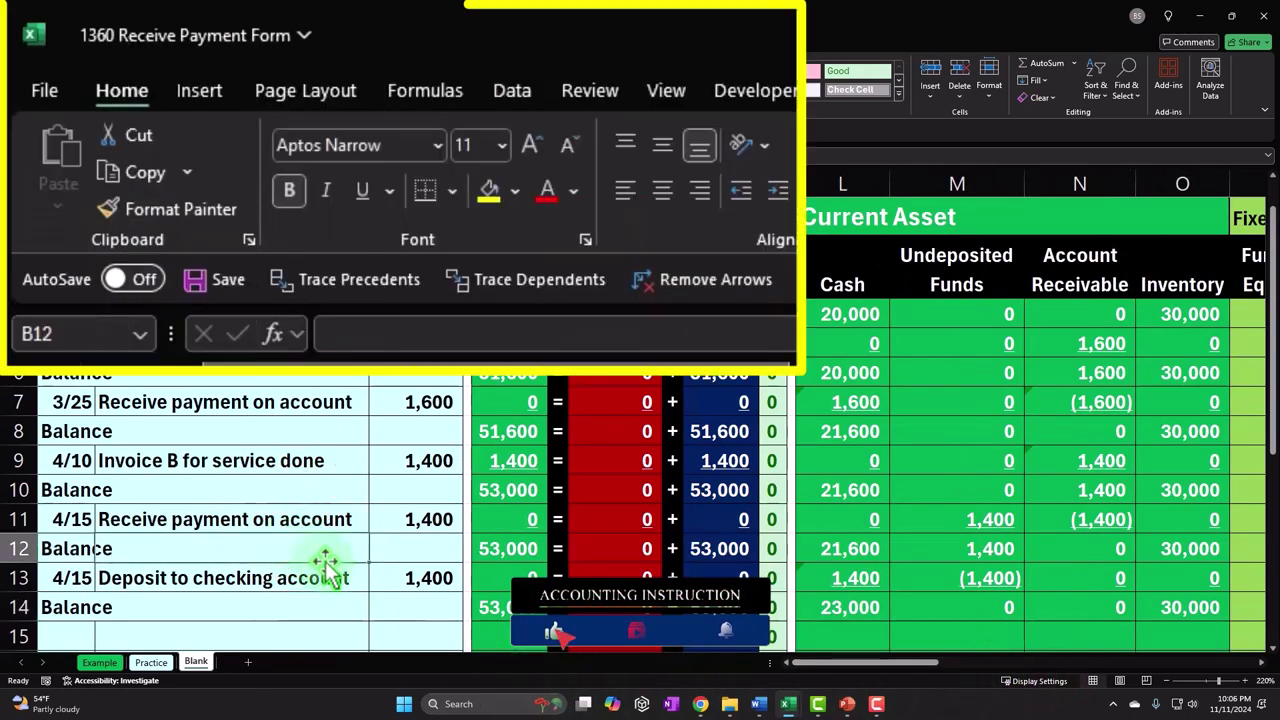
scroll(325, 565, down, 1)
scroll(325, 565, up, 2)
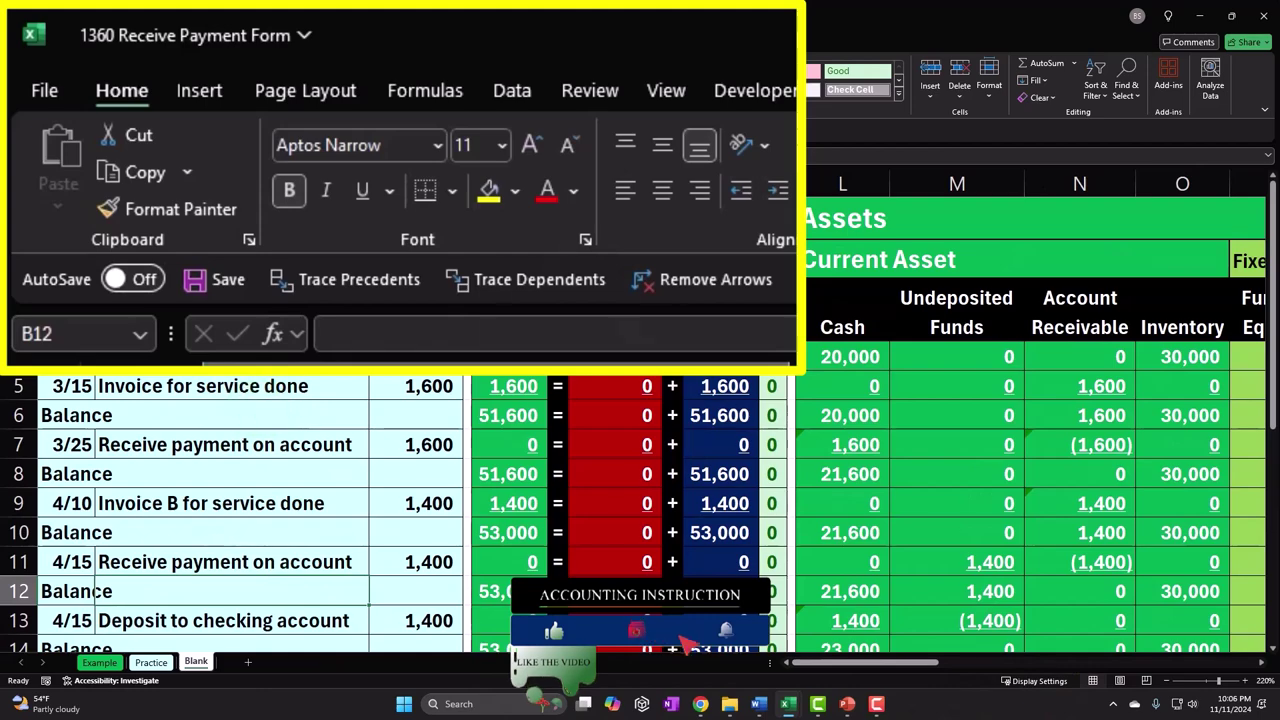
click(620, 86)
click(28, 74)
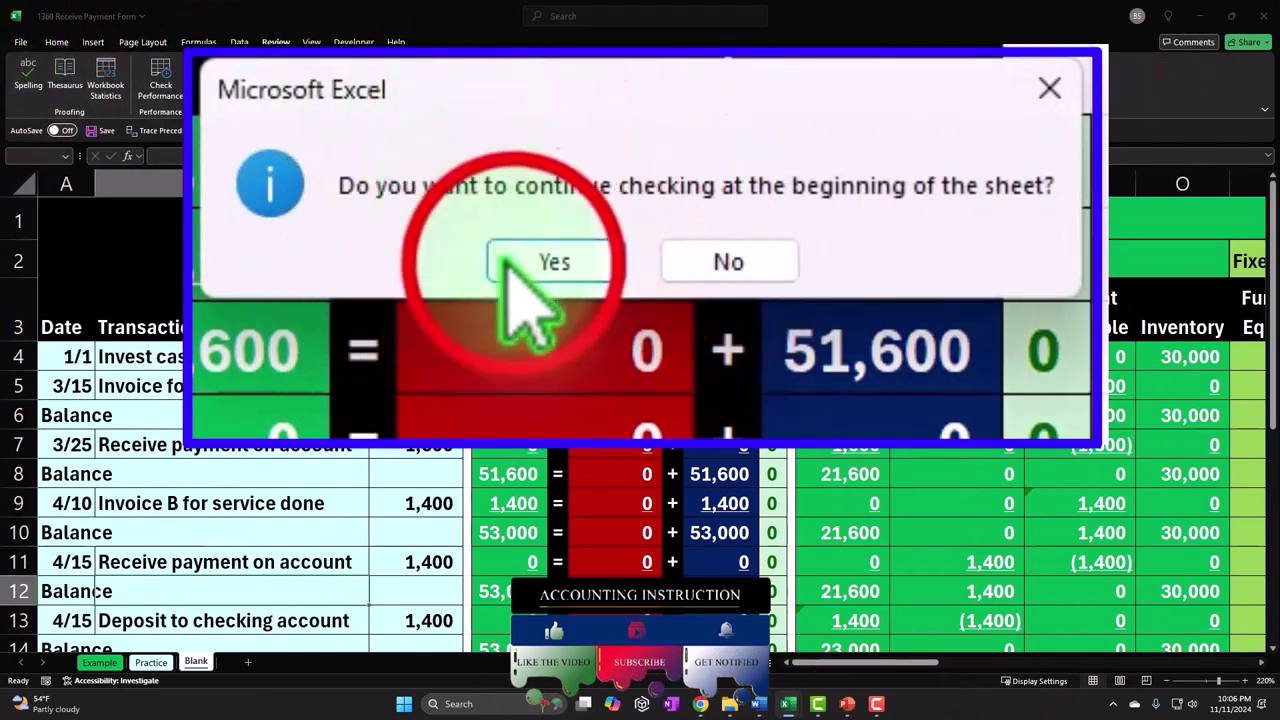
click(508, 264)
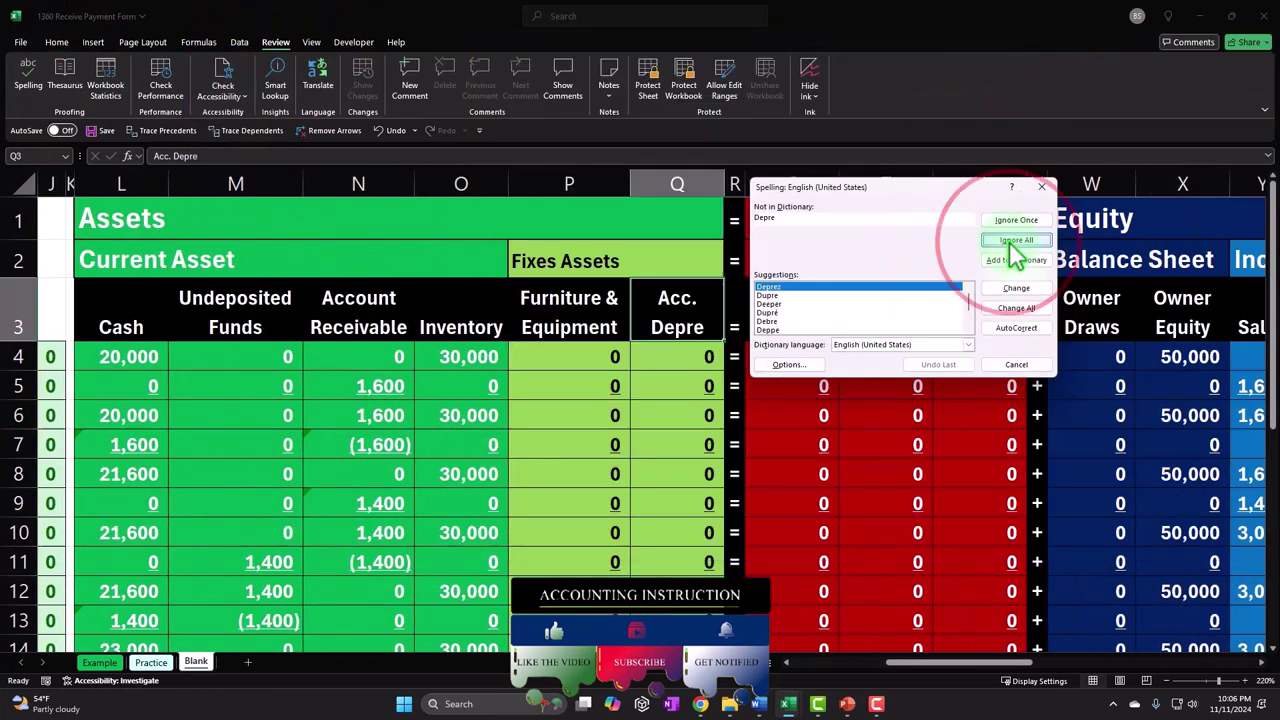
click(1054, 262)
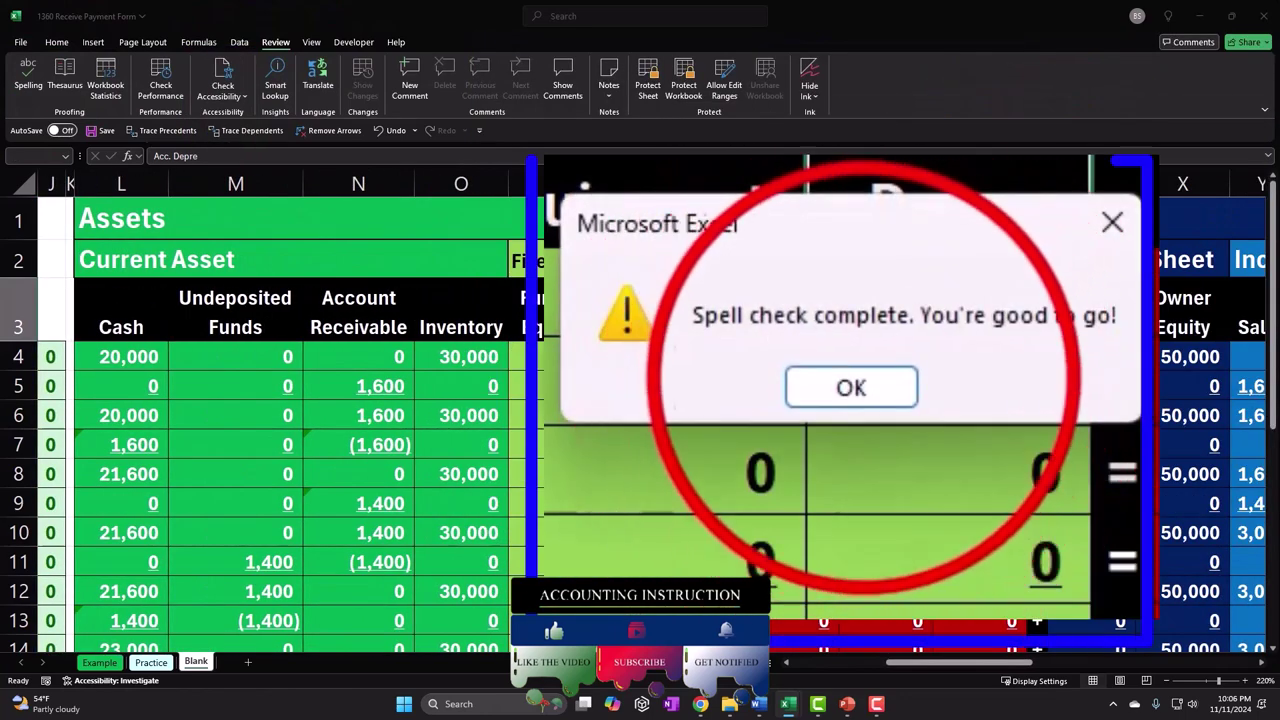
click(853, 389)
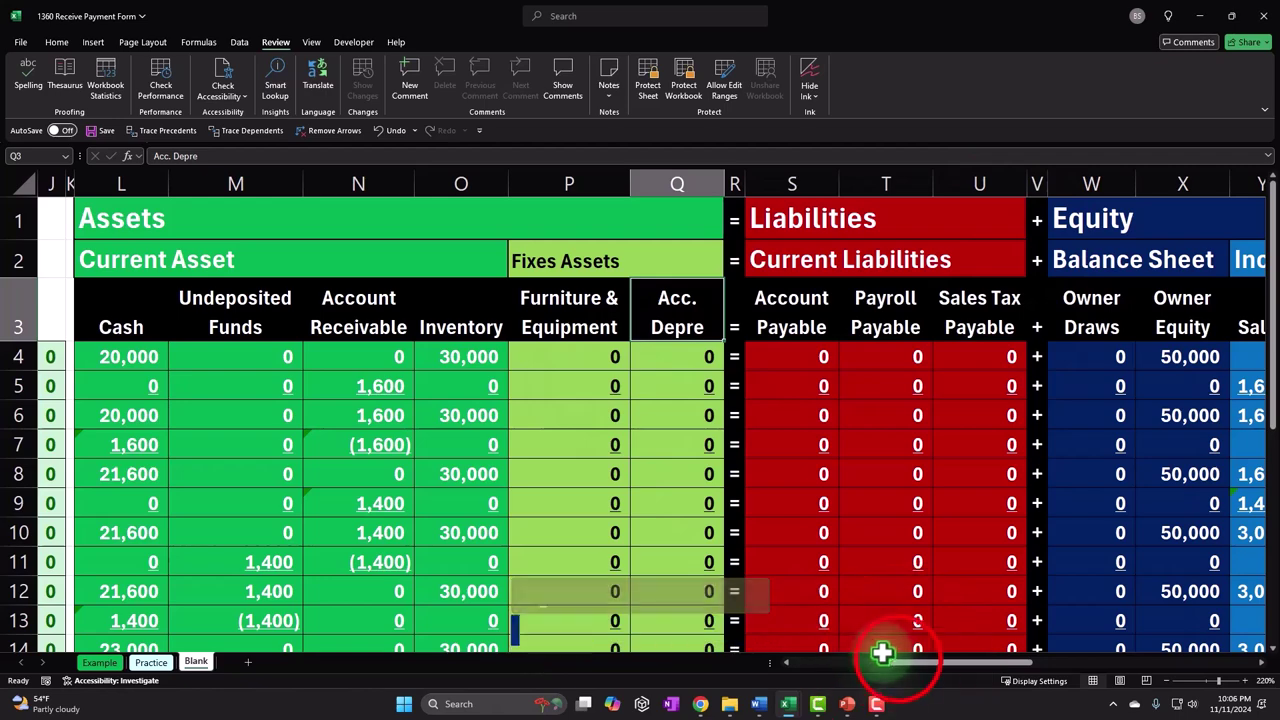
click(857, 661)
click(56, 42)
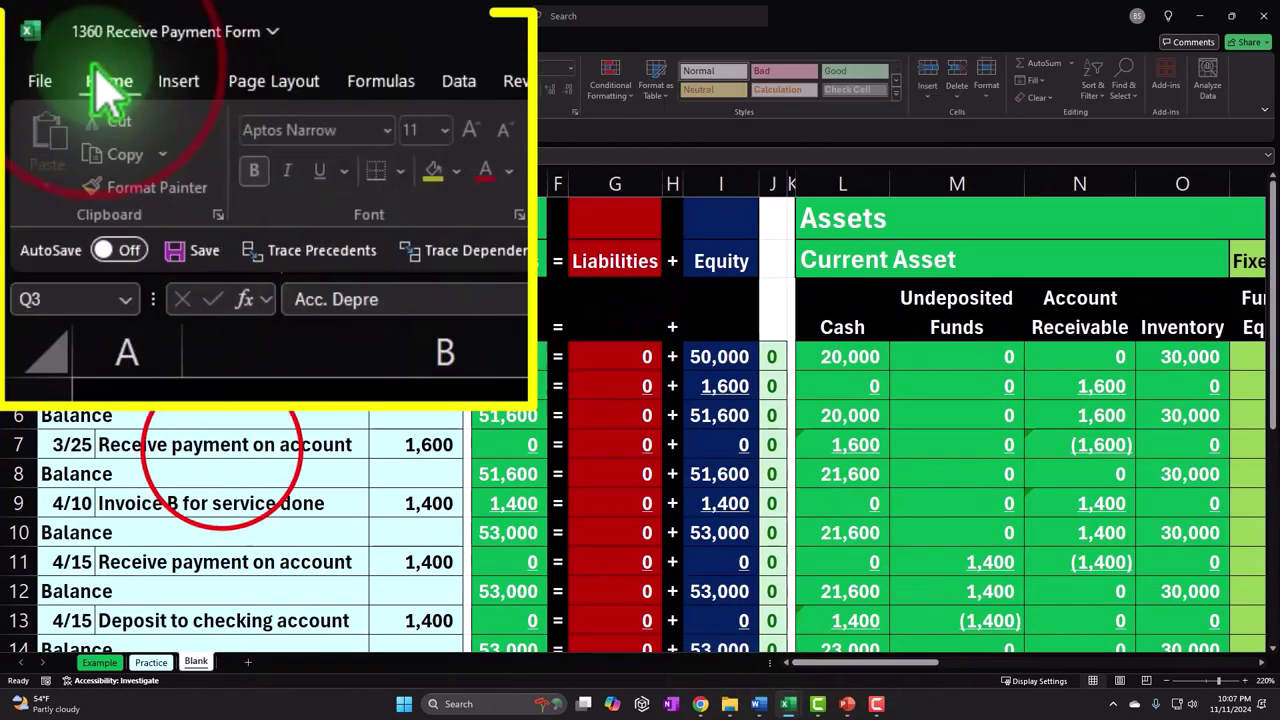
click(225, 445)
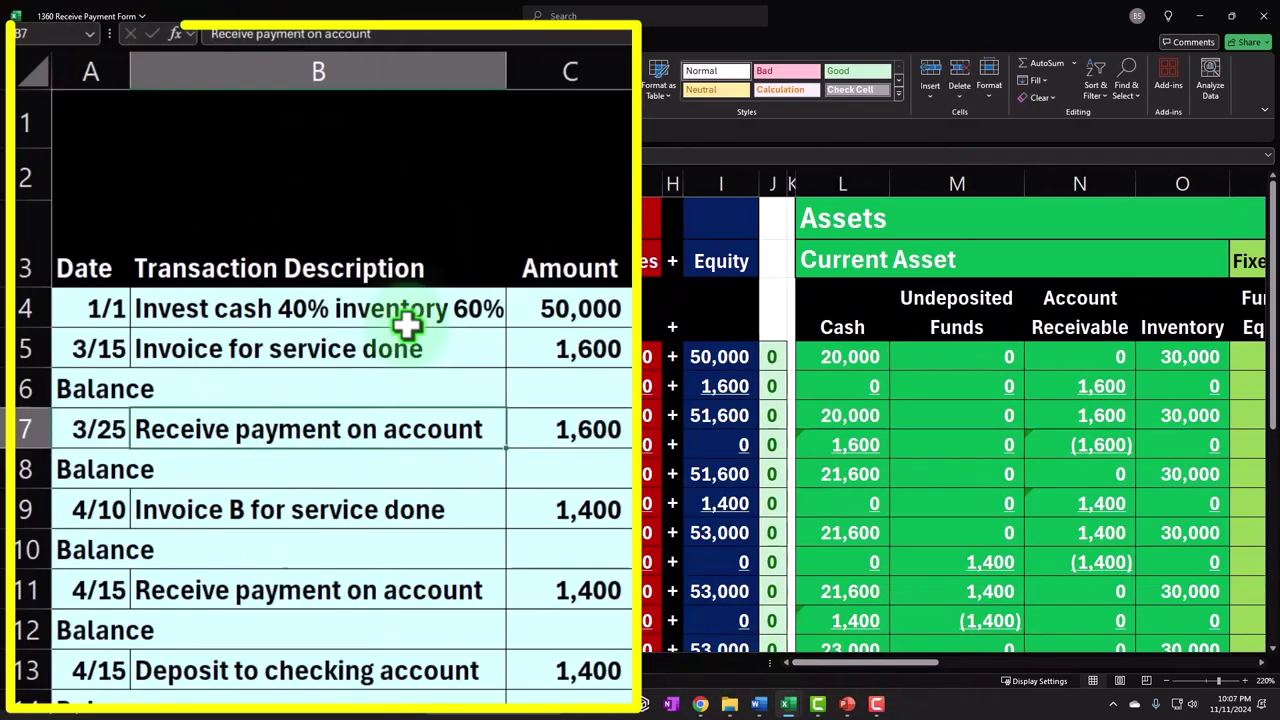